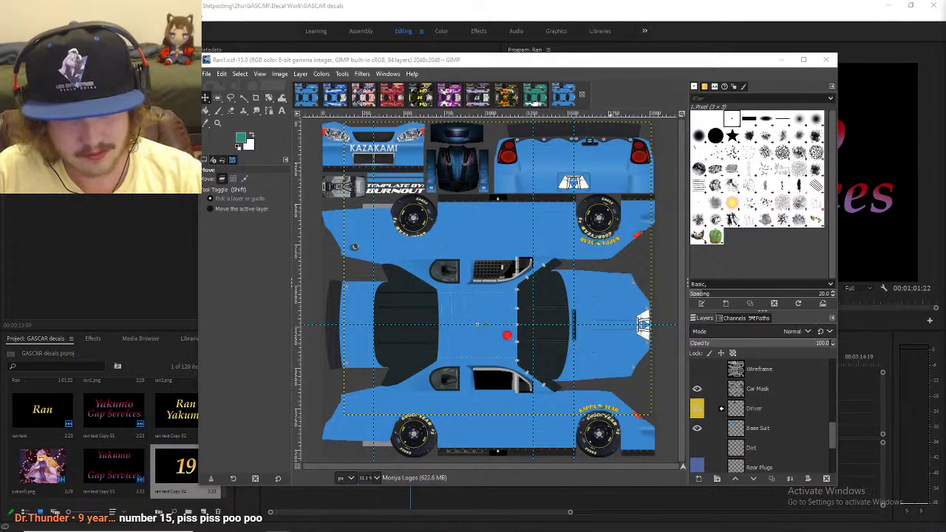
# - Examine the KAZAKAMI lettering on the front bumper and the mountain-and-gate logo on the rear of the blue Ran1 car template
pyautogui.click(640, 63)
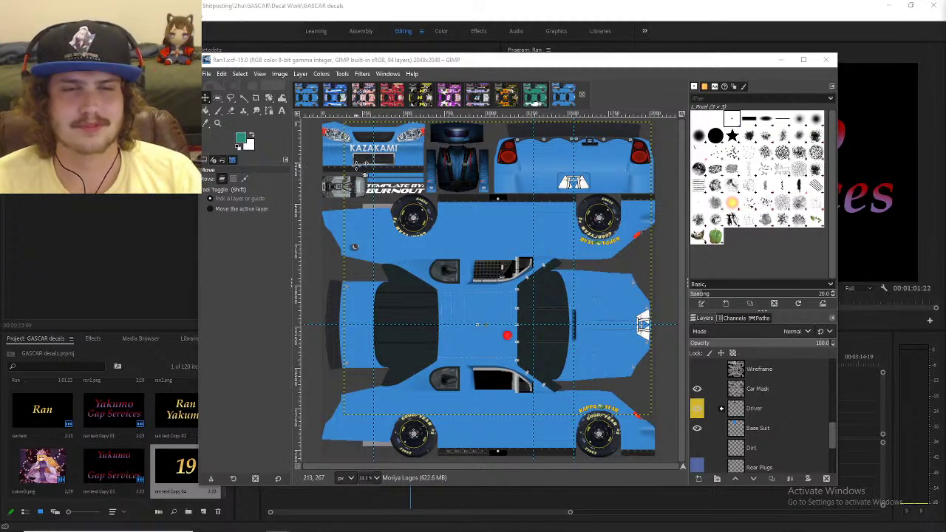
pyautogui.scroll(2, 394, 195)
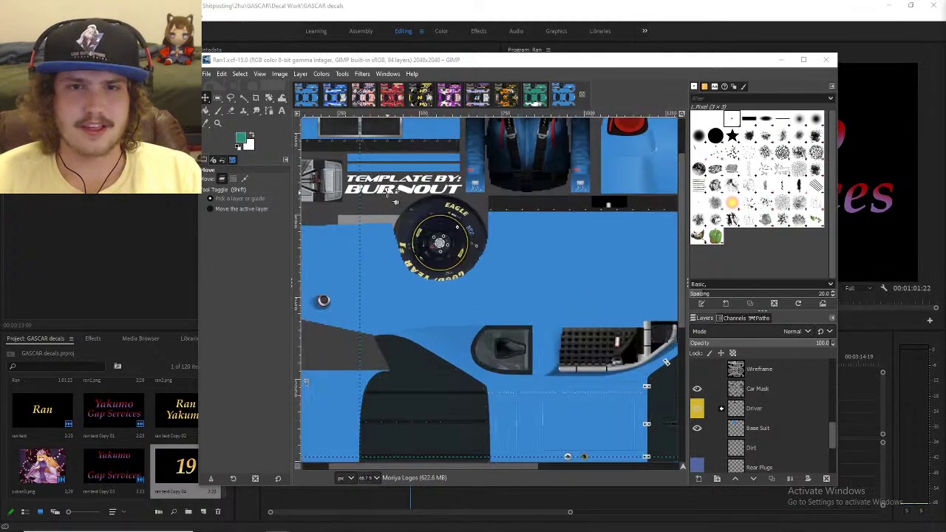
pyautogui.scroll(-2, 393, 195)
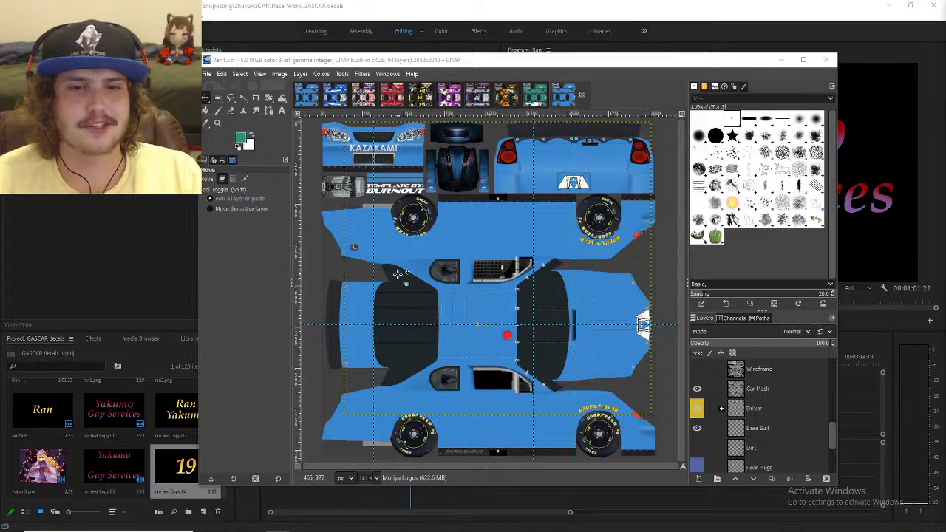
pyautogui.scroll(3, 359, 234)
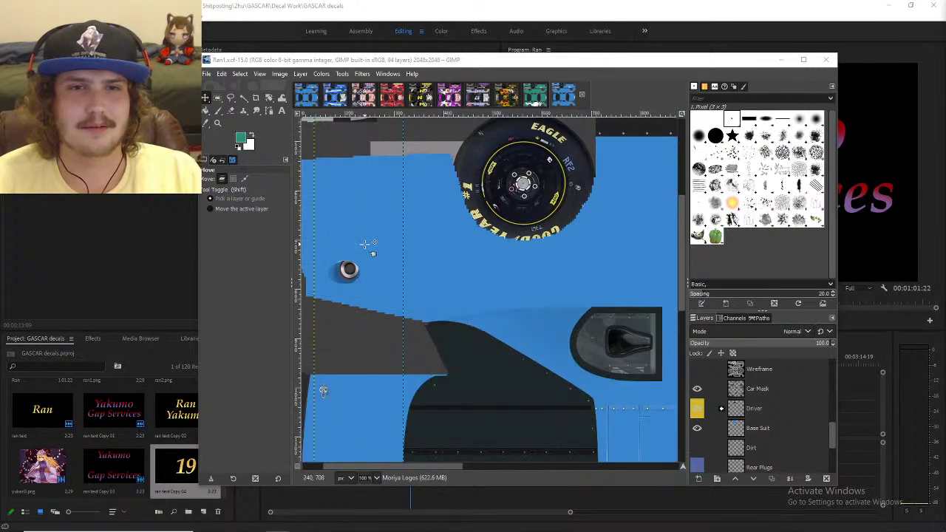
pyautogui.scroll(3, 366, 244)
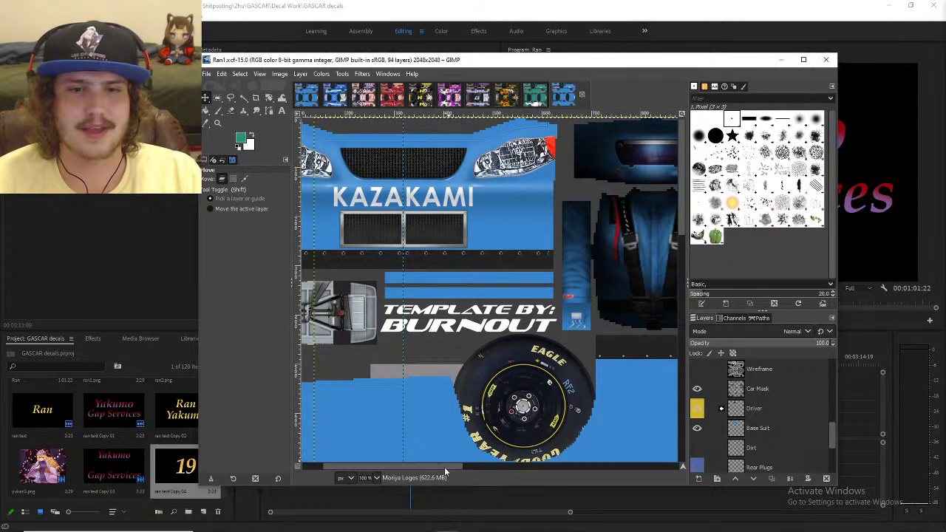
pyautogui.hscroll(-2, 438, 228)
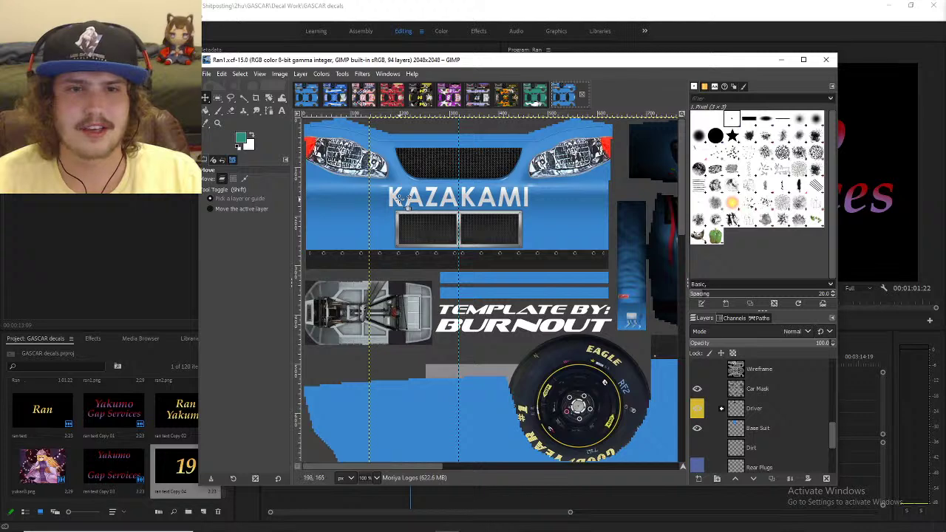
pyautogui.scroll(-2, 433, 222)
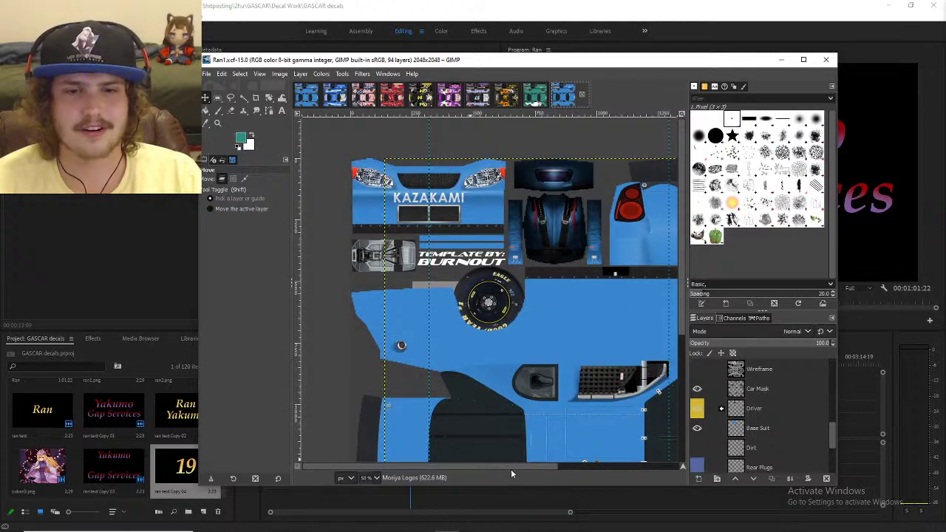
pyautogui.hscroll(2, 518, 414)
pyautogui.scroll(-1, 574, 360)
pyautogui.scroll(3, 630, 297)
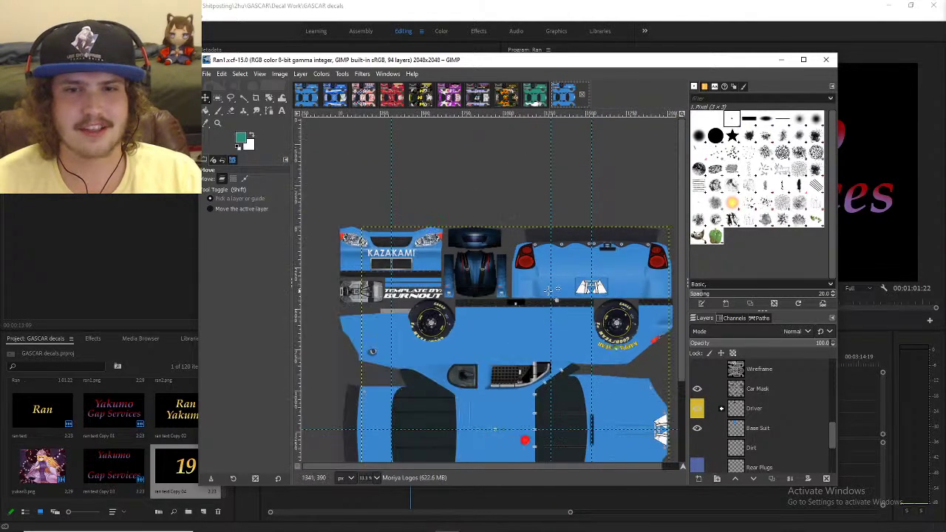
pyautogui.scroll(2, 634, 288)
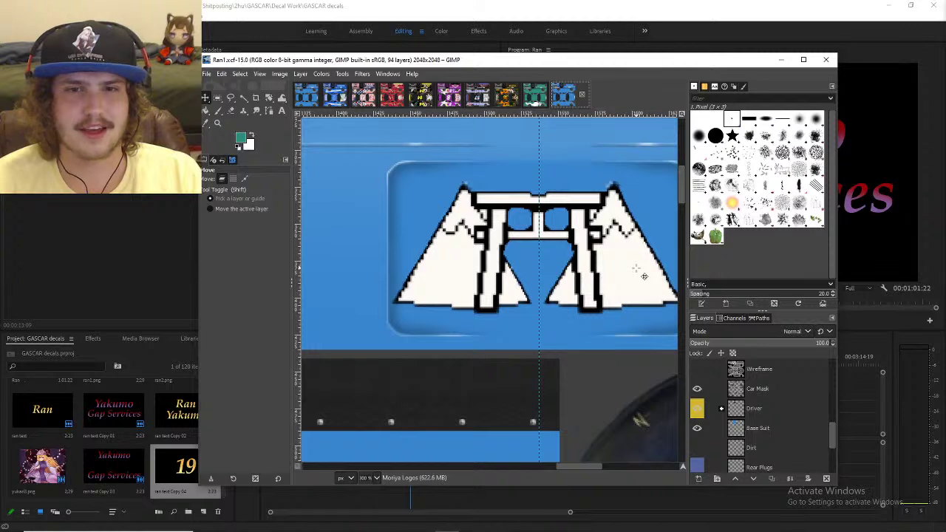
pyautogui.moveTo(561, 467); pyautogui.dragTo(570, 466)
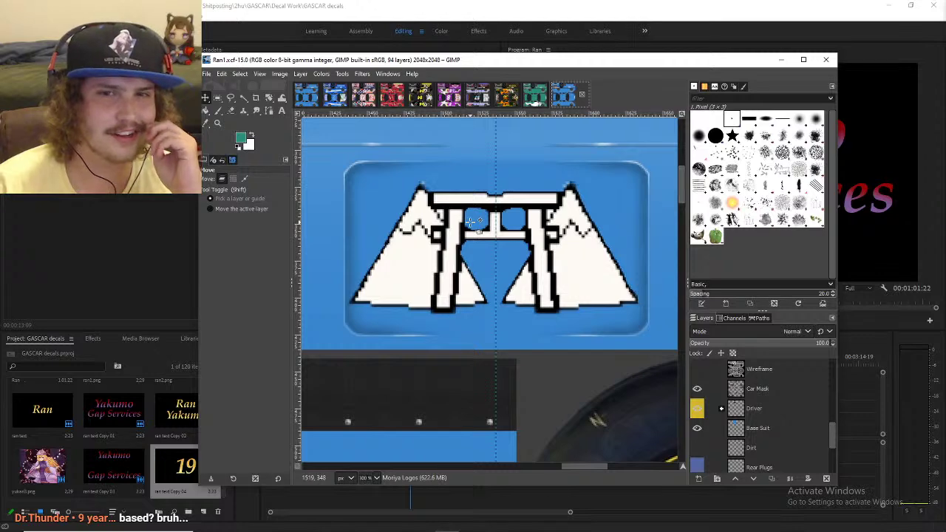
# - Inspect the KAPPA YEAR decals around the wheels on both sides of the blue template, ending with the whole template in view
pyautogui.scroll(-10, 470, 222)
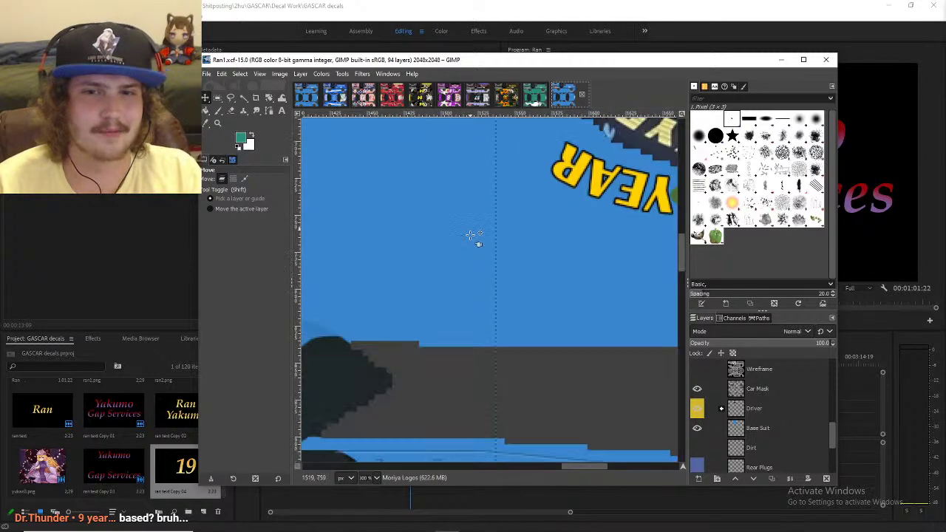
pyautogui.moveTo(575, 466); pyautogui.dragTo(604, 467)
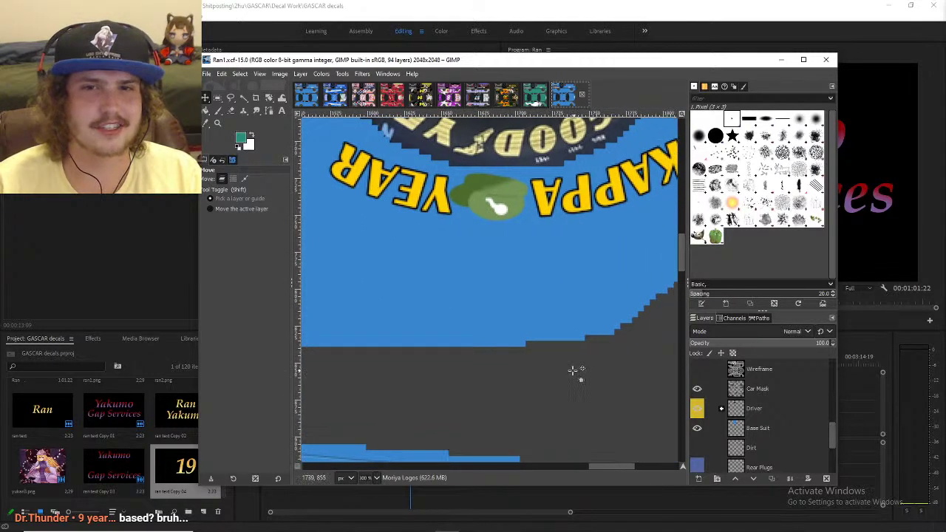
pyautogui.scroll(-2, 573, 371)
pyautogui.scroll(-9, 578, 384)
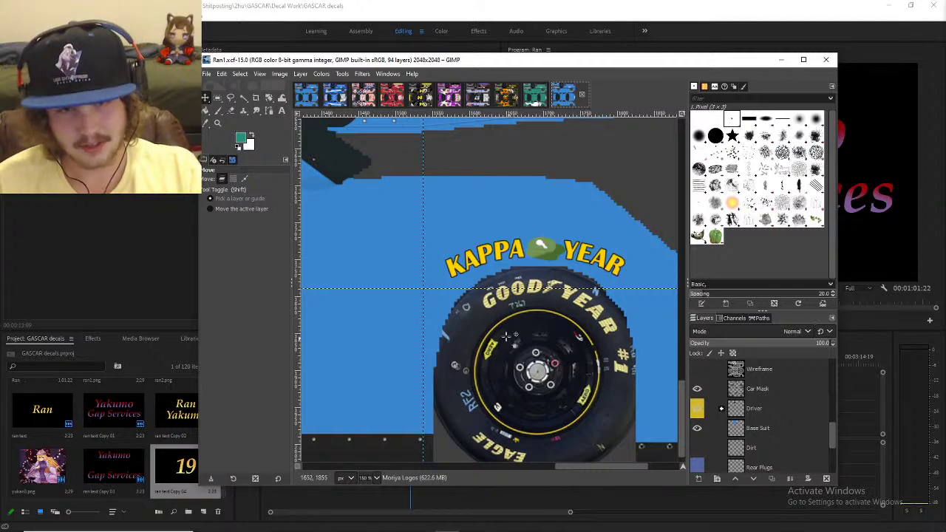
pyautogui.scroll(-2, 492, 332)
pyautogui.scroll(3, 488, 332)
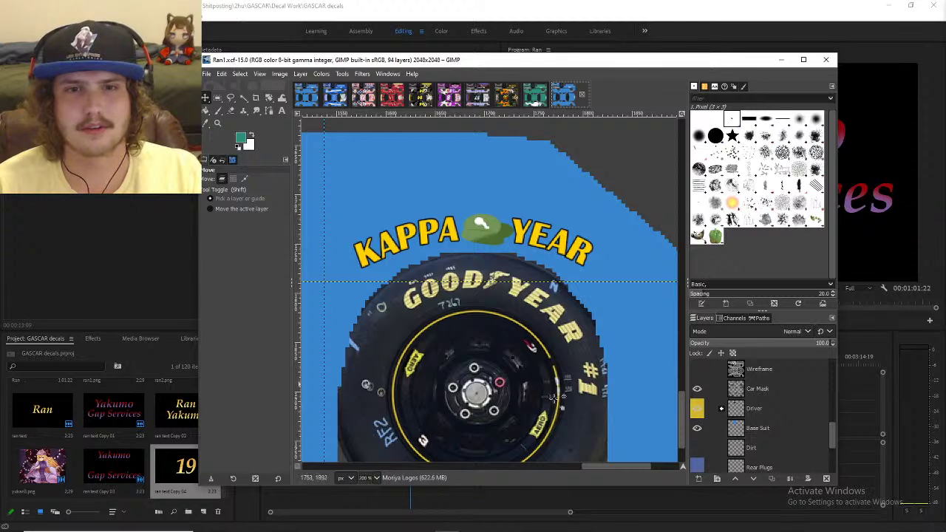
pyautogui.moveTo(605, 467); pyautogui.dragTo(537, 459)
pyautogui.scroll(-5, 489, 418)
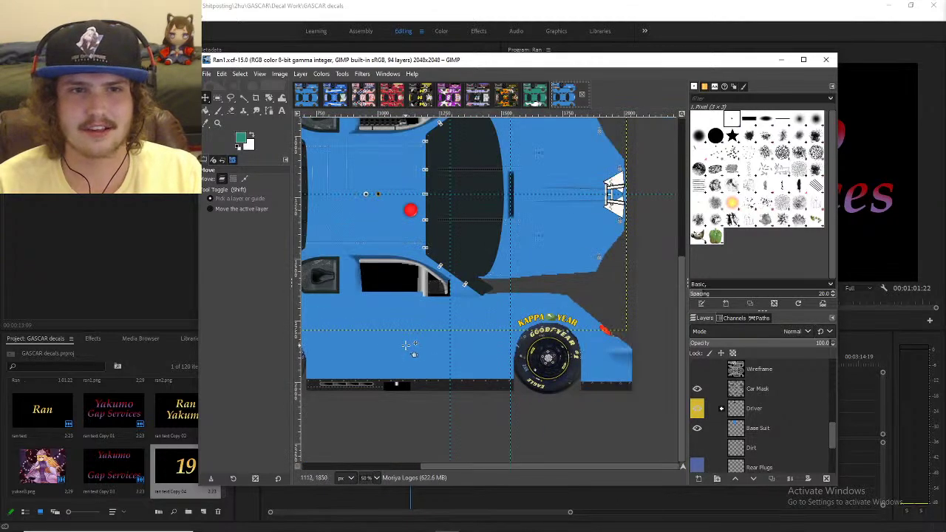
pyautogui.moveTo(517, 466); pyautogui.dragTo(426, 477)
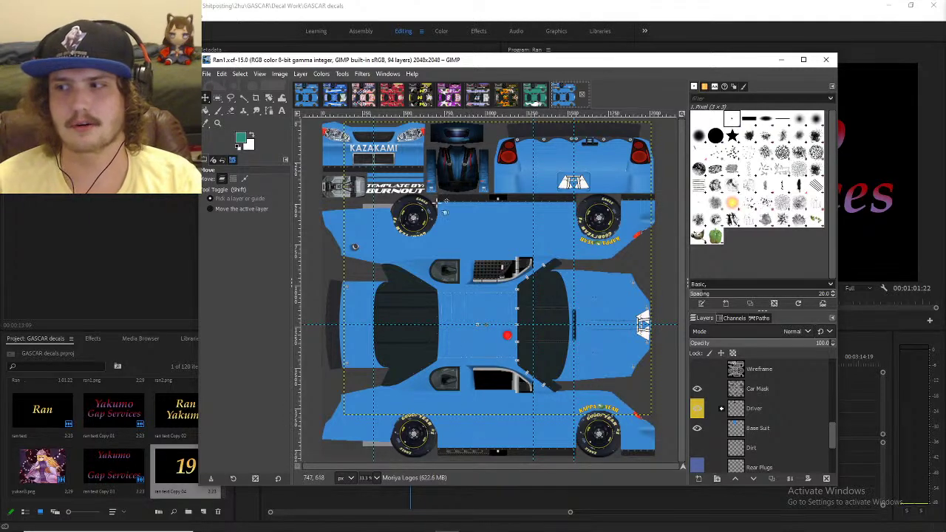
# - Switch to the Cirno1fixed.xcf livery and examine the artwork on its rear deck and hood
pyautogui.click(333, 99)
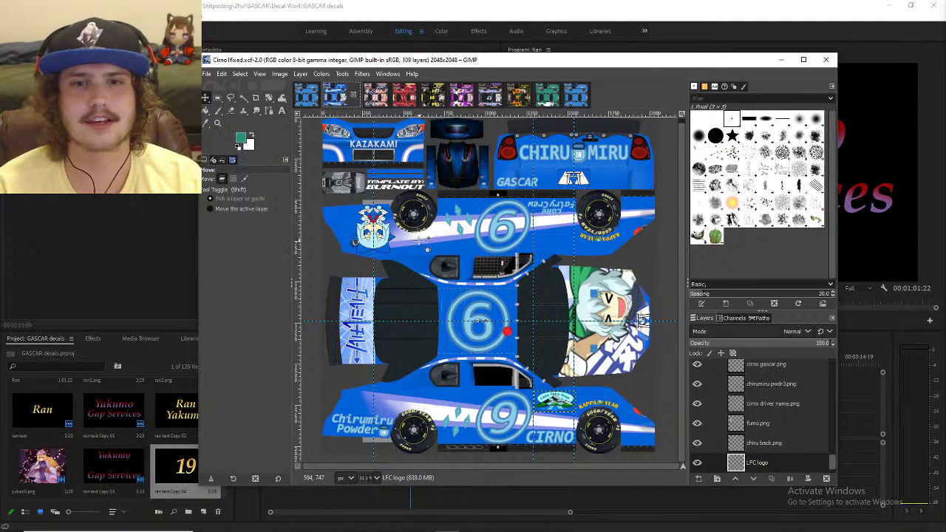
pyautogui.press('1')
pyautogui.scroll(-3, 434, 258)
pyautogui.hscroll(2, 433, 258)
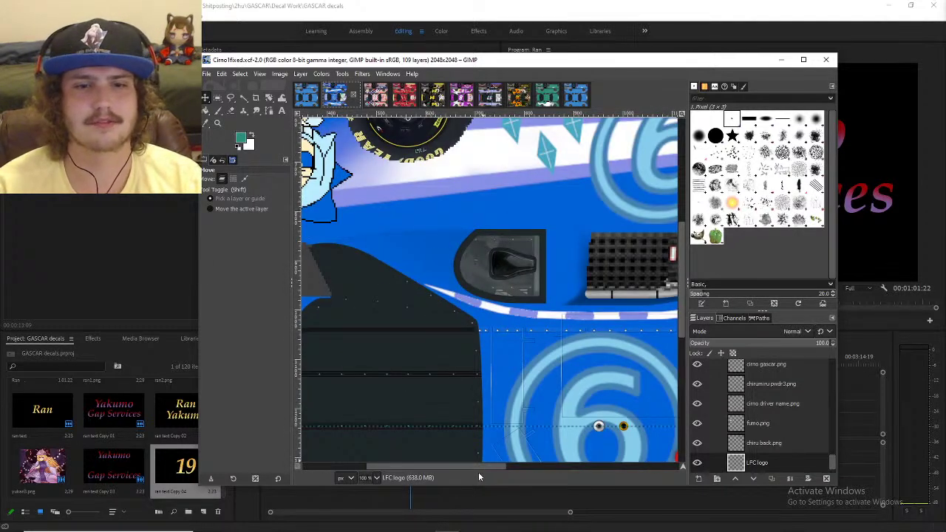
pyautogui.hscroll(-4, 473, 332)
pyautogui.scroll(5, 473, 332)
pyautogui.scroll(-5, 452, 322)
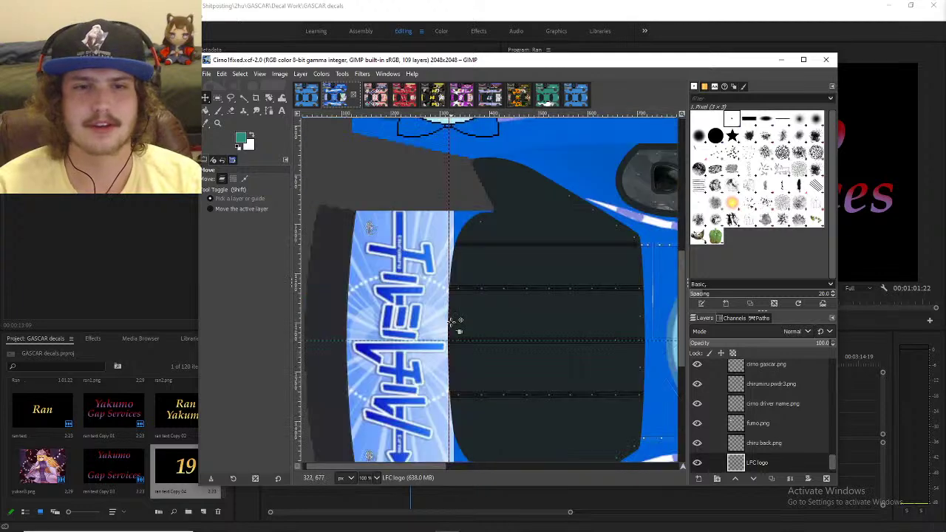
pyautogui.scroll(-3, 452, 322)
pyautogui.moveTo(447, 470); pyautogui.dragTo(640, 466)
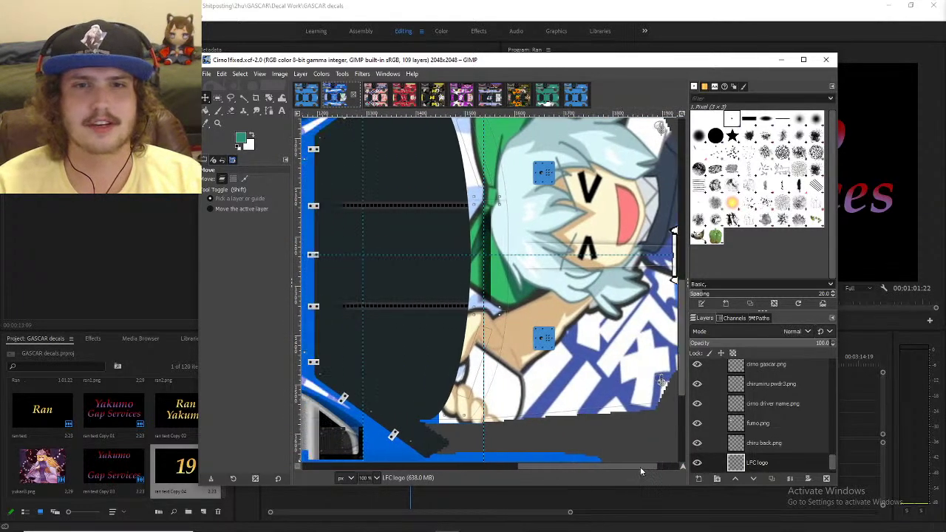
pyautogui.scroll(-3, 521, 383)
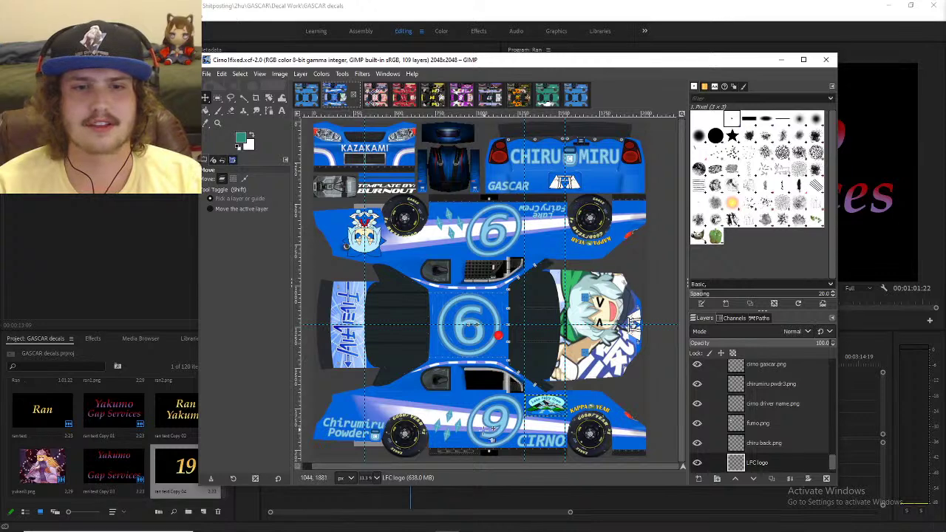
# - Inspect the circled race numbers on the doors and roof of the Cirno livery
pyautogui.scroll(4, 521, 377)
pyautogui.scroll(-2, 522, 377)
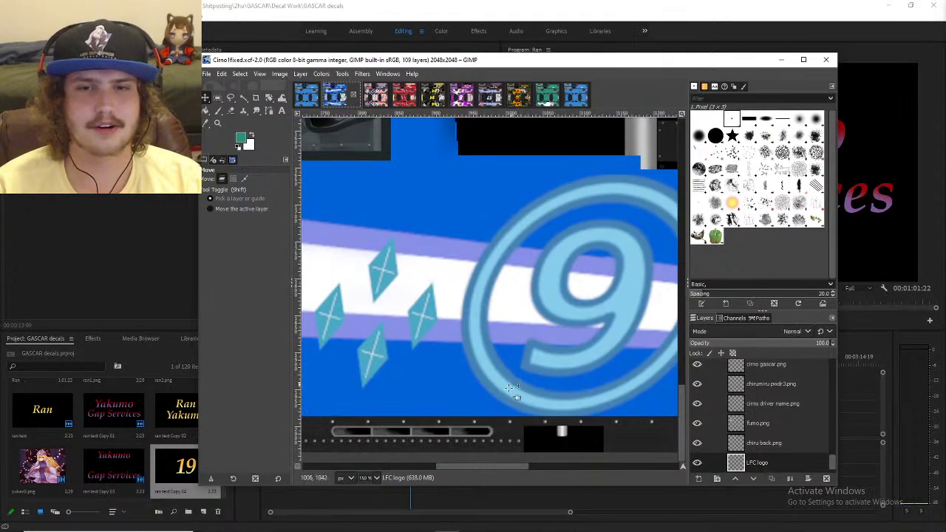
pyautogui.moveTo(477, 469)
pyautogui.mouseDown()
pyautogui.moveTo(515, 468)
pyautogui.moveTo(494, 470)
pyautogui.mouseUp()
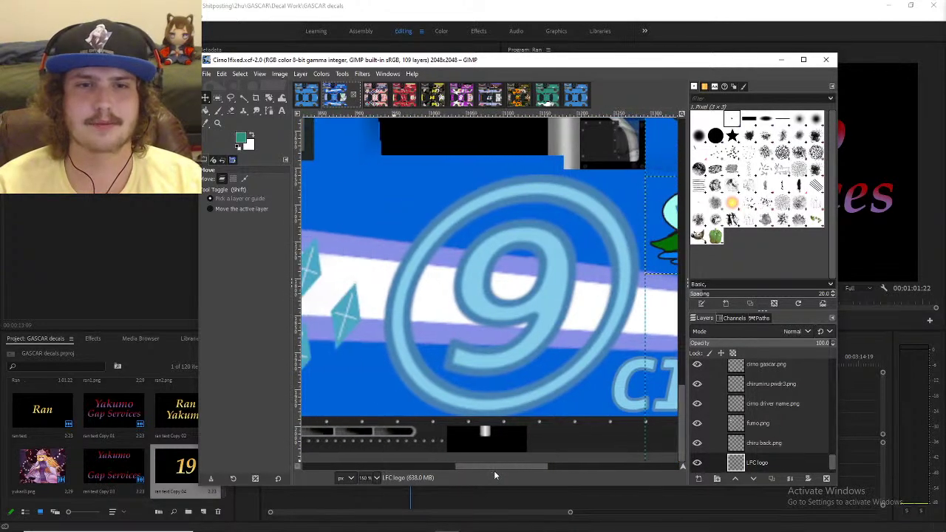
pyautogui.scroll(-3, 494, 347)
pyautogui.scroll(5, 494, 348)
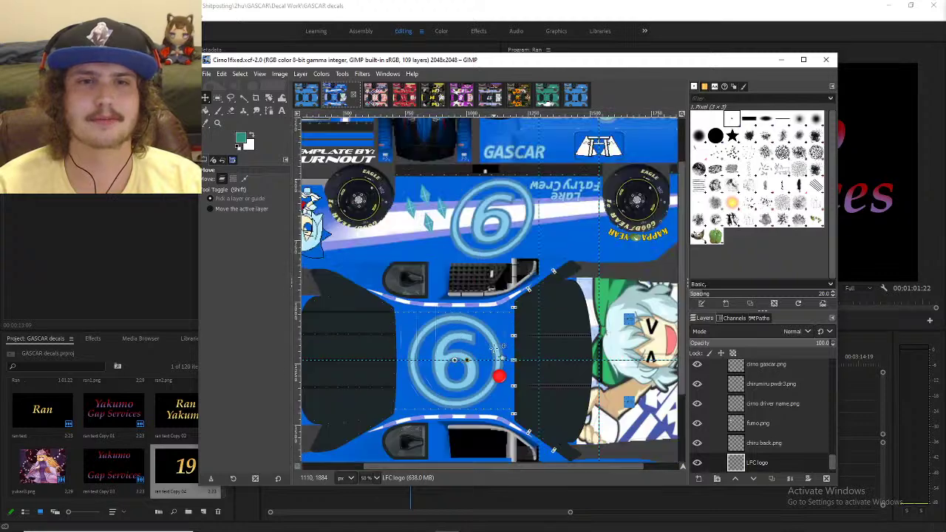
pyautogui.scroll(-3, 494, 347)
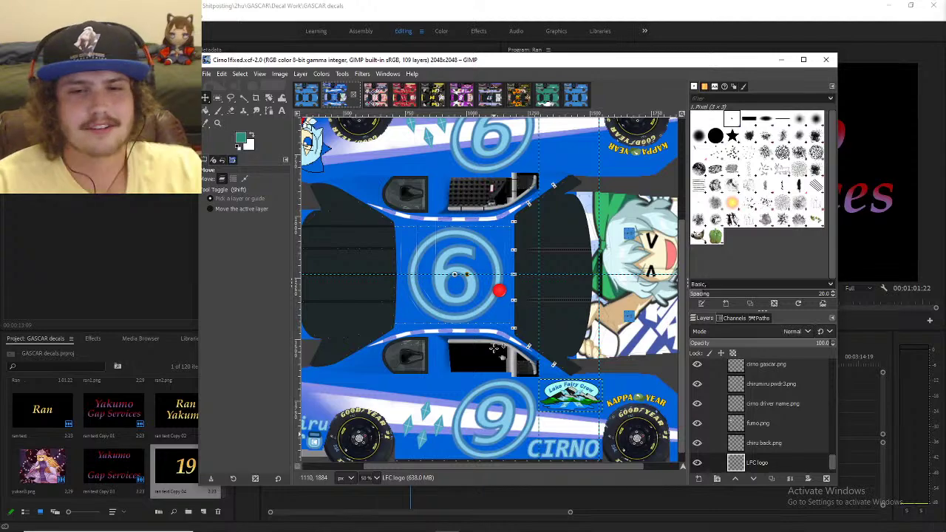
# - Examine the Lake Fairy Crew logo, the CIRNO name and the Chirumiru Powder decal along the car's side
pyautogui.scroll(2, 580, 420)
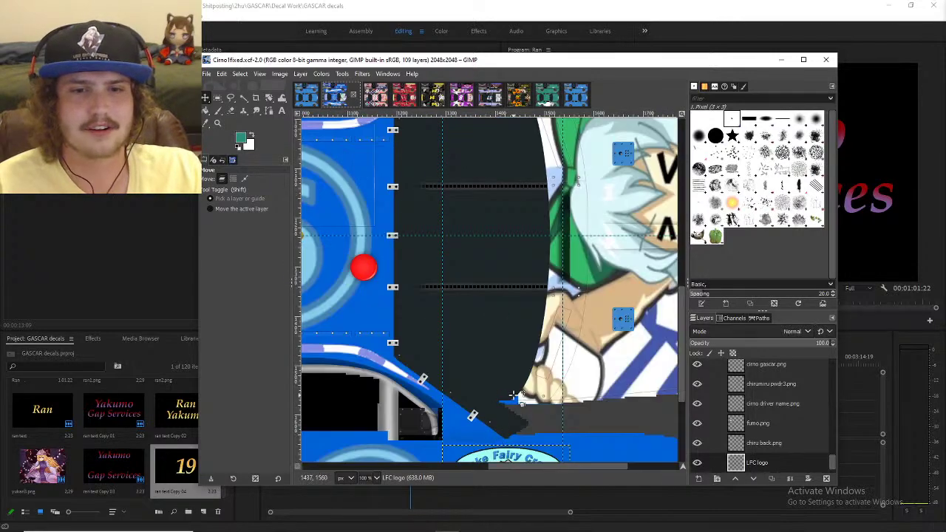
pyautogui.scroll(-1, 514, 397)
pyautogui.scroll(1, 514, 397)
pyautogui.scroll(-5, 513, 355)
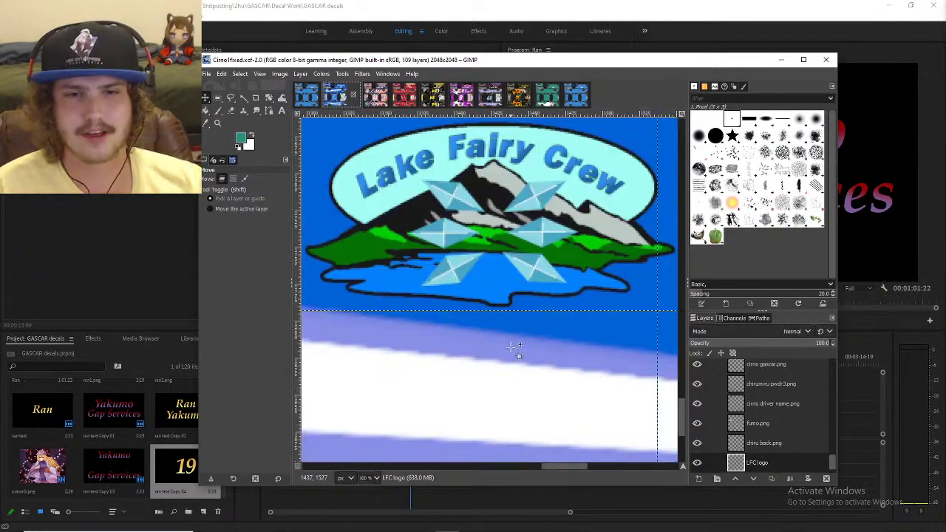
pyautogui.scroll(2, 517, 356)
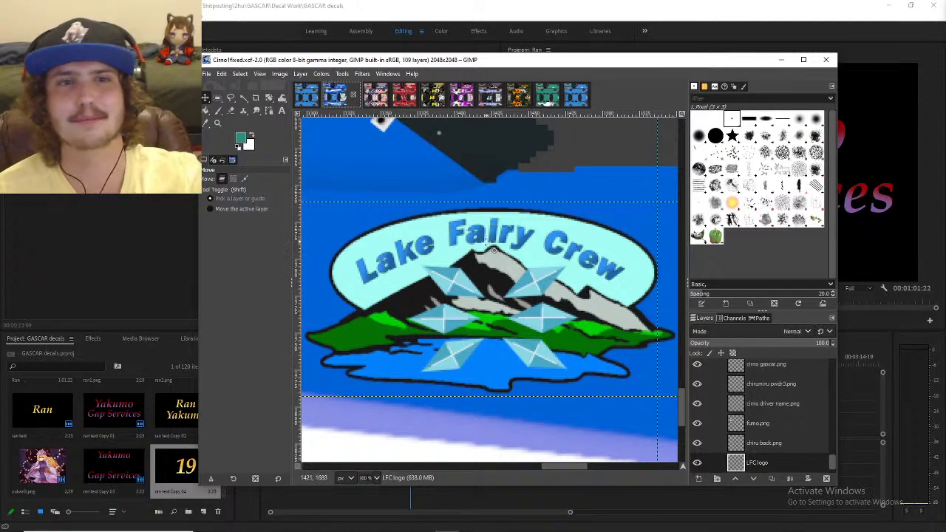
pyautogui.scroll(-3, 458, 255)
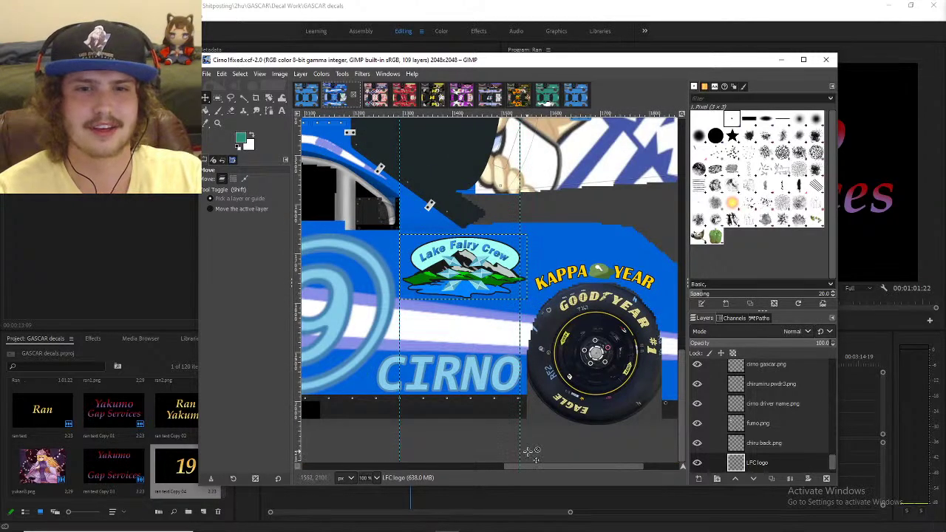
pyautogui.moveTo(522, 470); pyautogui.dragTo(318, 480)
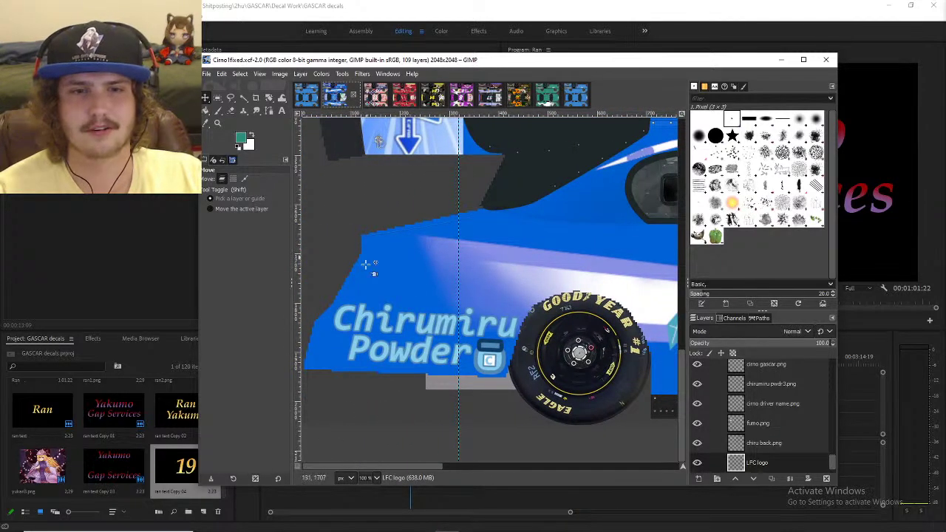
pyautogui.scroll(-4, 483, 395)
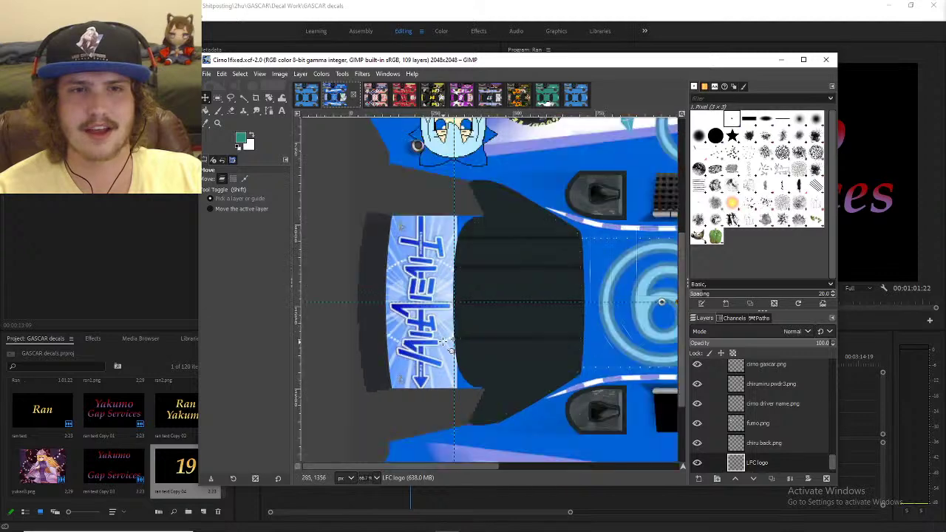
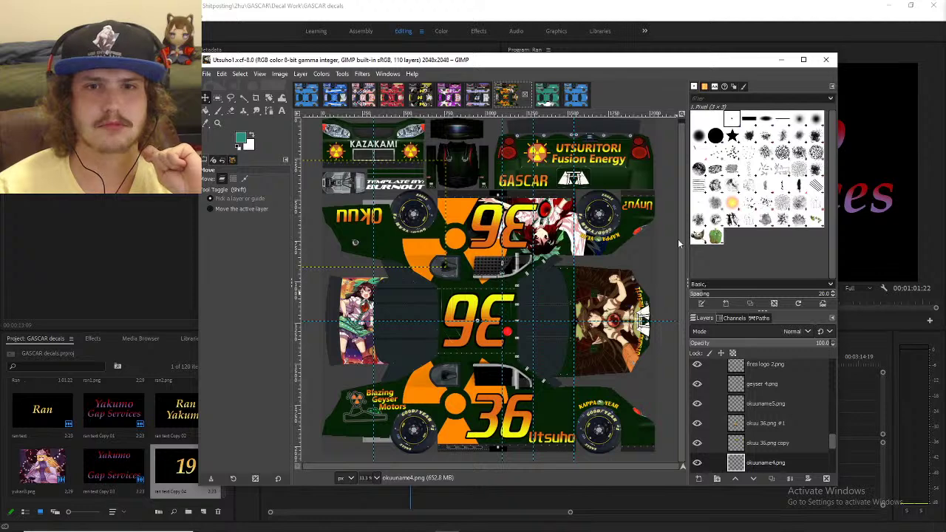
# - Examine the character artwork and name lettering on the hood of the Utsuho1.xcf livery
pyautogui.scroll(1, 685, 239)
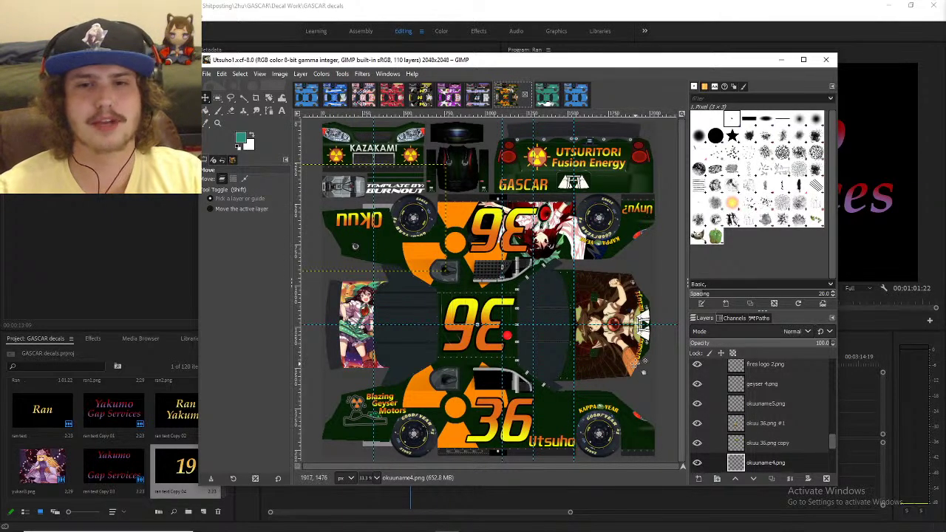
pyautogui.scroll(5, 635, 366)
pyautogui.scroll(-5, 633, 300)
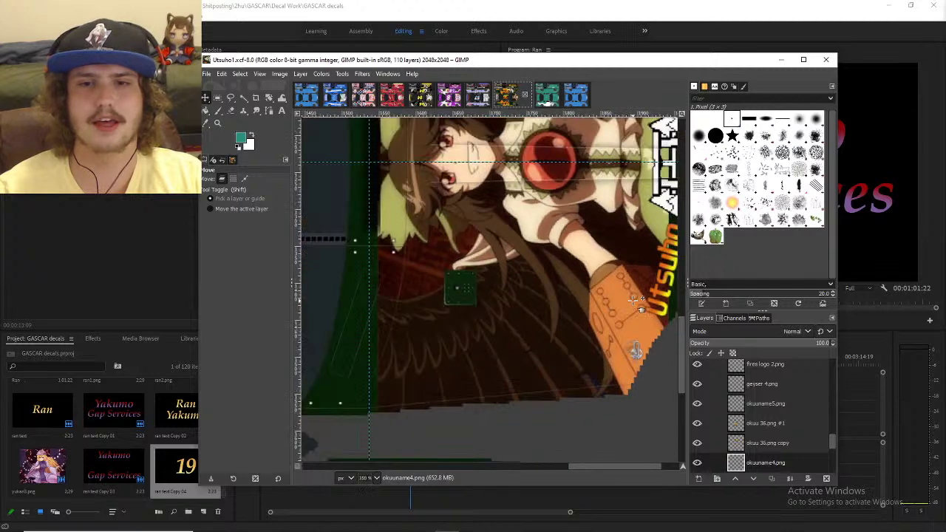
pyautogui.scroll(2, 538, 311)
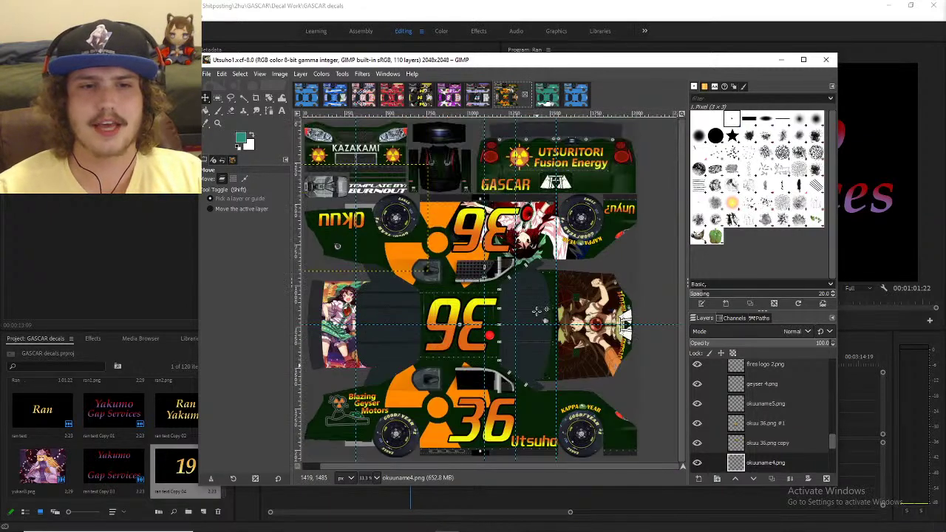
# - Examine the UTSURITORI Fusion Energy sponsor decal and GASCAR lettering on the rear of the Utsuho livery
pyautogui.scroll(4, 565, 148)
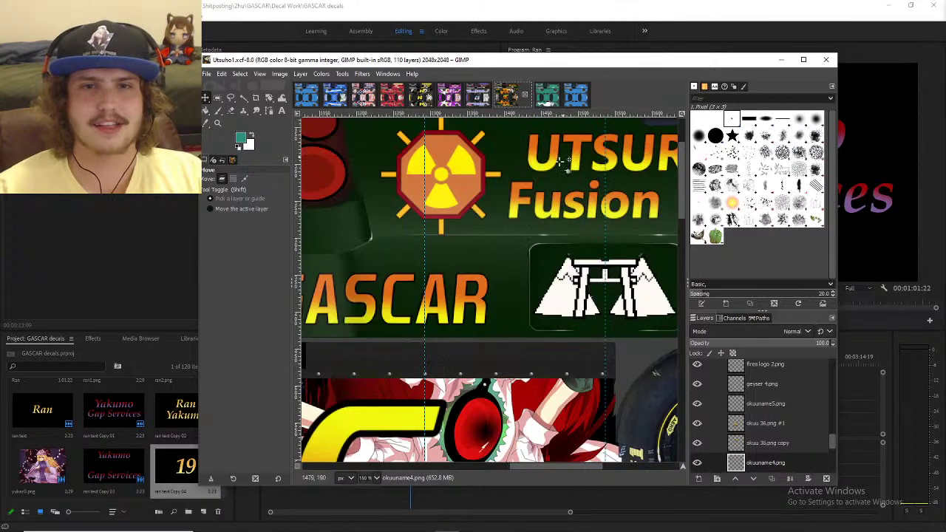
pyautogui.scroll(3, 524, 251)
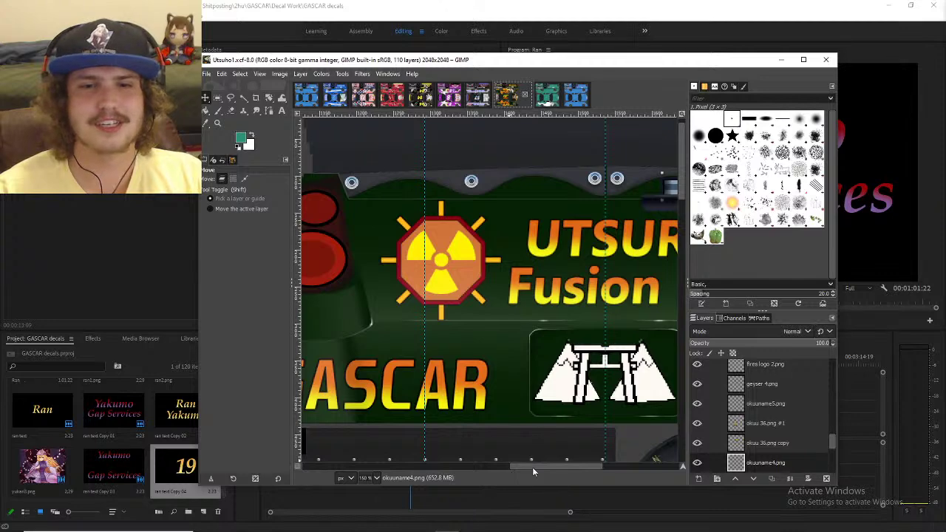
pyautogui.moveTo(532, 468); pyautogui.dragTo(578, 464)
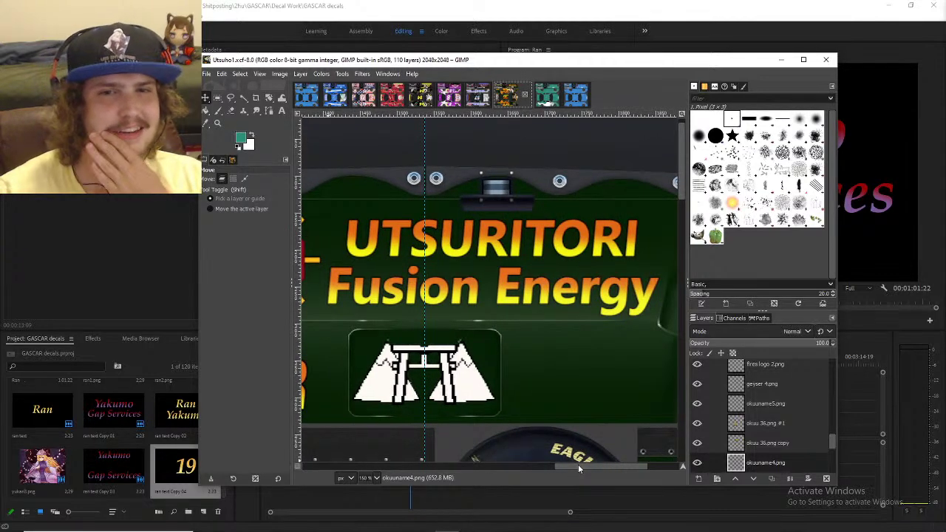
pyautogui.scroll(-3, 489, 359)
pyautogui.scroll(-3, 484, 342)
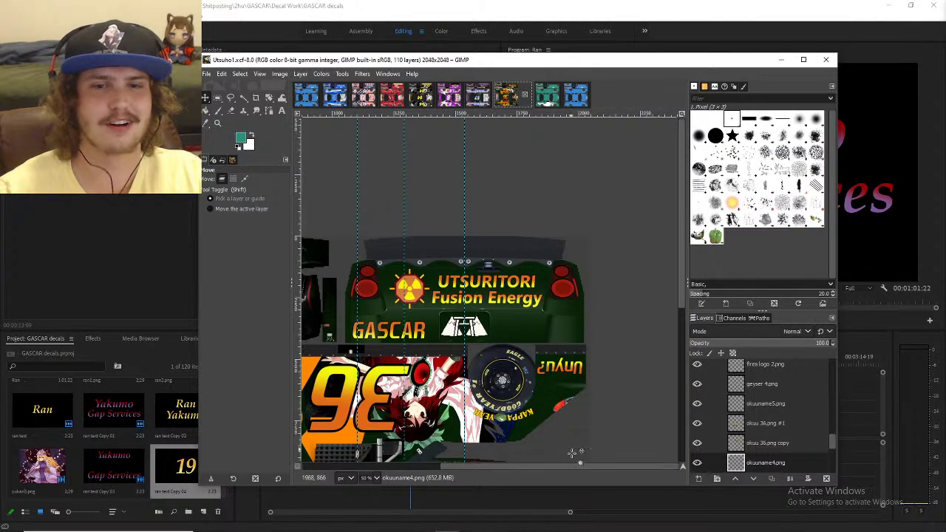
pyautogui.moveTo(575, 467); pyautogui.dragTo(492, 461)
# - Switch to the Clownpiece1.xcf livery and examine its front artwork and the slogan lettering across the rear bumper
pyautogui.hotkey('alt', '3')
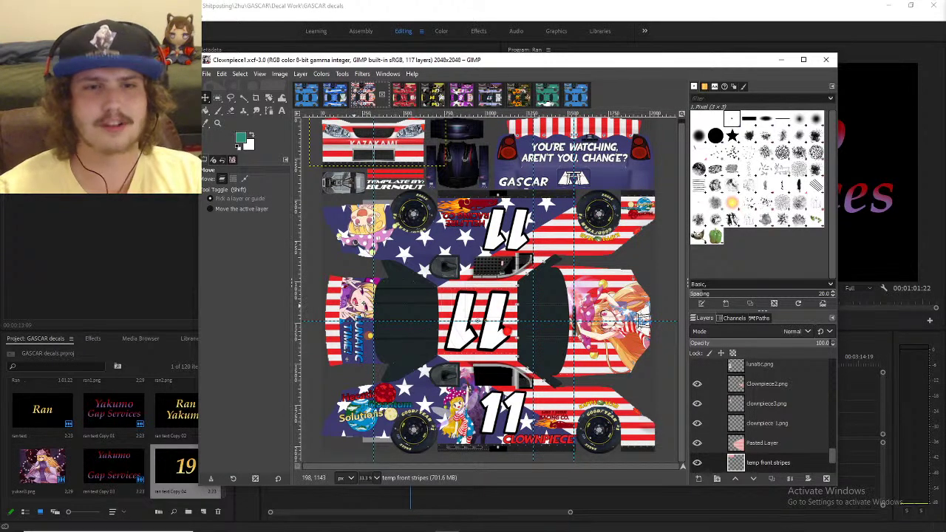
pyautogui.scroll(2, 330, 363)
pyautogui.scroll(5, 414, 270)
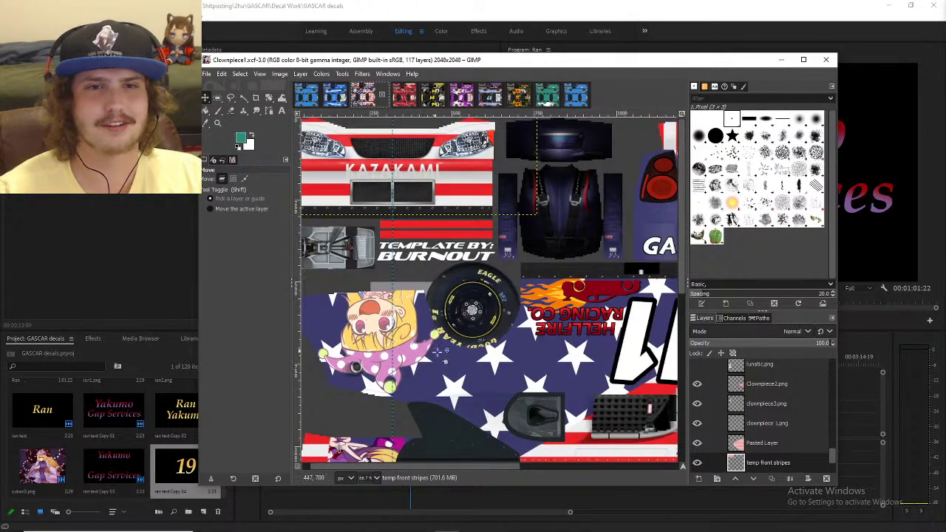
pyautogui.moveTo(470, 471); pyautogui.dragTo(598, 467)
pyautogui.scroll(-2, 597, 458)
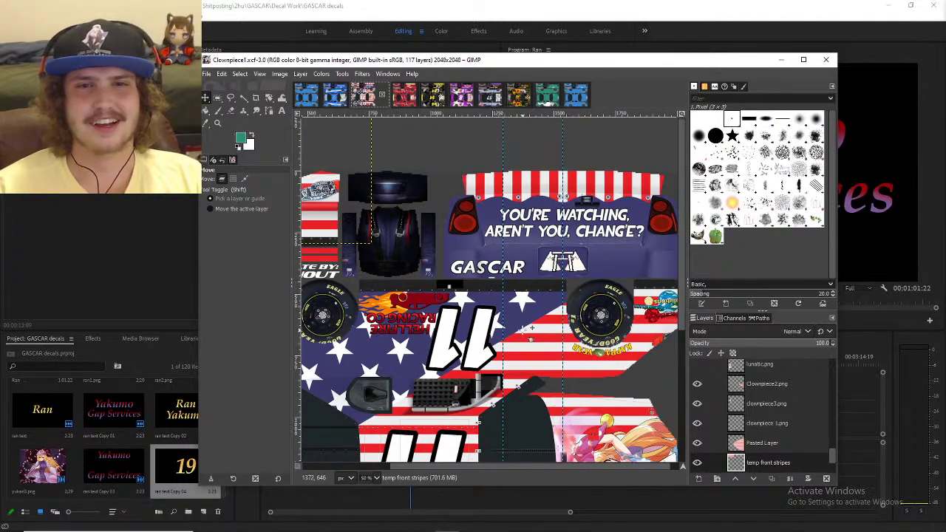
pyautogui.scroll(2, 584, 222)
pyautogui.scroll(1, 581, 218)
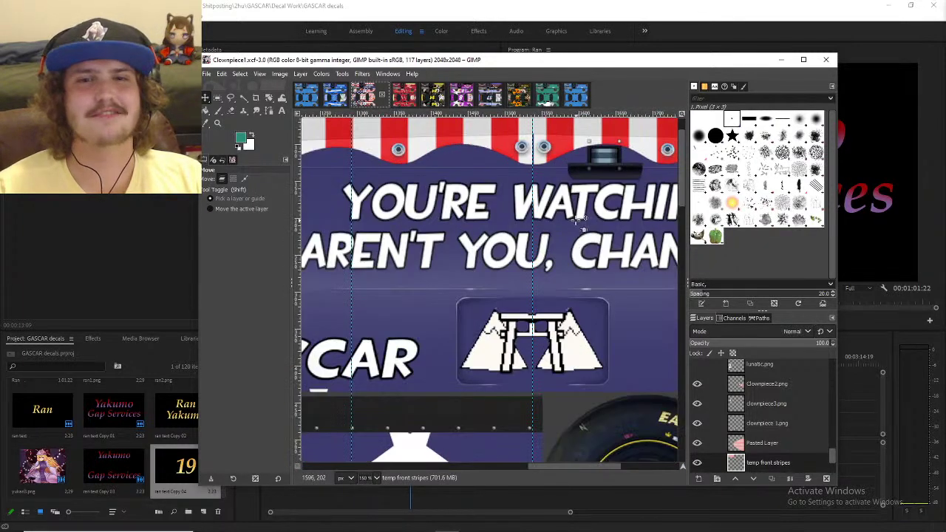
pyautogui.scroll(-1, 569, 225)
pyautogui.scroll(-2, 490, 442)
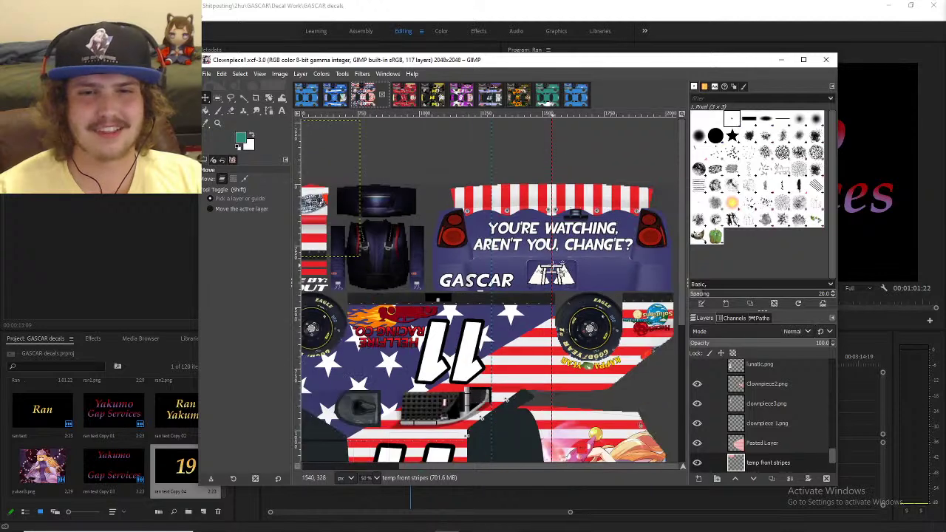
# - Inspect the Hellfire Racing Co. logo, CLOWNPIECE name and character artwork beside the door number 11
pyautogui.scroll(1, 417, 399)
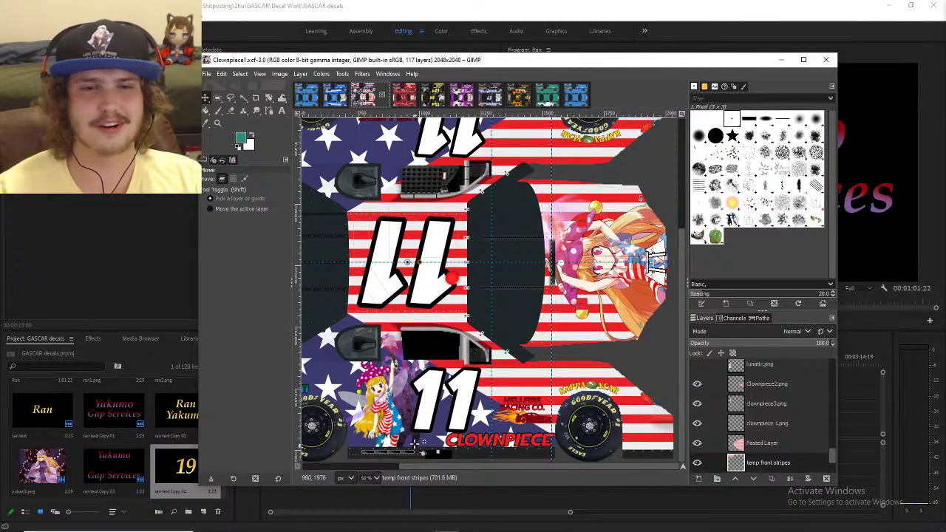
pyautogui.scroll(3, 495, 449)
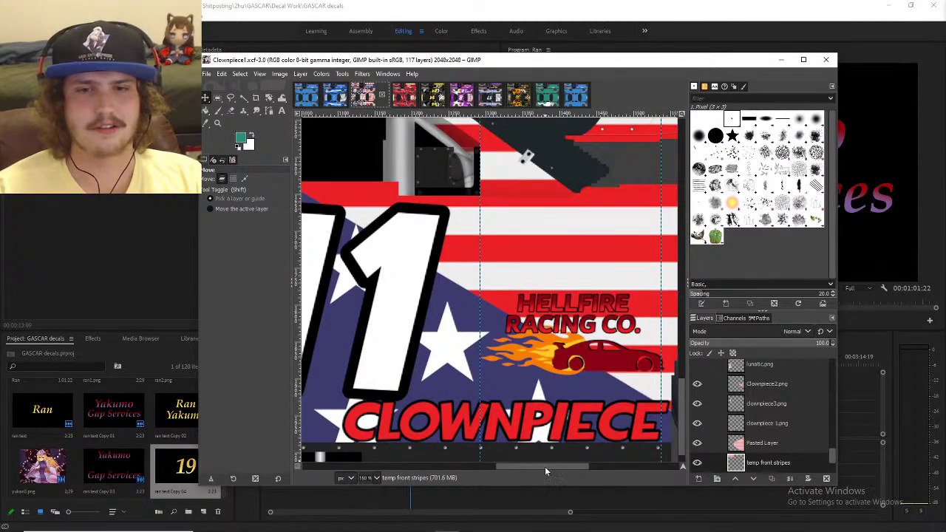
pyautogui.moveTo(554, 467); pyautogui.dragTo(470, 468)
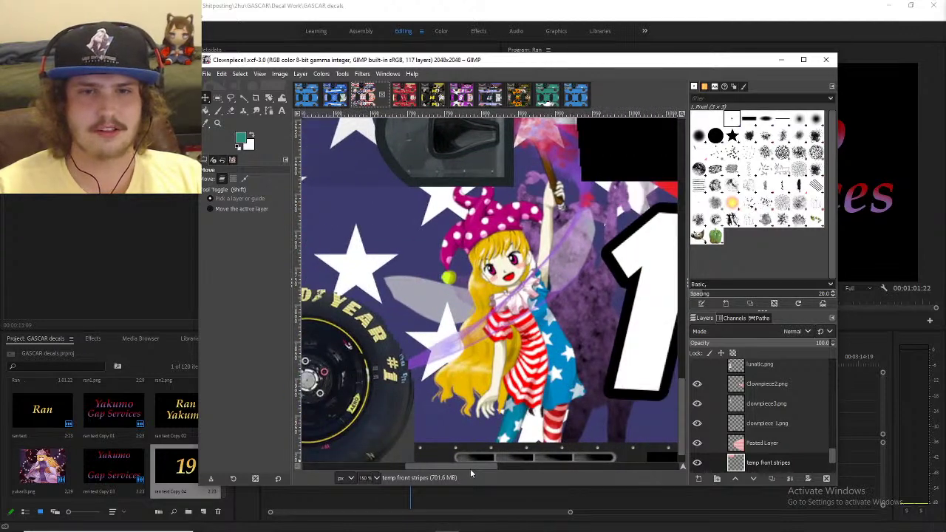
pyautogui.scroll(-3, 503, 448)
pyautogui.scroll(3, 516, 456)
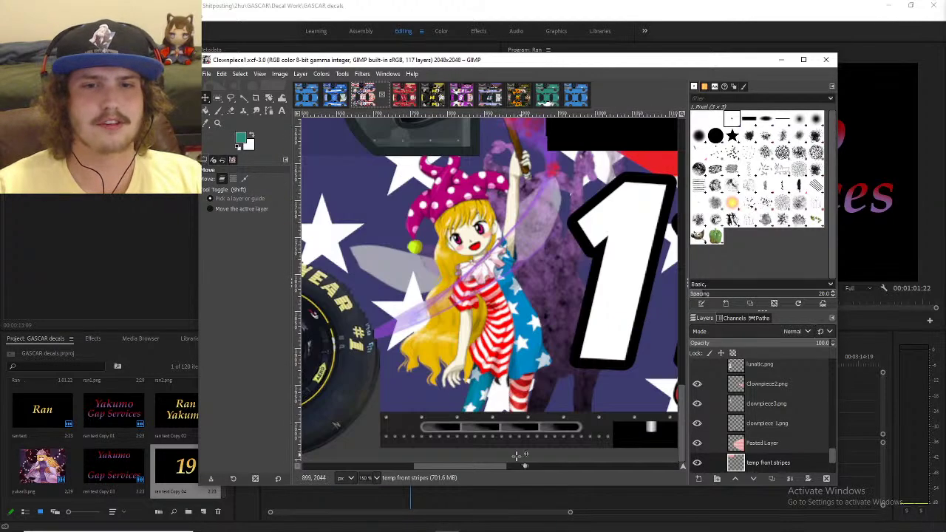
# - Examine the Hecatia Quantum Solutions decal on the rear quarter and the LUNATIC TIME! artwork on the rear deck
pyautogui.moveTo(487, 466); pyautogui.dragTo(385, 477)
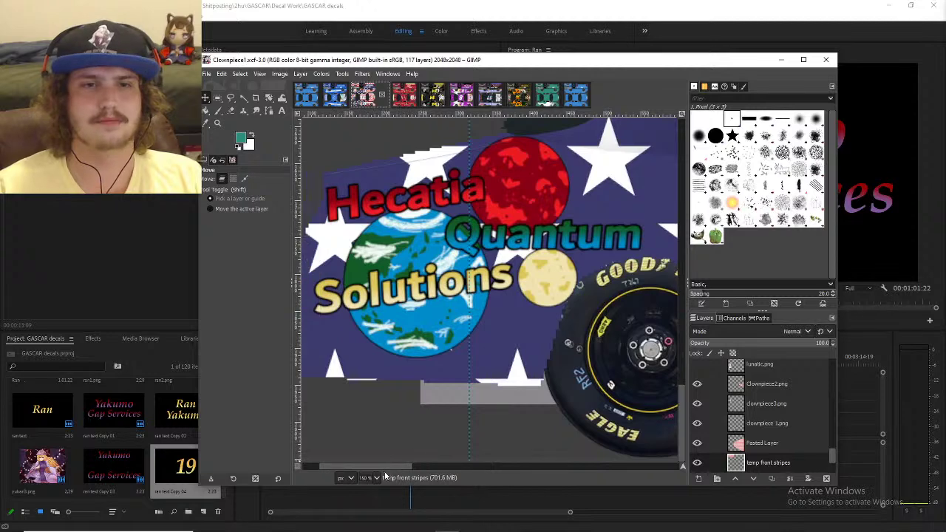
pyautogui.scroll(-1, 447, 406)
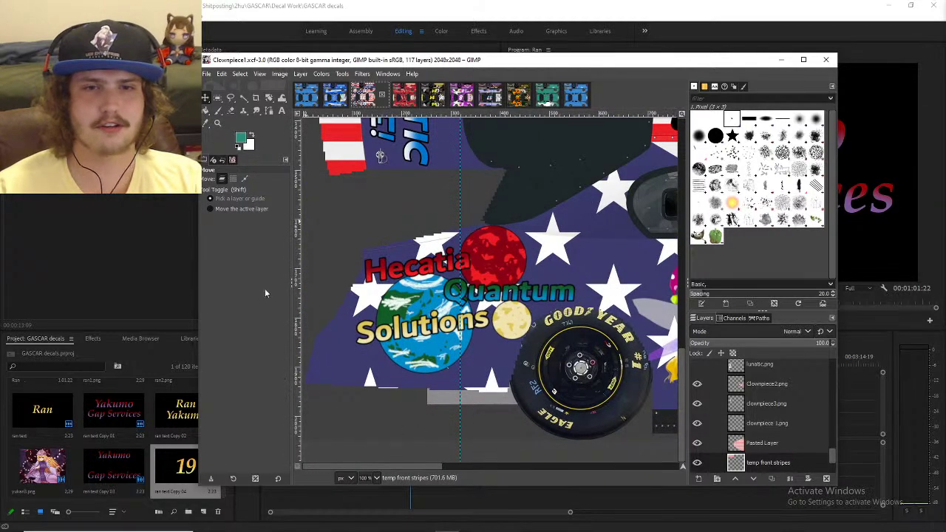
pyautogui.scroll(5, 466, 362)
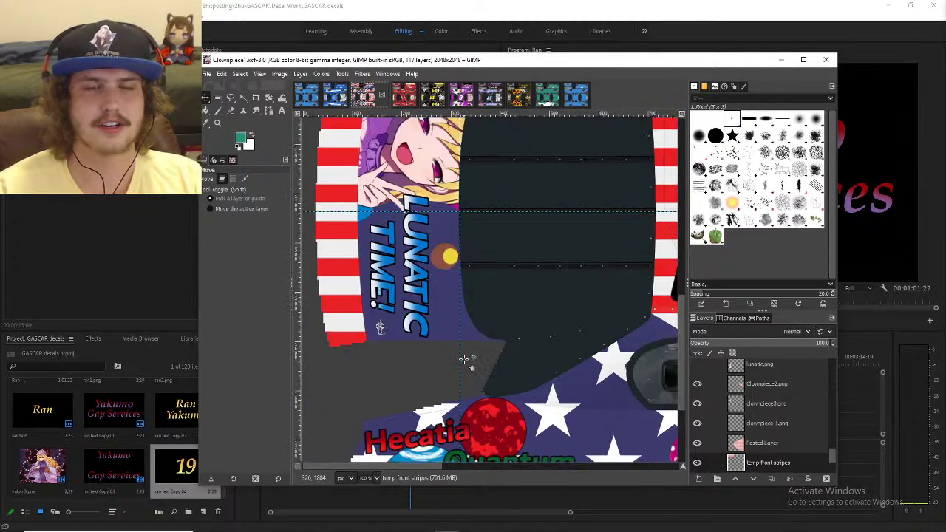
pyautogui.scroll(-5, 469, 363)
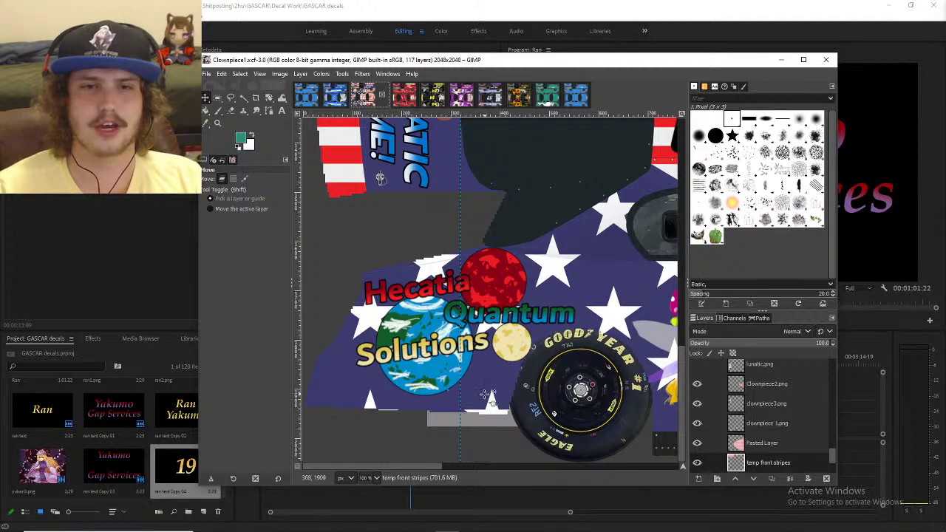
pyautogui.scroll(5, 484, 396)
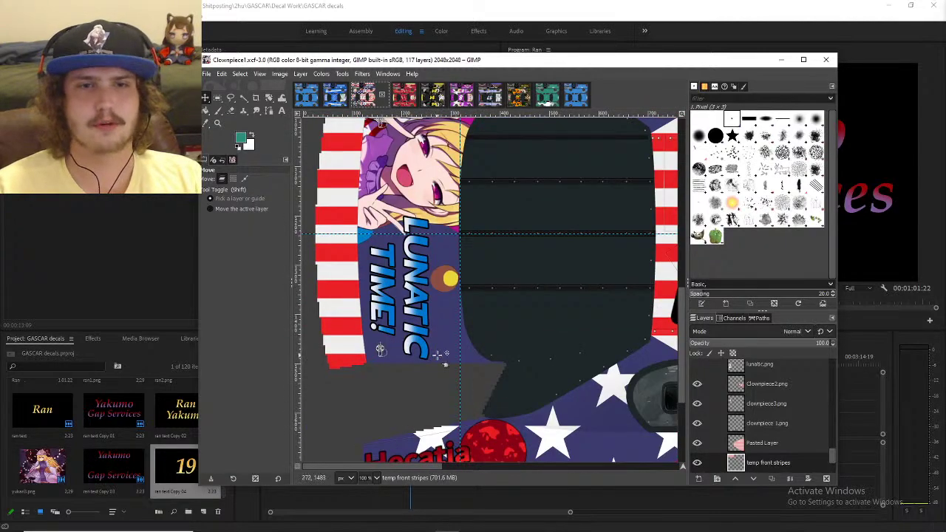
pyautogui.scroll(2, 436, 356)
pyautogui.scroll(-3, 436, 355)
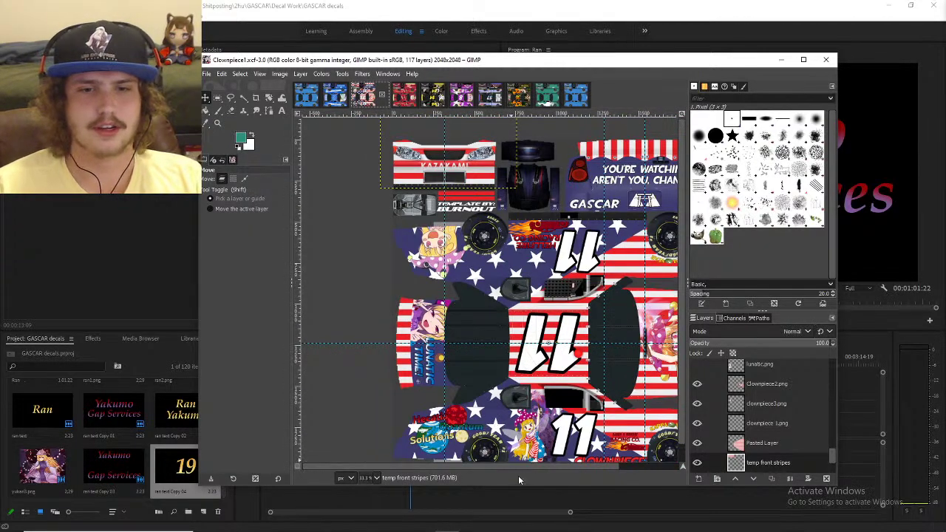
# - Review the Clownpiece car's roof and door numbers, hood artwork and striped body across the whole template
pyautogui.scroll(3, 385, 294)
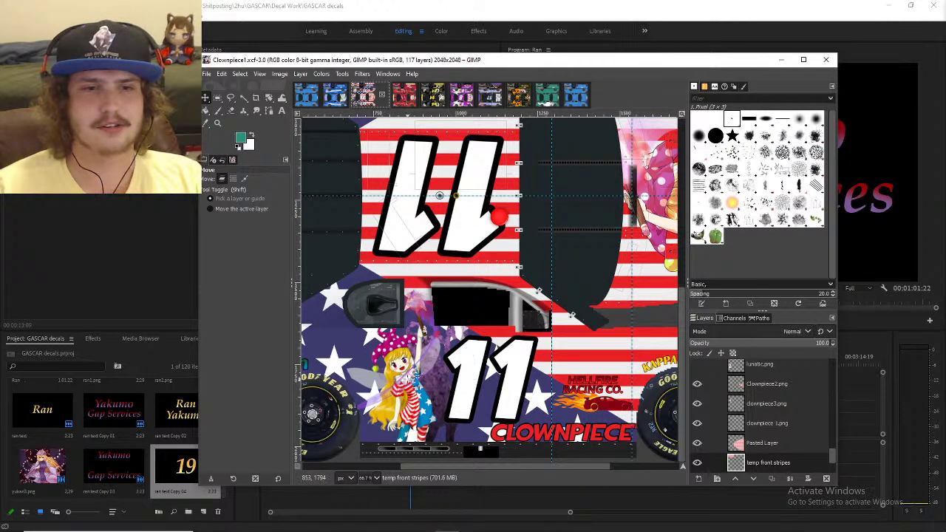
pyautogui.moveTo(509, 467); pyautogui.dragTo(533, 467)
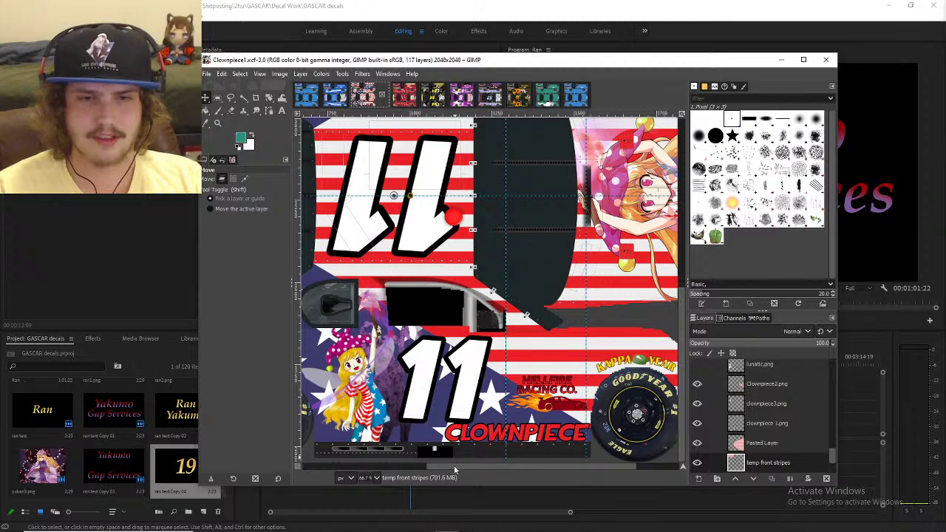
pyautogui.moveTo(455, 470); pyautogui.dragTo(499, 470)
pyautogui.scroll(-1, 459, 292)
pyautogui.scroll(5, 468, 294)
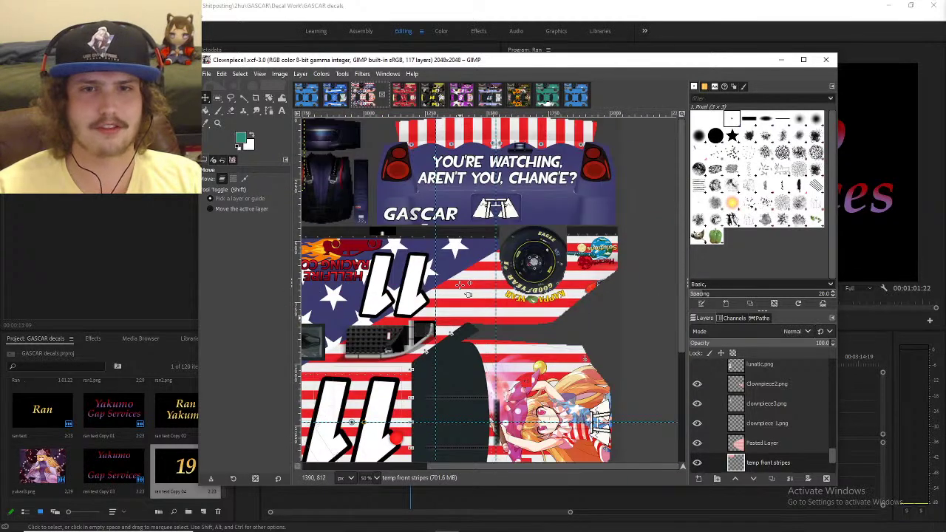
pyautogui.scroll(-1, 467, 294)
pyautogui.moveTo(538, 467); pyautogui.dragTo(468, 467)
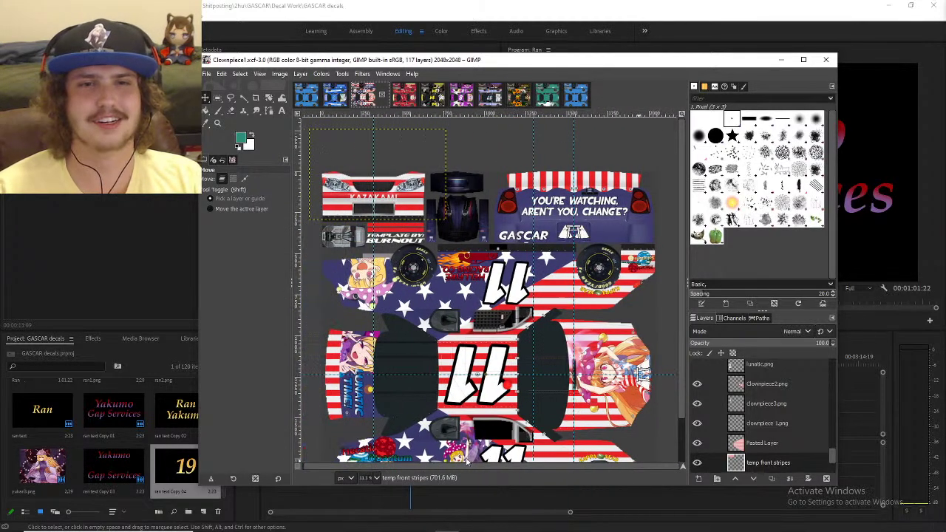
pyautogui.scroll(-2, 502, 370)
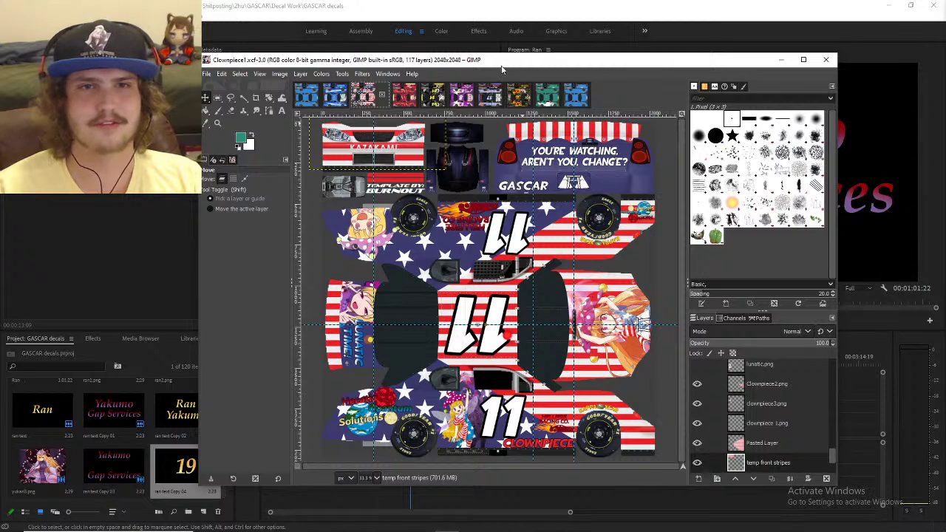
# - Save the Clownpiece1.xcf livery and switch to the Youmu1.xcf livery
pyautogui.hotkey('ctrl', 's')
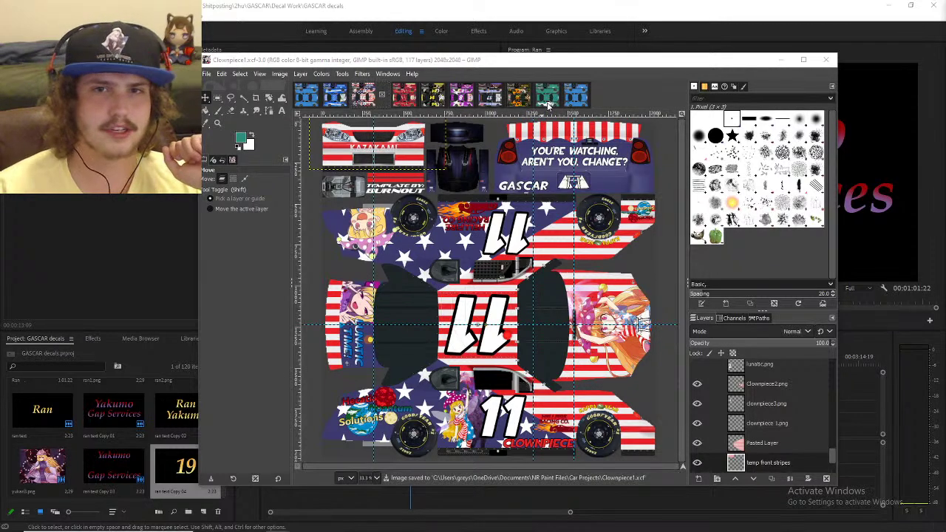
pyautogui.click(547, 106)
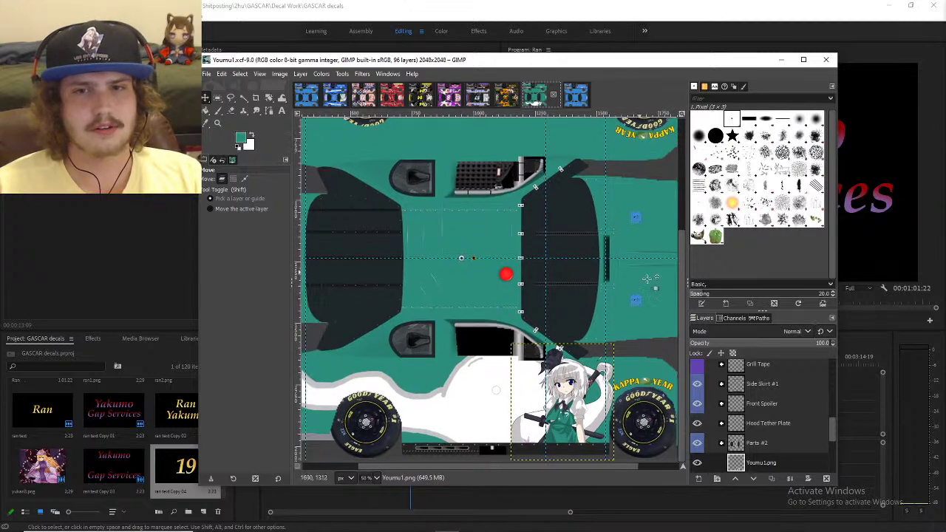
# - Look over the Youmu livery's green body, white phantom shape and character artwork on the side
pyautogui.scroll(-2, 518, 274)
pyautogui.scroll(1, 551, 292)
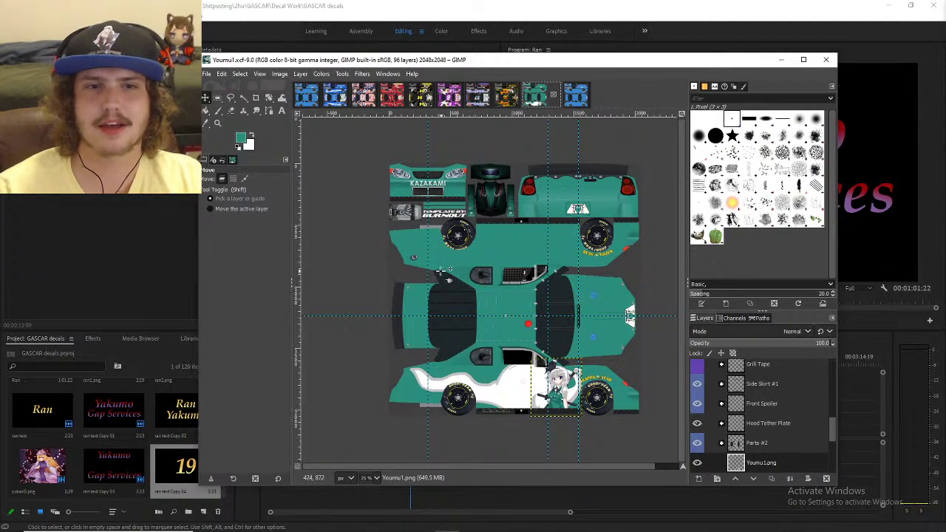
pyautogui.scroll(3, 442, 270)
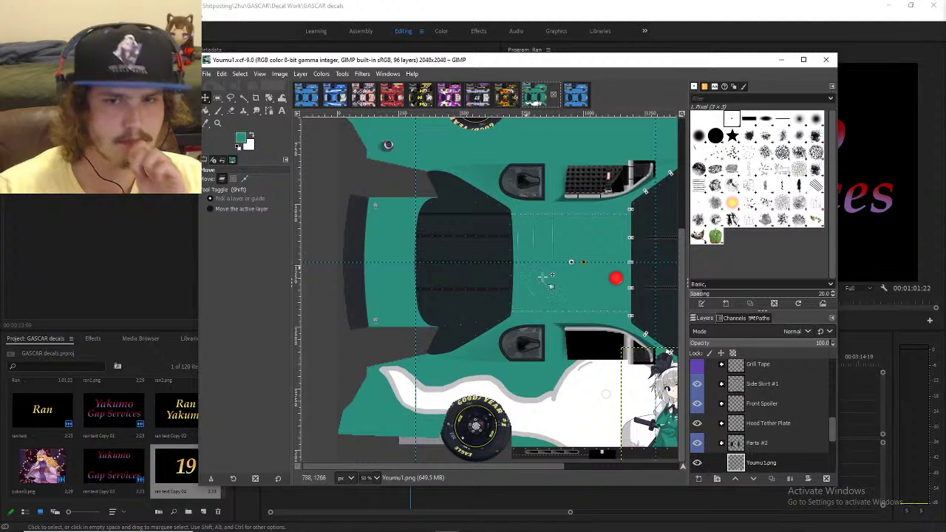
pyautogui.hscroll(2, 495, 469)
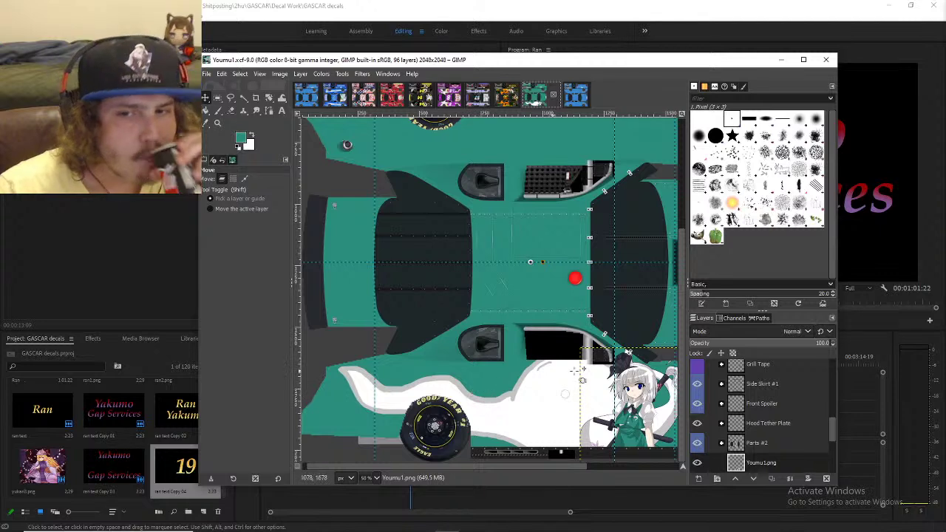
# - Select the phantom1.png layer and place a vertical guide where the phantom's tail meets its rounded body behind the door
pyautogui.scroll(-5, 754, 457)
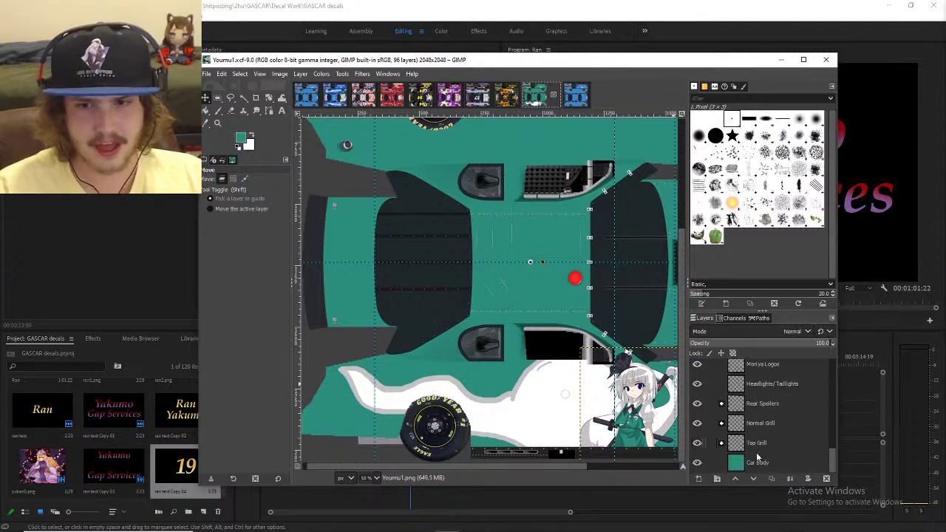
pyautogui.click(771, 381)
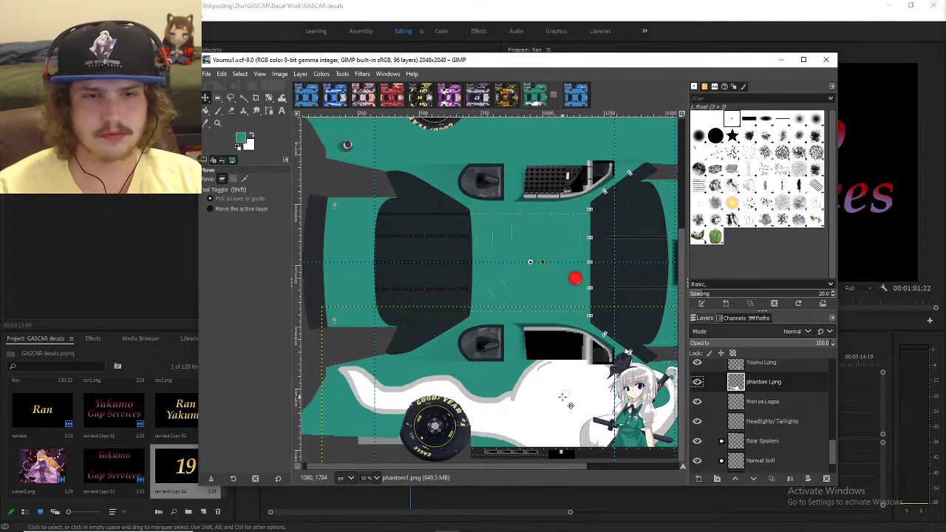
pyautogui.scroll(3, 563, 397)
pyautogui.scroll(-3, 569, 393)
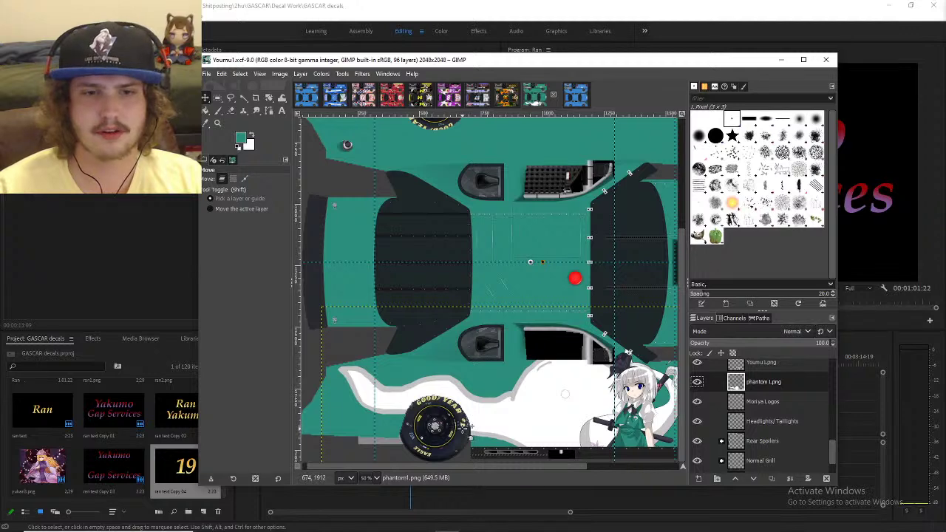
pyautogui.scroll(2, 463, 427)
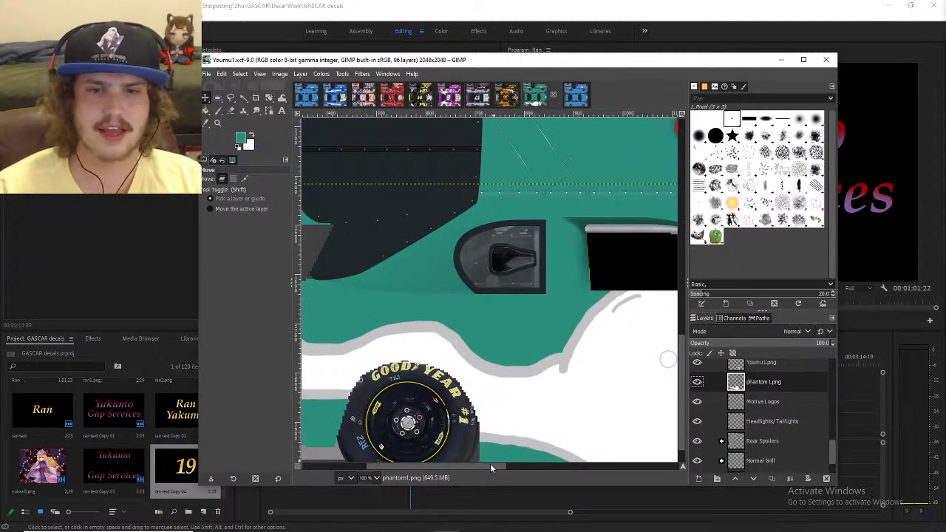
pyautogui.moveTo(490, 464); pyautogui.dragTo(513, 467)
pyautogui.scroll(-1, 488, 333)
pyautogui.moveTo(300, 248); pyautogui.dragTo(502, 365)
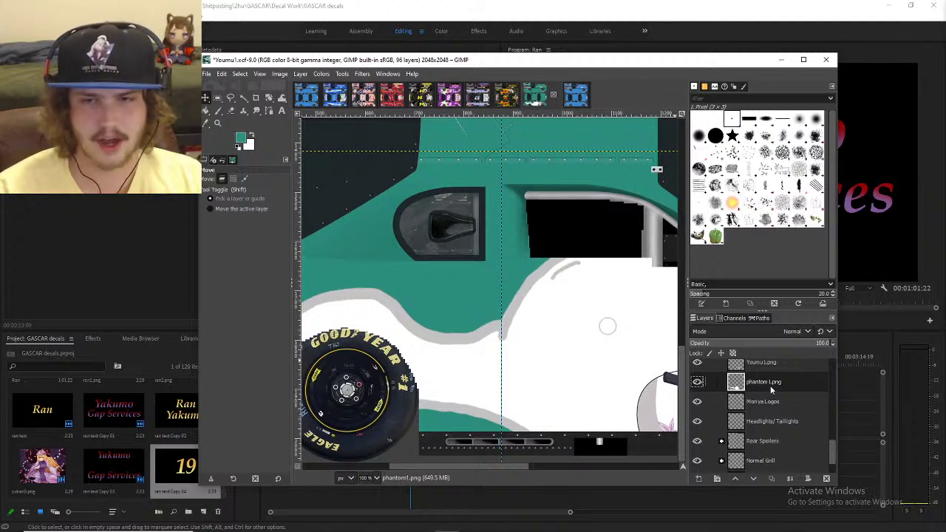
# - Copy the phantom1.png layer and paste it as a floating selection over the original artwork
pyautogui.hotkey('ctrl', 'c')
pyautogui.hotkey('ctrl', 'v')
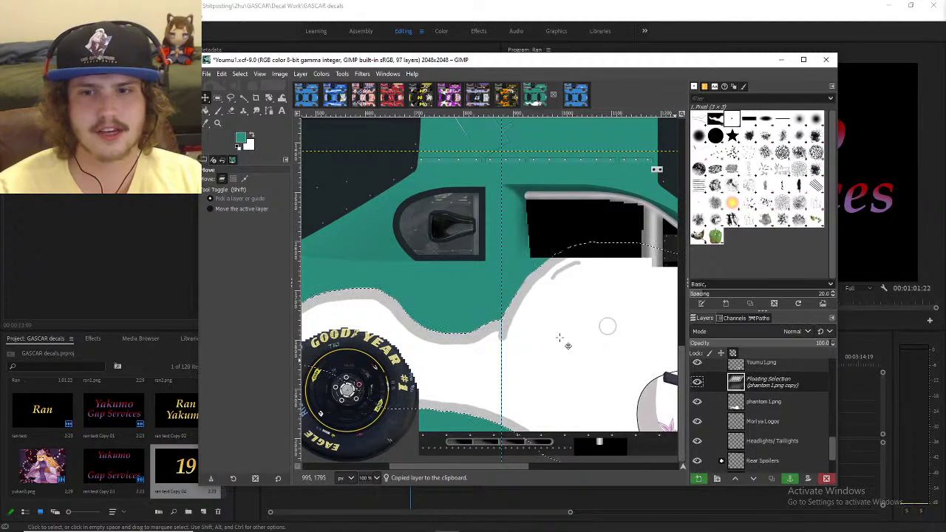
pyautogui.scroll(-1, 532, 314)
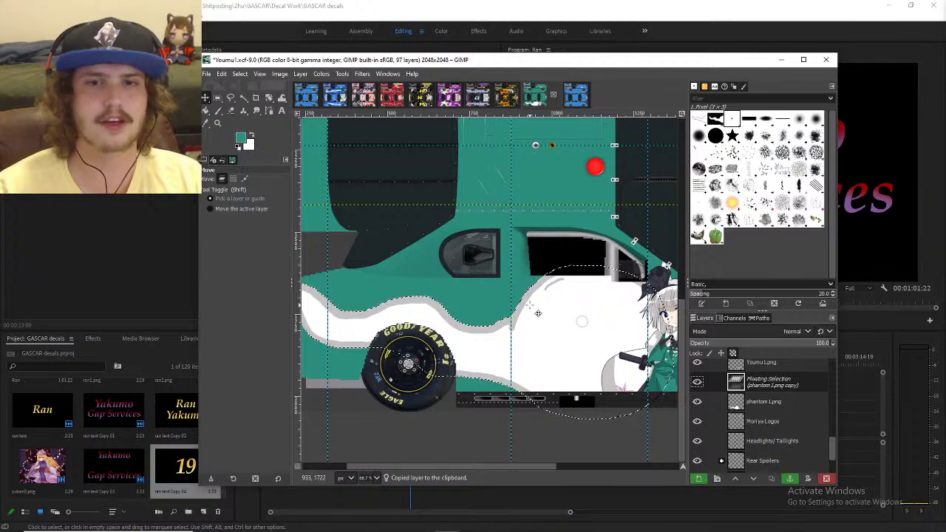
# - Flip the pasted phantom artwork vertically for use on the opposite side of the car
pyautogui.scroll(3, 537, 318)
pyautogui.click(301, 74)
pyautogui.click(301, 74)
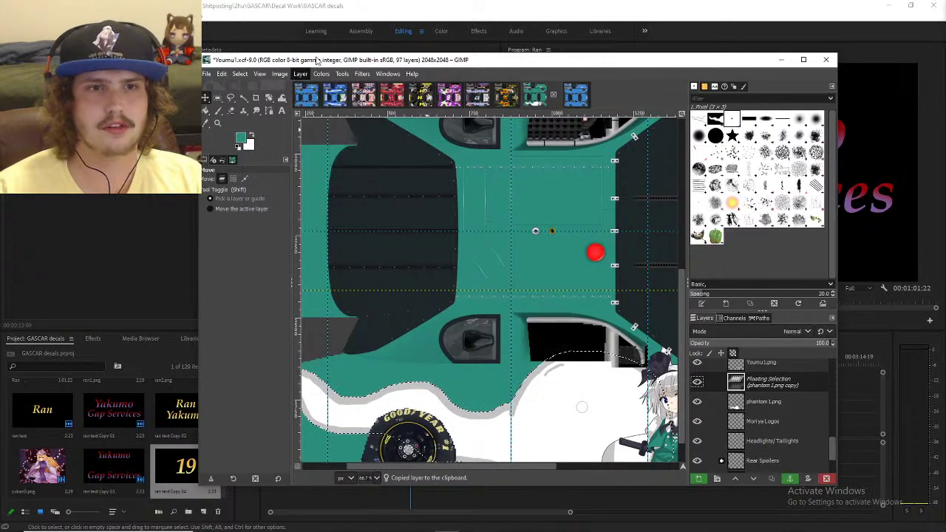
pyautogui.click(318, 74)
pyautogui.click(301, 74)
pyautogui.click(301, 74)
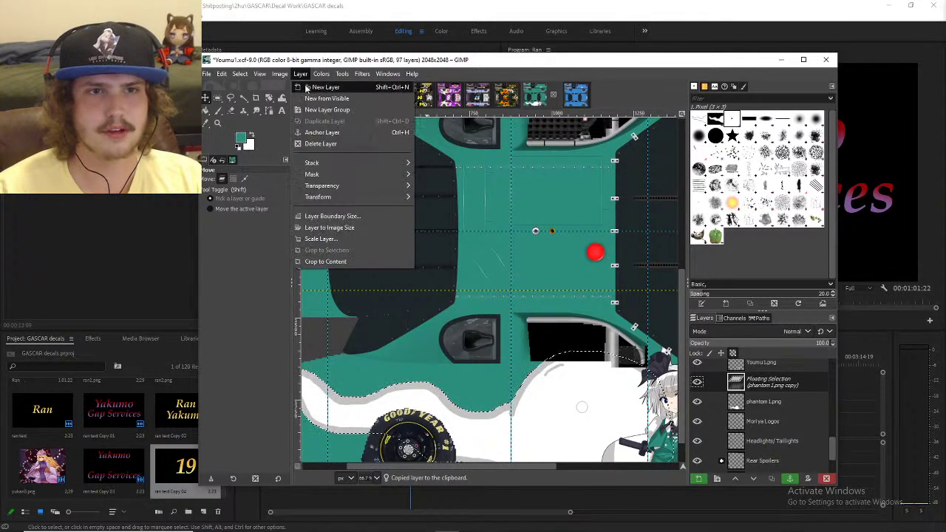
pyautogui.moveTo(329, 200)
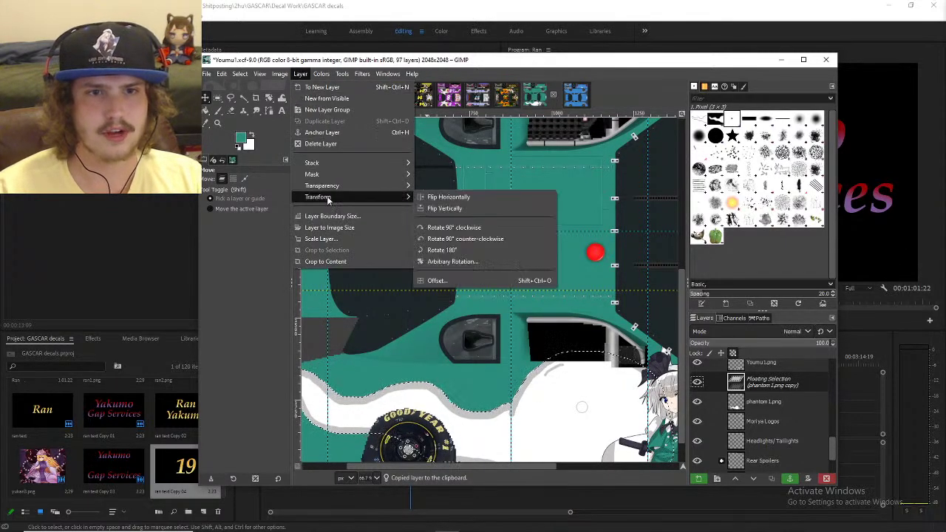
pyautogui.click(440, 209)
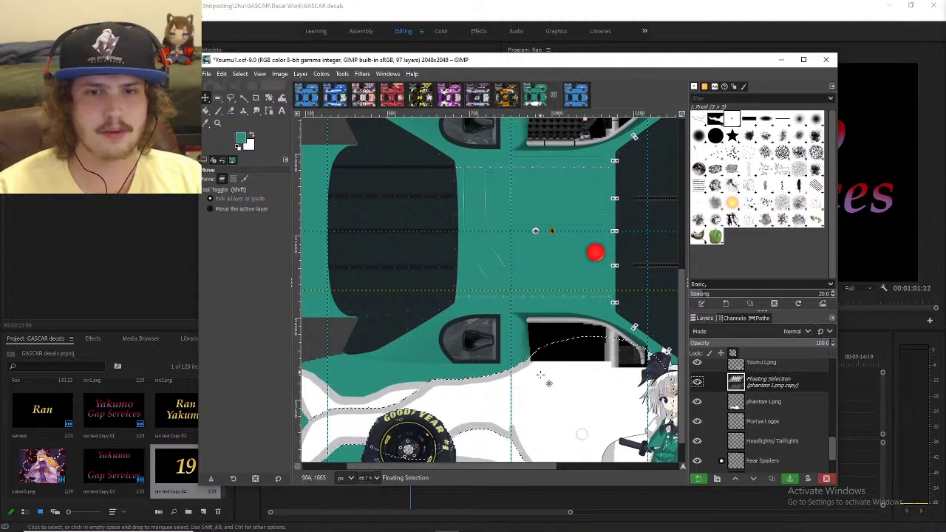
# - Move the flipped phantom up the template, past the roof, onto the green side without artwork
pyautogui.moveTo(540, 375); pyautogui.dragTo(527, 275)
pyautogui.scroll(5, 527, 266)
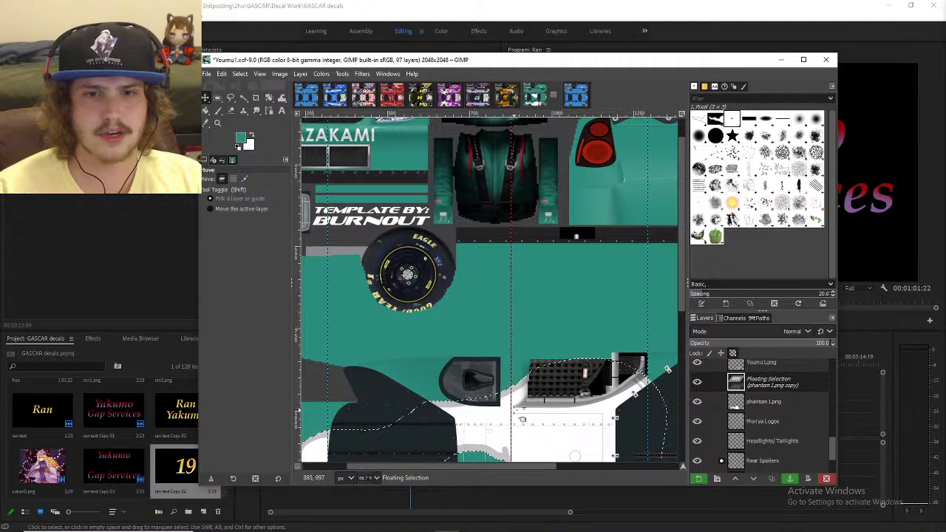
pyautogui.moveTo(521, 419); pyautogui.dragTo(525, 303)
pyautogui.scroll(3, 527, 305)
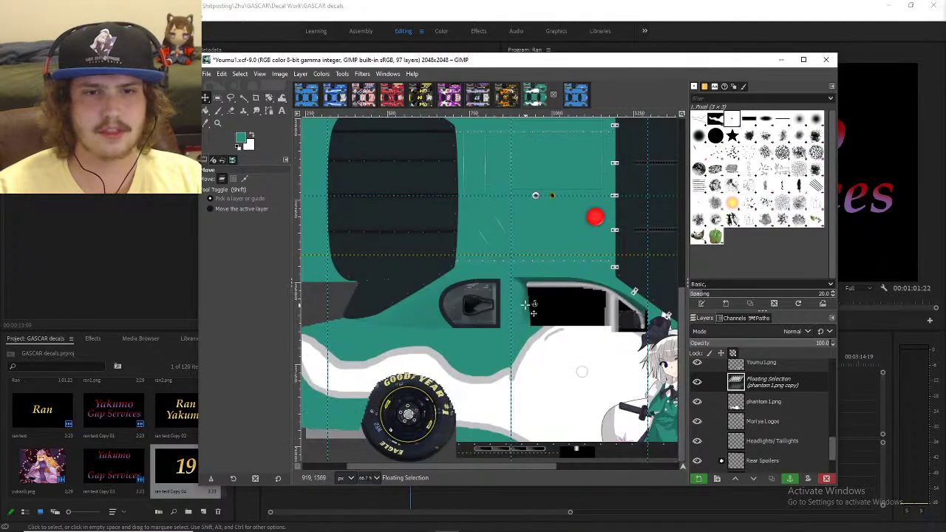
# - Compare both phantoms and move the vertical guide to where the original's rounded outline meets the side window's lower edge
pyautogui.scroll(4, 526, 304)
pyautogui.scroll(-4, 533, 347)
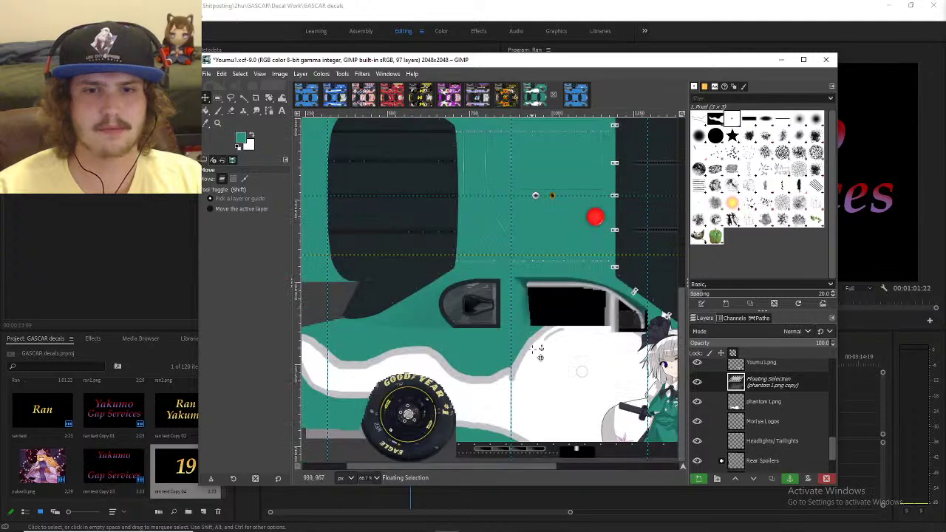
pyautogui.scroll(2, 378, 341)
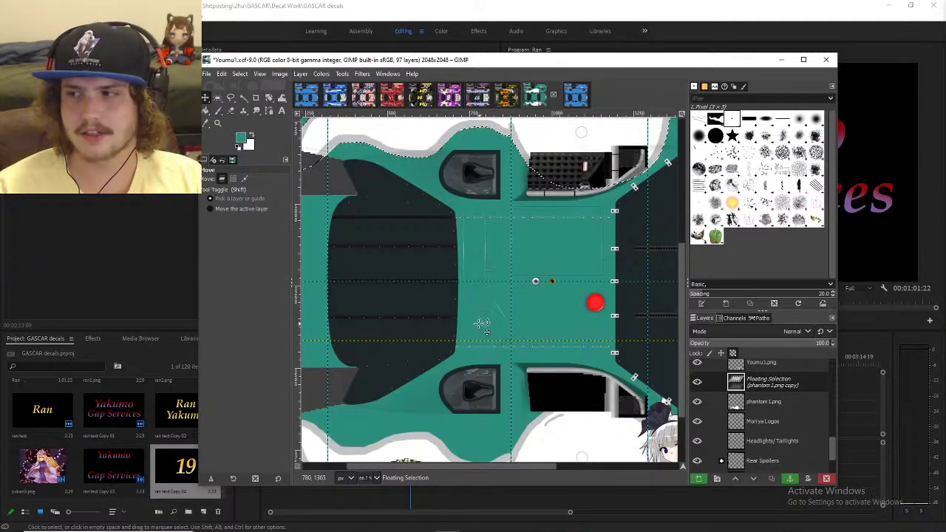
pyautogui.scroll(-2, 425, 352)
pyautogui.scroll(1, 515, 392)
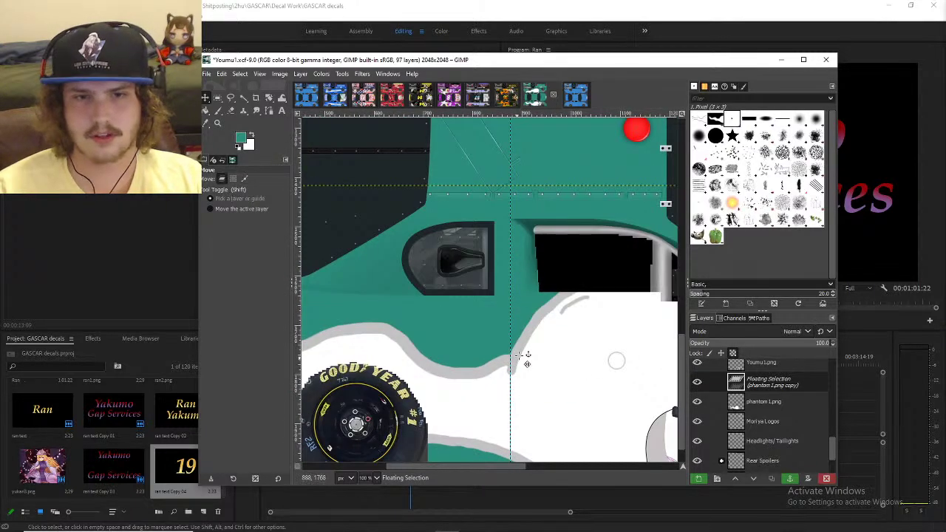
pyautogui.scroll(3, 596, 320)
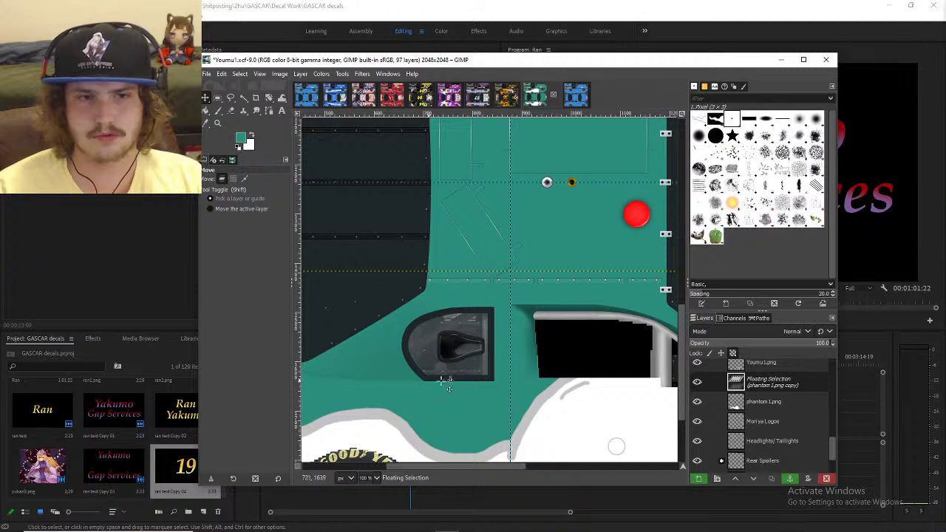
pyautogui.moveTo(511, 376); pyautogui.dragTo(567, 419)
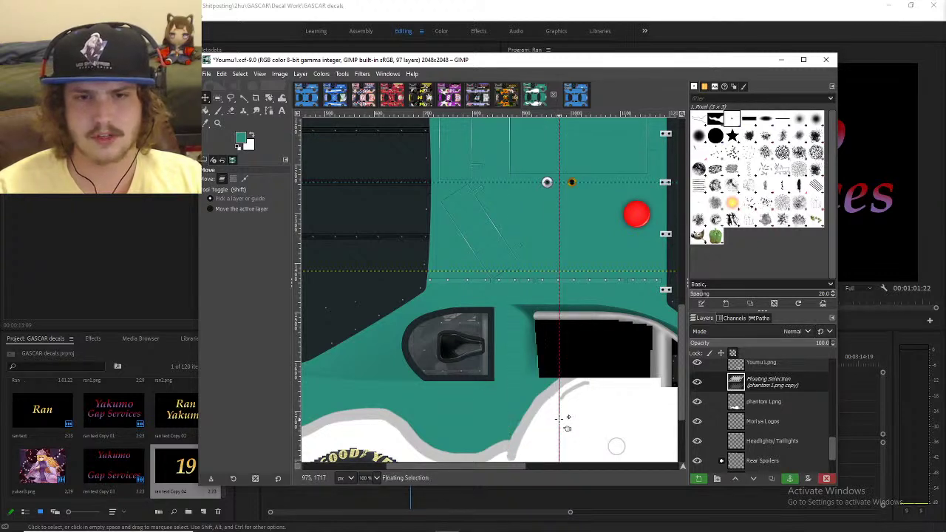
# - Shift the flipped phantom up so its rounded outline meets the opposite window's edge at the guide, matching the original side
pyautogui.scroll(3, 594, 353)
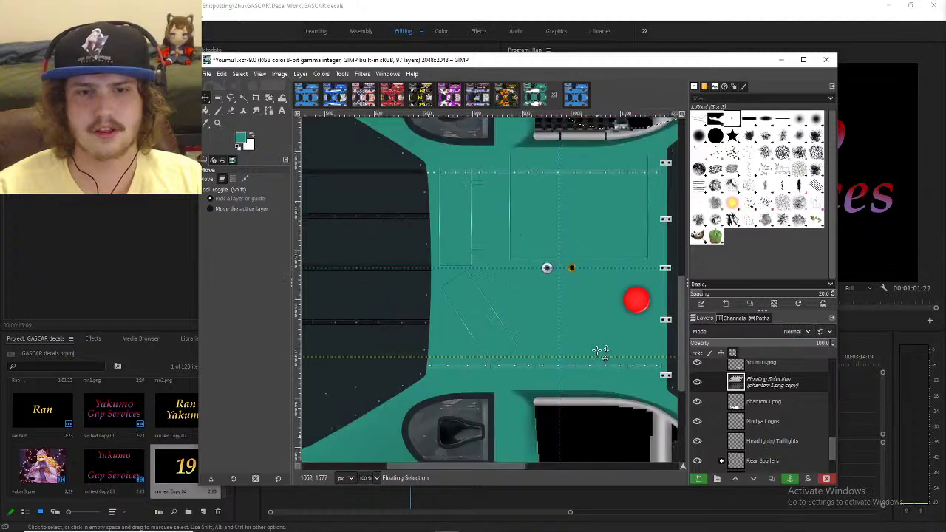
pyautogui.scroll(-6, 594, 353)
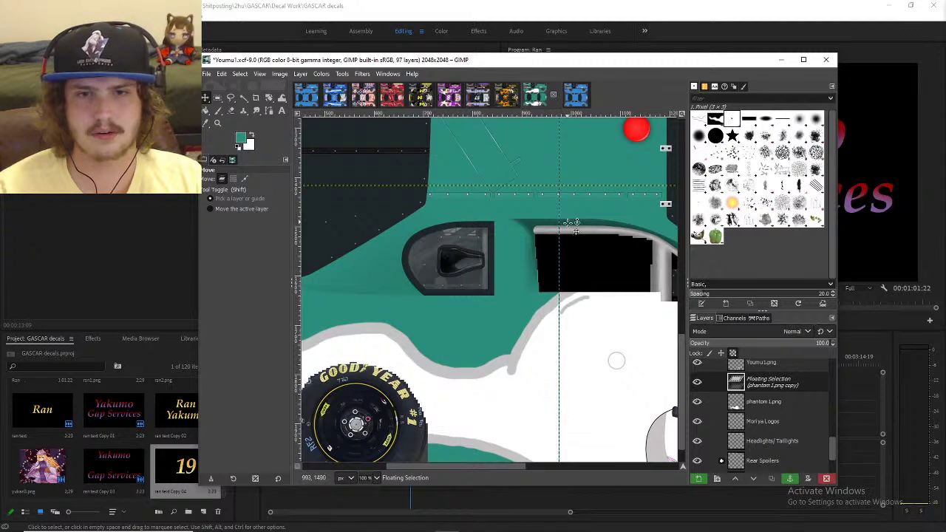
pyautogui.scroll(20, 563, 272)
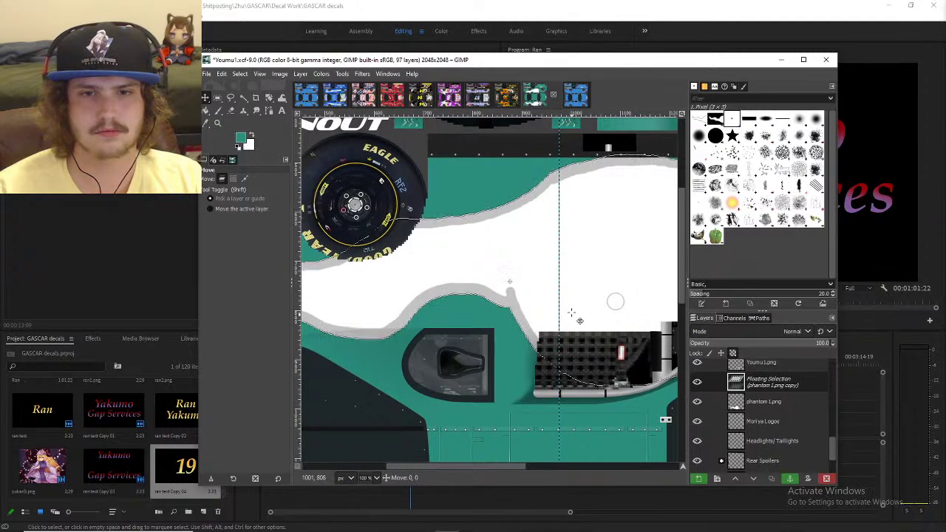
pyautogui.moveTo(571, 313); pyautogui.dragTo(574, 278)
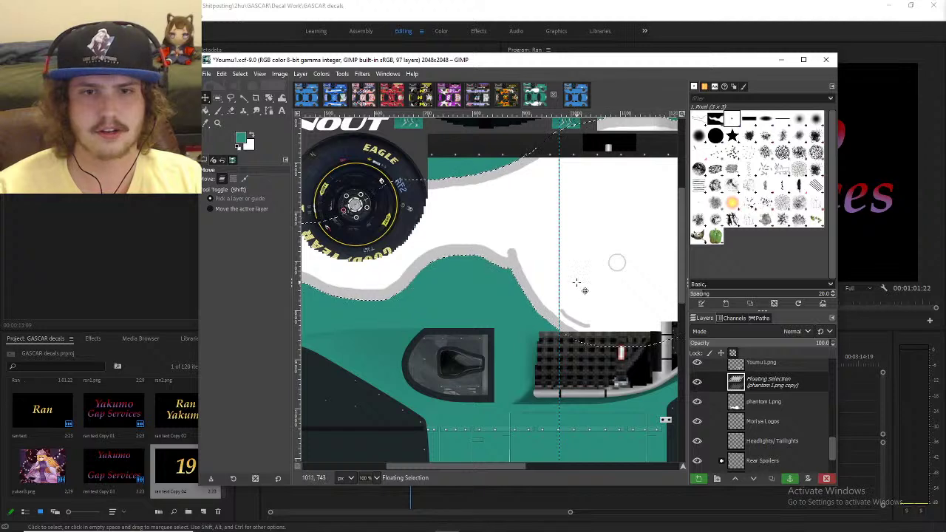
# - Inspect the flipped phantom's placement across the whole template, including its tail tip near the car body's edge
pyautogui.scroll(-2, 575, 278)
pyautogui.scroll(-1, 574, 279)
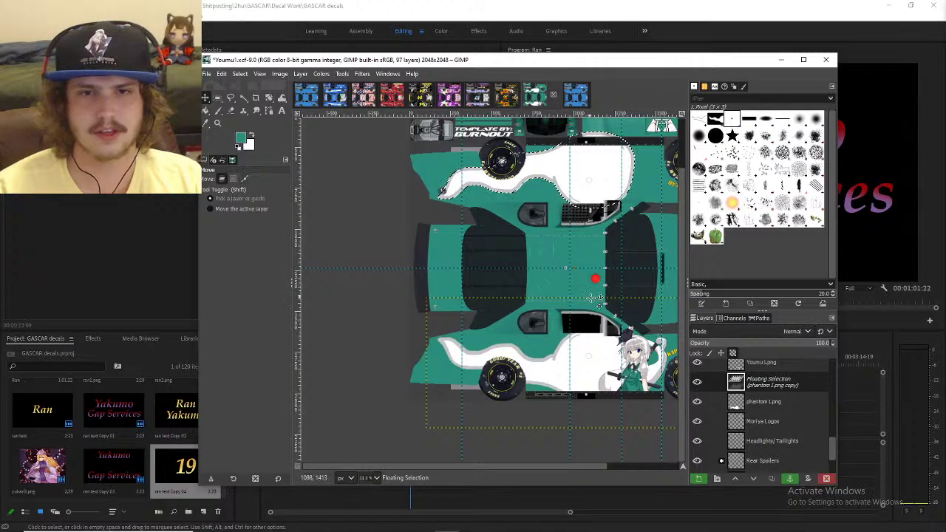
pyautogui.scroll(2, 578, 296)
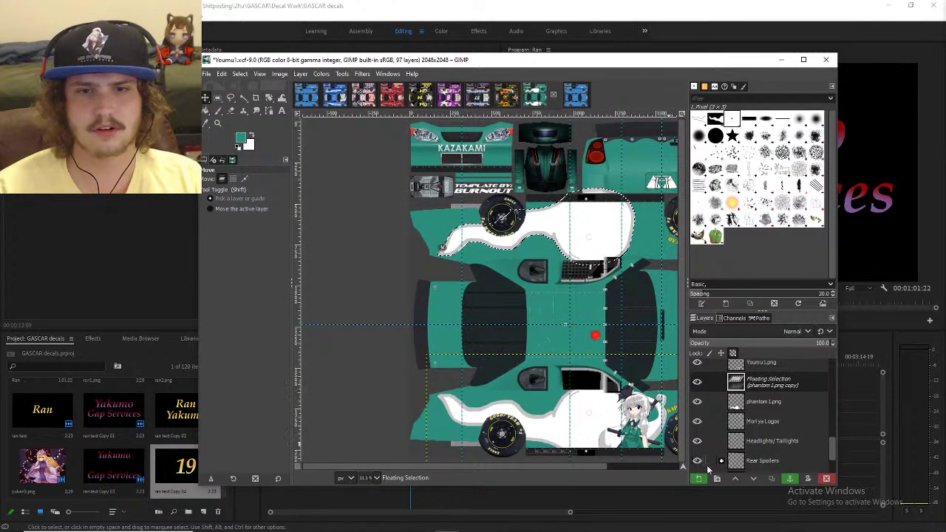
pyautogui.hscroll(2, 564, 468)
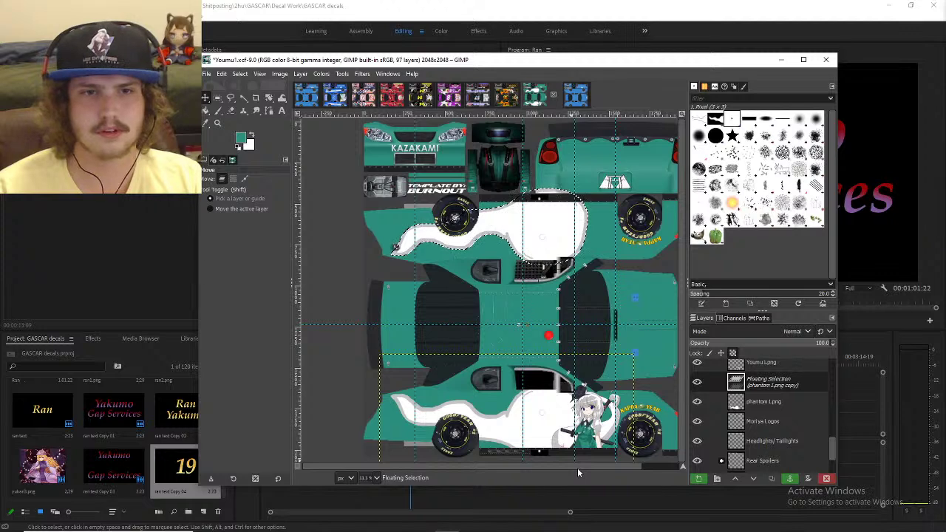
pyautogui.hscroll(1, 578, 468)
pyautogui.keyDown('ctrl'); pyautogui.scroll(4, 436, 206); pyautogui.keyUp('ctrl')
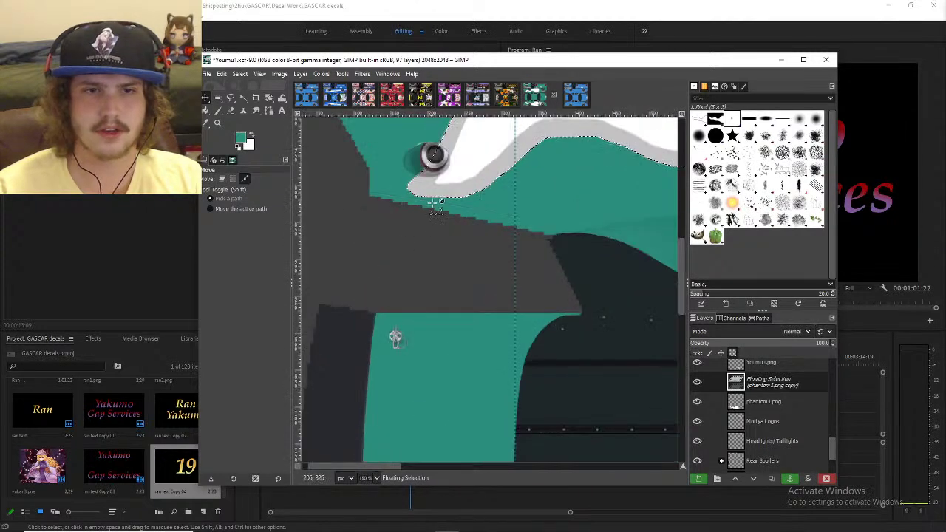
pyautogui.press('m')
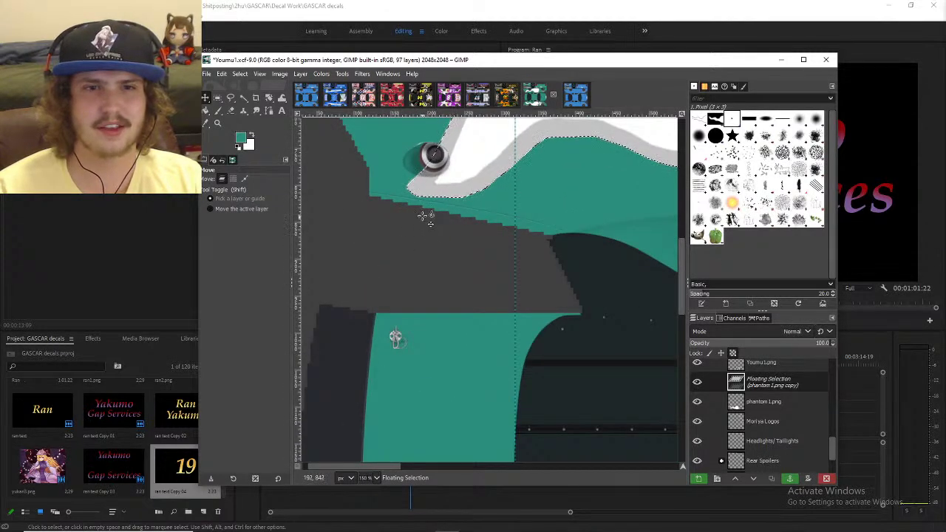
pyautogui.scroll(-10, 431, 212)
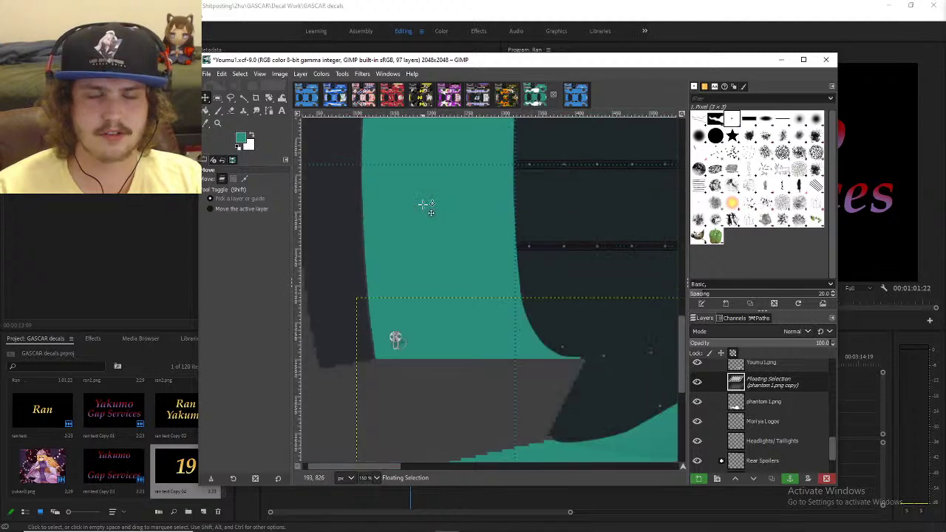
pyautogui.scroll(-4, 428, 179)
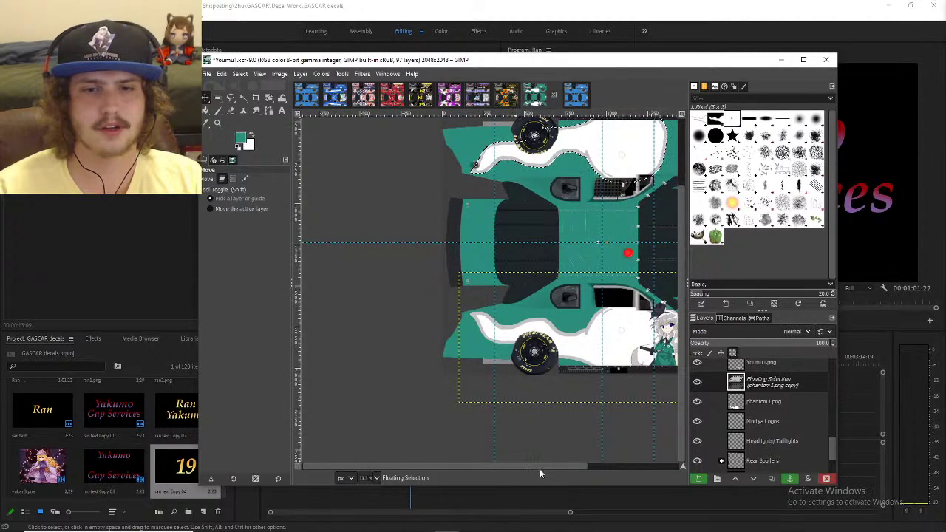
pyautogui.hscroll(2, 566, 468)
pyautogui.scroll(2, 449, 382)
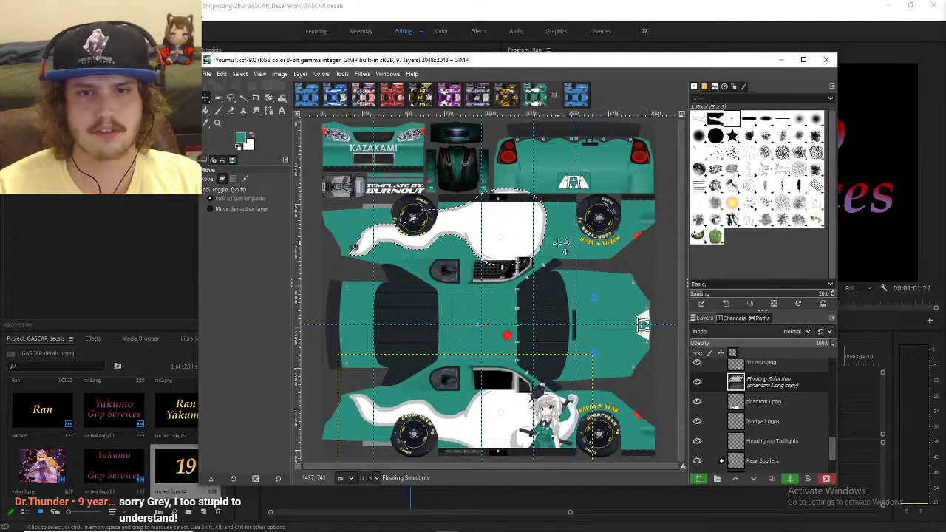
# - Anchor the flipped phantom into the phantom1.png layer and toggle that layer's visibility to check both sides
pyautogui.hotkey('ctrl', 'h')
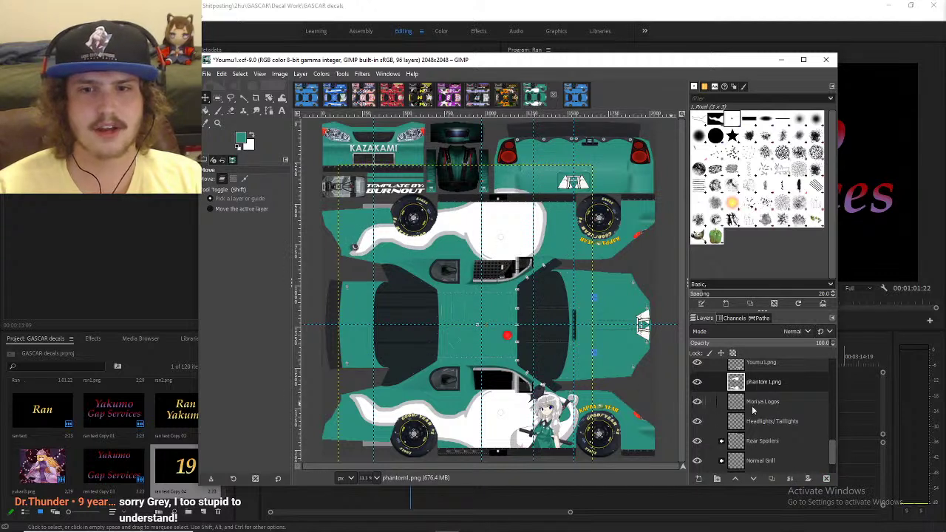
pyautogui.click(698, 382)
pyautogui.click(698, 383)
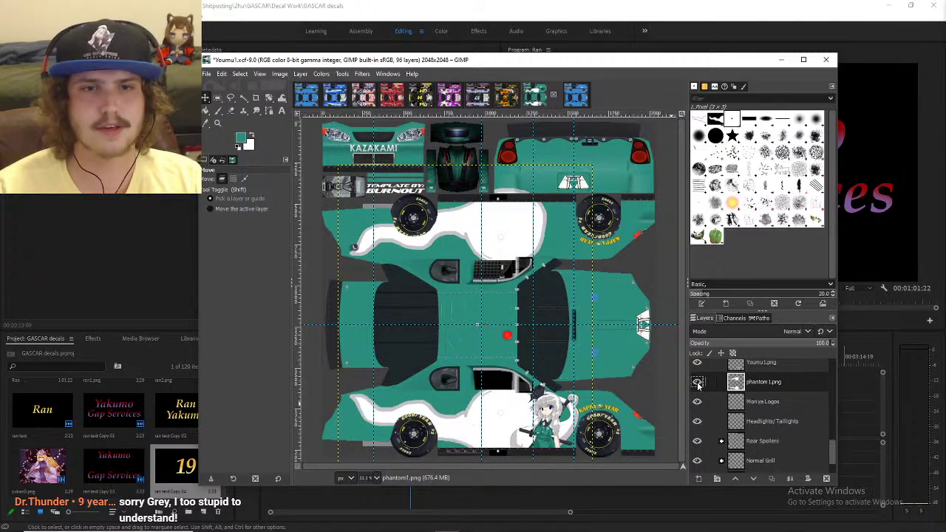
pyautogui.click(697, 382)
pyautogui.click(698, 383)
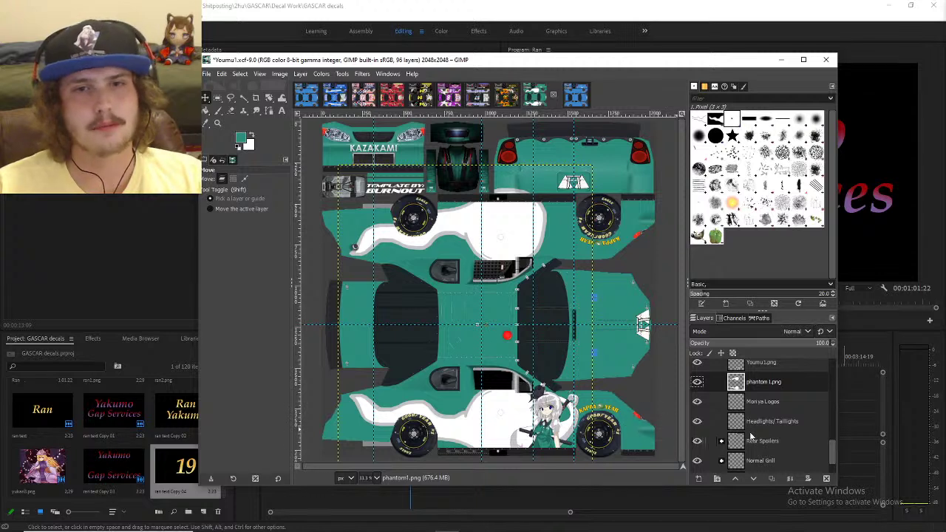
# - Look through the template's layer stack up to Wireframe and examine the phantom artwork on both sides of the car
pyautogui.scroll(3, 782, 404)
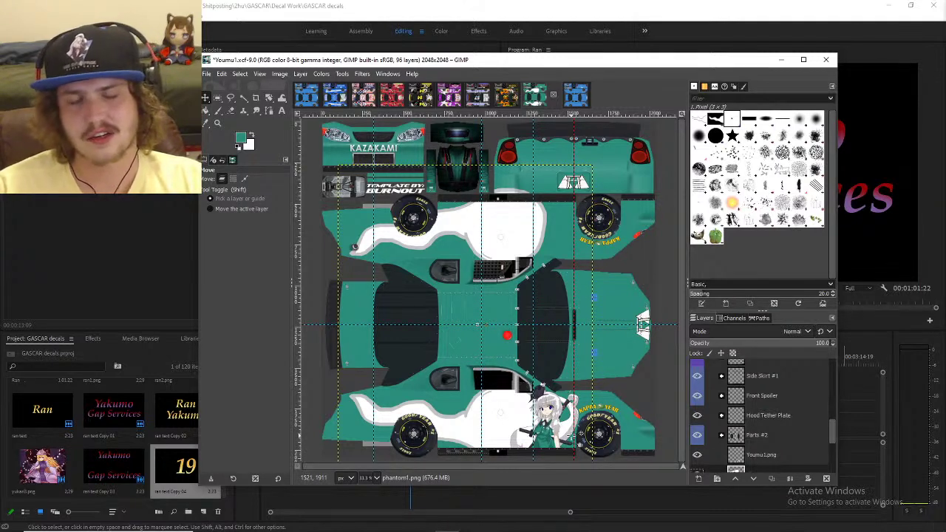
pyautogui.scroll(3, 764, 445)
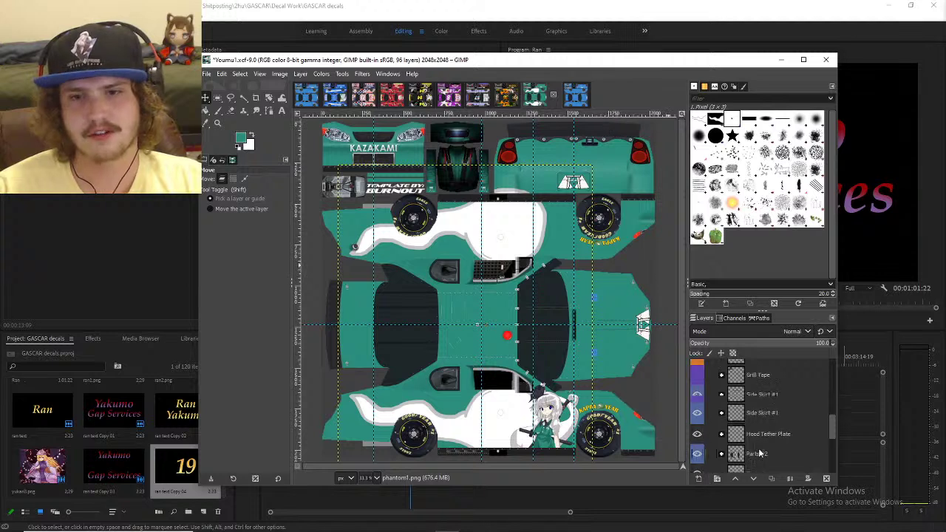
pyautogui.scroll(5, 764, 444)
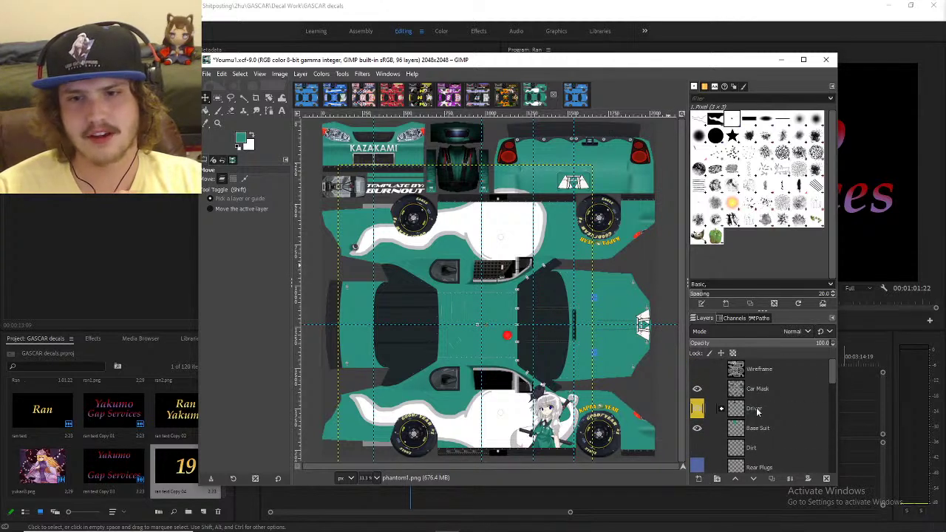
pyautogui.scroll(-3, 758, 412)
pyautogui.scroll(-3, 762, 414)
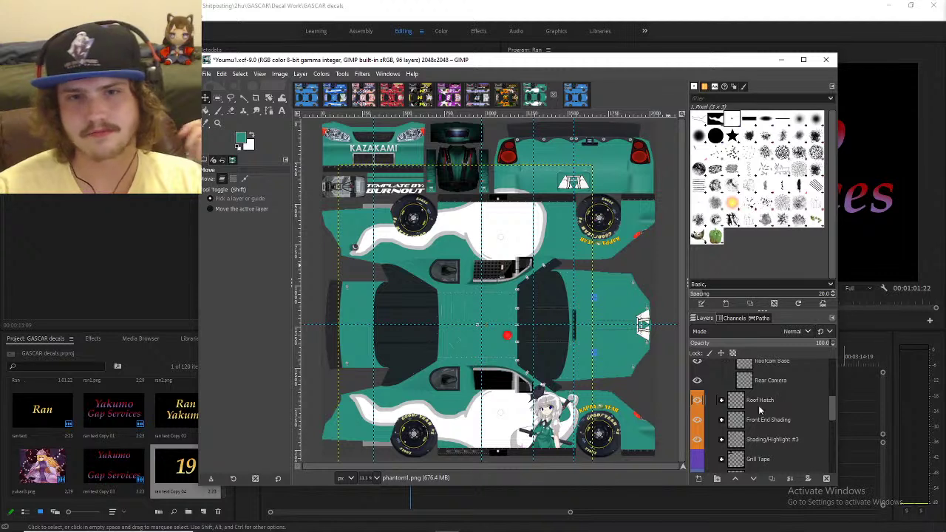
pyautogui.scroll(-2, 774, 402)
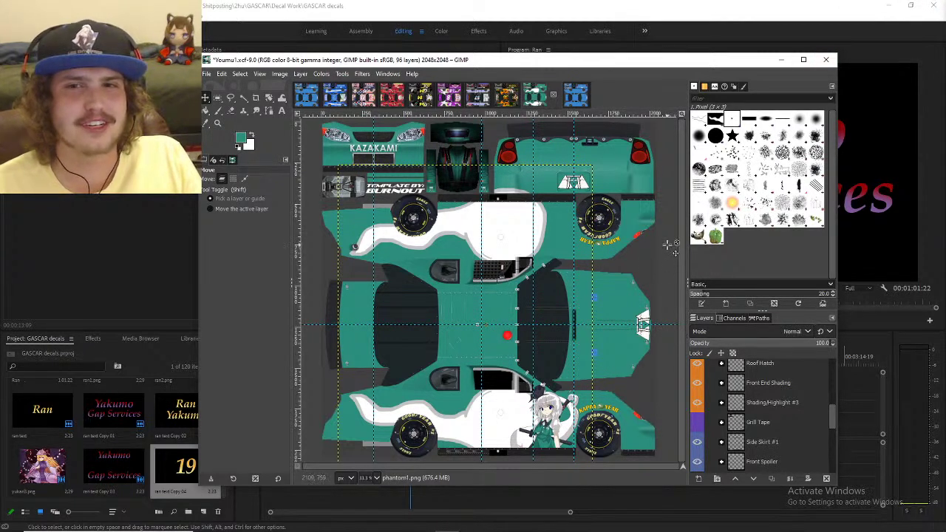
pyautogui.scroll(8, 364, 185)
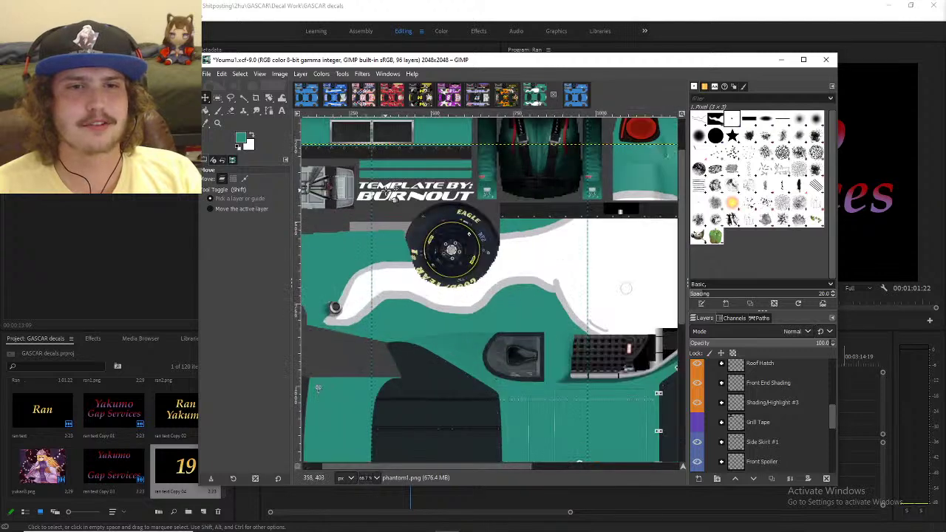
pyautogui.scroll(-9, 397, 196)
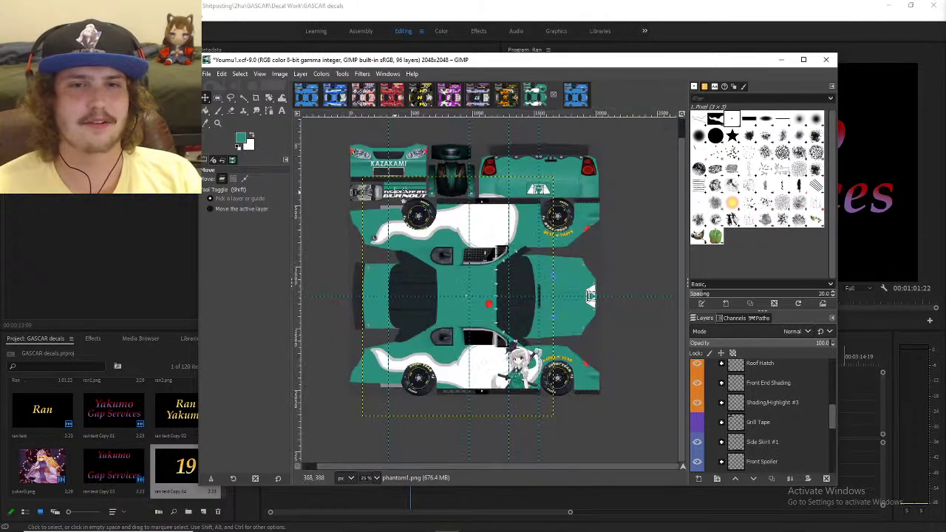
# - Save the Youmu1.xcf livery file and check the phantom artwork on both sides of the car
pyautogui.scroll(1, 396, 194)
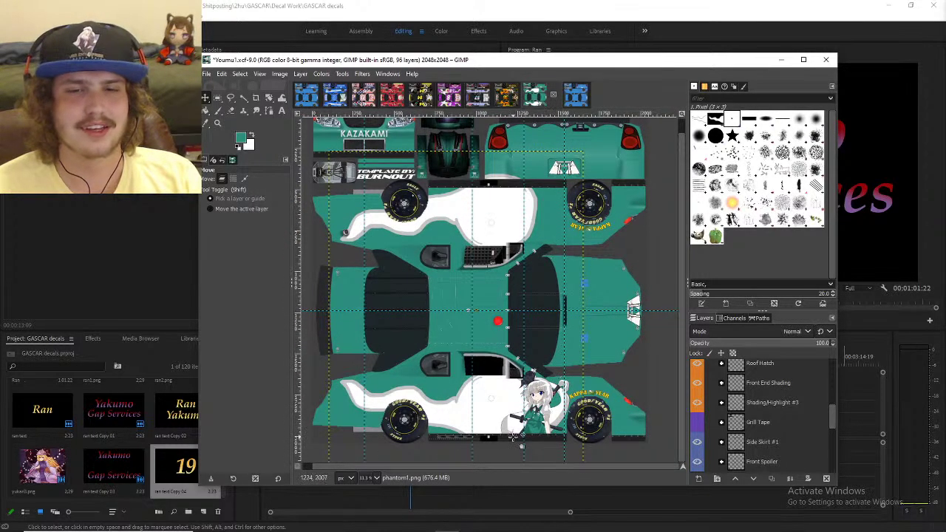
pyautogui.scroll(1, 514, 438)
pyautogui.hotkey('ctrl', 's')
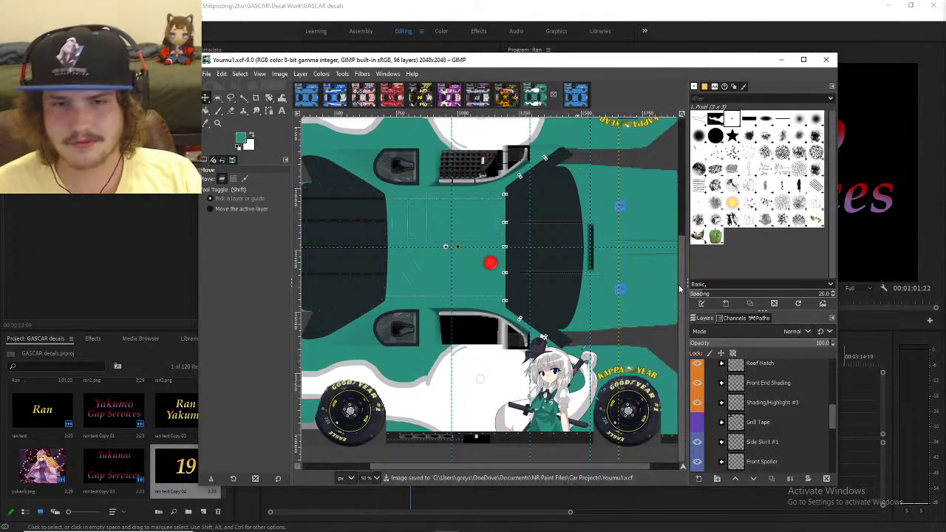
pyautogui.scroll(2, 642, 342)
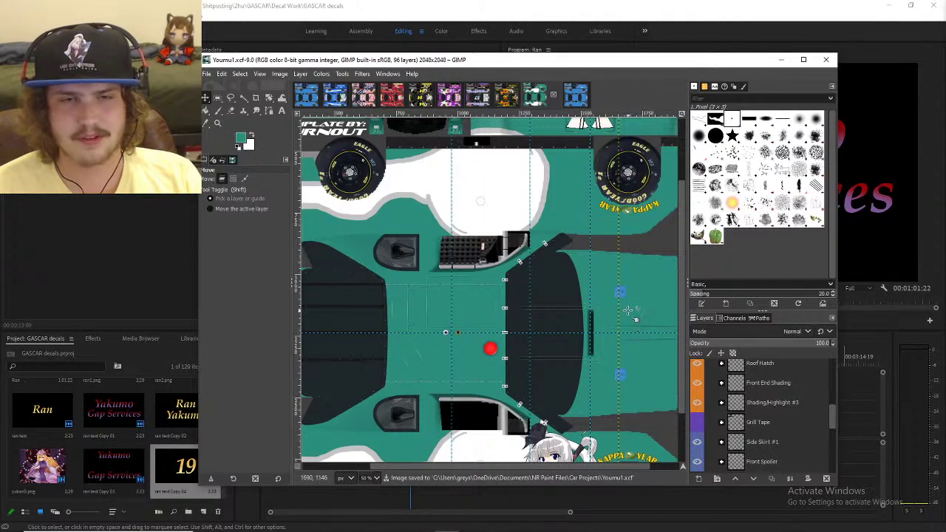
pyautogui.scroll(-1, 641, 341)
pyautogui.click(207, 74)
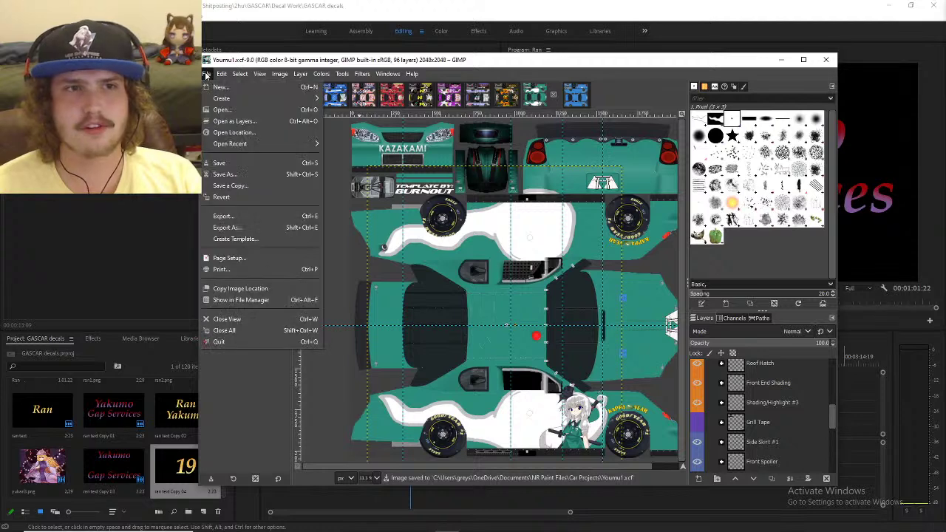
pyautogui.click(237, 119)
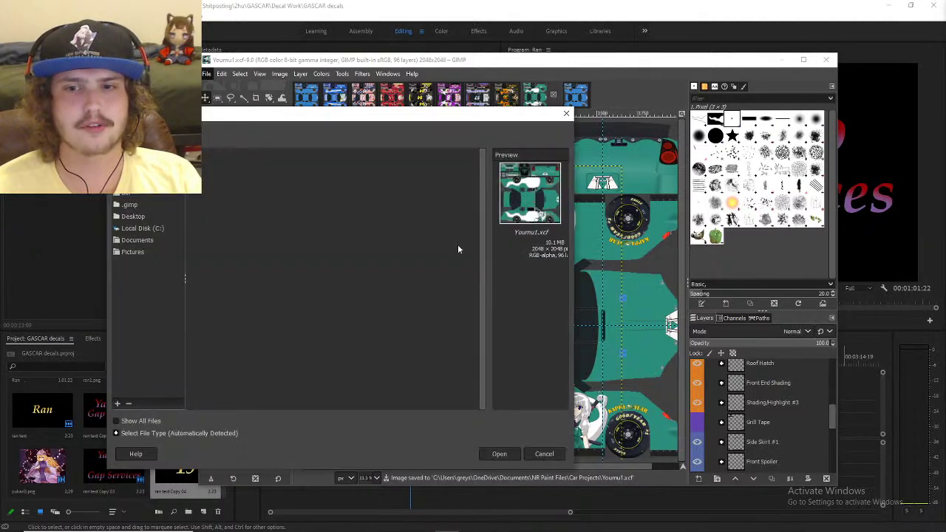
pyautogui.click(544, 453)
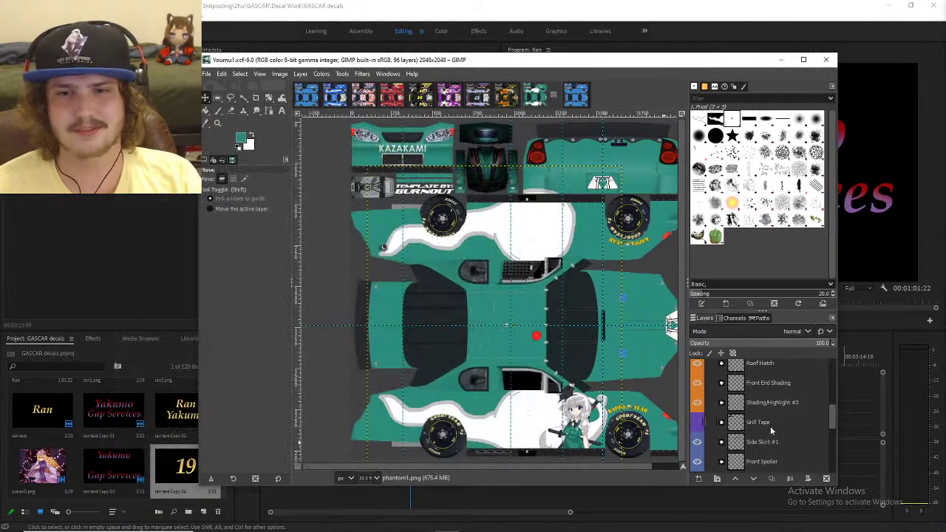
# - Look through the layer stack for the rear spoiler's colour layer and select Base #2 within the Spoiler 1 group
pyautogui.scroll(-1, 767, 421)
pyautogui.scroll(5, 769, 421)
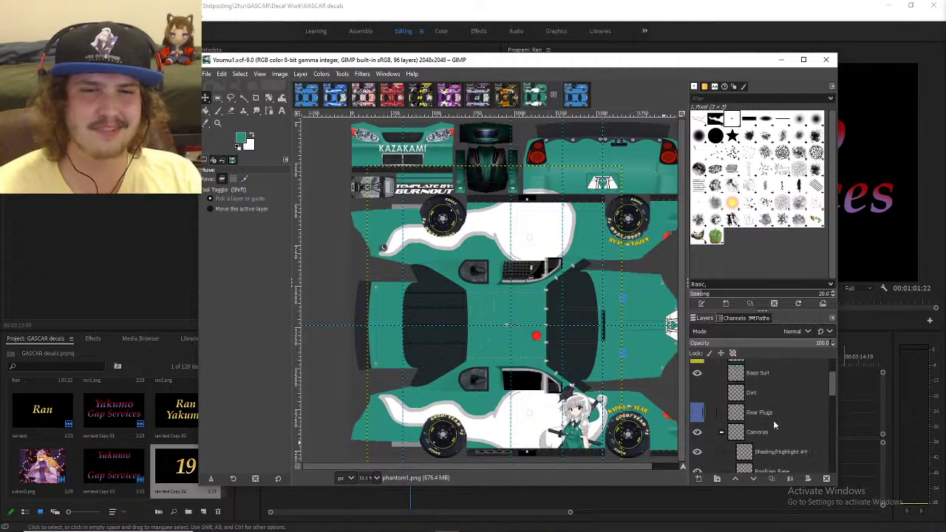
pyautogui.scroll(3, 786, 394)
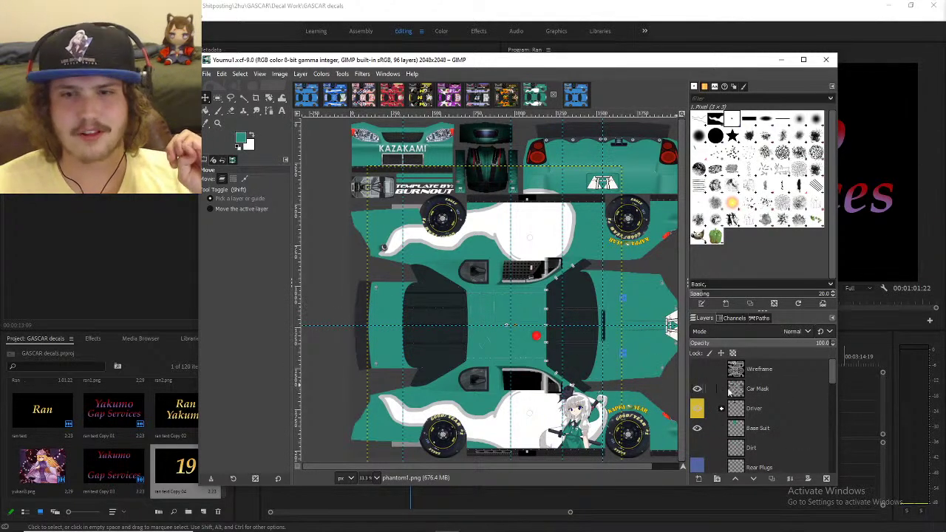
pyautogui.scroll(-4, 735, 392)
pyautogui.scroll(-6, 735, 394)
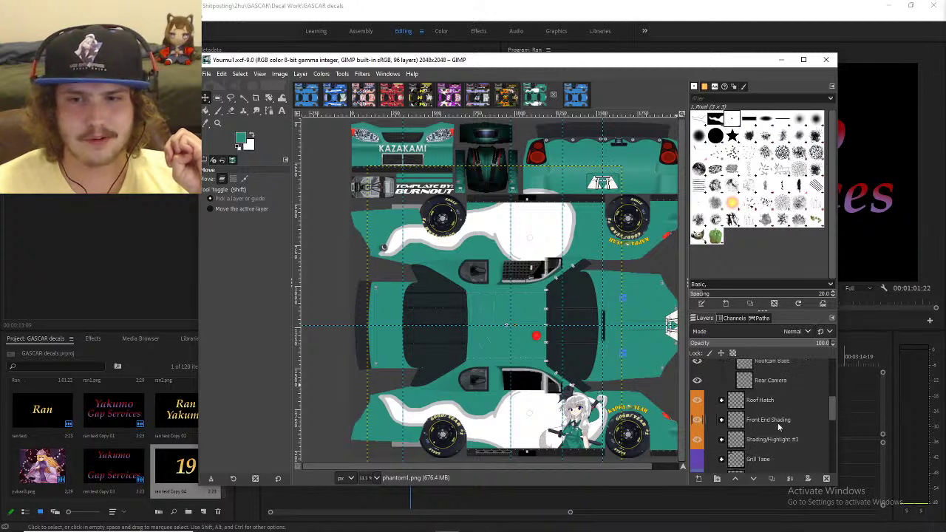
pyautogui.scroll(-4, 778, 431)
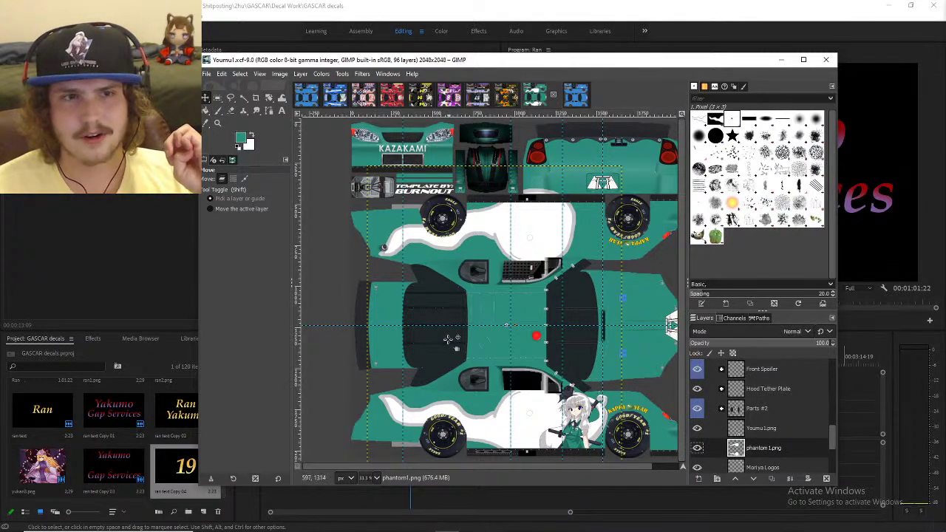
pyautogui.click(356, 312)
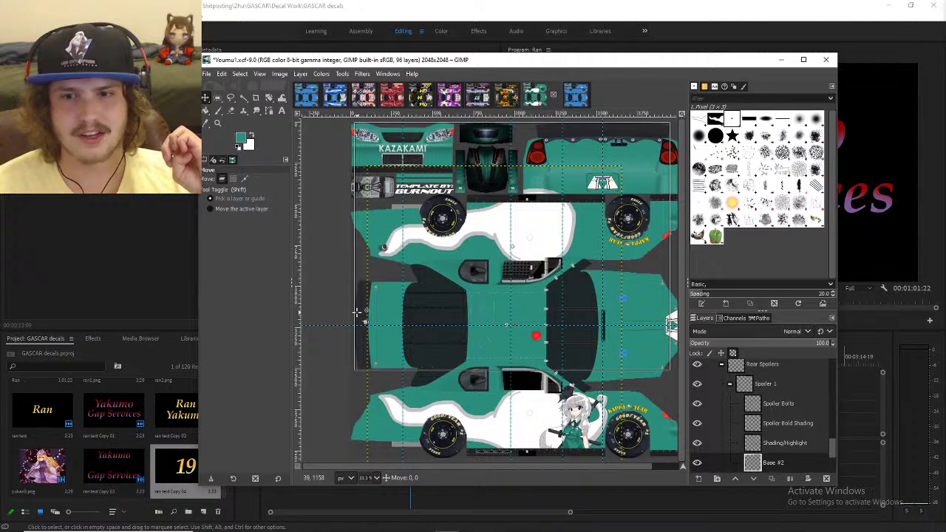
pyautogui.scroll(-4, 772, 392)
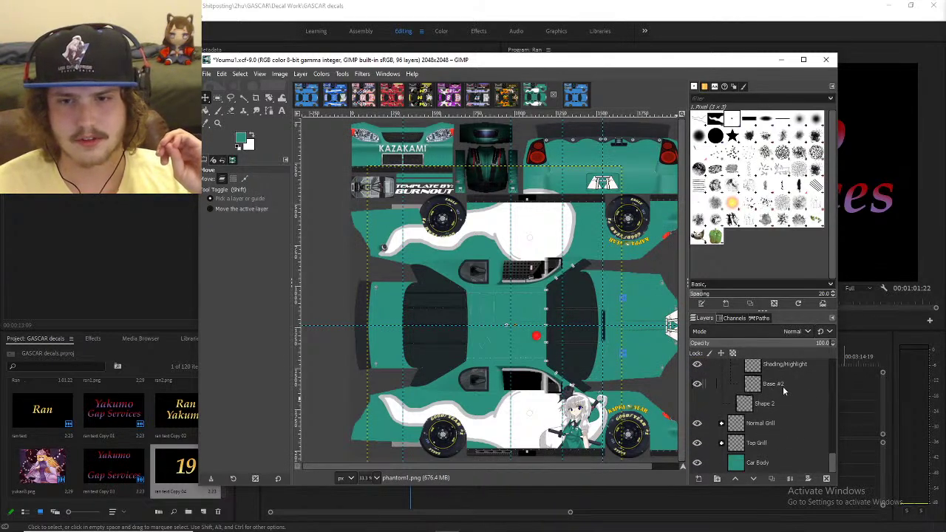
pyautogui.click(784, 389)
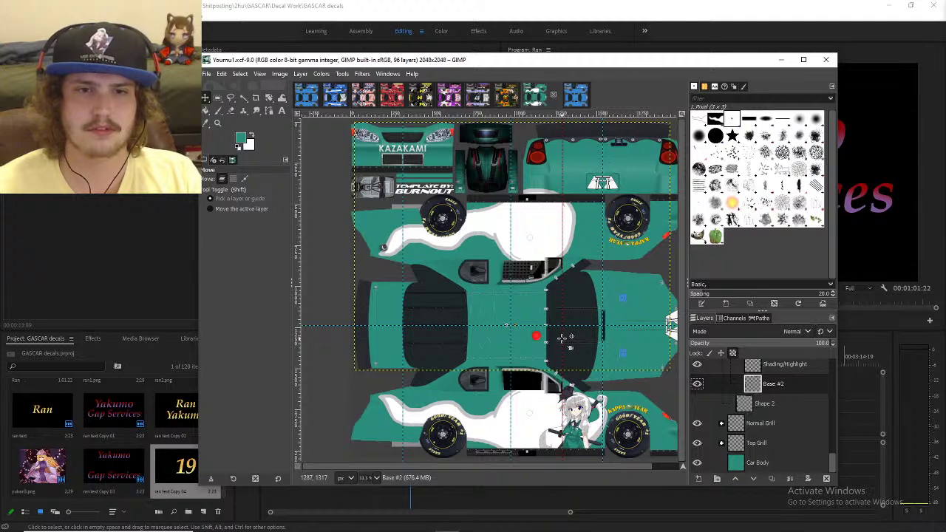
# - Undo back to the floating phantom selection and anchor it into the phantom1.png layer again
pyautogui.click(562, 338)
pyautogui.hotkey('ctrl', 'v')
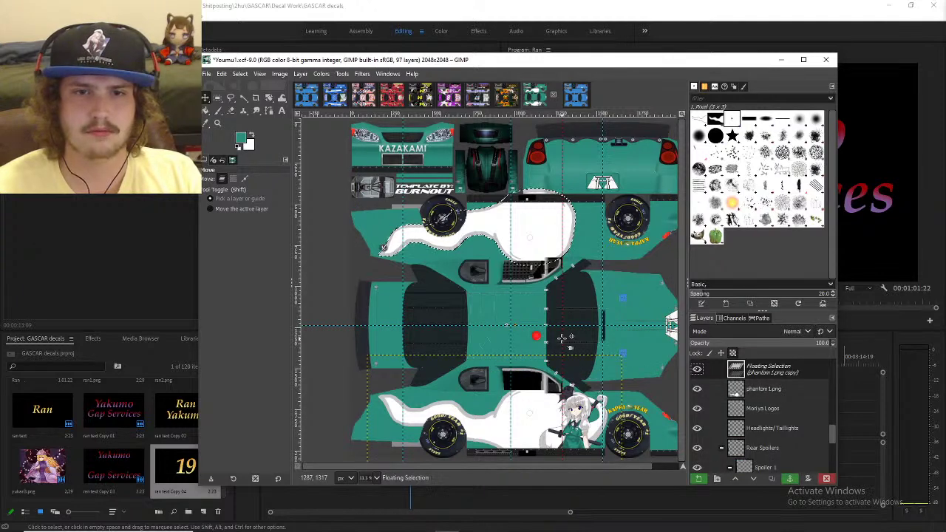
pyautogui.hotkey('ctrl', 'h')
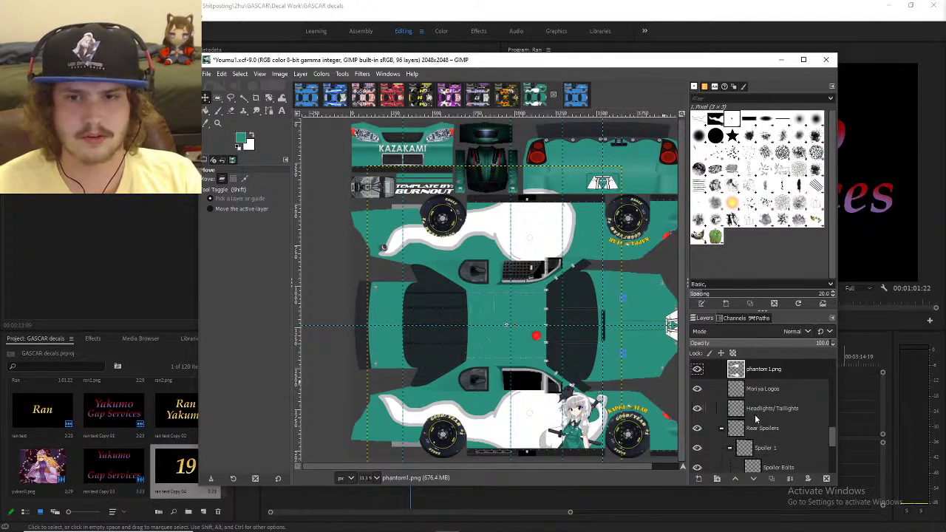
# - Bucket-fill both rear spoiler areas on the Base #2 layer with white (ffffff), on the deck strip and on the rear view
pyautogui.click(774, 461)
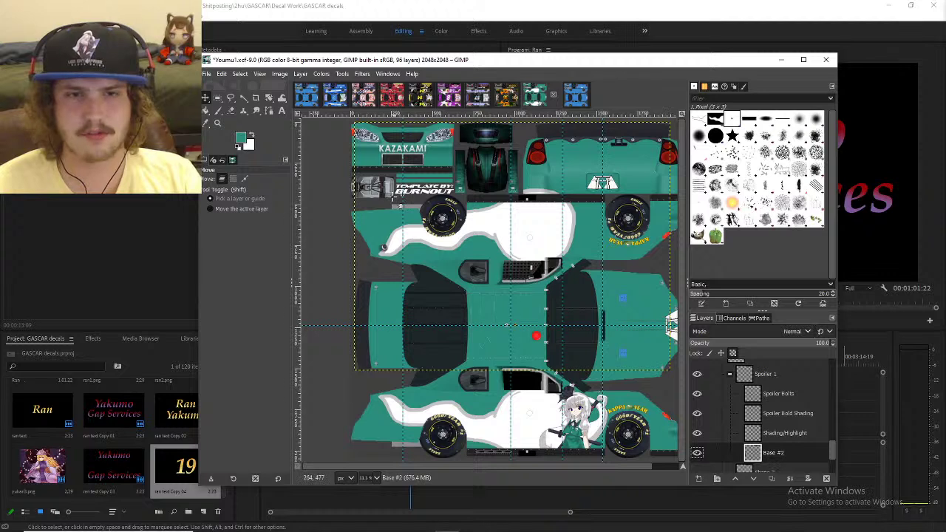
pyautogui.click(251, 138)
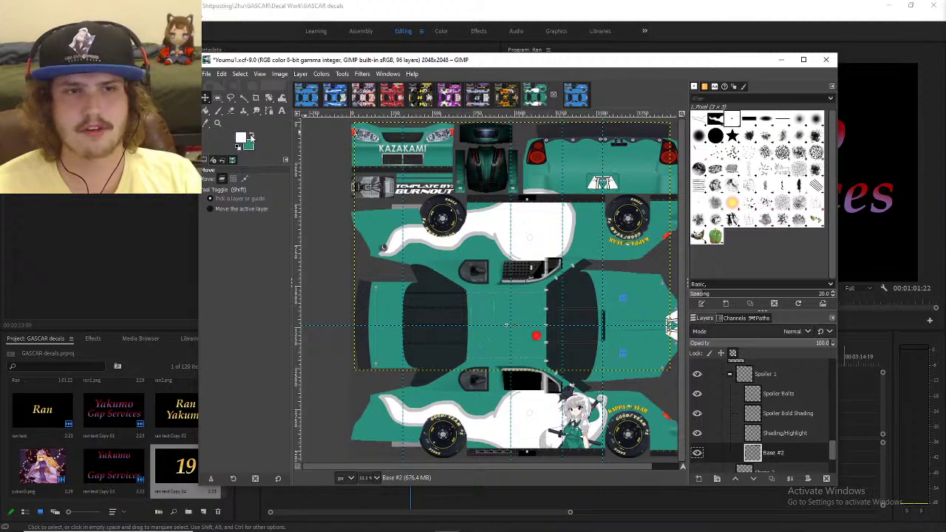
pyautogui.click(241, 140)
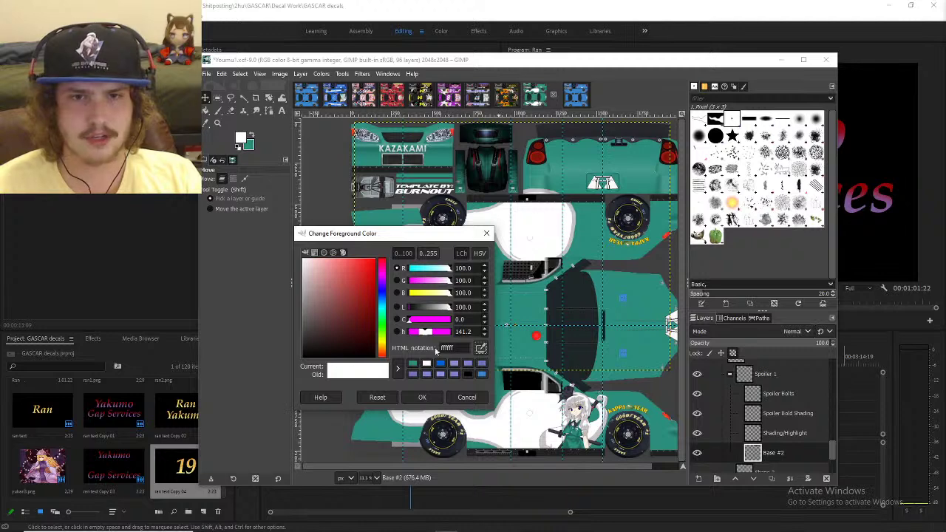
pyautogui.click(422, 397)
pyautogui.click(206, 110)
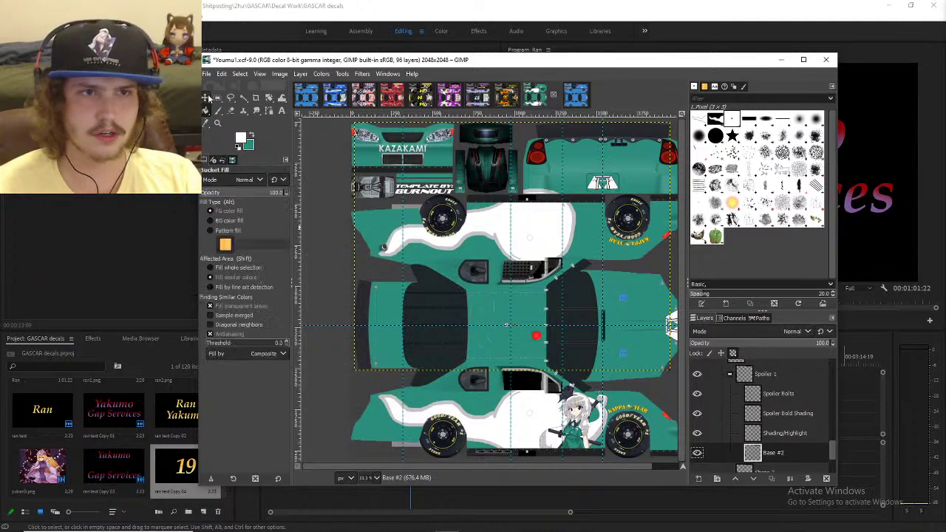
pyautogui.click(364, 305)
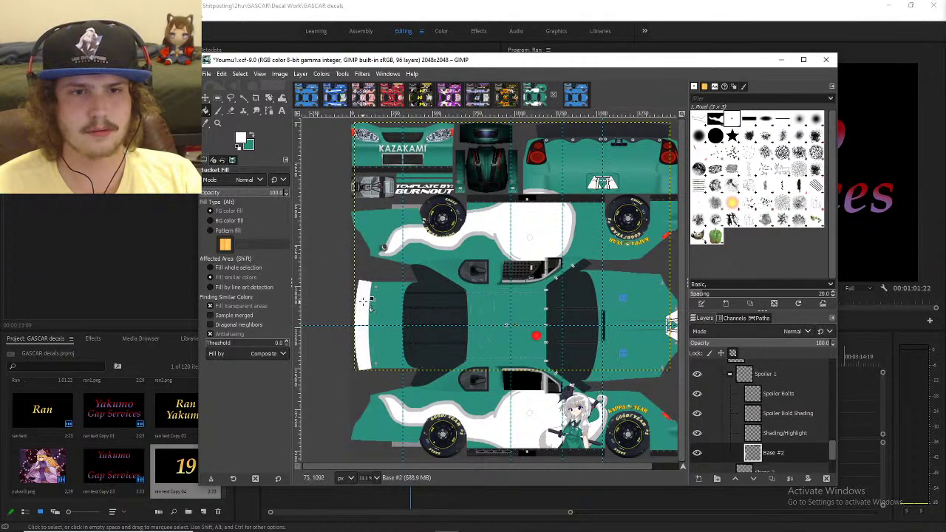
pyautogui.click(576, 131)
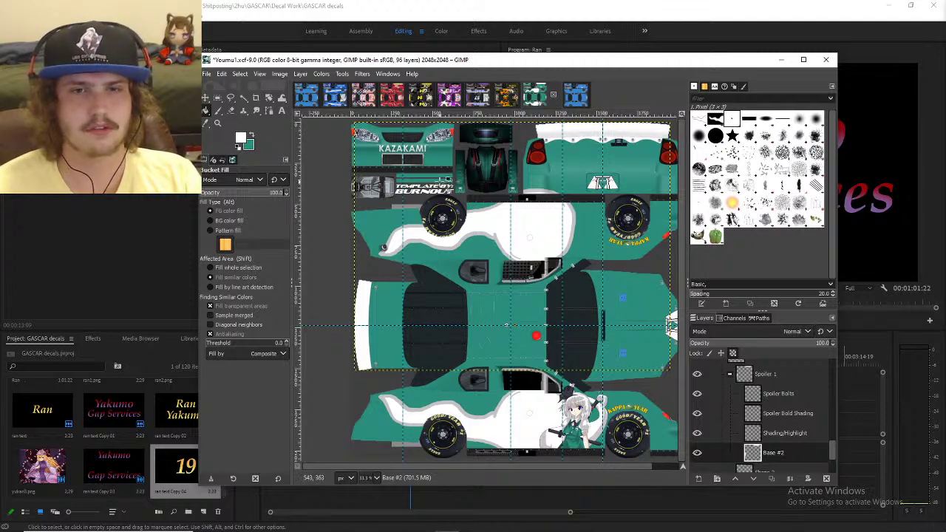
# - Collapse the Rear Spoilers layer group and make phantom1.png the active layer for trimming the outline that spills onto the rear panel
pyautogui.scroll(5, 562, 187)
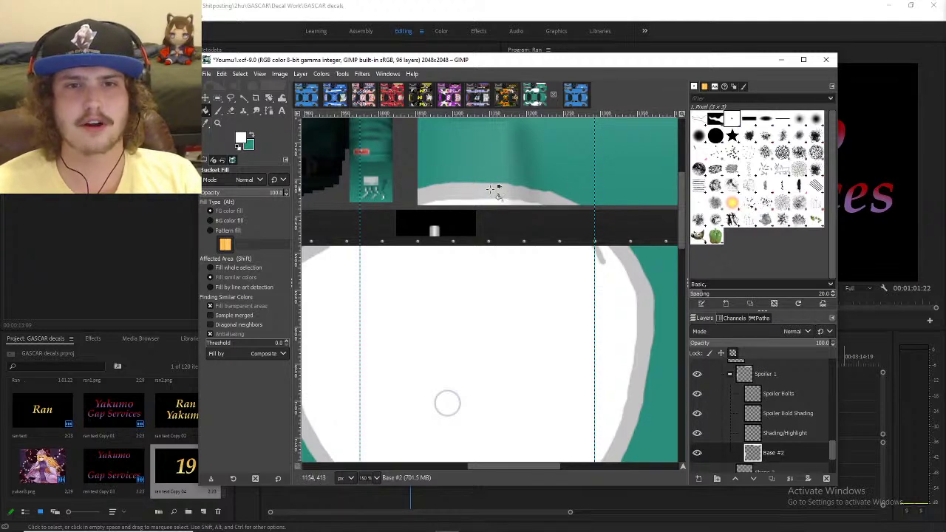
pyautogui.scroll(-2, 507, 234)
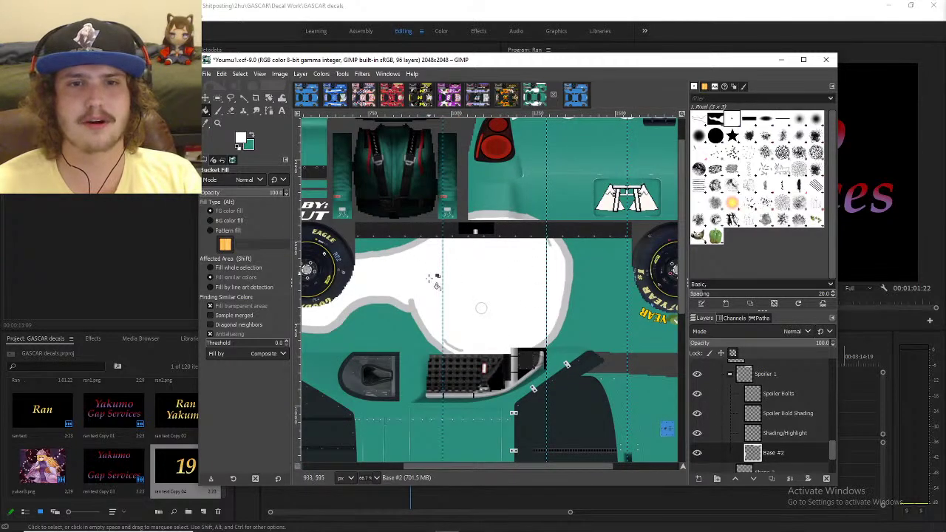
pyautogui.scroll(-5, 479, 317)
pyautogui.scroll(5, 479, 316)
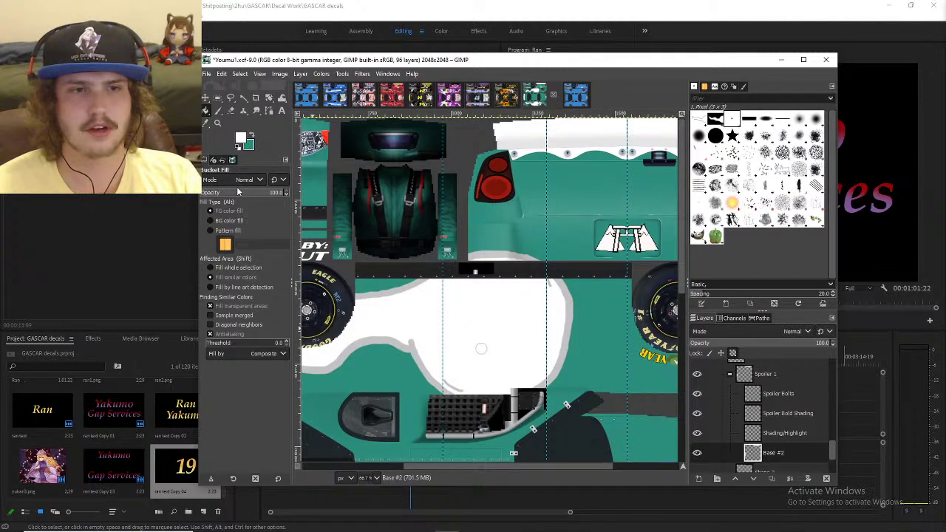
pyautogui.click(206, 98)
pyautogui.scroll(-3, 739, 404)
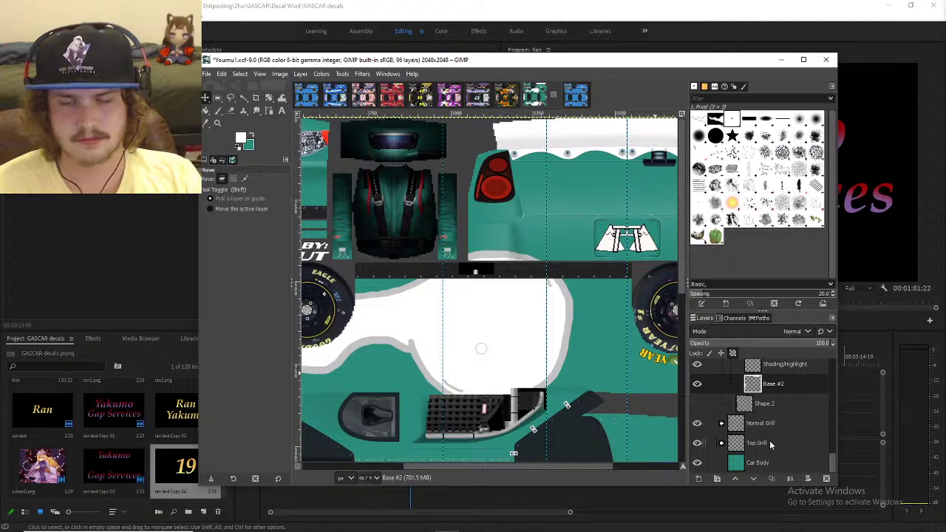
pyautogui.scroll(5, 770, 442)
pyautogui.click(722, 415)
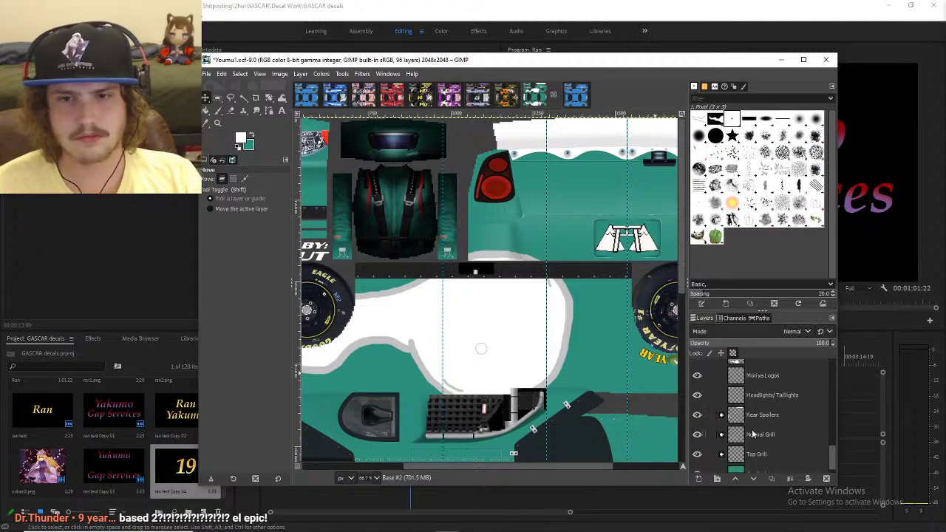
pyautogui.click(761, 361)
pyautogui.scroll(2, 761, 360)
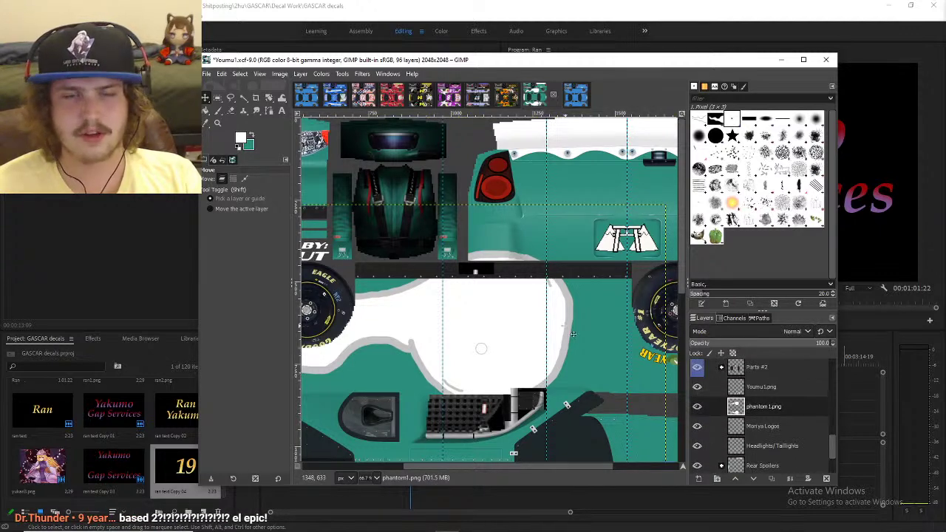
# - Crop the phantom1.png layer to 1549 × 1759 px from position 103, 452, cutting off the part over the rear panel
pyautogui.click(256, 97)
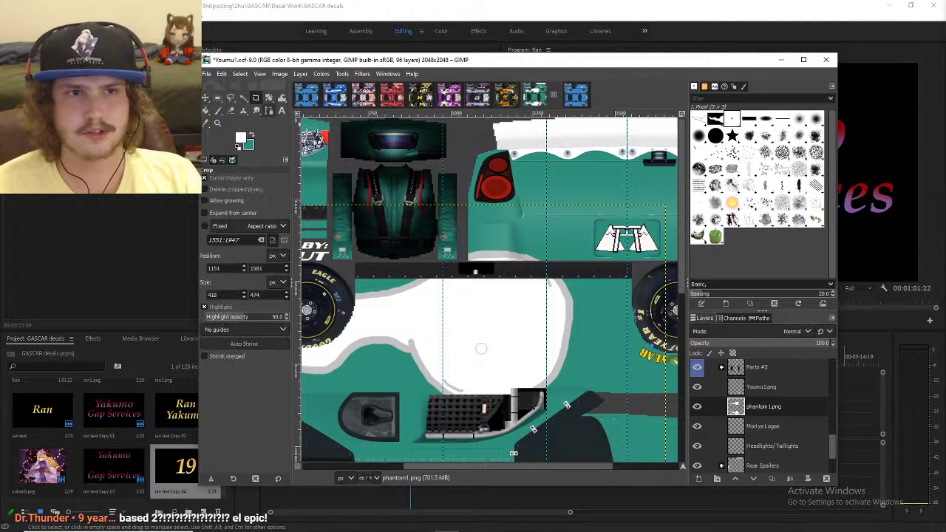
pyautogui.scroll(-3, 608, 294)
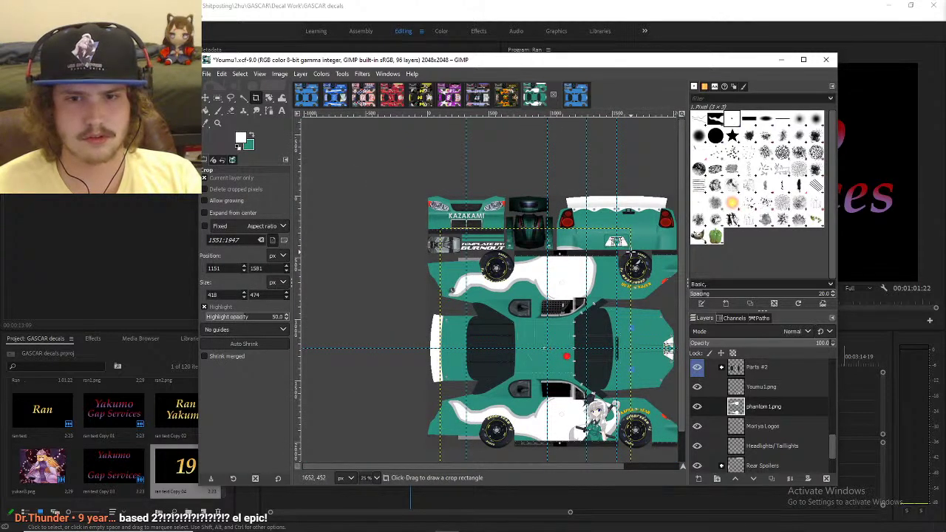
pyautogui.moveTo(668, 348); pyautogui.dragTo(403, 477)
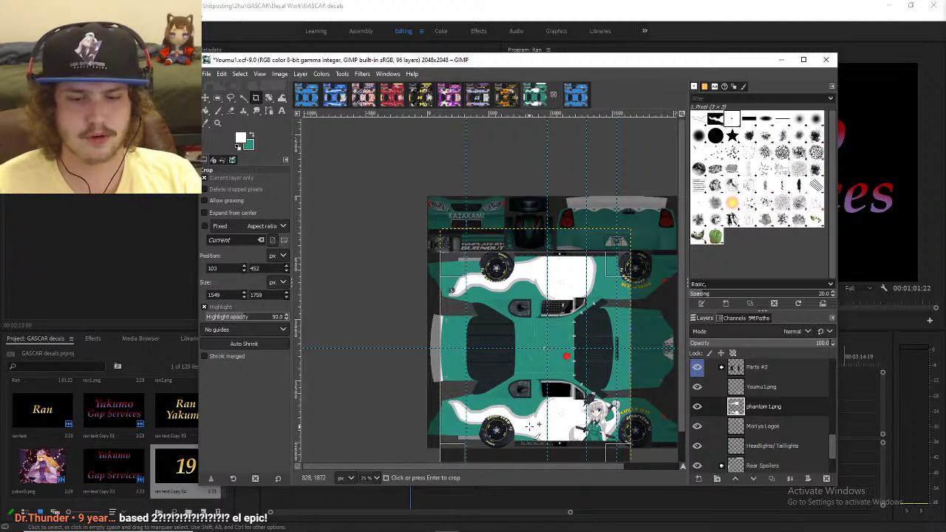
pyautogui.press('Escape')
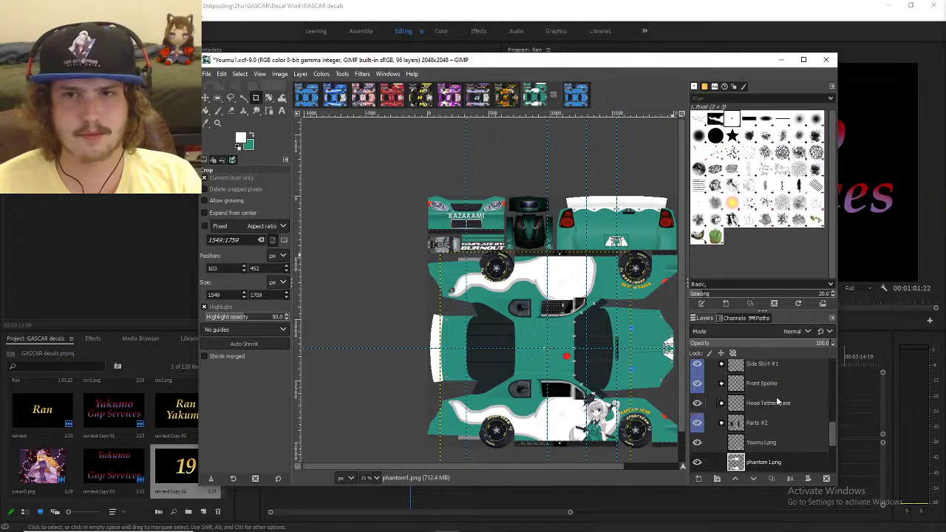
# - Save the livery file and inspect the cropped phantom around the windows on both sides of the car
pyautogui.scroll(3, 777, 402)
pyautogui.hotkey('ctrl', 's')
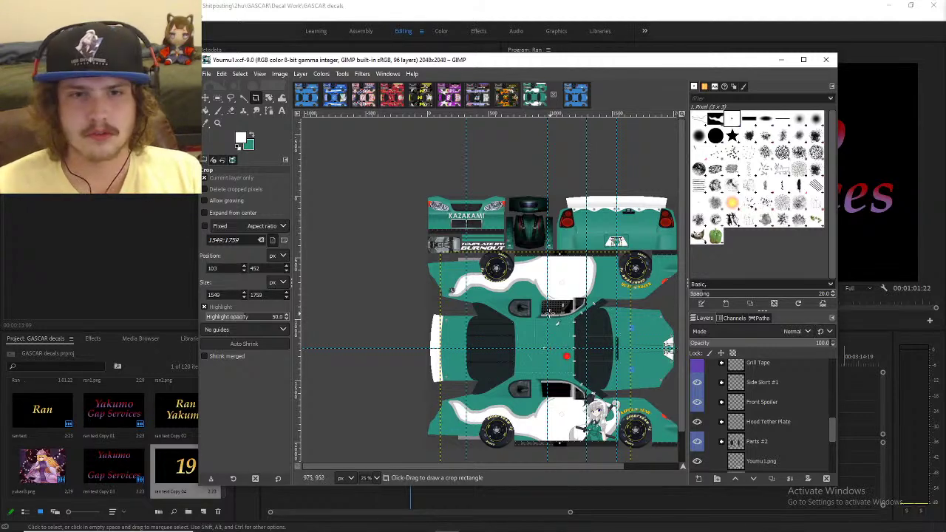
pyautogui.scroll(4, 565, 284)
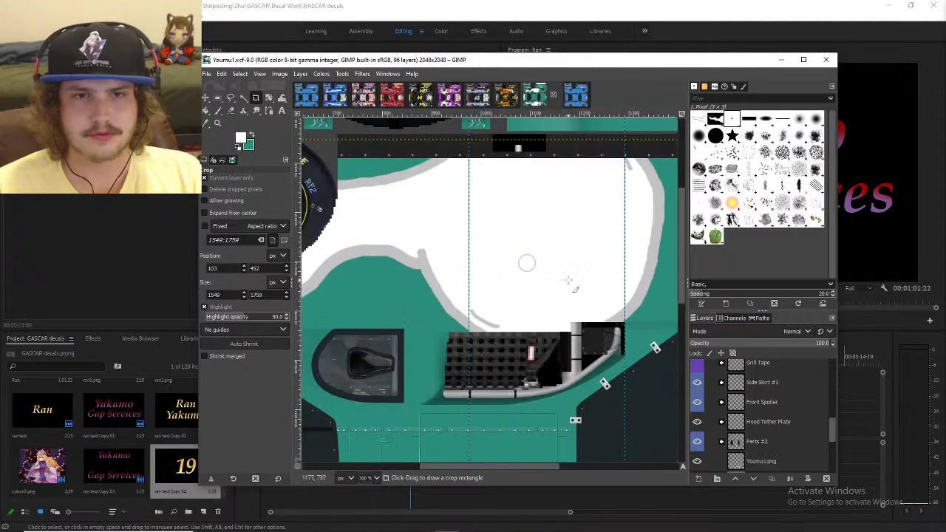
pyautogui.scroll(-1, 564, 275)
pyautogui.scroll(-5, 564, 275)
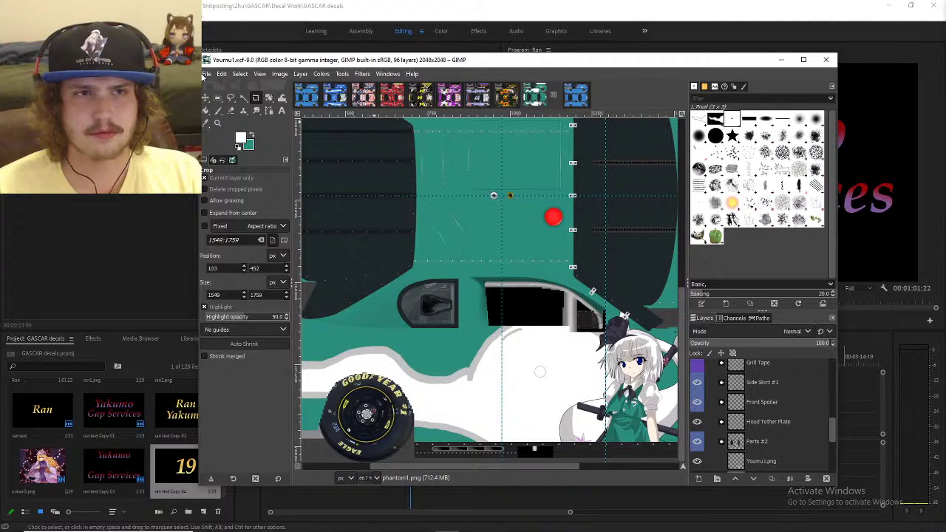
# - Start opening an image as a layer, go to the Netherworld Racing > Youmu folder and preview its PNG files
pyautogui.click(207, 74)
pyautogui.click(239, 120)
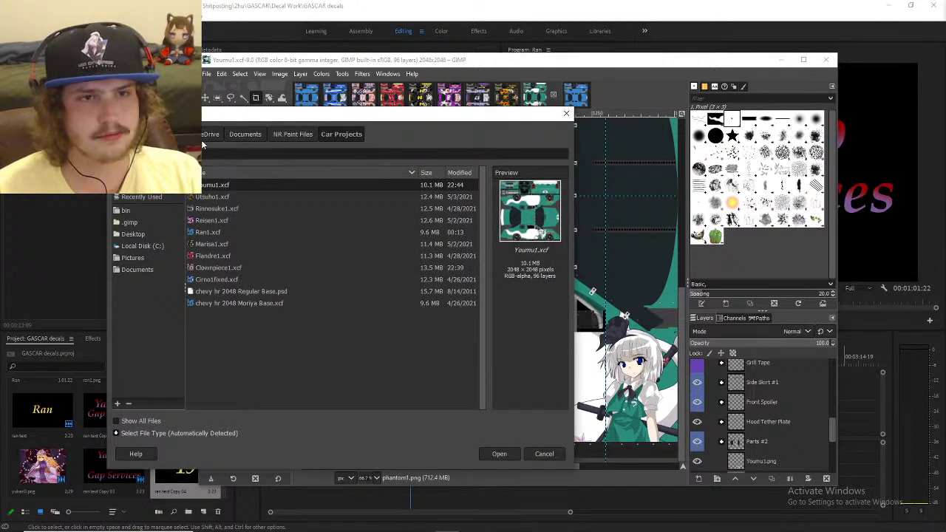
pyautogui.hotkey('alt', 'Tab')
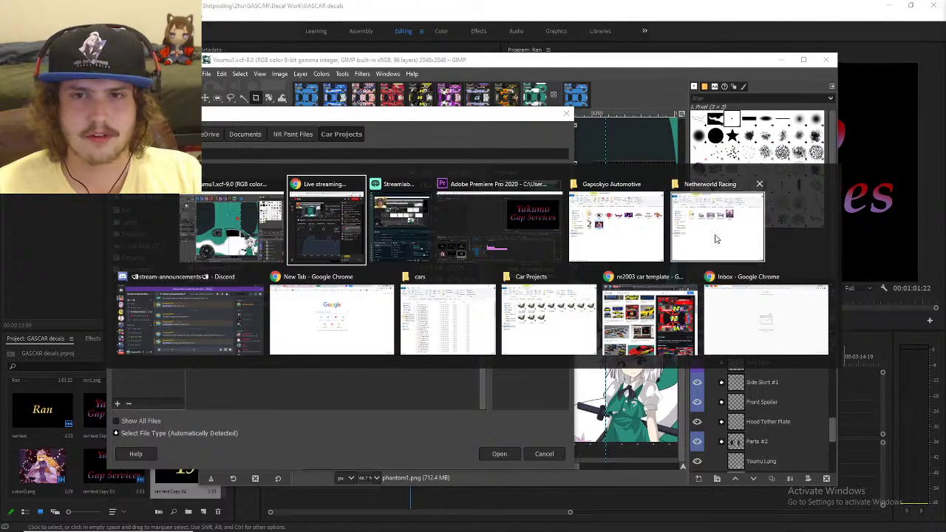
pyautogui.press('Escape')
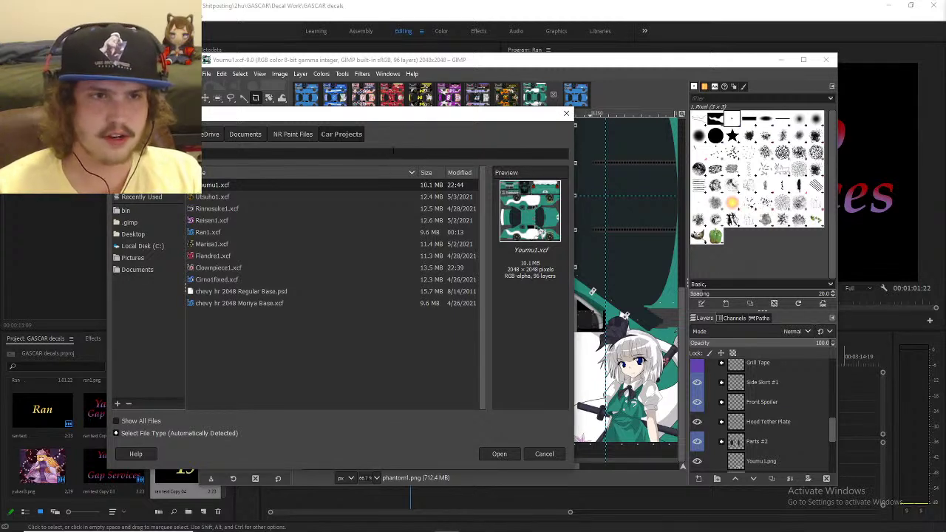
pyautogui.hotkey('ctrl', 'v')
pyautogui.press('Return')
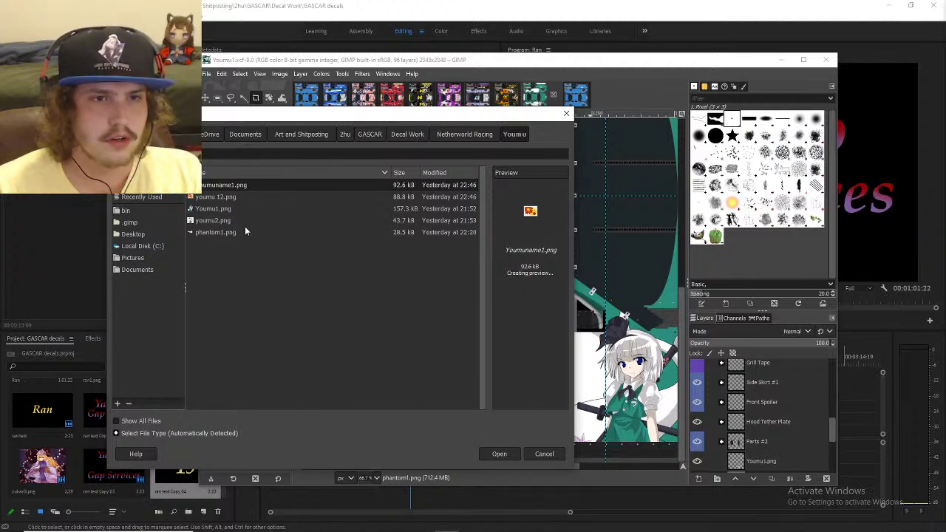
pyautogui.click(245, 232)
pyautogui.click(247, 221)
pyautogui.click(238, 208)
pyautogui.click(235, 196)
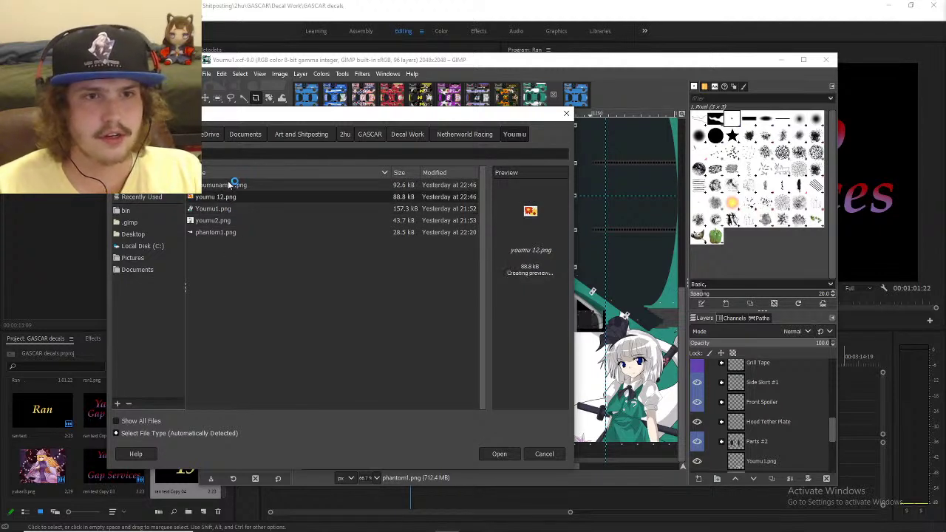
pyautogui.click(233, 184)
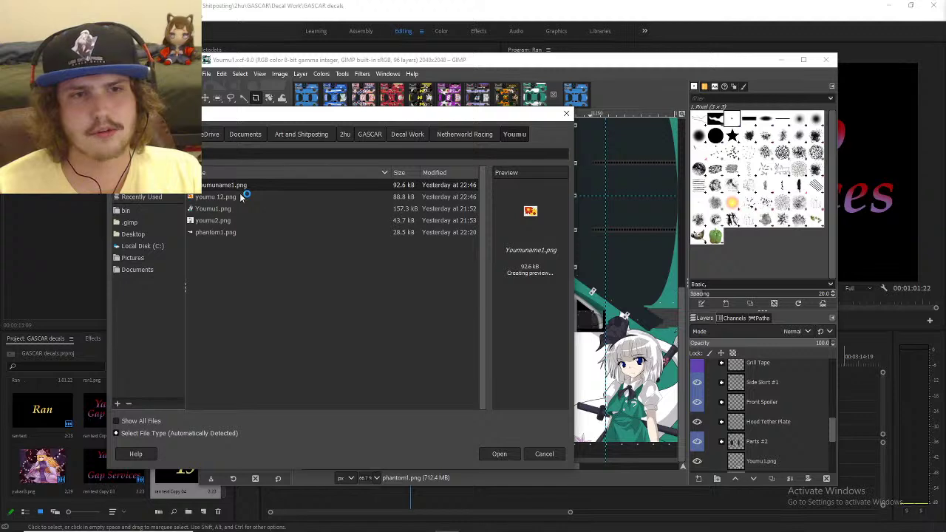
# - Switch to Premiere Pro and show the "Youmu" name text at 00:00:05:12 in the Youmu sequence
pyautogui.click(694, 500)
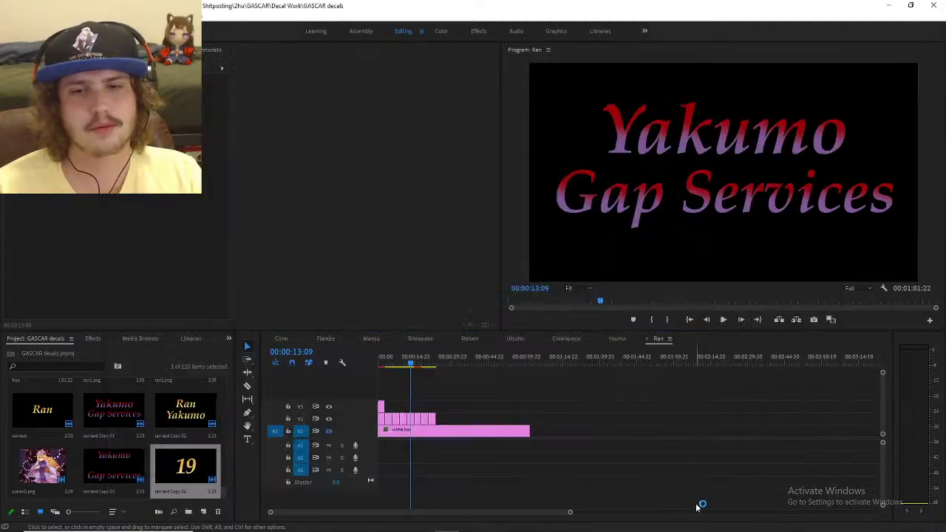
pyautogui.click(609, 358)
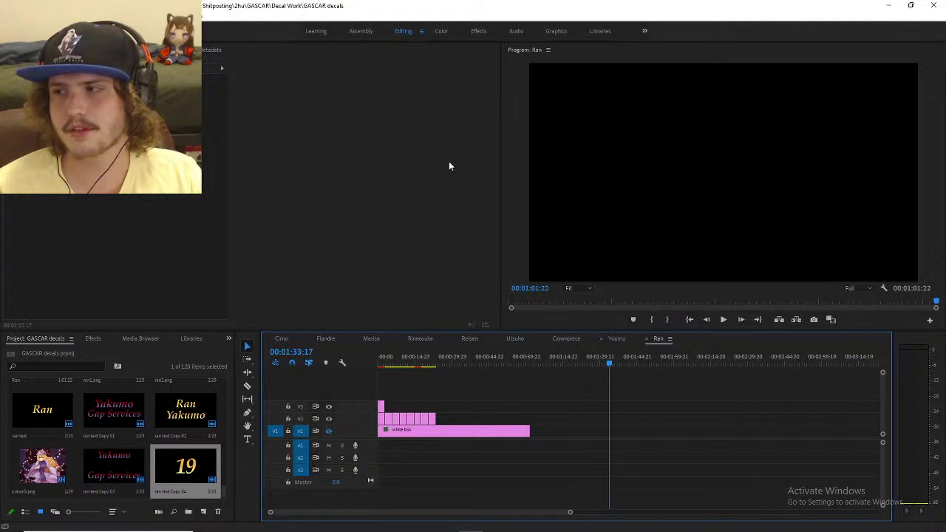
pyautogui.click(616, 339)
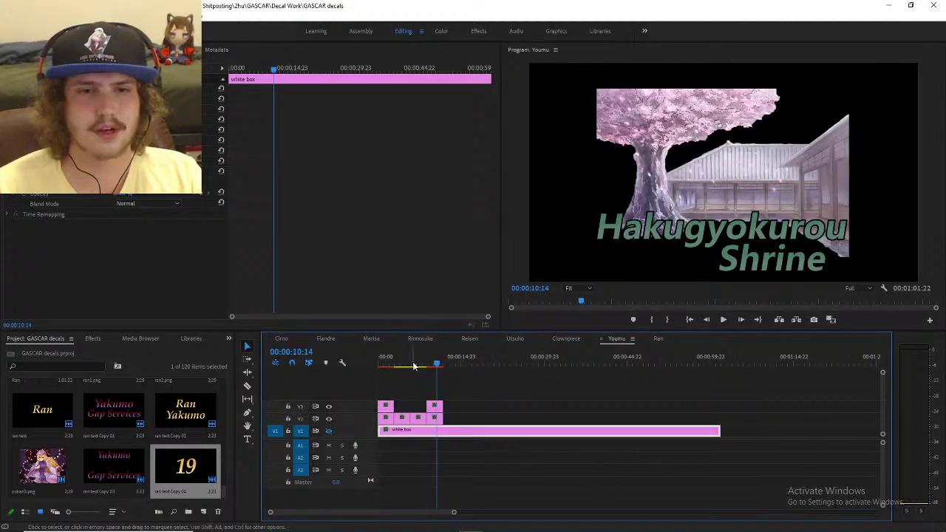
pyautogui.moveTo(399, 363)
pyautogui.mouseDown()
pyautogui.moveTo(426, 365)
pyautogui.moveTo(408, 364)
pyautogui.mouseUp()
pyautogui.click(808, 319)
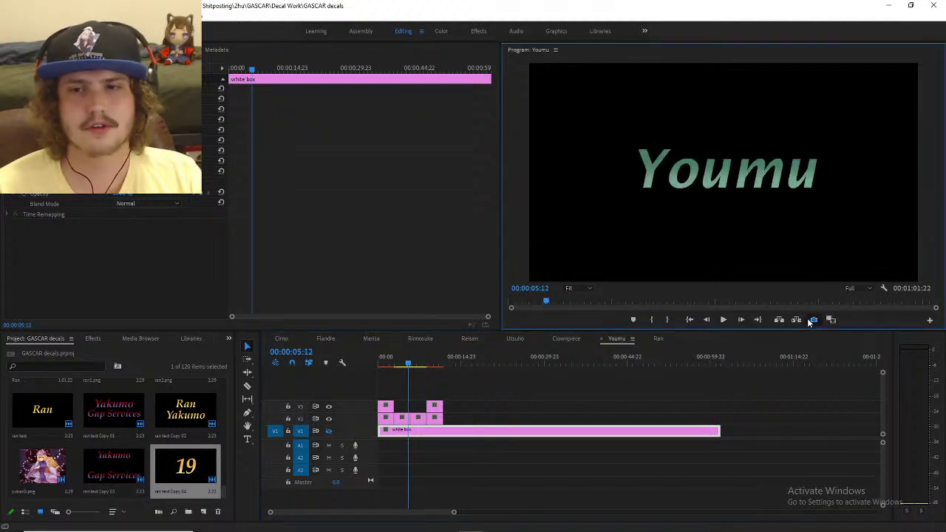
pyautogui.click(539, 289)
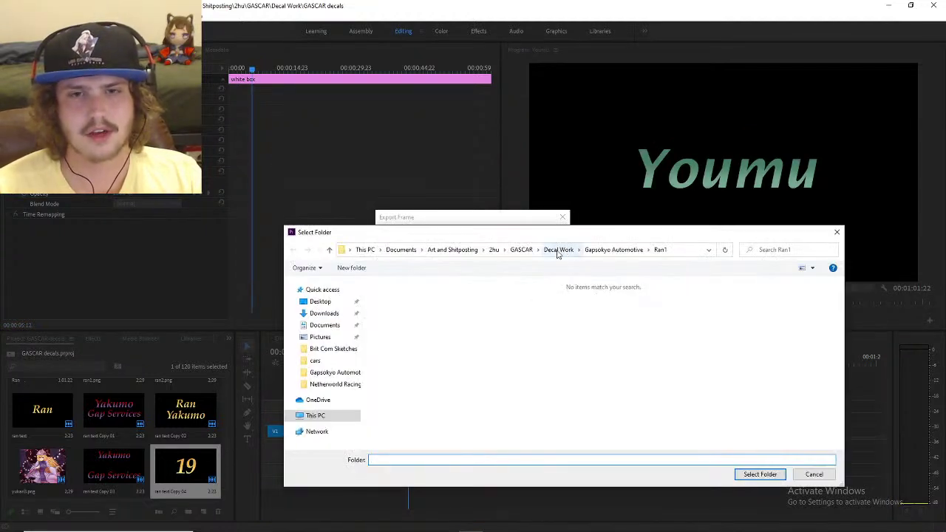
pyautogui.click(556, 250)
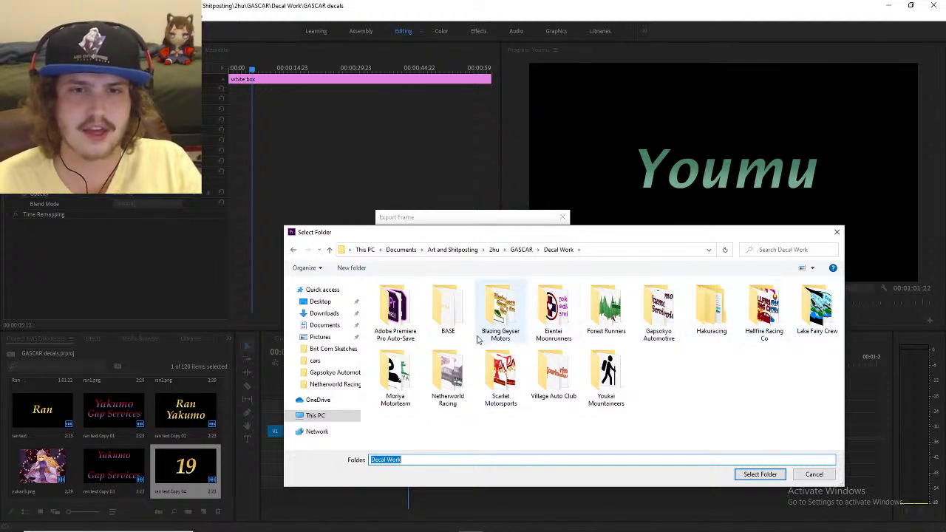
pyautogui.doubleClick(447, 374)
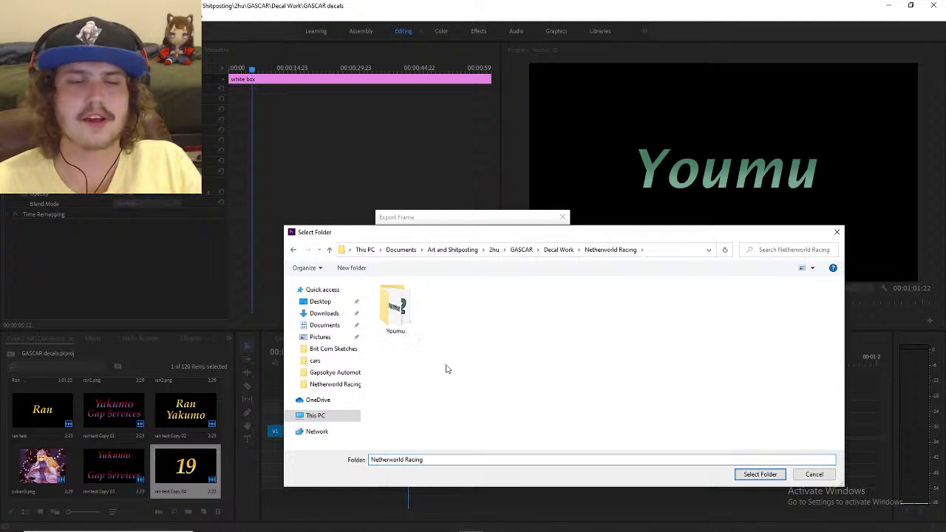
pyautogui.doubleClick(398, 311)
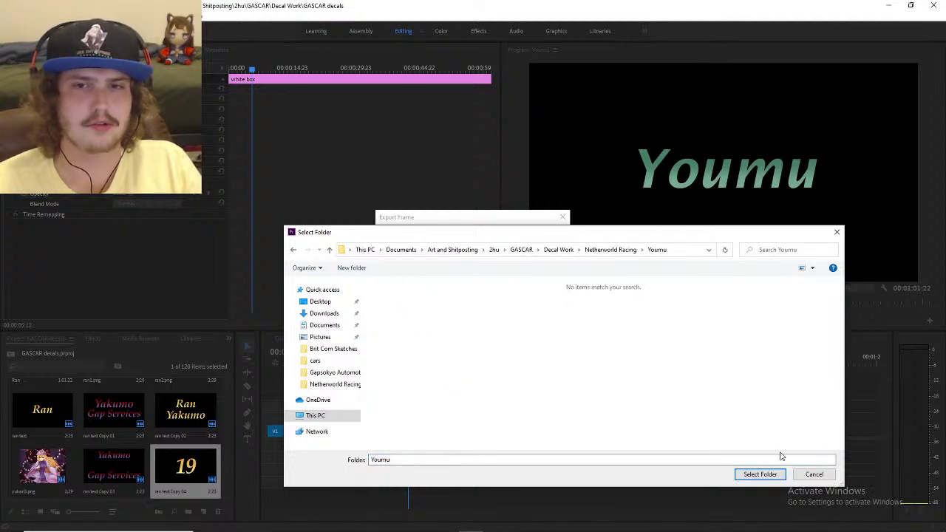
pyautogui.click(814, 473)
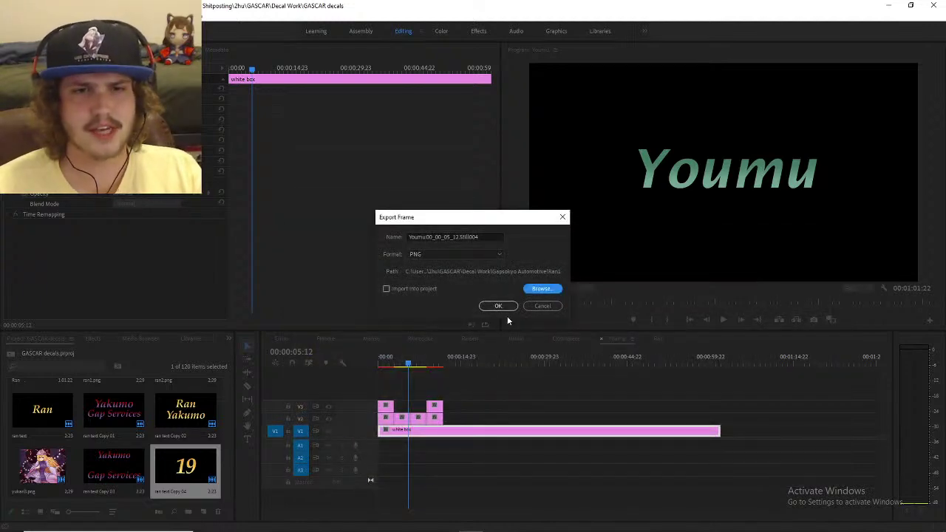
pyautogui.click(528, 308)
# - Switch back to GIMP and add youmu 12.png from the Youmu folder as a new layer
pyautogui.hotkey('alt', 'Tab')
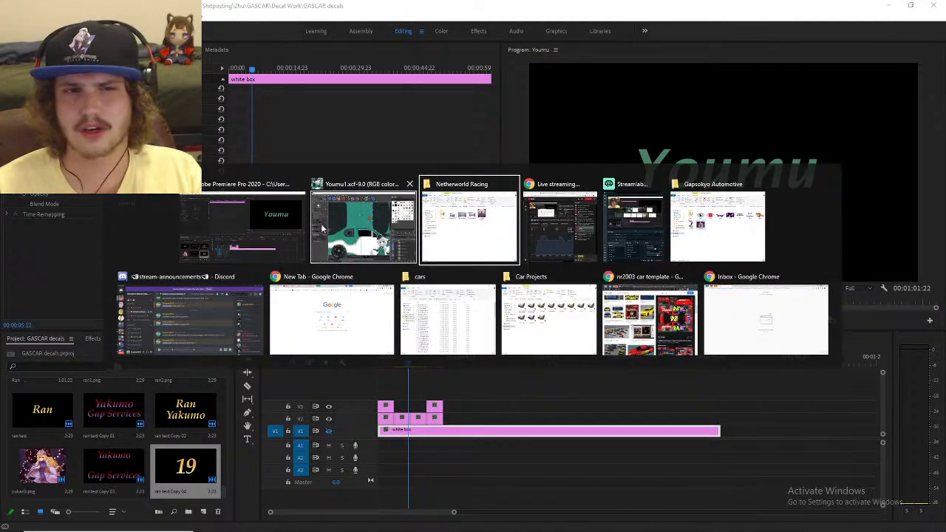
pyautogui.click(359, 235)
pyautogui.click(248, 209)
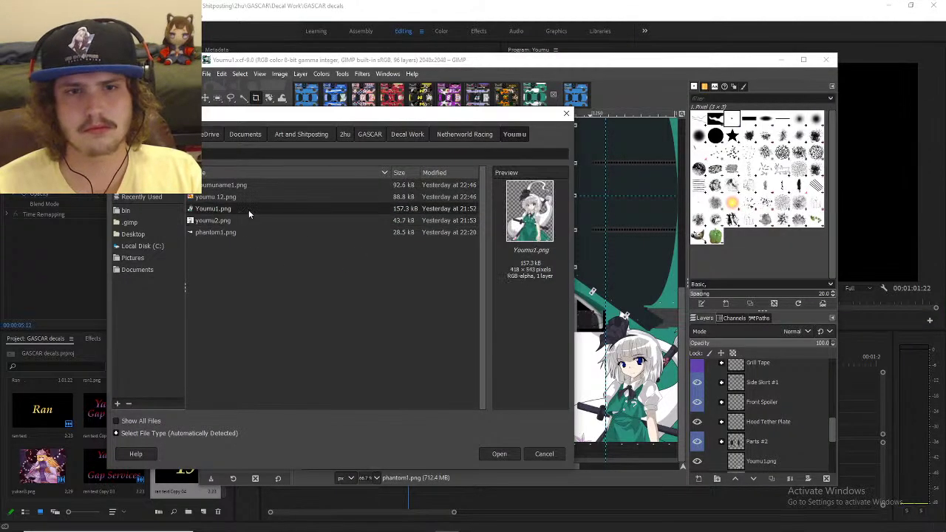
pyautogui.click(250, 192)
pyautogui.click(280, 185)
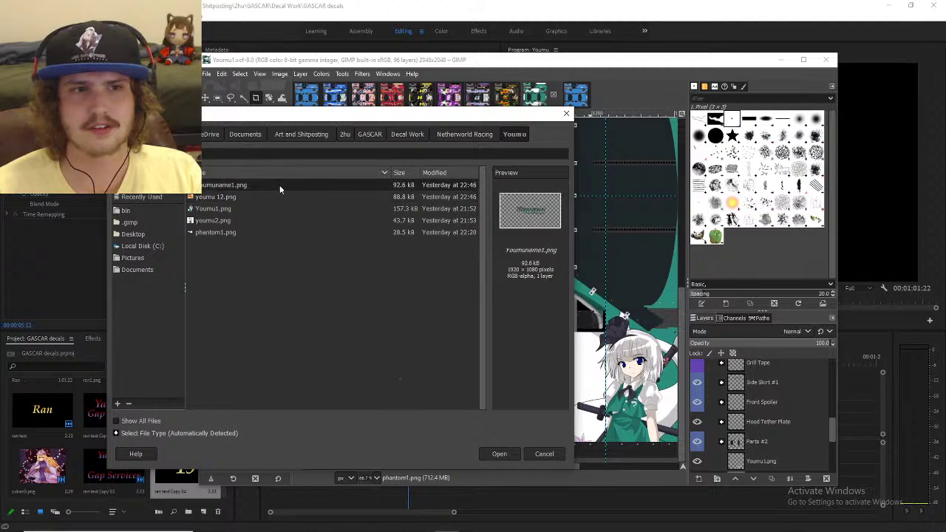
pyautogui.click(261, 198)
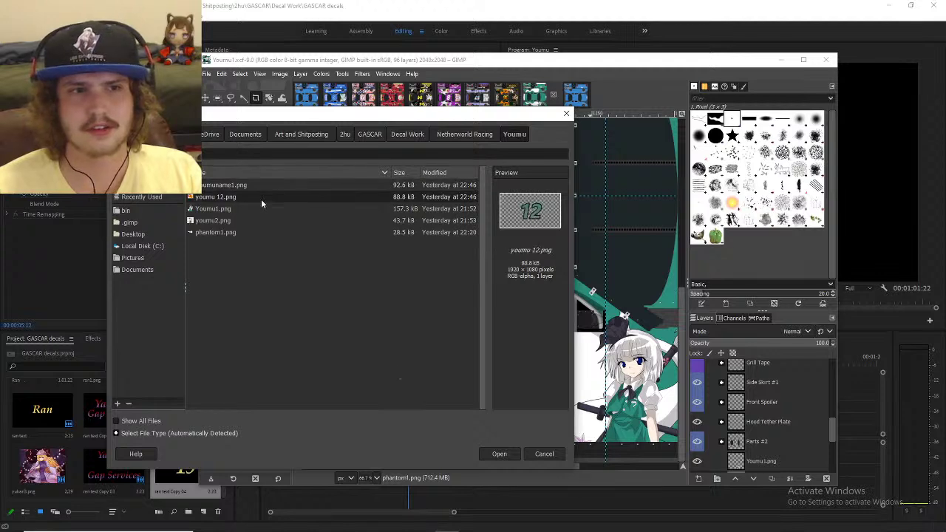
pyautogui.click(500, 454)
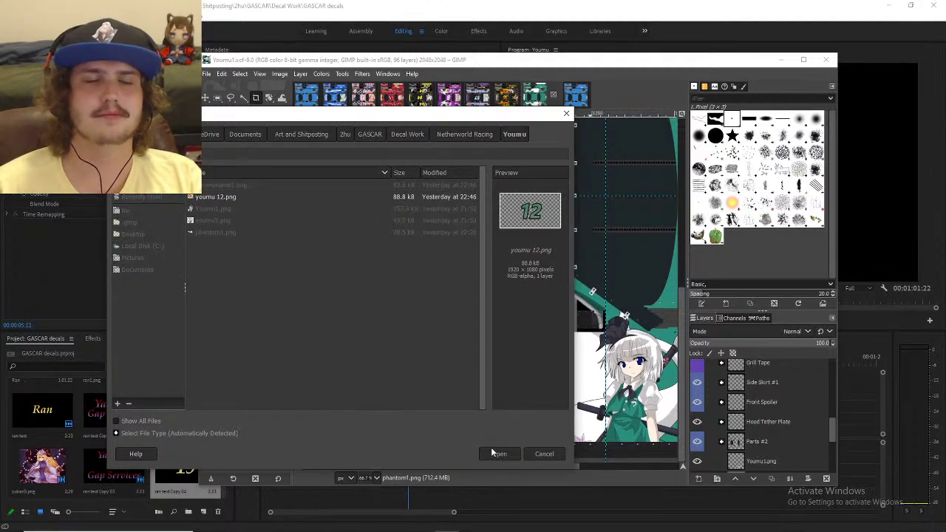
# - Move the youmu 12.png layer from the roof down onto the door of the lower side view
pyautogui.press('-')
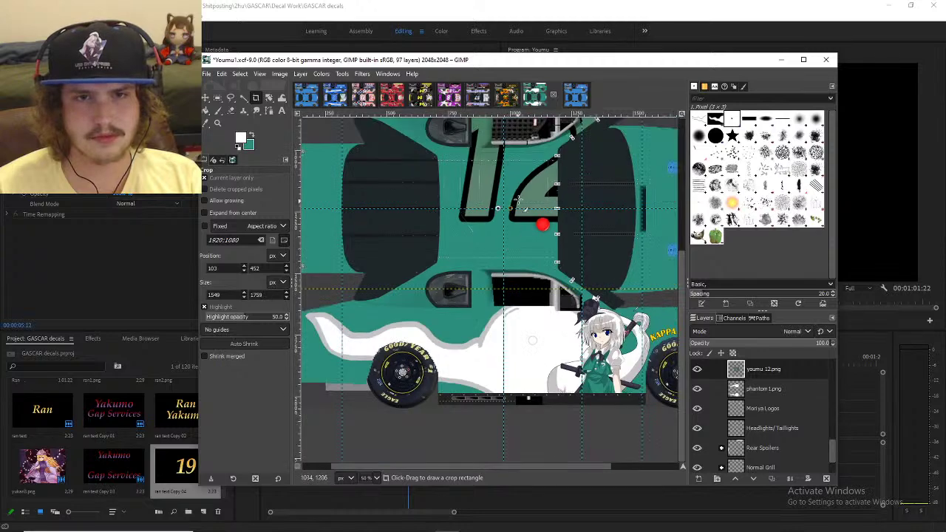
pyautogui.press('m')
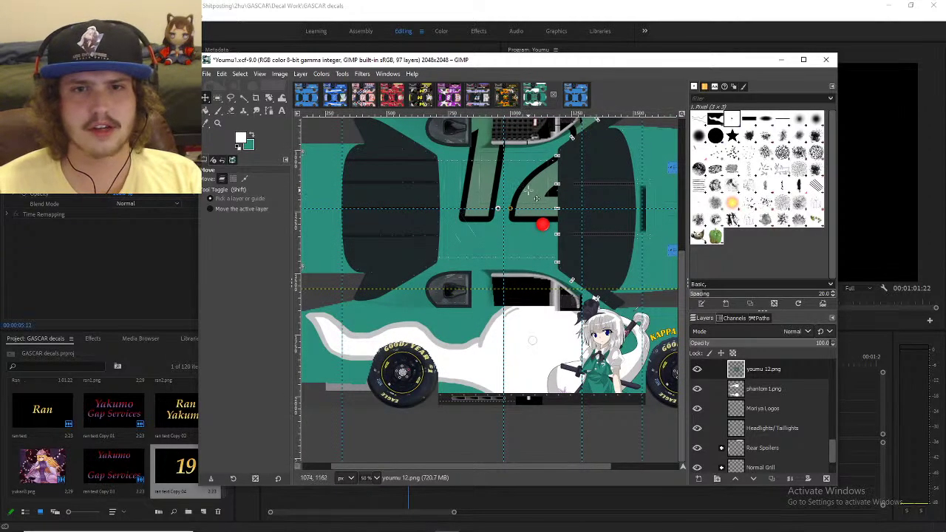
pyautogui.moveTo(541, 150); pyautogui.dragTo(525, 376)
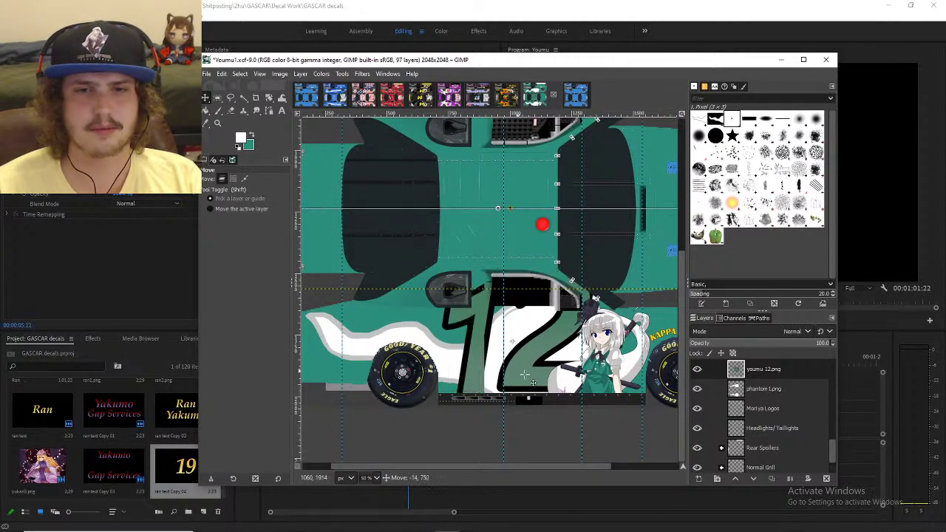
# - Try scaling the youmu 12.png layer to a width of 900 px and undo the scaling
pyautogui.rightClick(763, 372)
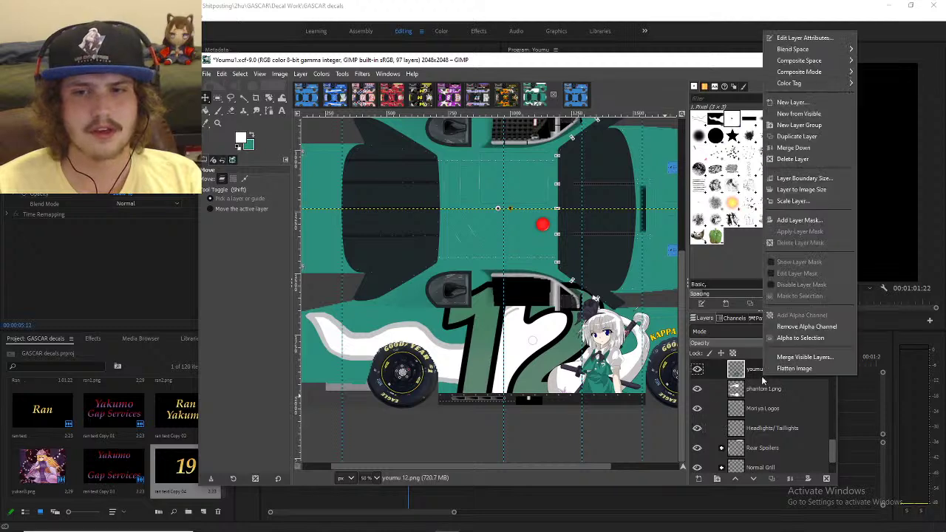
pyautogui.click(793, 201)
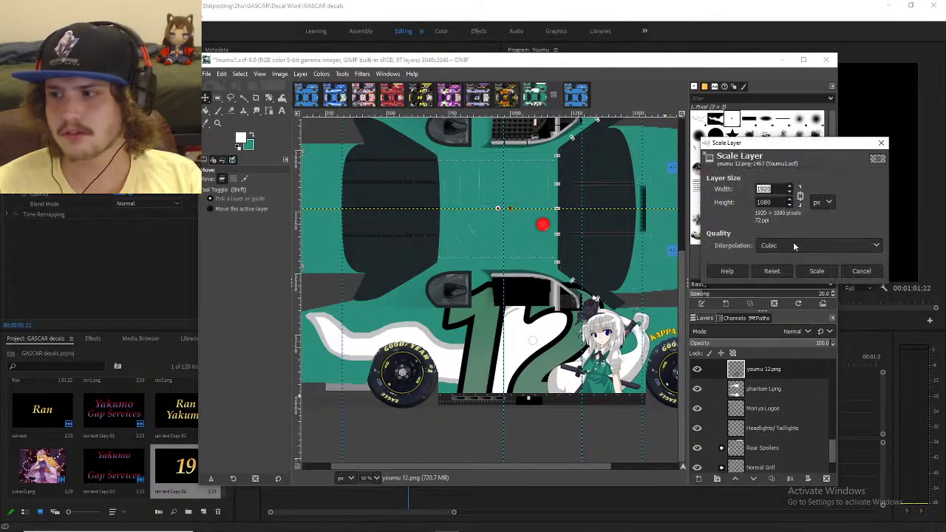
pyautogui.click(608, 81)
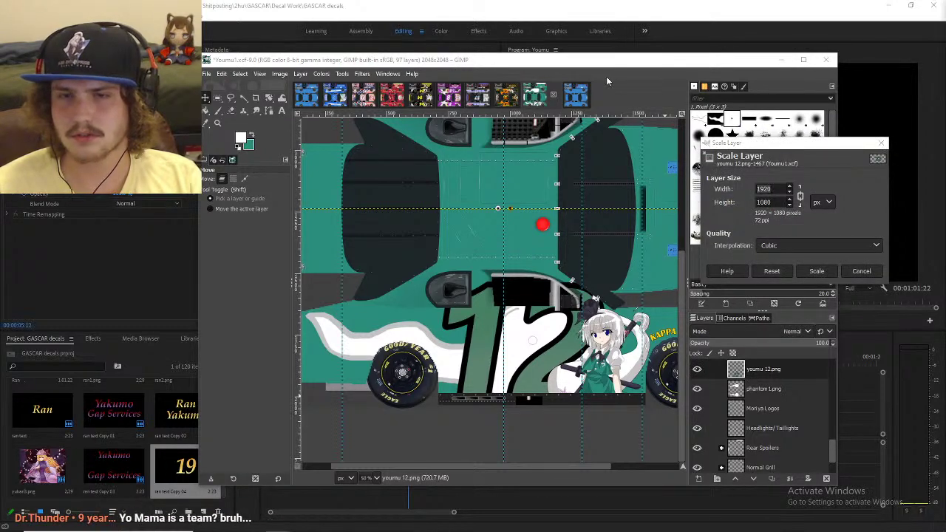
pyautogui.click(757, 150)
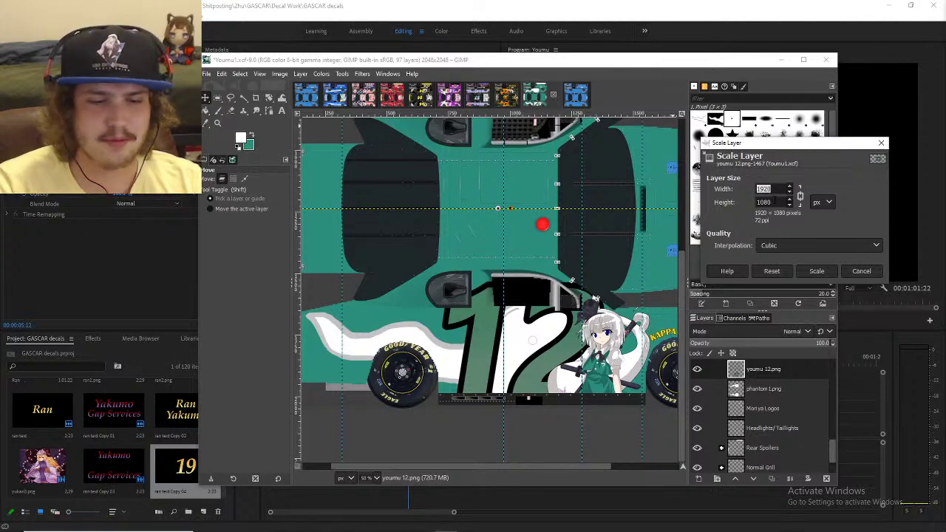
pyautogui.write('9')
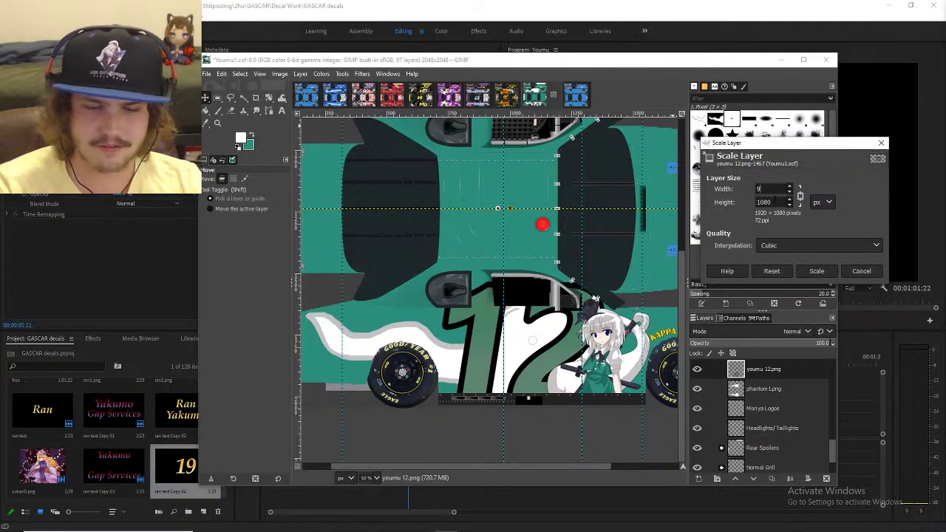
pyautogui.write('00')
pyautogui.click(817, 270)
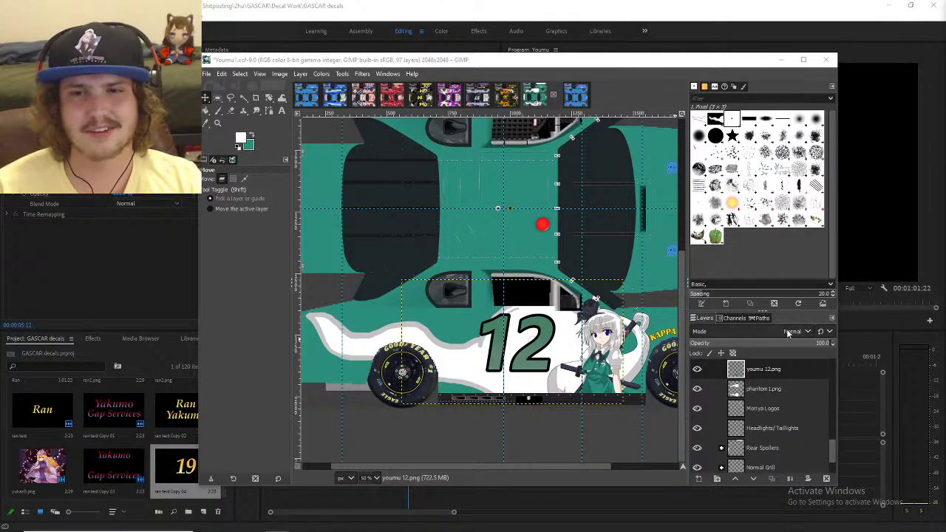
pyautogui.click(477, 59)
pyautogui.hotkey('ctrl', 'z')
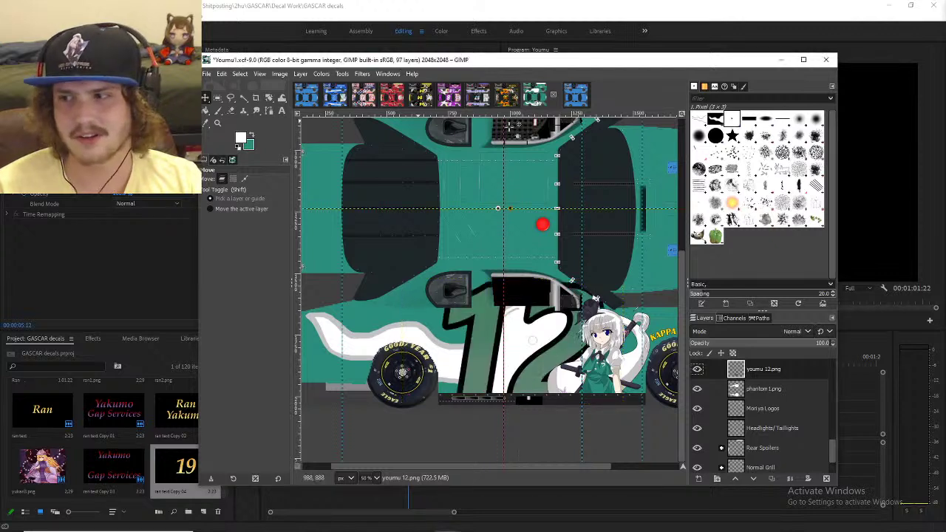
# - Scale the youmu 12.png layer to a width of 1100 px and position the number on the door beside the Youmu character
pyautogui.rightClick(760, 366)
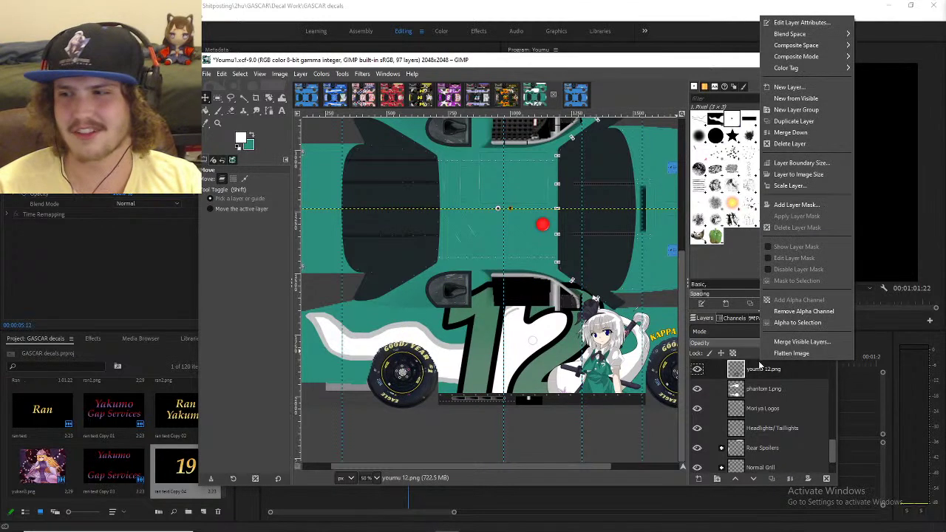
pyautogui.click(790, 186)
pyautogui.write('10')
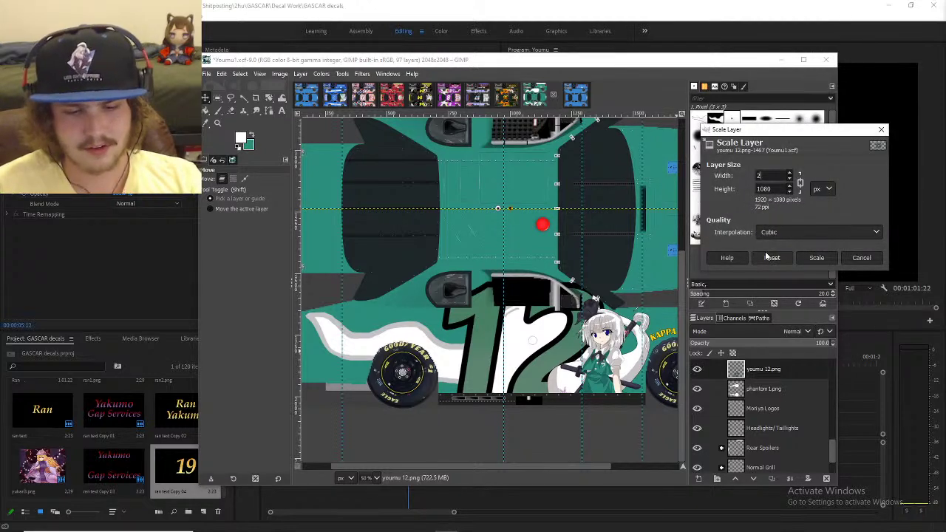
pyautogui.write('00')
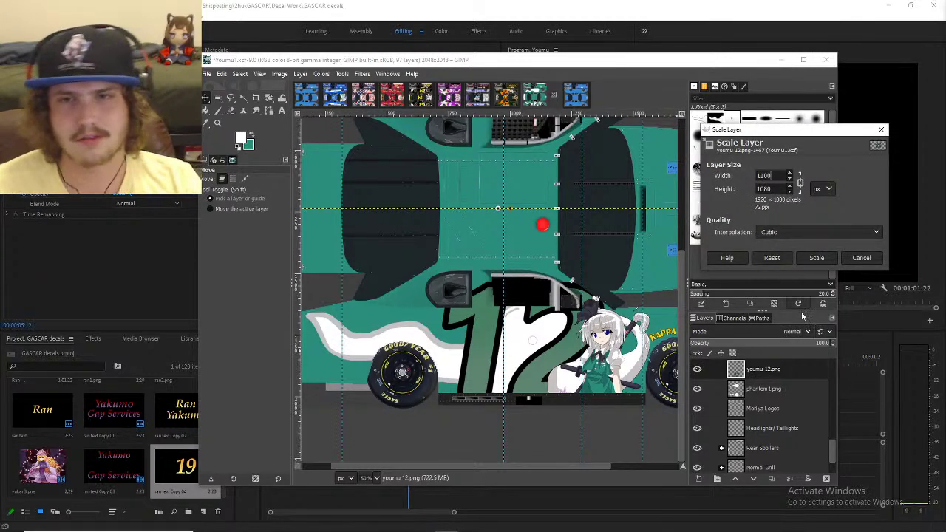
pyautogui.click(817, 258)
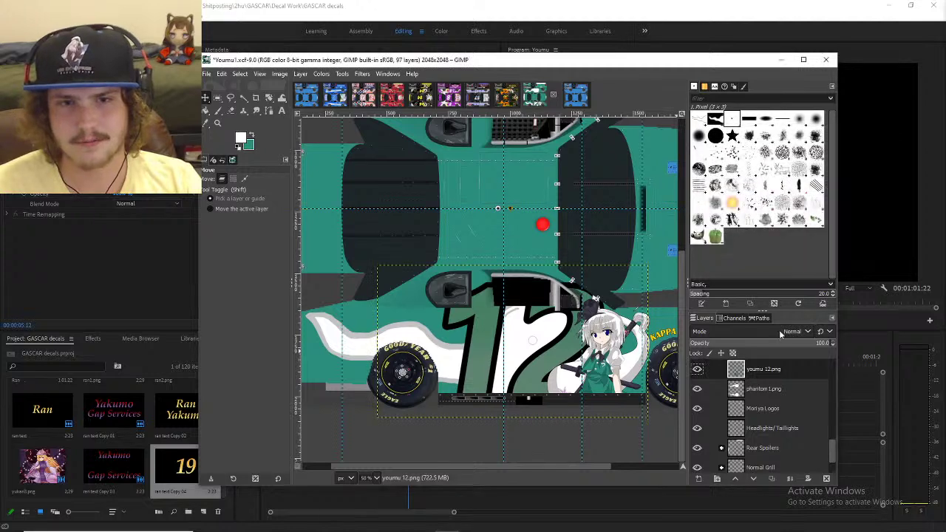
pyautogui.moveTo(547, 336); pyautogui.dragTo(582, 348)
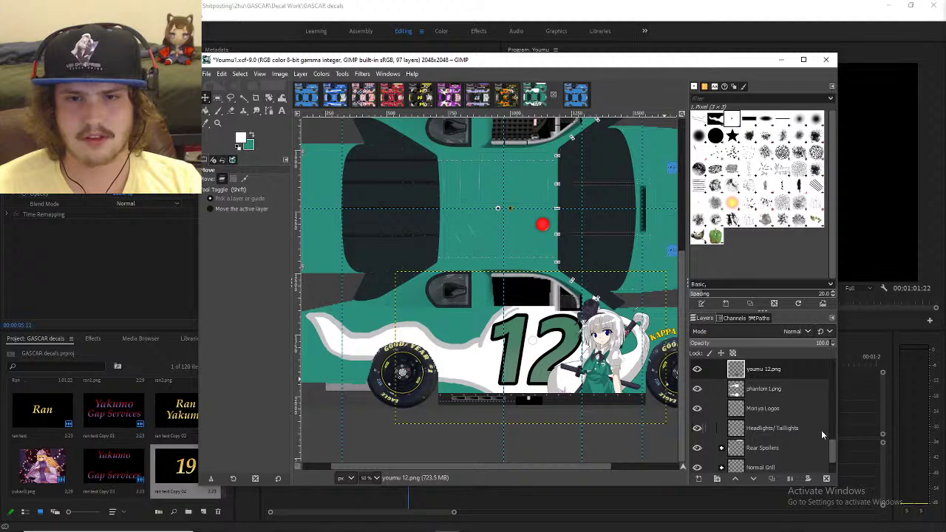
# - Place the Youmu1.png character layer beneath youmu 12.png in the layer stack and select youmu 12.png
pyautogui.moveTo(834, 446); pyautogui.dragTo(833, 431)
pyautogui.moveTo(772, 416); pyautogui.dragTo(769, 439)
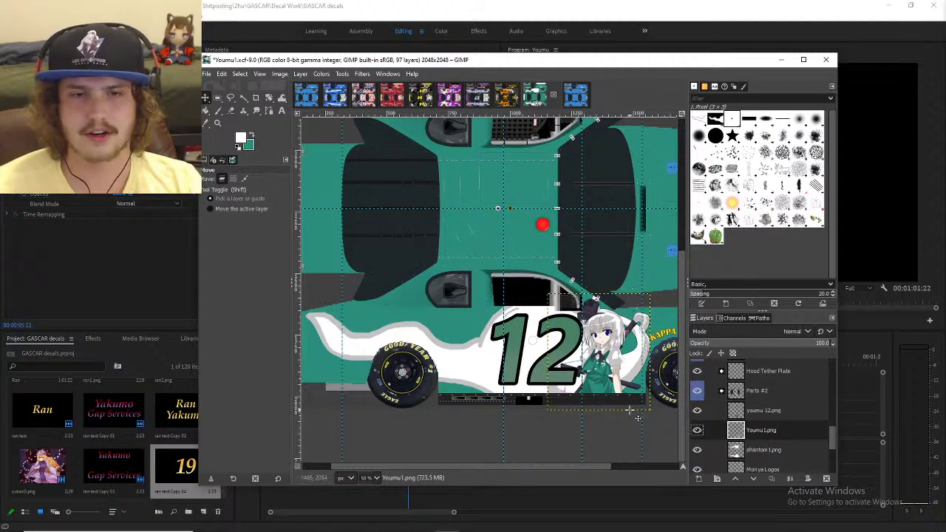
pyautogui.click(784, 413)
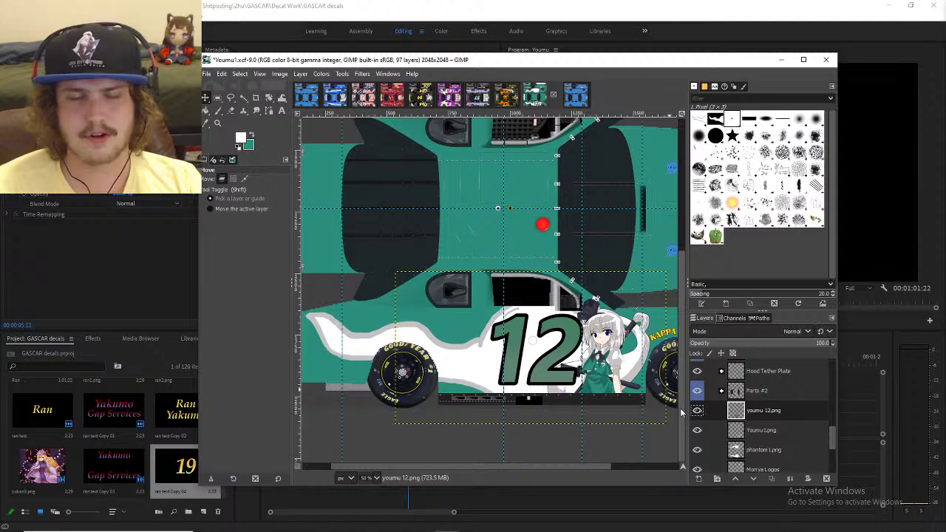
pyautogui.scroll(3, 604, 414)
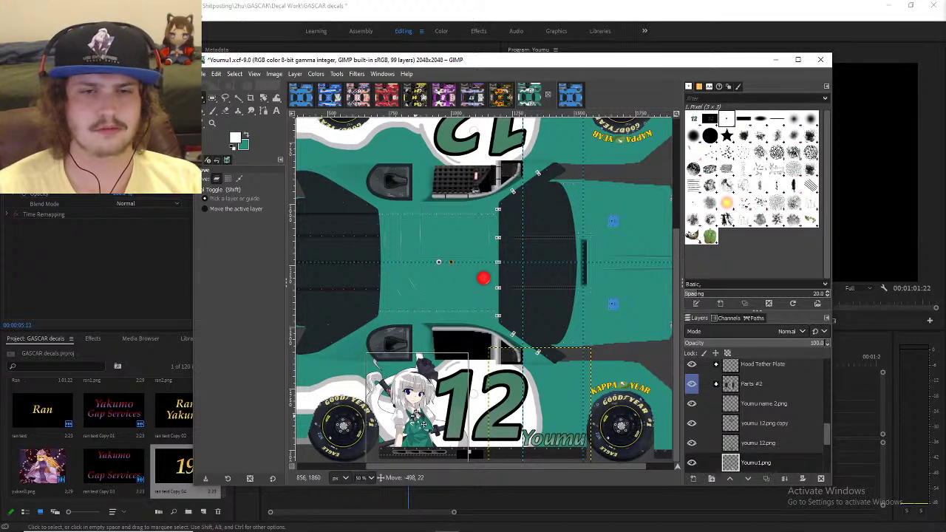
# - Try moving the Youmu1.png character to the opposite side of the door number, beside the front wheel, comparing both placements
pyautogui.moveTo(423, 424); pyautogui.dragTo(423, 423)
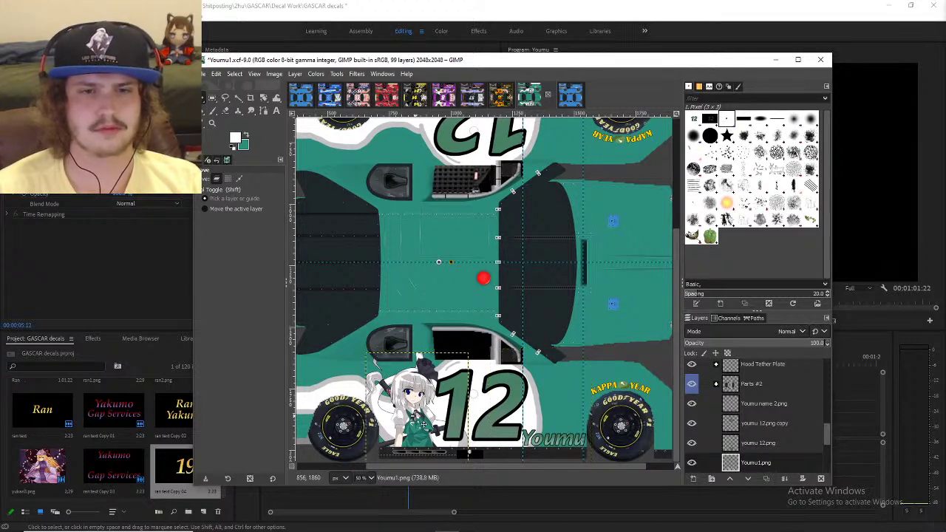
pyautogui.hotkey('ctrl', 'z')
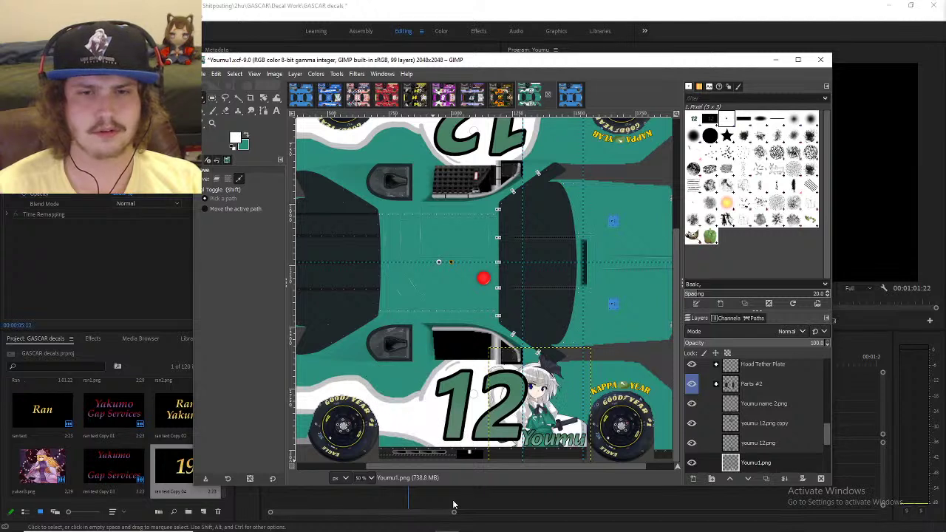
pyautogui.hotkey('ctrl', 'y')
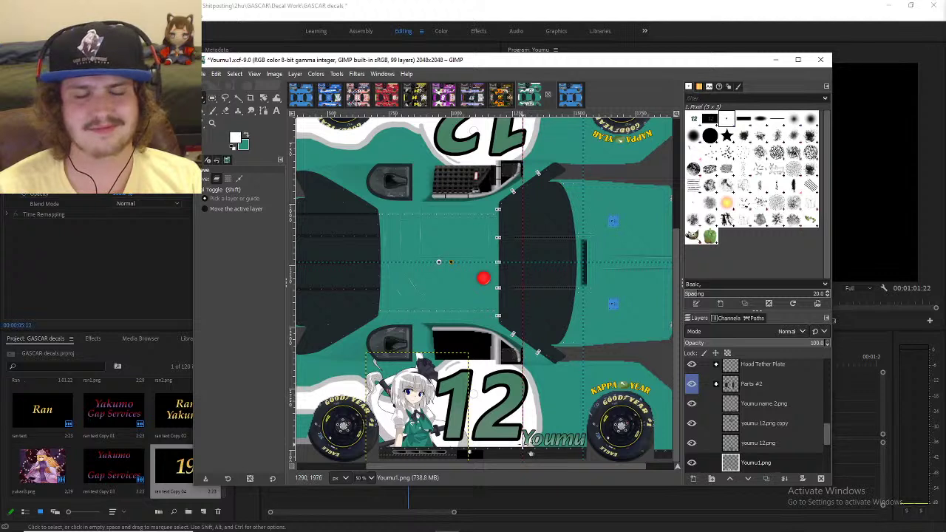
# - Try copying Youmu1.png into a new layer, and undo both the copy and the character's last move
pyautogui.hotkey('ctrl', 'c')
pyautogui.hotkey('ctrl', 'v')
pyautogui.rightClick(756, 468)
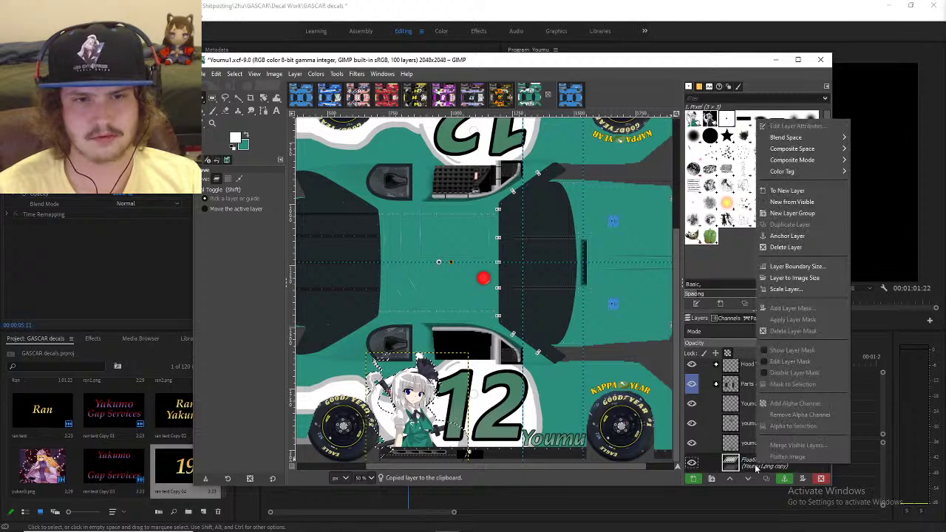
pyautogui.click(787, 191)
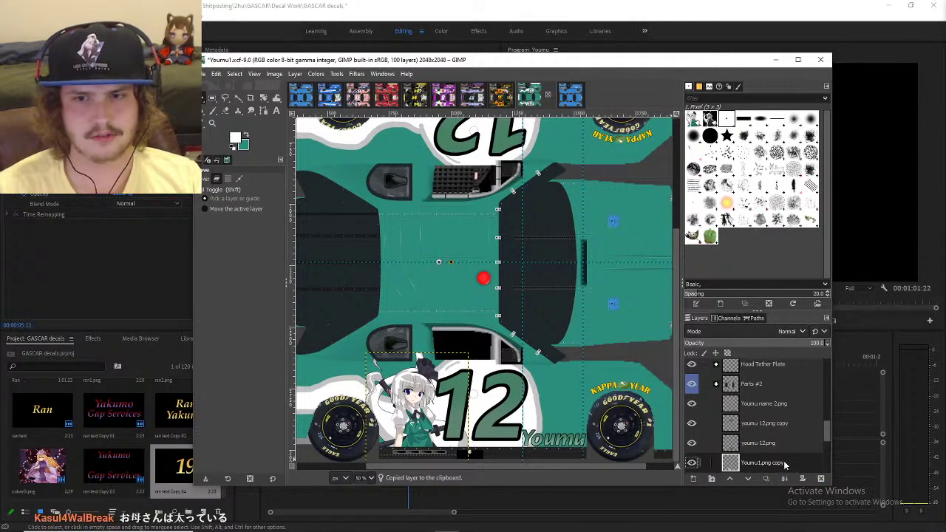
pyautogui.hotkey('ctrl', 'z')
pyautogui.hotkey('ctrl', 'z')
pyautogui.hotkey('ctrl', 'z')
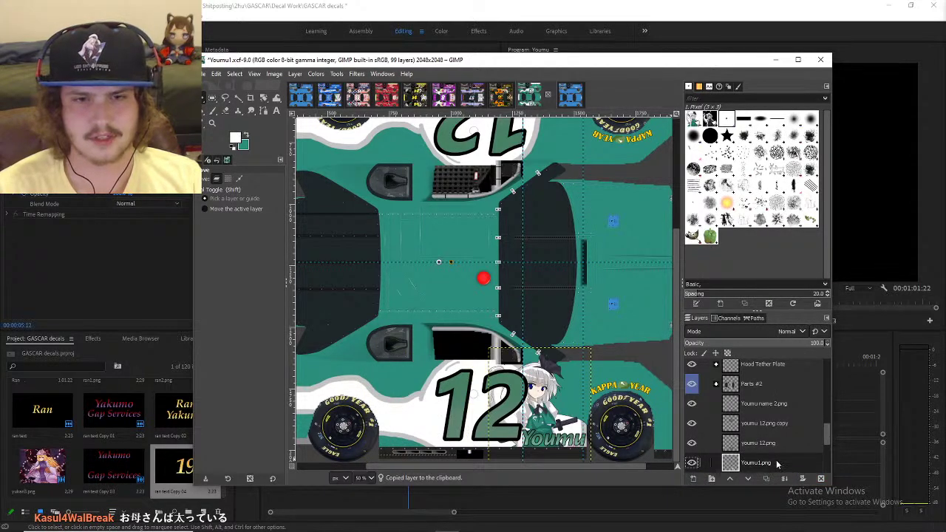
pyautogui.hotkey('ctrl', 'z')
# - Try pasting a second Youmu character between the front wheel and the number 12, and undo the paste
pyautogui.hotkey('ctrl', 'v')
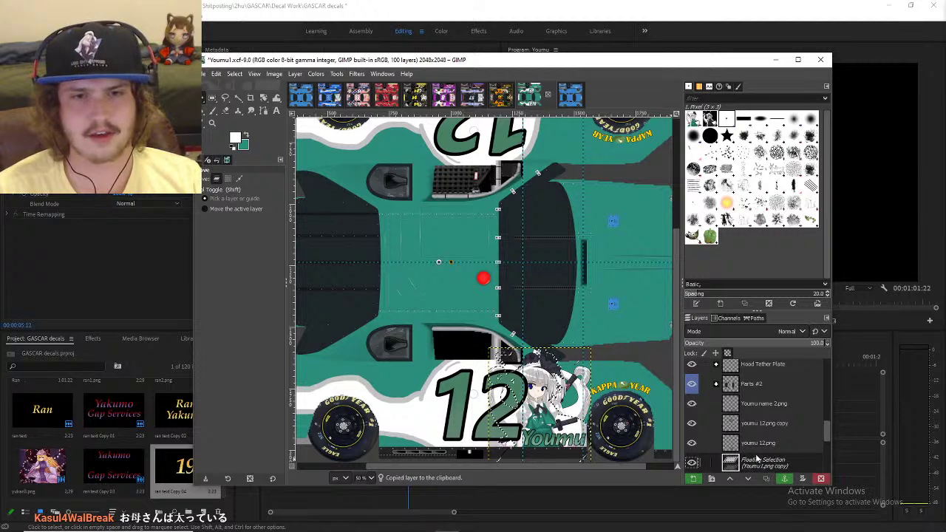
pyautogui.moveTo(547, 414); pyautogui.dragTo(422, 435)
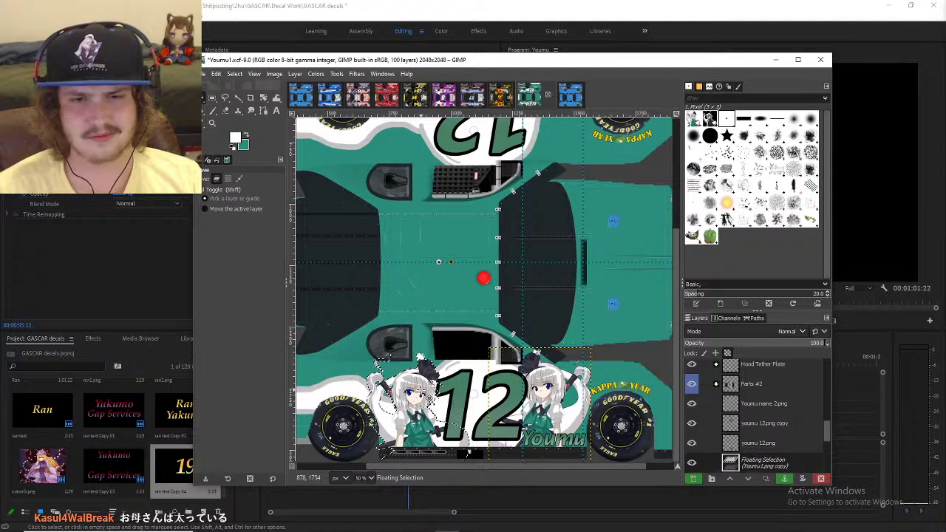
pyautogui.hotkey('ctrl', 'z')
pyautogui.hotkey('ctrl', 'z')
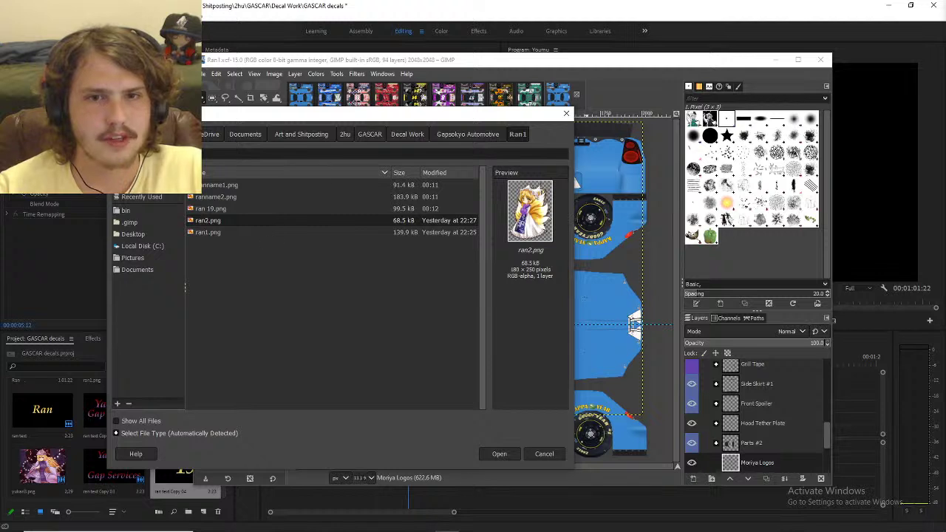
# - Add ran2.png from the Ran1 folder as a new layer in Ran1.xcf, converting its color profile
pyautogui.click(503, 453)
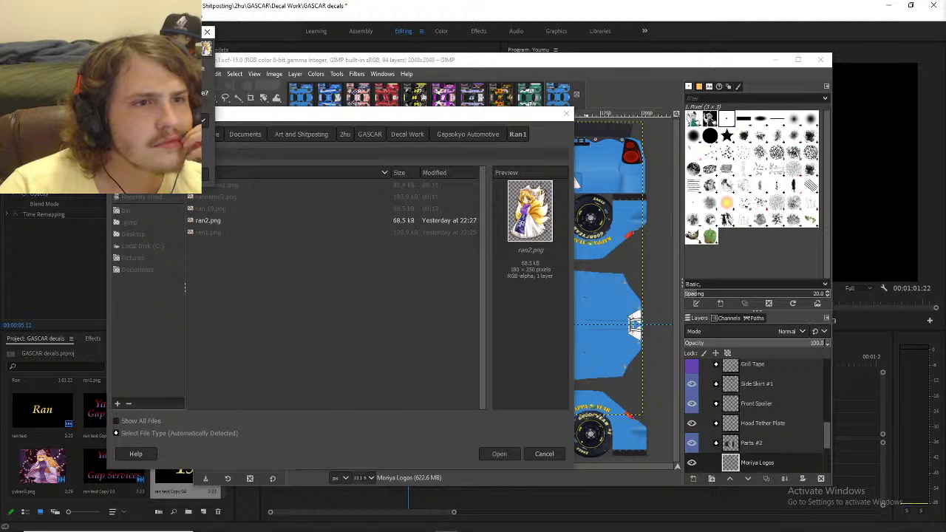
pyautogui.press('Return')
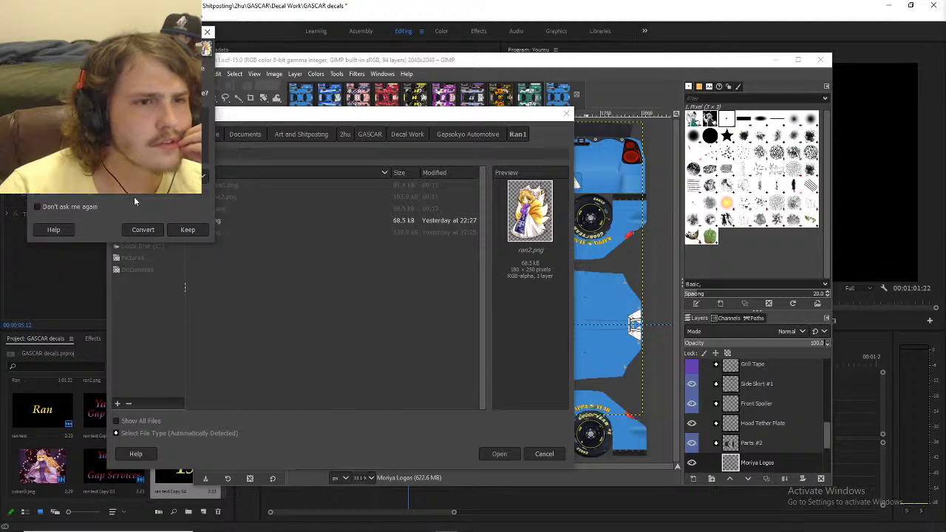
pyautogui.click(152, 230)
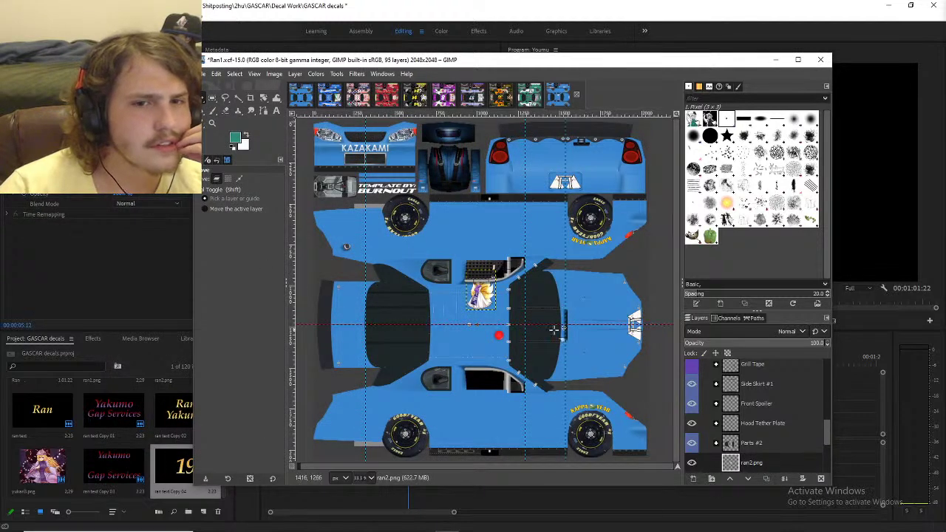
# - Move the ran2.png layer to the middle of the car's roof
pyautogui.scroll(3, 488, 340)
pyautogui.moveTo(477, 259); pyautogui.dragTo(462, 370)
pyautogui.scroll(-3, 474, 264)
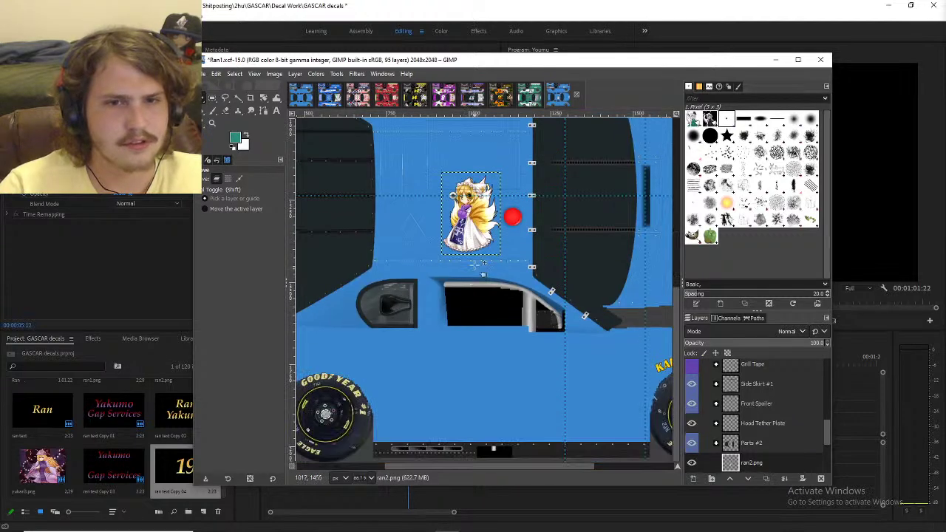
pyautogui.moveTo(473, 264)
pyautogui.mouseDown()
pyautogui.moveTo(470, 328)
pyautogui.moveTo(464, 260)
pyautogui.moveTo(473, 222)
pyautogui.mouseUp()
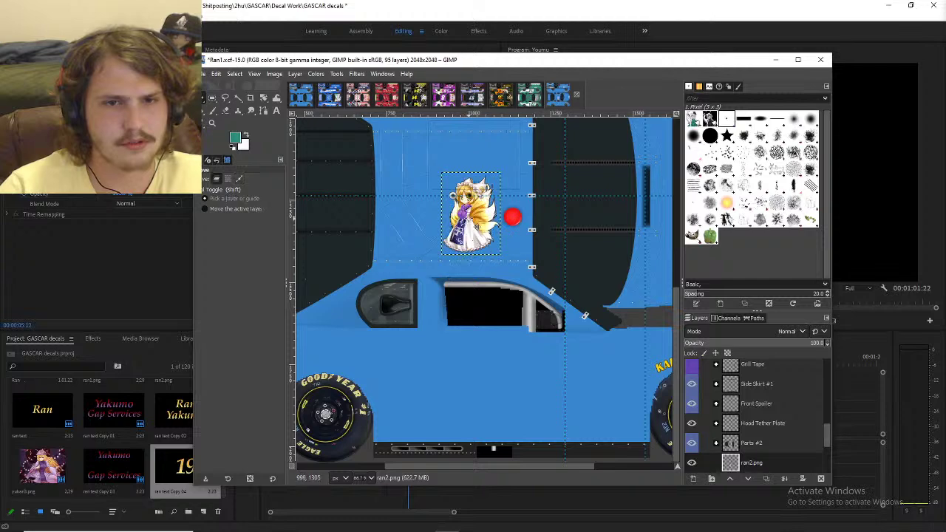
pyautogui.rightClick(467, 228)
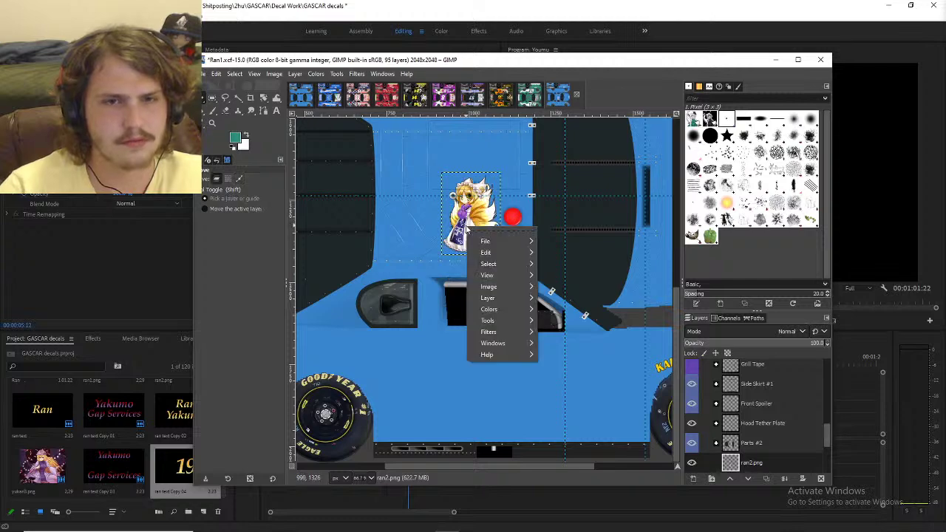
pyautogui.click(761, 461)
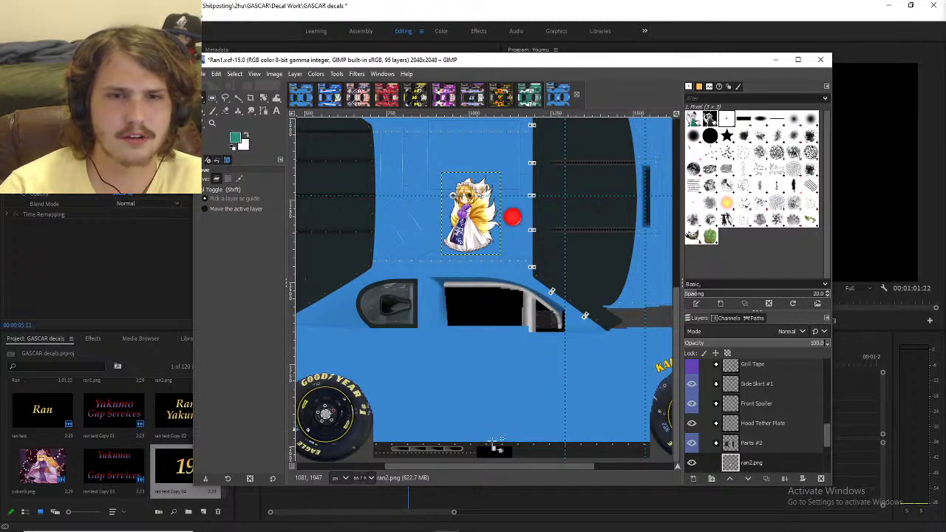
# - Move the ran2.png layer from the roof onto the rear deck, near the white Moriya logo
pyautogui.moveTo(495, 465); pyautogui.dragTo(573, 465)
pyautogui.moveTo(336, 240); pyautogui.dragTo(566, 297)
pyautogui.scroll(5, 570, 311)
pyautogui.scroll(-2, 584, 325)
pyautogui.scroll(-2, 596, 340)
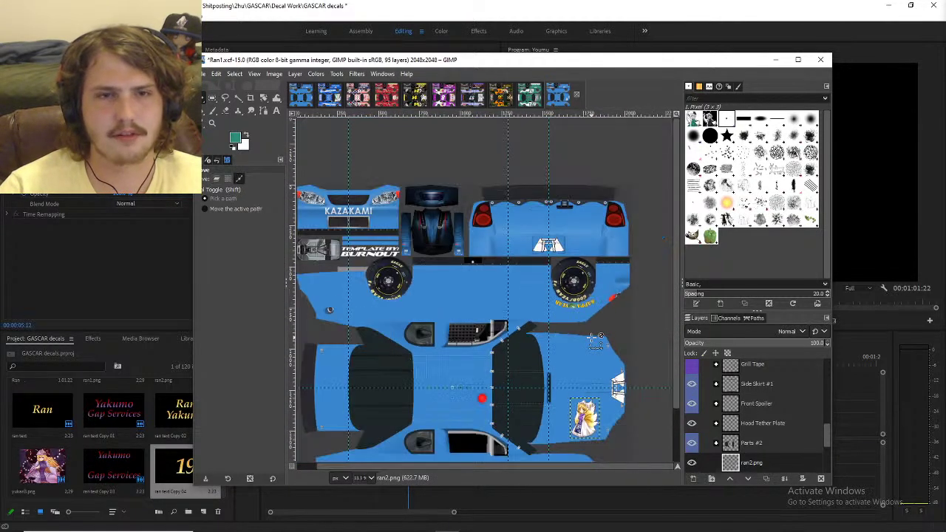
pyautogui.scroll(2, 596, 385)
pyautogui.scroll(3, 596, 362)
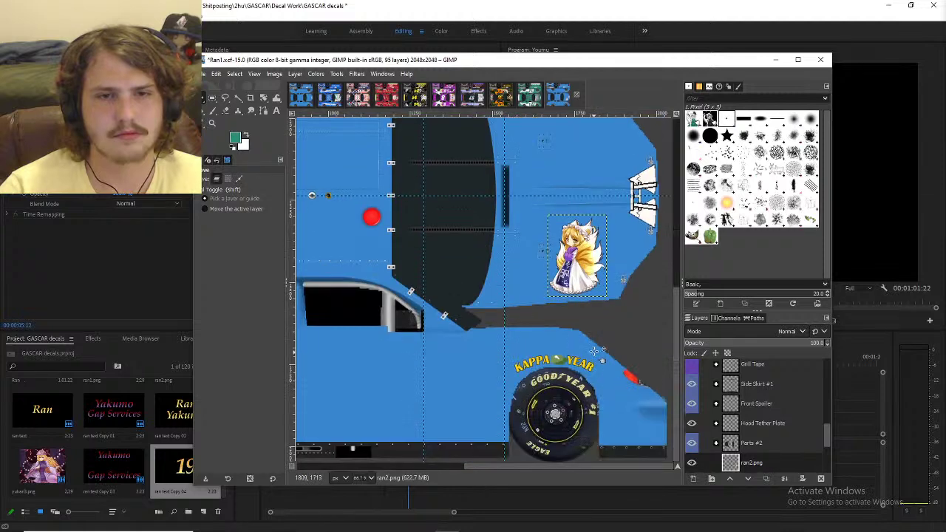
pyautogui.moveTo(584, 276)
pyautogui.mouseDown()
pyautogui.moveTo(637, 445)
pyautogui.moveTo(595, 263)
pyautogui.mouseUp()
# - Rotate the ran2.png layer 180° and move it behind the rear wheel on the upper side view
pyautogui.scroll(5, 595, 263)
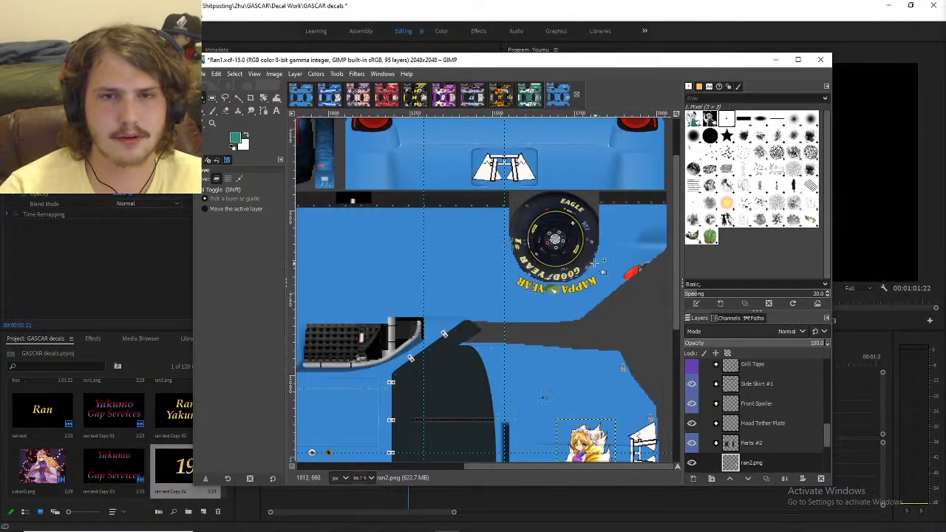
pyautogui.click(216, 74)
pyautogui.moveTo(295, 74)
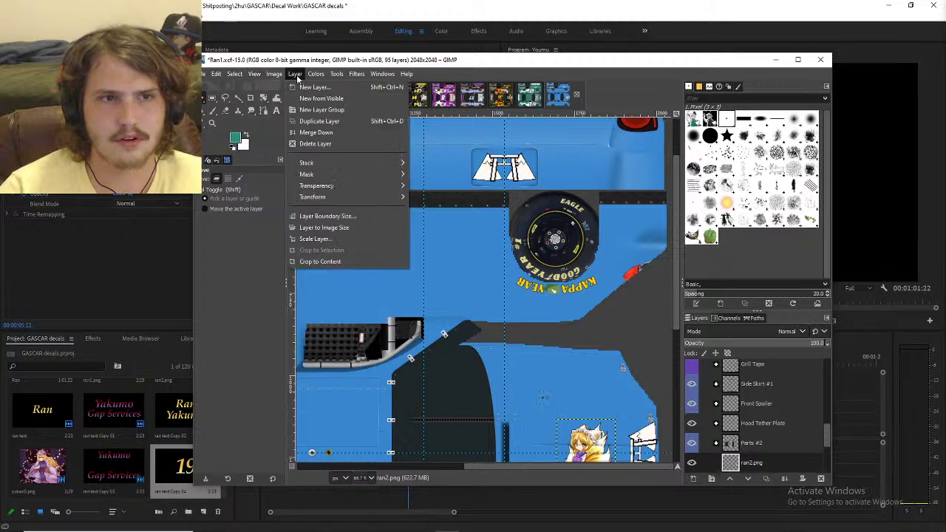
pyautogui.moveTo(348, 199)
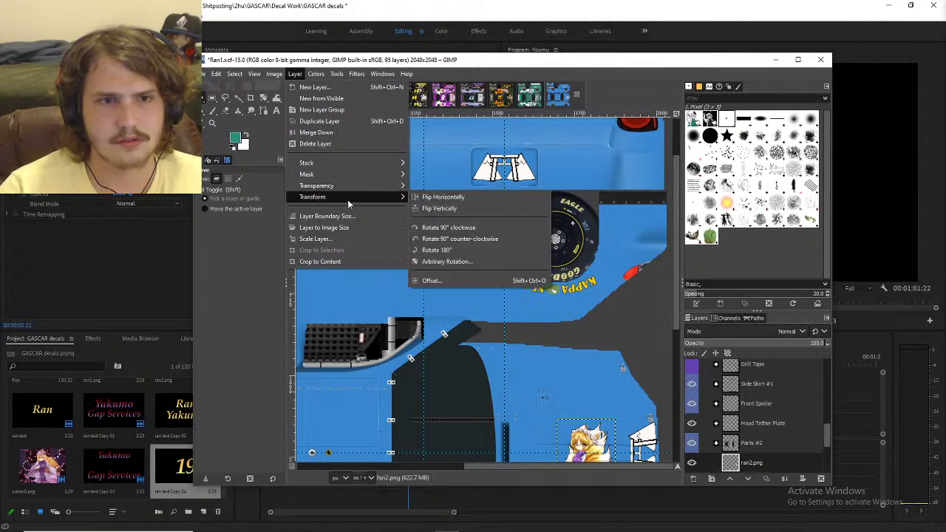
pyautogui.click(461, 250)
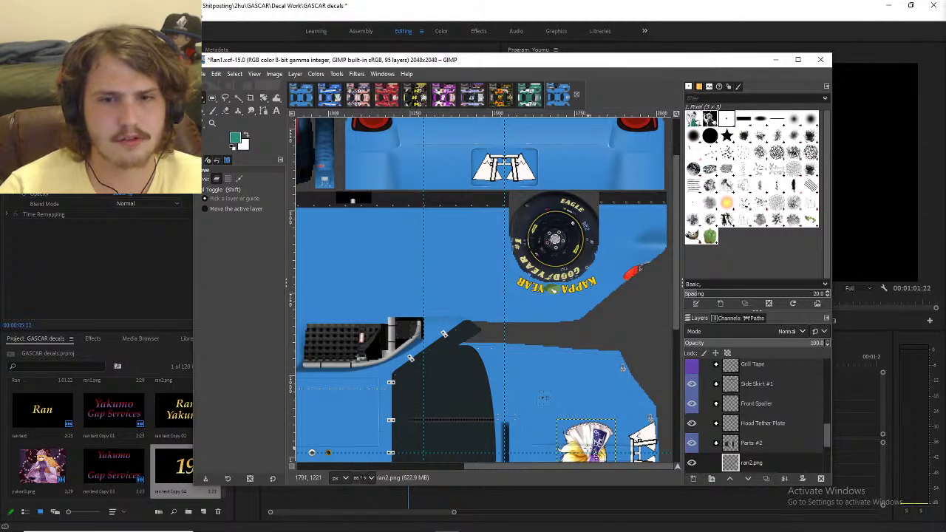
pyautogui.moveTo(583, 432); pyautogui.dragTo(626, 198)
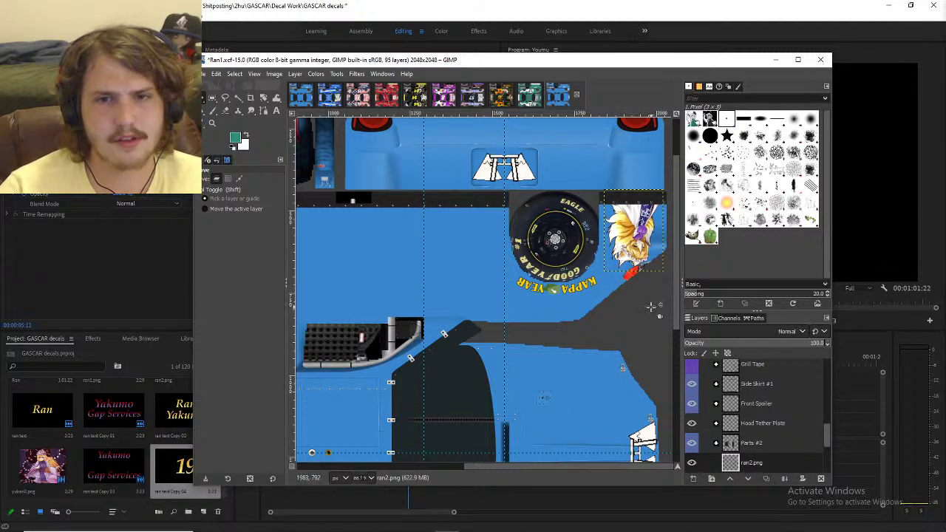
pyautogui.scroll(-2, 763, 403)
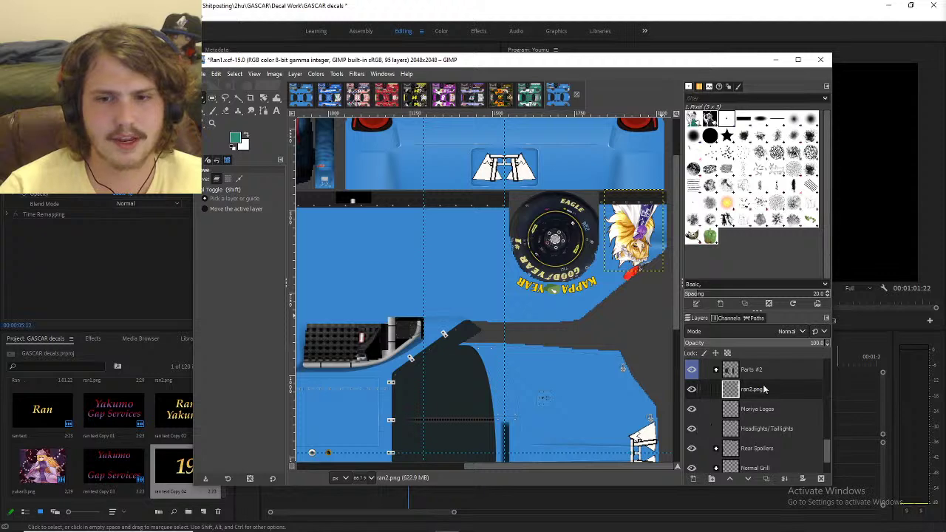
pyautogui.scroll(-1, 763, 392)
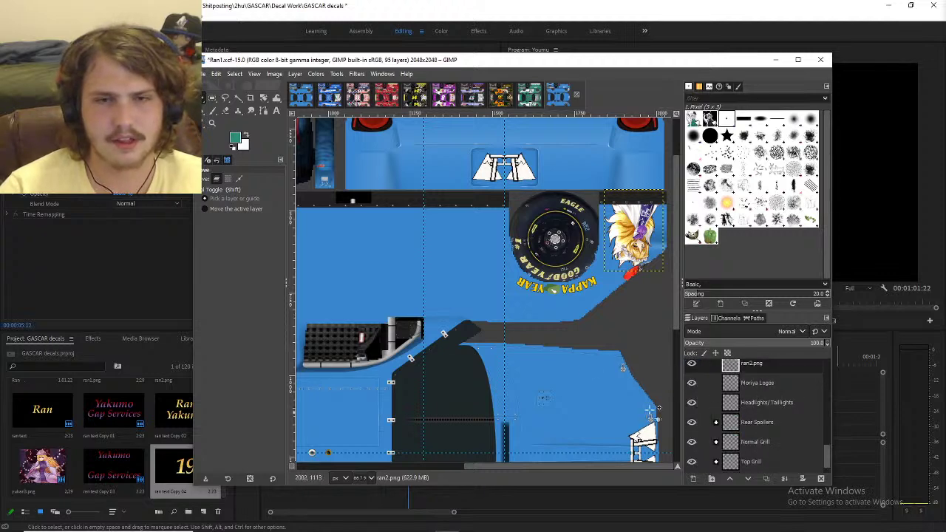
pyautogui.scroll(-1, 580, 347)
pyautogui.scroll(-1, 581, 348)
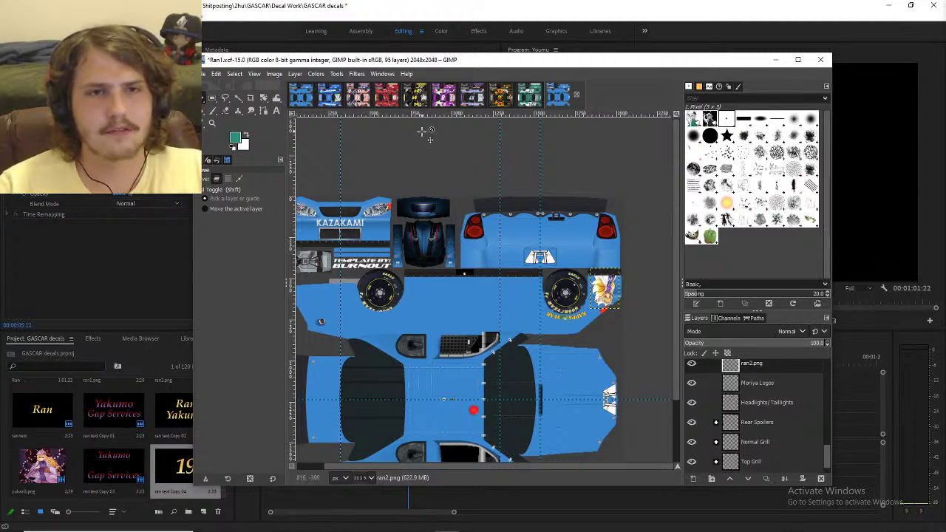
# - Switch to Photos to view the ran1.png character image, and return to the Premiere Pro window
pyautogui.hotkey('alt', 'Tab')
pyautogui.click(416, 241)
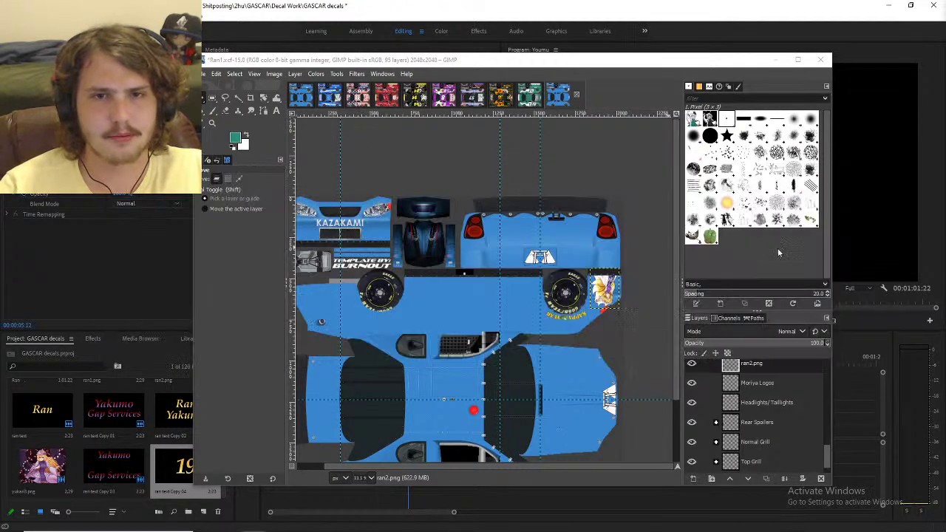
pyautogui.hotkey('alt', 'Tab')
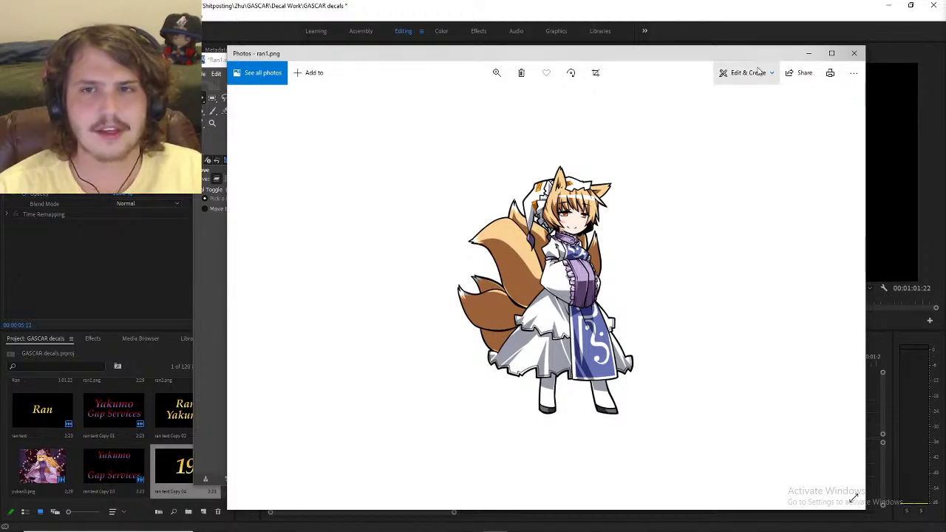
pyautogui.click(928, 226)
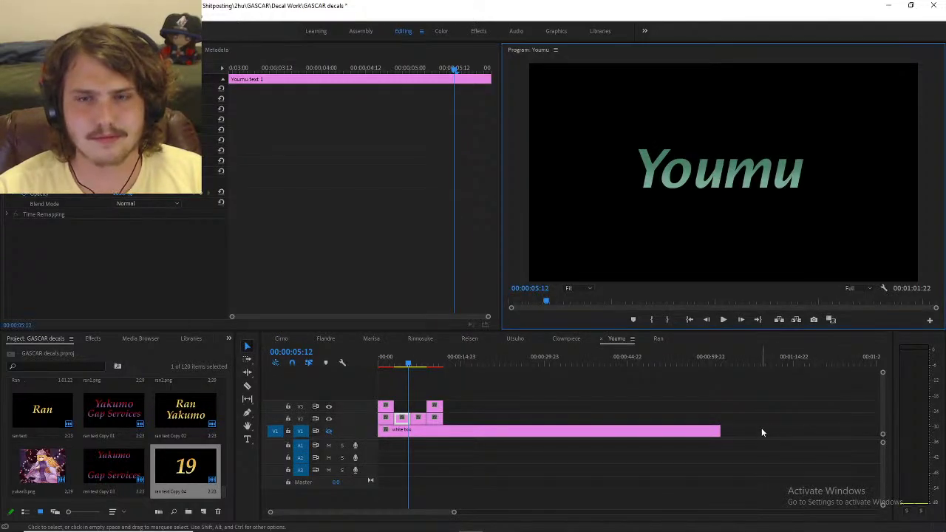
# - Switch back to GIMP and look over the Ran1 car template with the placed ran2.png decal
pyautogui.hotkey('alt', 'Tab')
pyautogui.click(584, 252)
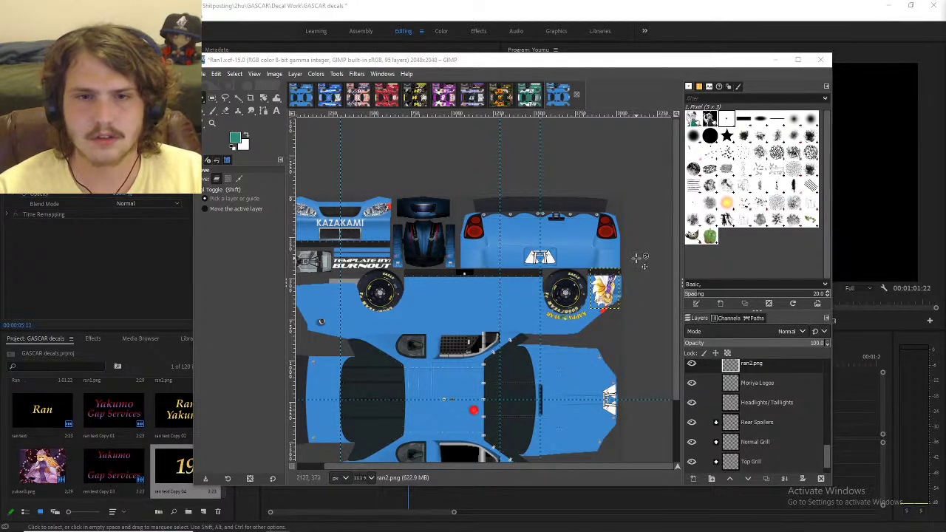
pyautogui.scroll(-3, 635, 259)
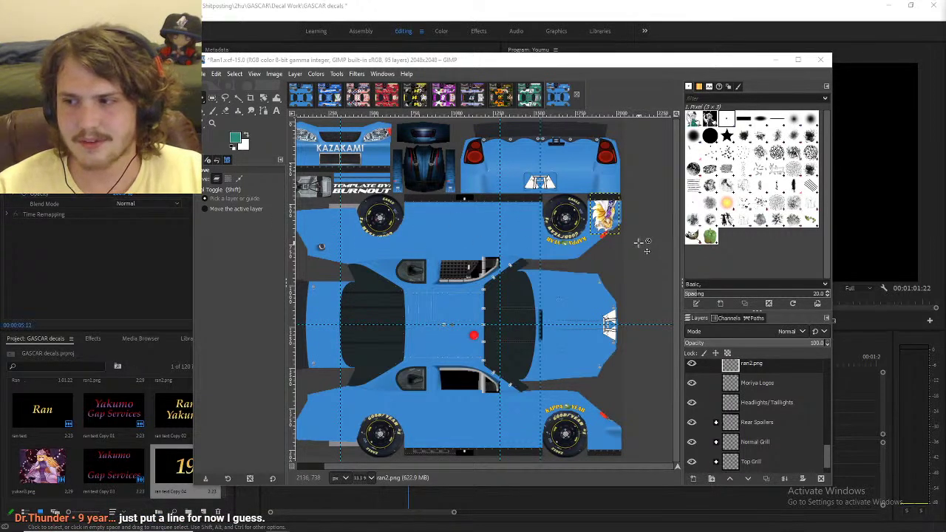
# - Open Paint 3D with a new blank project and arrange its window beside the ran1.png image in Photos
pyautogui.press('super')
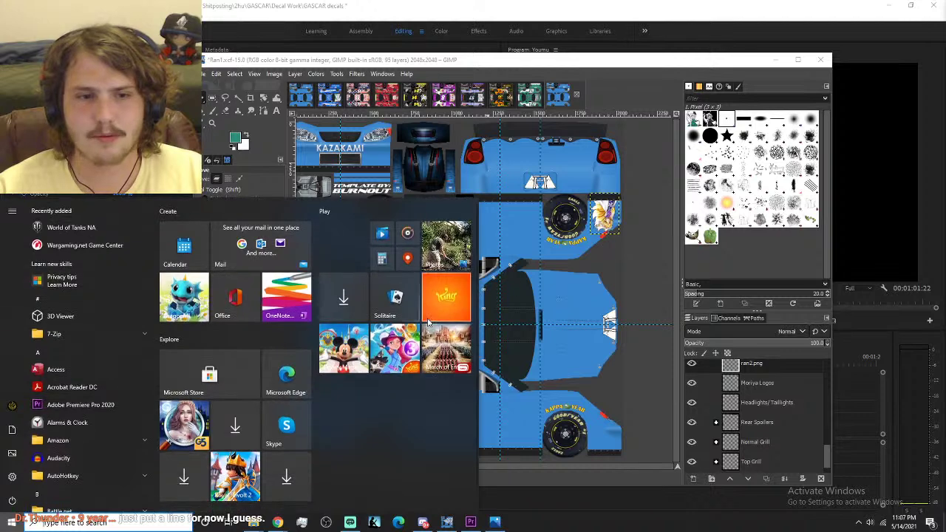
pyautogui.write('paint')
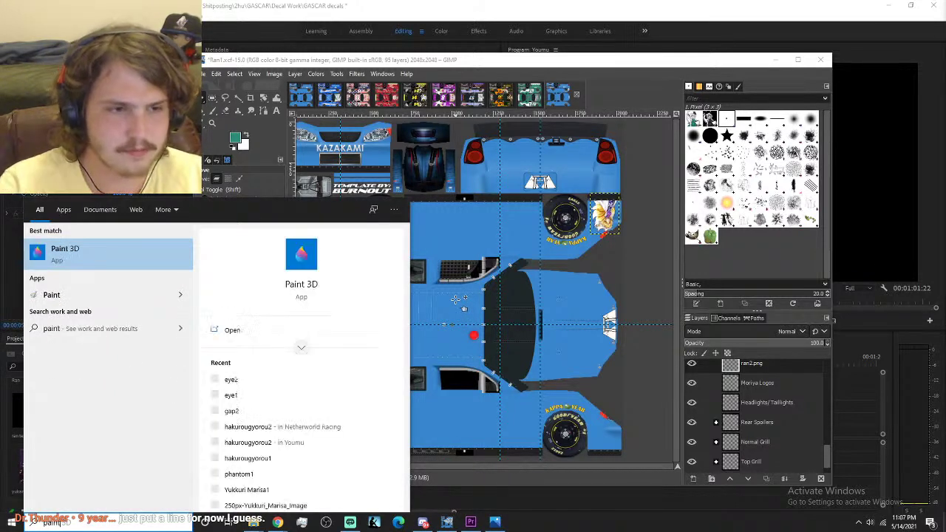
pyautogui.click(89, 256)
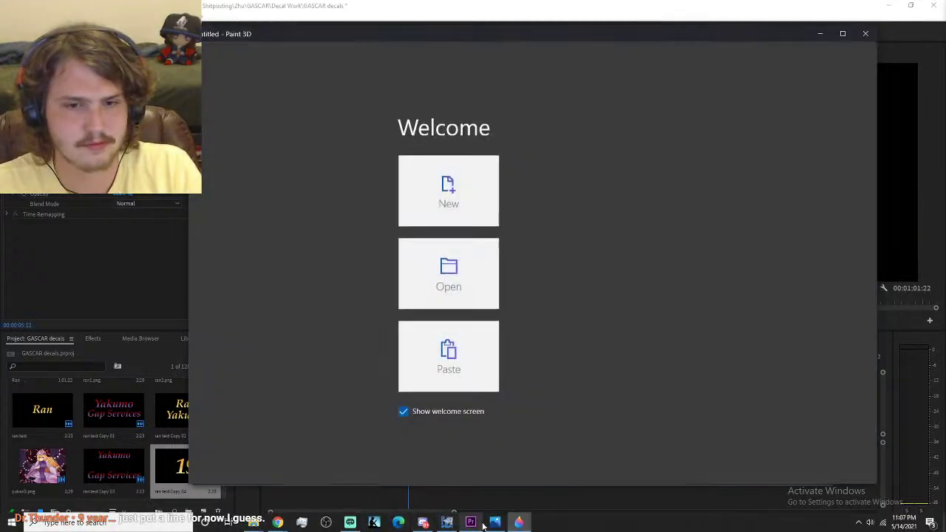
pyautogui.click(494, 523)
pyautogui.moveTo(590, 31)
pyautogui.mouseDown()
pyautogui.moveTo(682, 59)
pyautogui.moveTo(143, 62)
pyautogui.mouseUp()
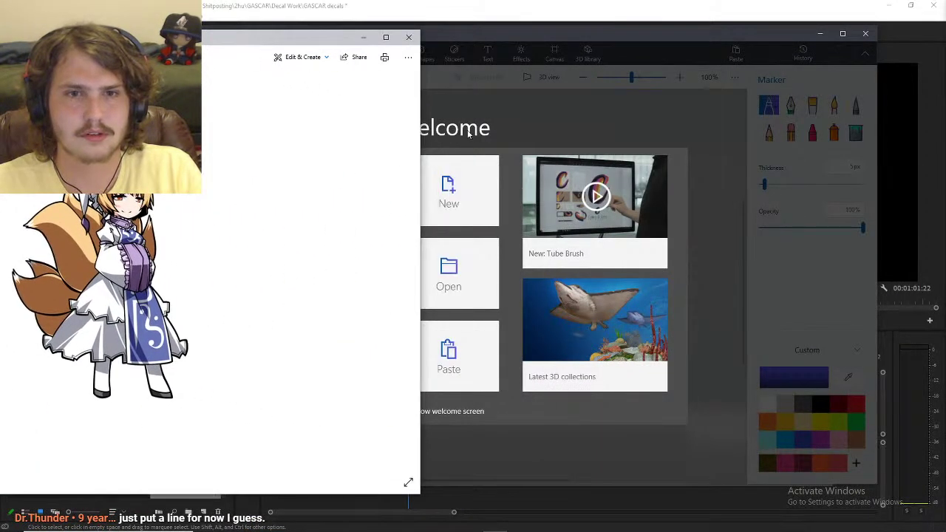
pyautogui.click(469, 189)
pyautogui.moveTo(543, 34)
pyautogui.mouseDown()
pyautogui.moveTo(613, 40)
pyautogui.moveTo(573, 43)
pyautogui.mouseUp()
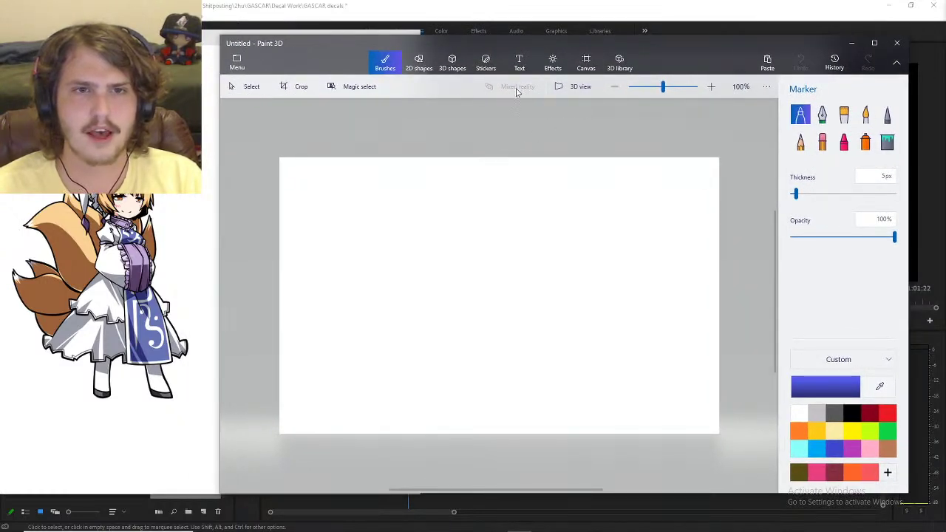
pyautogui.click(418, 63)
pyautogui.click(844, 167)
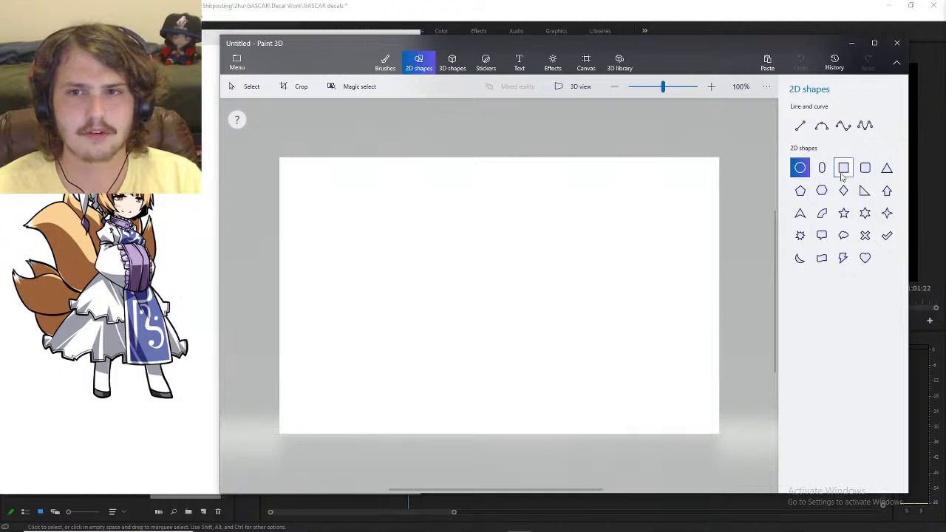
pyautogui.moveTo(269, 216); pyautogui.dragTo(767, 392)
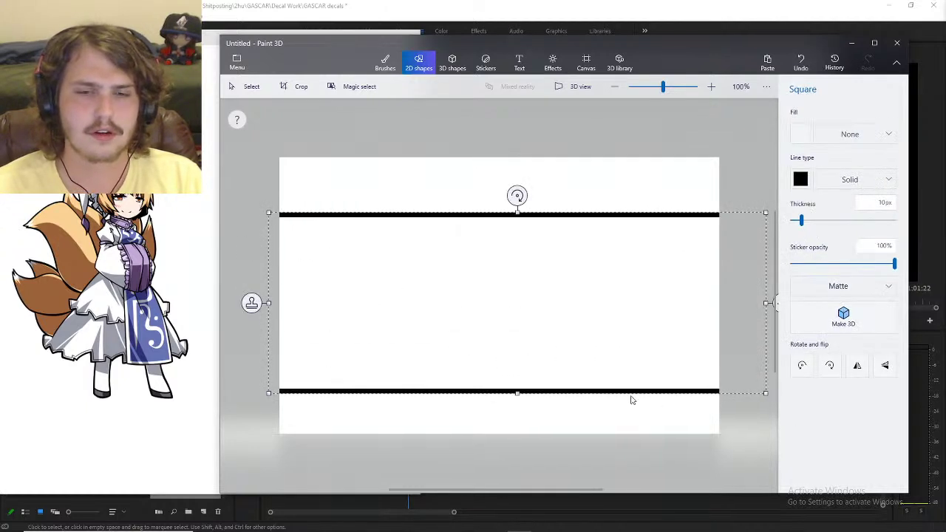
pyautogui.moveTo(518, 392); pyautogui.dragTo(517, 380)
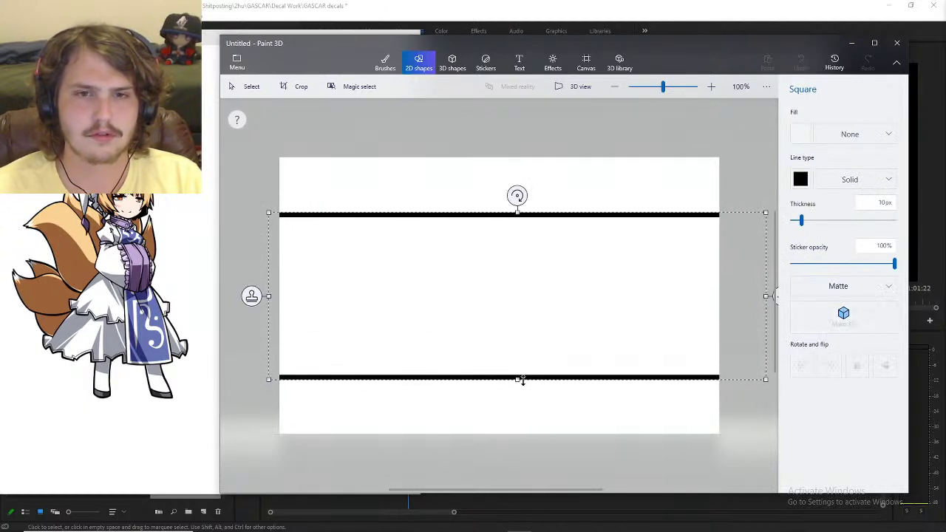
pyautogui.click(586, 63)
pyautogui.hotkey('ctrl', 'z')
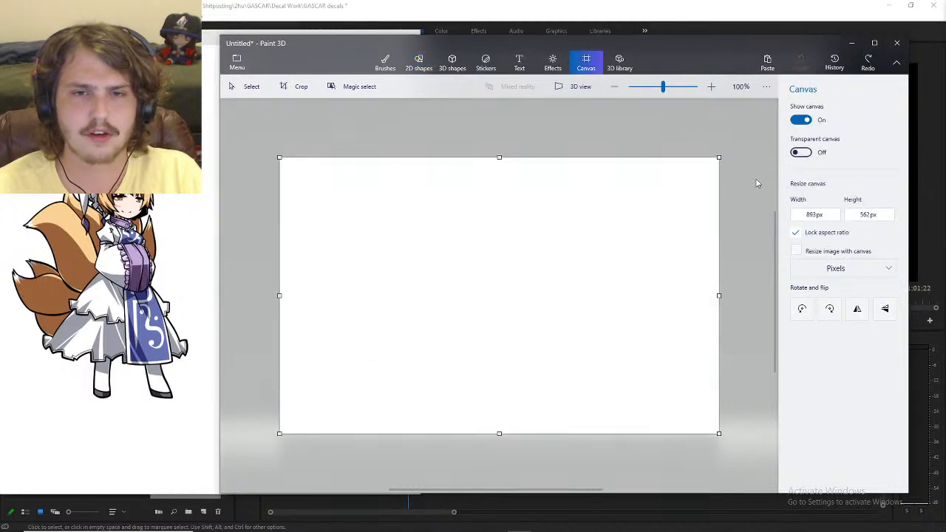
# - Make the blank canvas transparent while keeping it shown
pyautogui.click(802, 120)
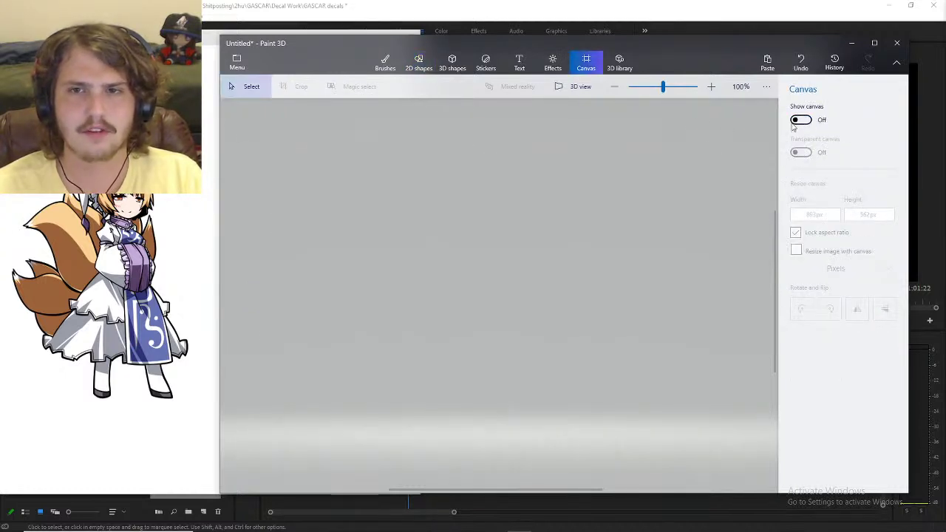
pyautogui.click(418, 62)
pyautogui.click(617, 65)
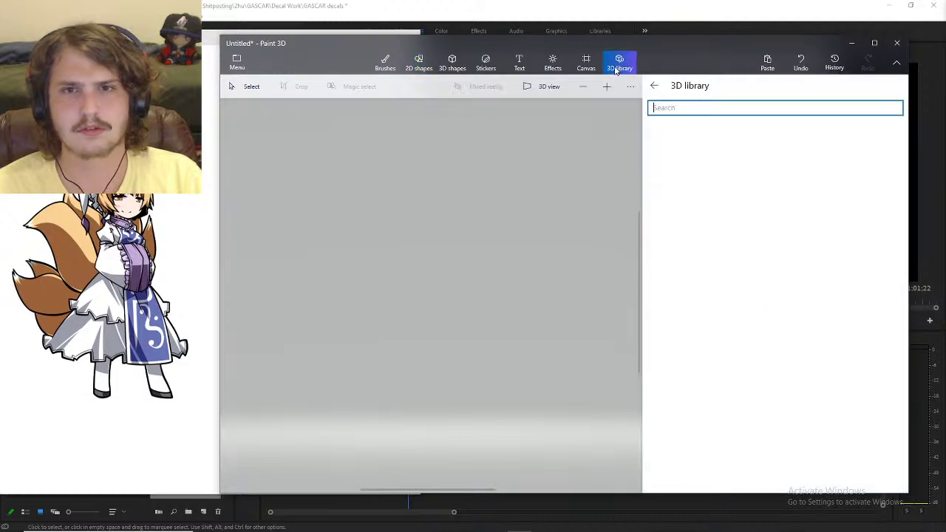
pyautogui.click(586, 65)
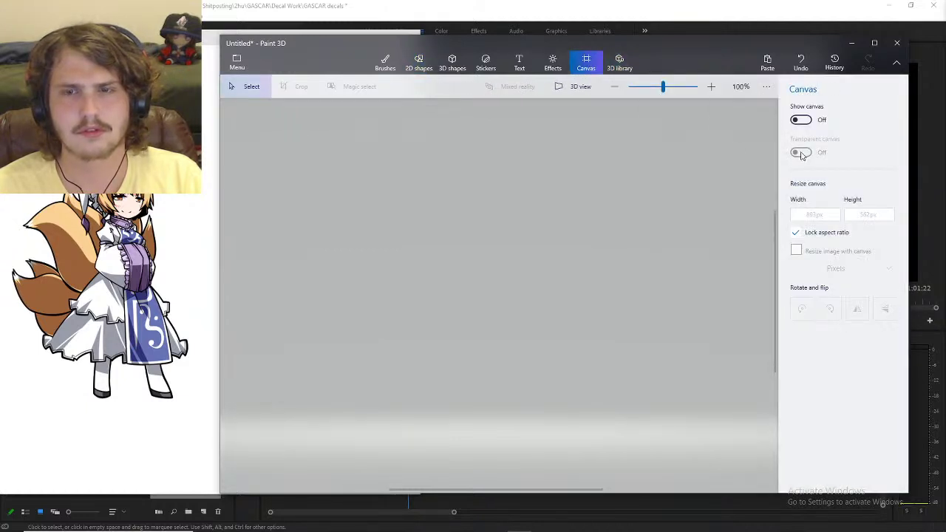
pyautogui.click(799, 120)
pyautogui.click(800, 153)
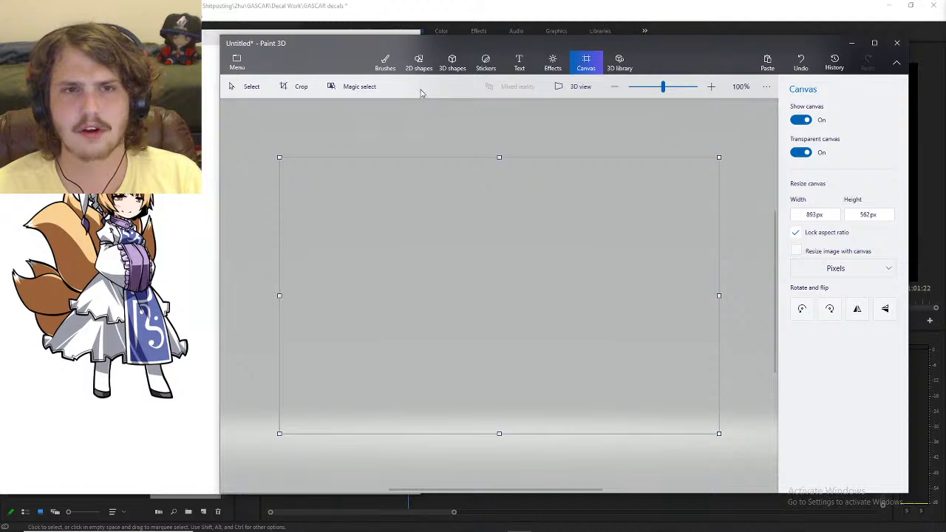
# - Draw an unfilled square shape extending past both sides of the canvas, with a solid white outline 20 px thick
pyautogui.click(388, 66)
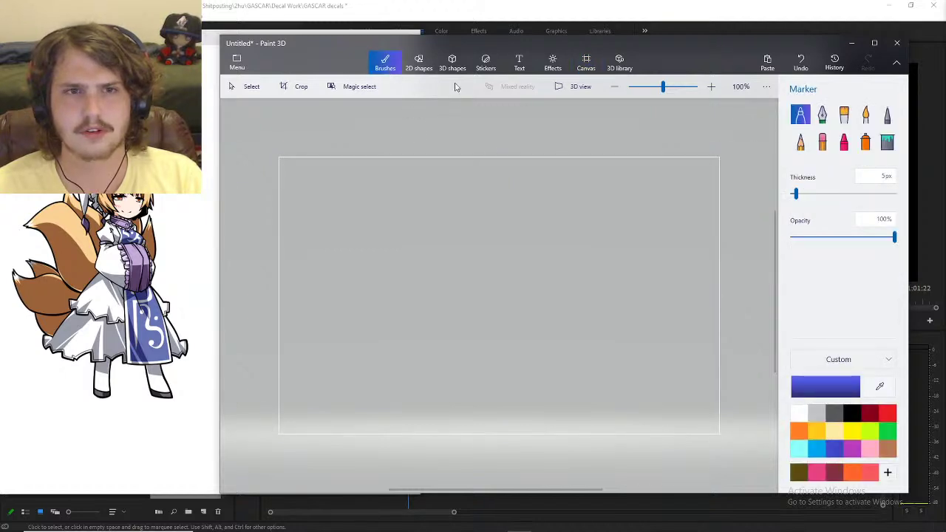
pyautogui.click(419, 63)
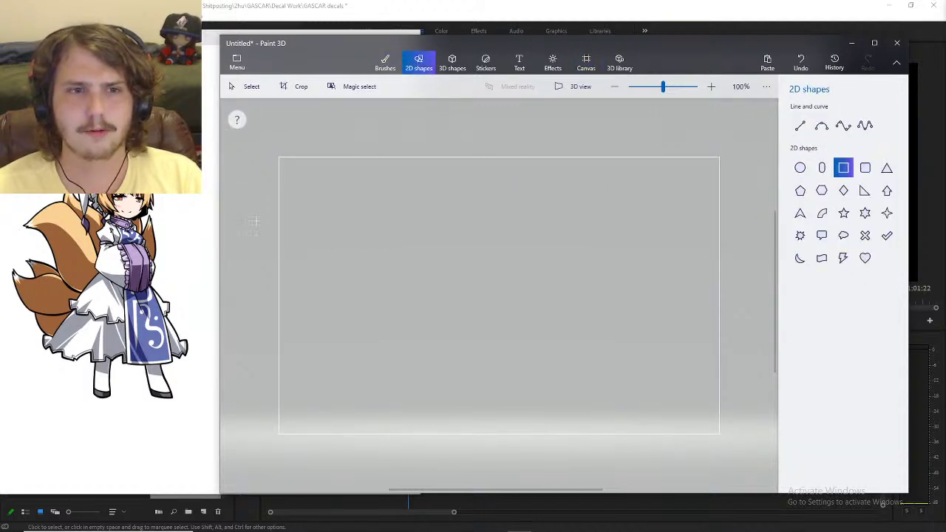
pyautogui.moveTo(254, 222); pyautogui.dragTo(770, 363)
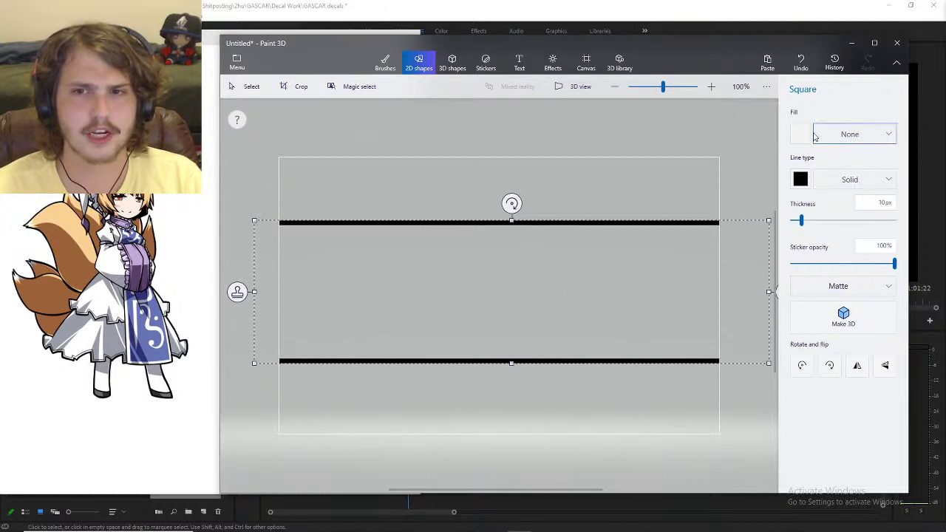
pyautogui.click(801, 180)
pyautogui.click(757, 215)
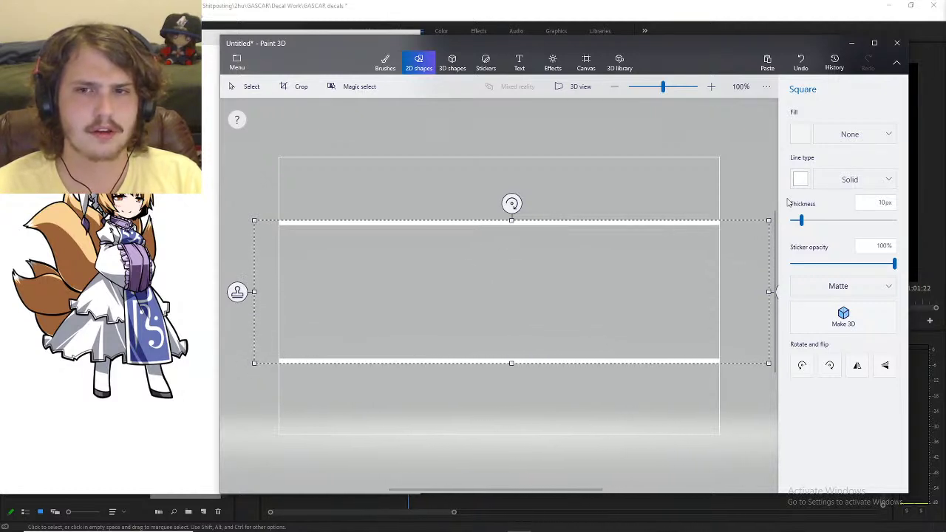
pyautogui.moveTo(803, 222); pyautogui.dragTo(811, 224)
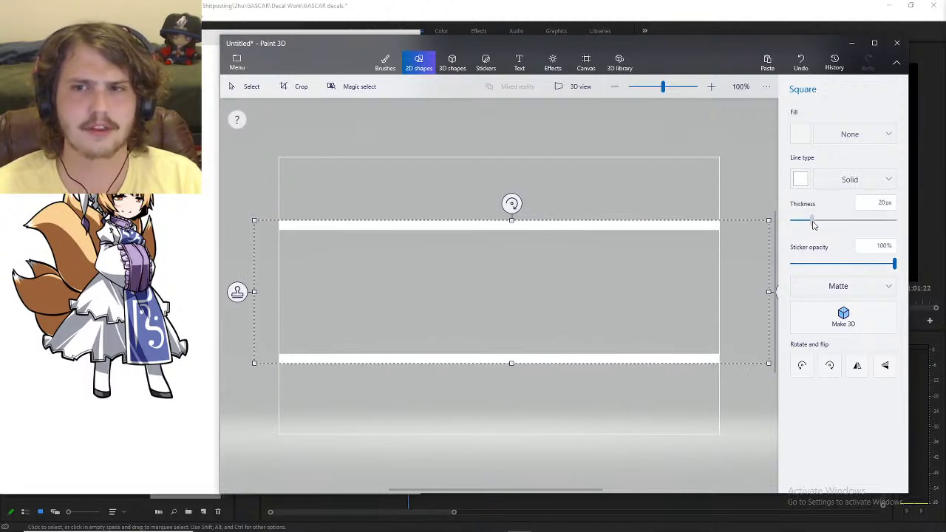
pyautogui.click(462, 181)
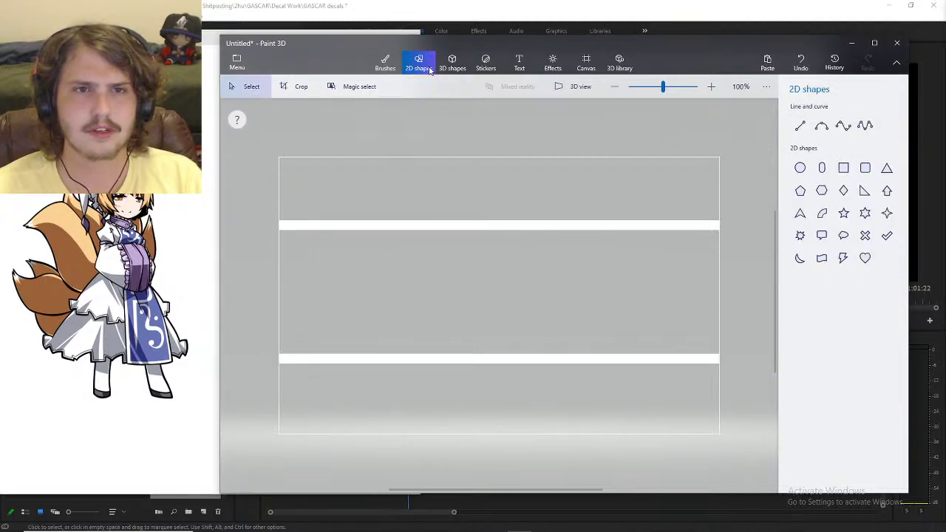
# - Activate the Fill brush for colouring the band between the two white stripes
pyautogui.click(383, 67)
pyautogui.click(420, 65)
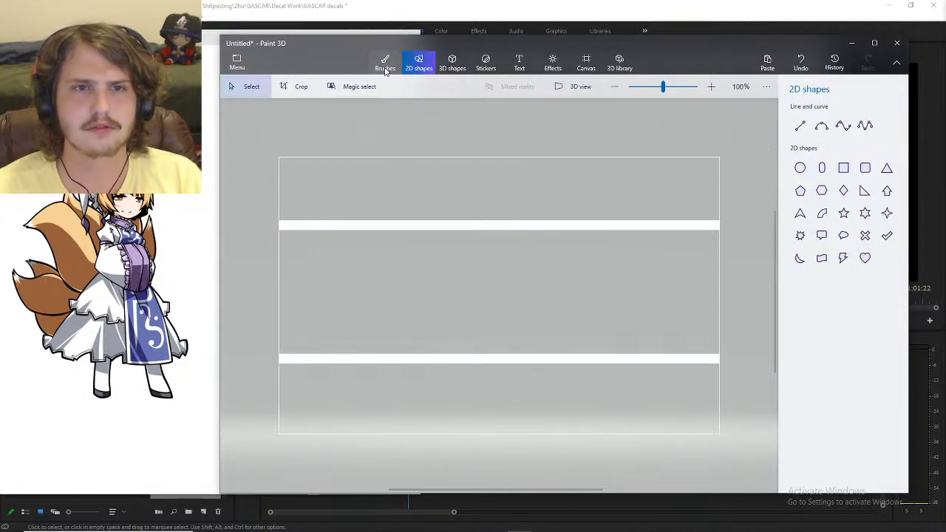
pyautogui.click(383, 64)
pyautogui.click(885, 144)
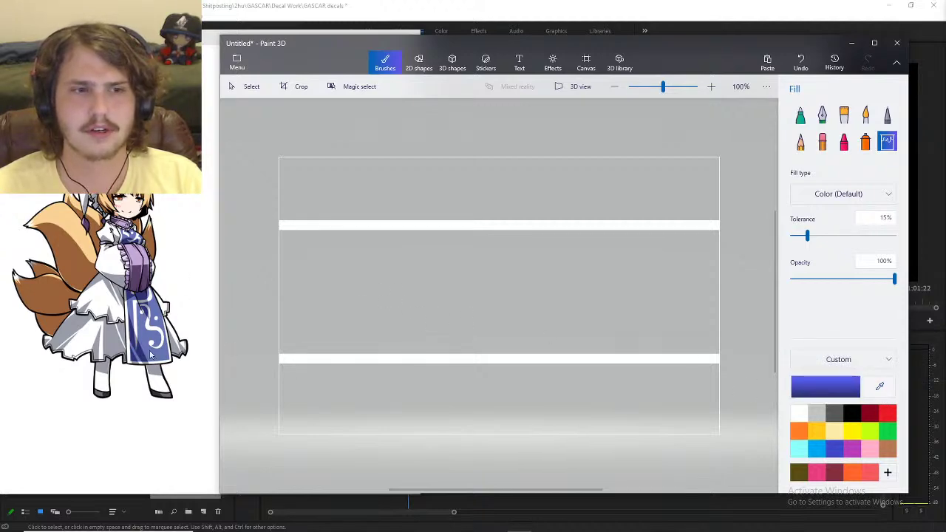
# - Bring up ran2.png in Photos, narrow its window beside Paint 3D, and zoom in on the character's blue tabard
pyautogui.hotkey('alt', 'Tab')
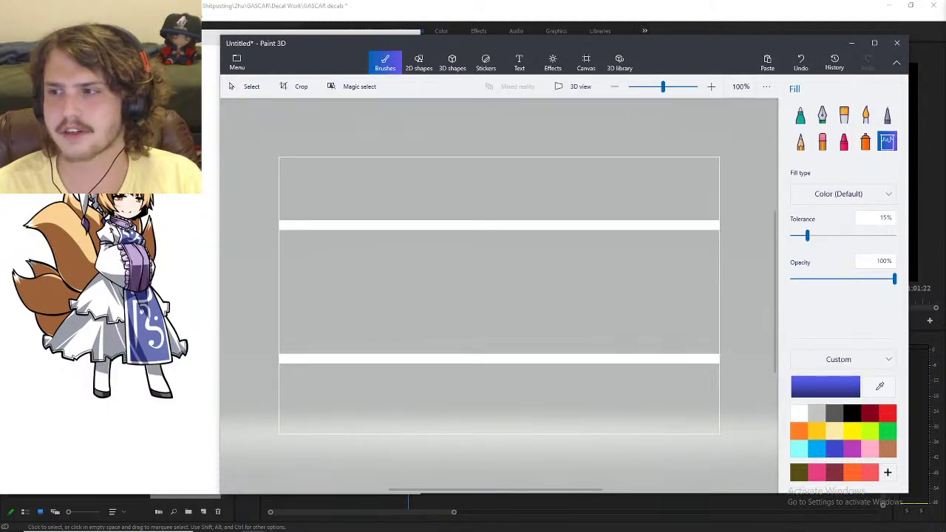
pyautogui.hotkey('alt', 'Tab')
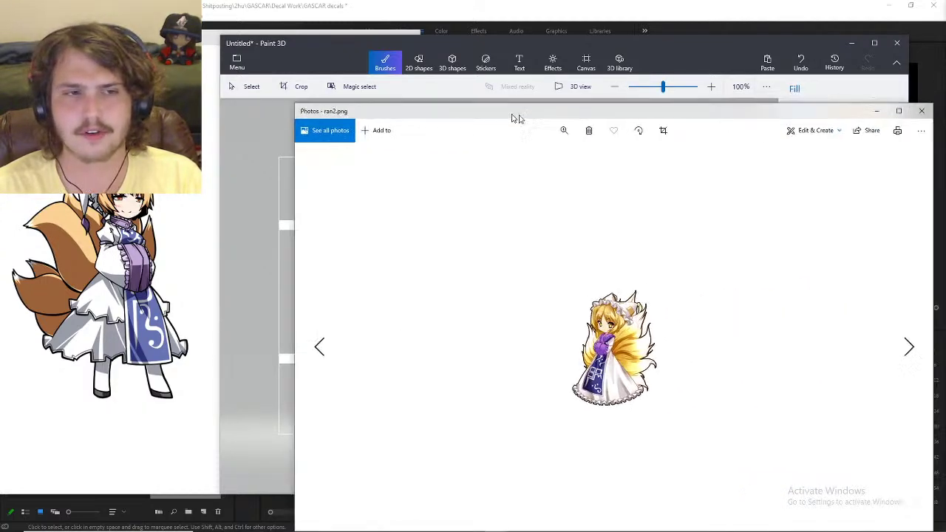
pyautogui.moveTo(507, 111); pyautogui.dragTo(401, 97)
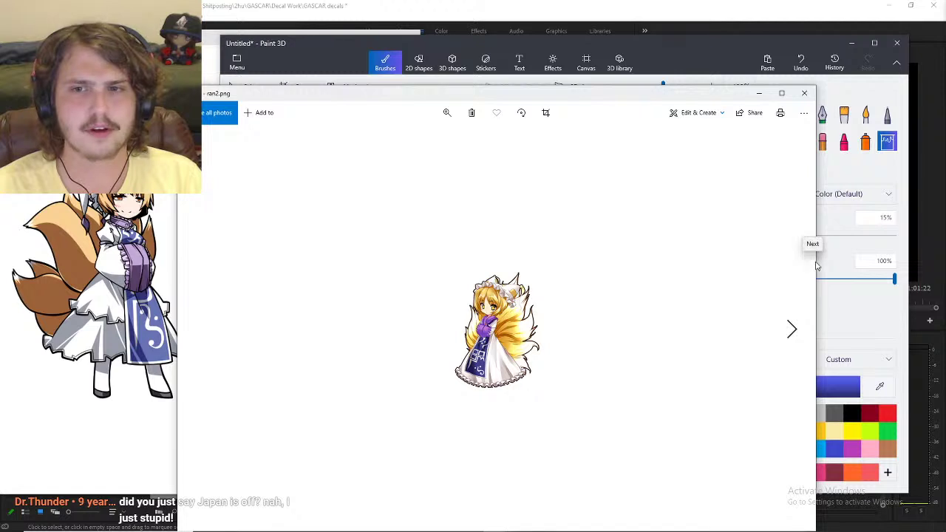
pyautogui.press('Right')
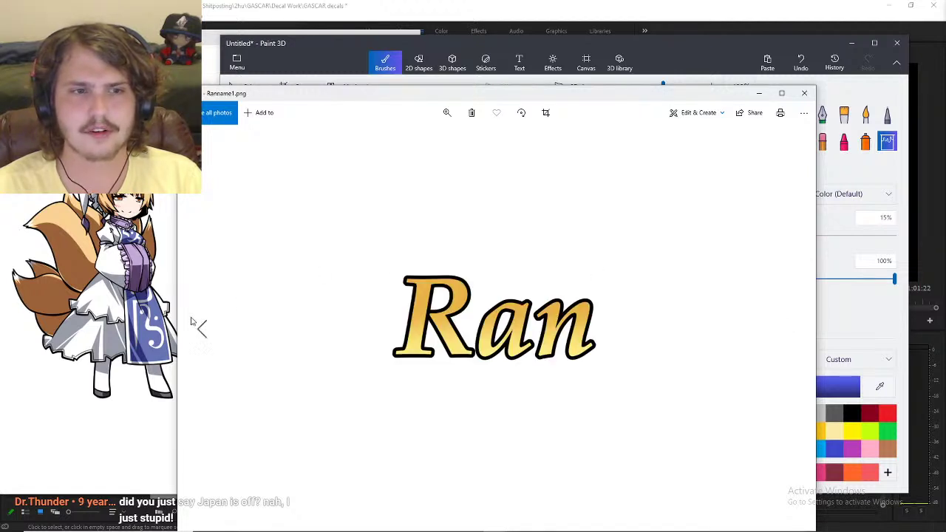
pyautogui.click(202, 329)
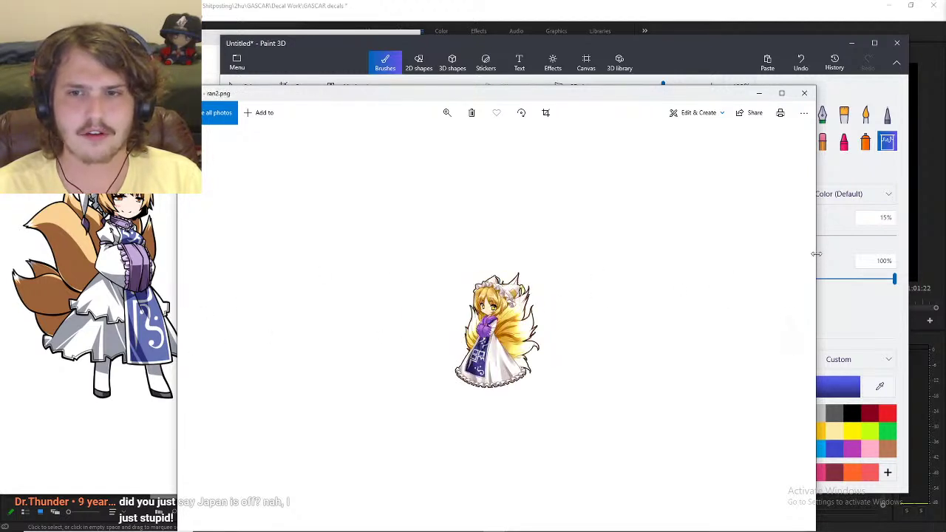
pyautogui.moveTo(816, 253)
pyautogui.mouseDown()
pyautogui.moveTo(564, 268)
pyautogui.moveTo(385, 295)
pyautogui.moveTo(459, 291)
pyautogui.mouseUp()
pyautogui.scroll(6, 324, 321)
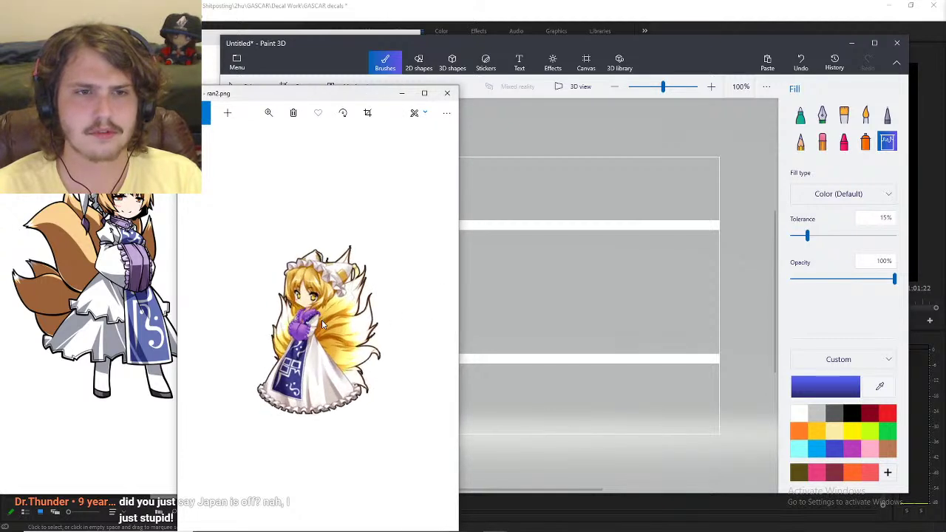
pyautogui.scroll(2, 324, 321)
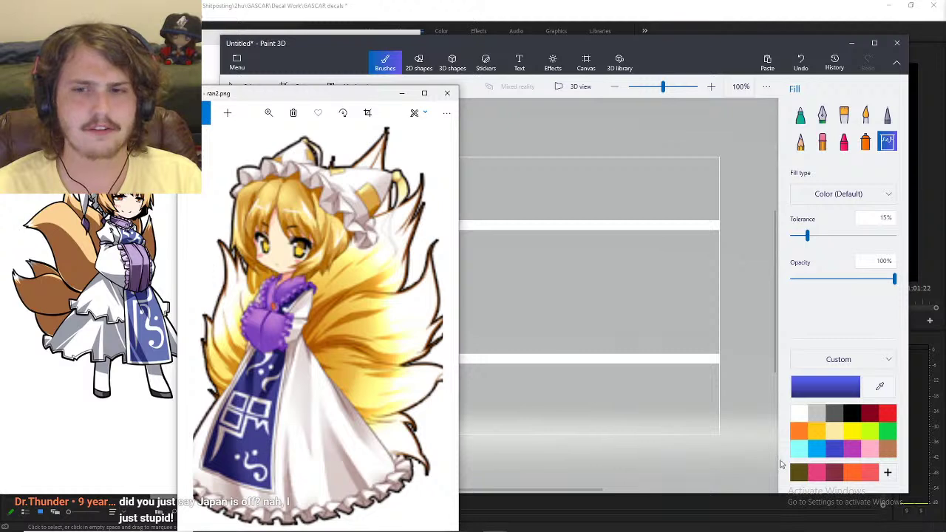
# - Try to sample the tabard's blue from the ran2.png and ran1.png images with the eyedropper
pyautogui.click(877, 391)
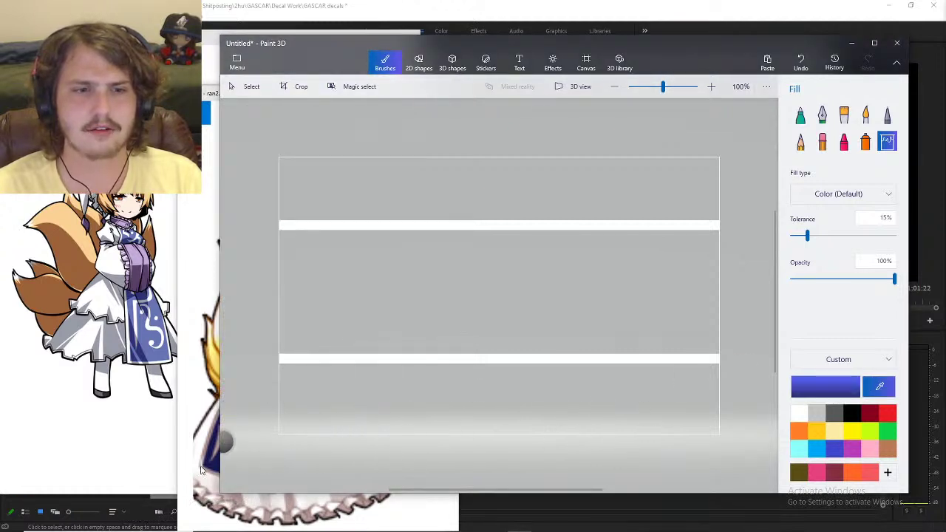
pyautogui.click(215, 440)
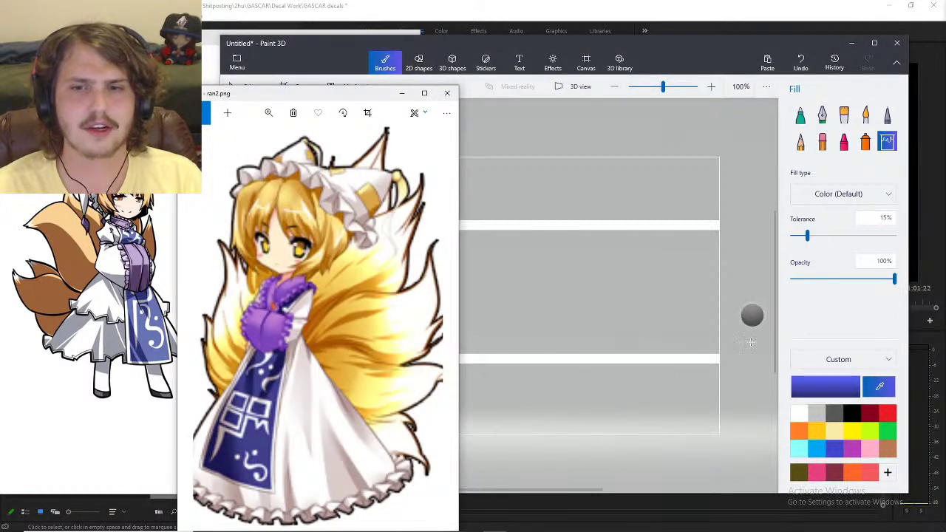
pyautogui.click(877, 391)
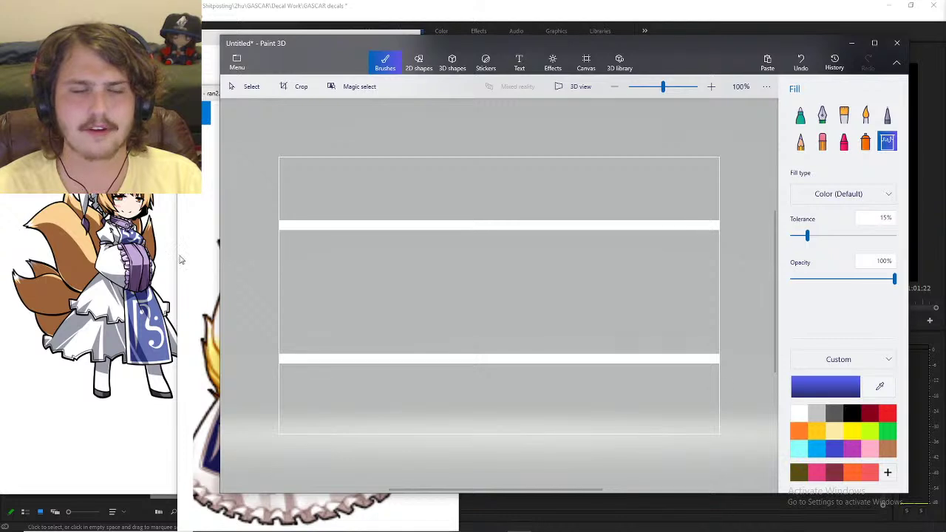
pyautogui.click(207, 256)
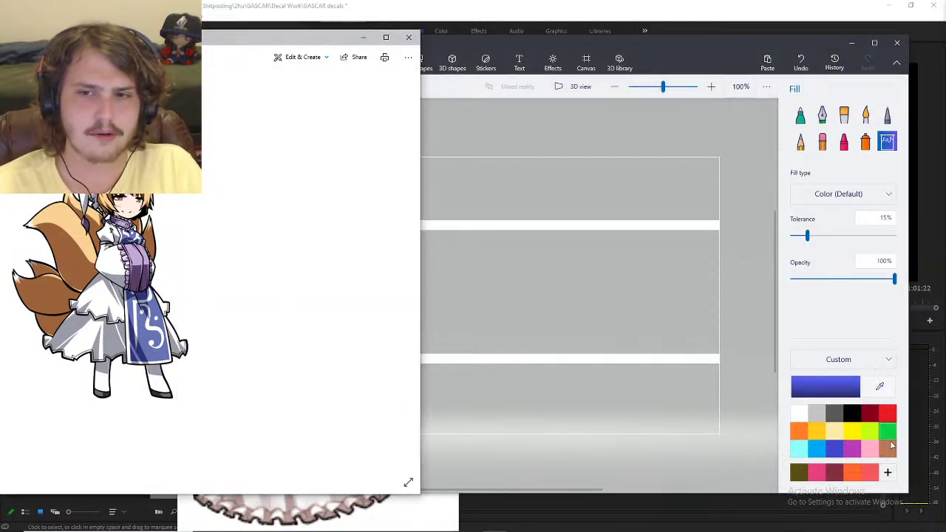
# - Add the custom colour 686ecc, checked against the tabard in ran2.png, and fill the band between the white stripes with it
pyautogui.click(891, 473)
pyautogui.click(891, 473)
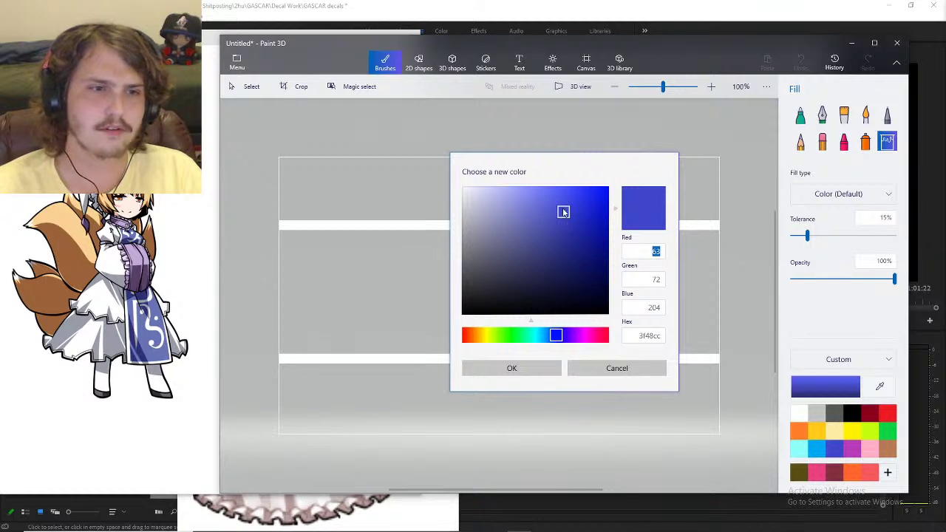
pyautogui.moveTo(563, 213); pyautogui.dragTo(534, 212)
pyautogui.click(319, 505)
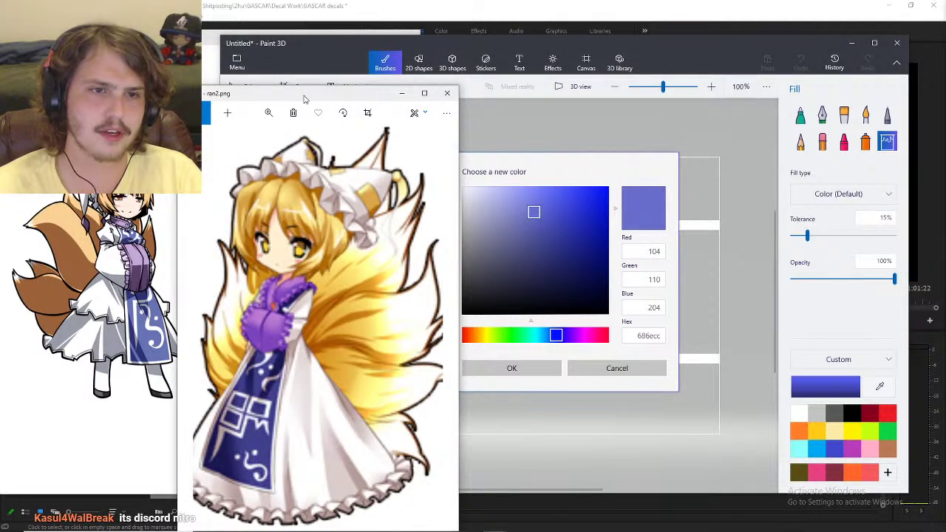
pyautogui.click(510, 368)
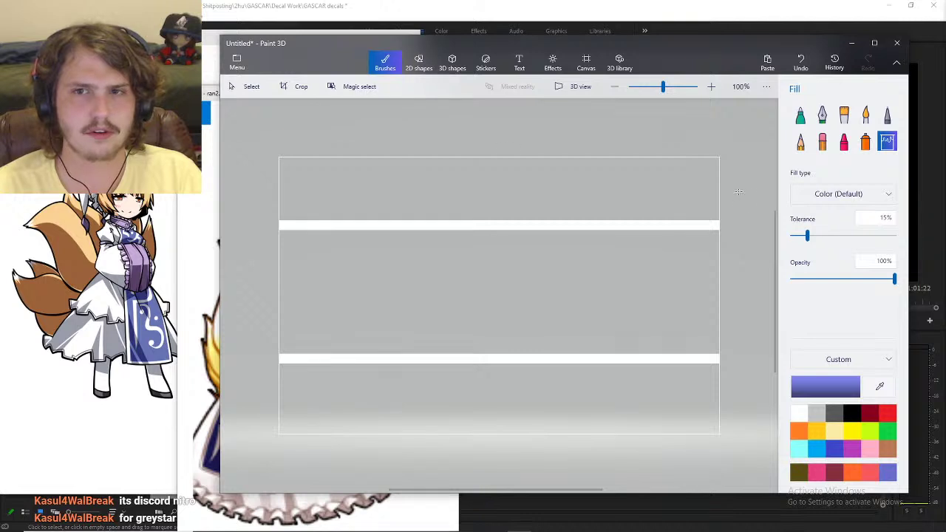
pyautogui.click(624, 276)
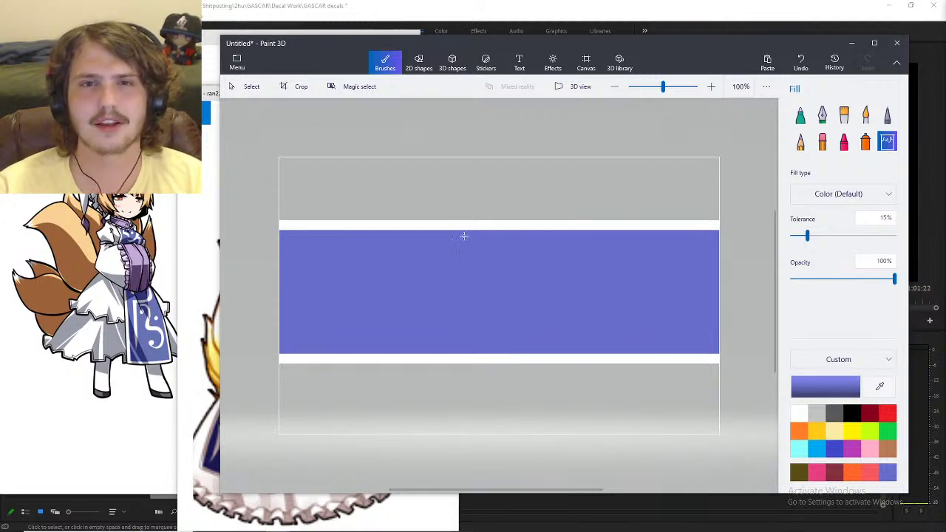
# - Narrow the blue band by moving its lower part with the white stripe up, and widen that selection to cover the canvas edge
pyautogui.click(418, 64)
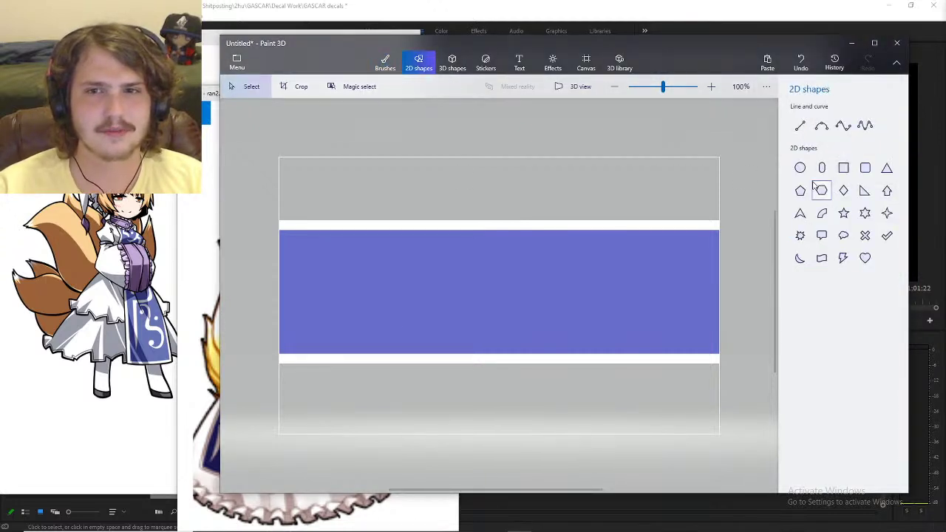
pyautogui.hotkey('alt', 'Tab')
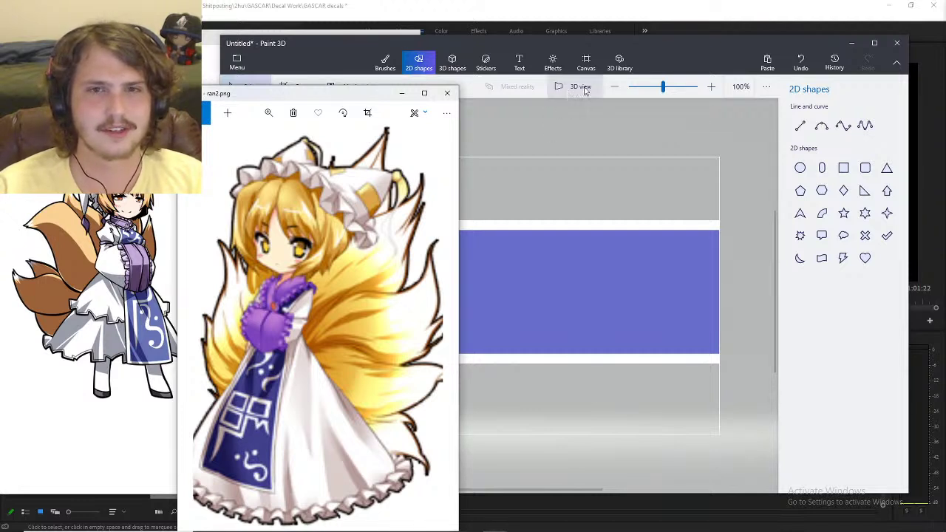
pyautogui.click(702, 45)
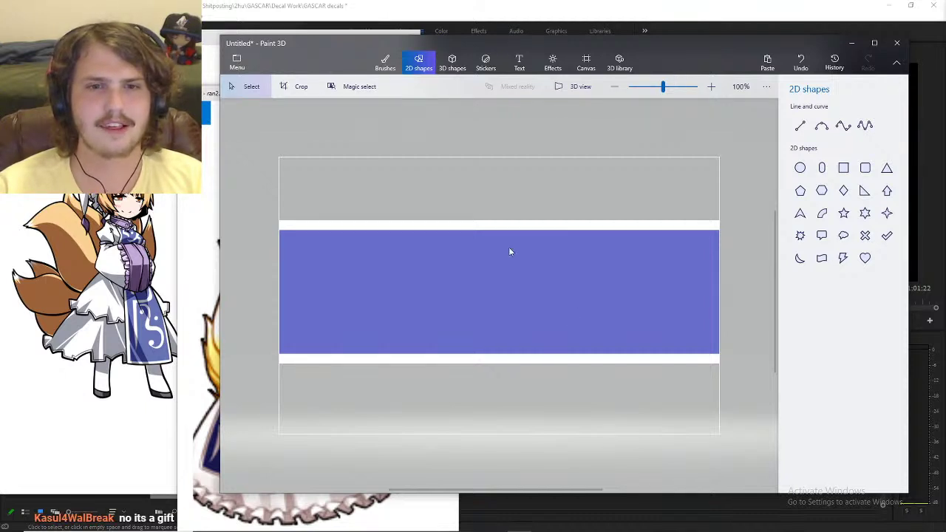
pyautogui.click(297, 87)
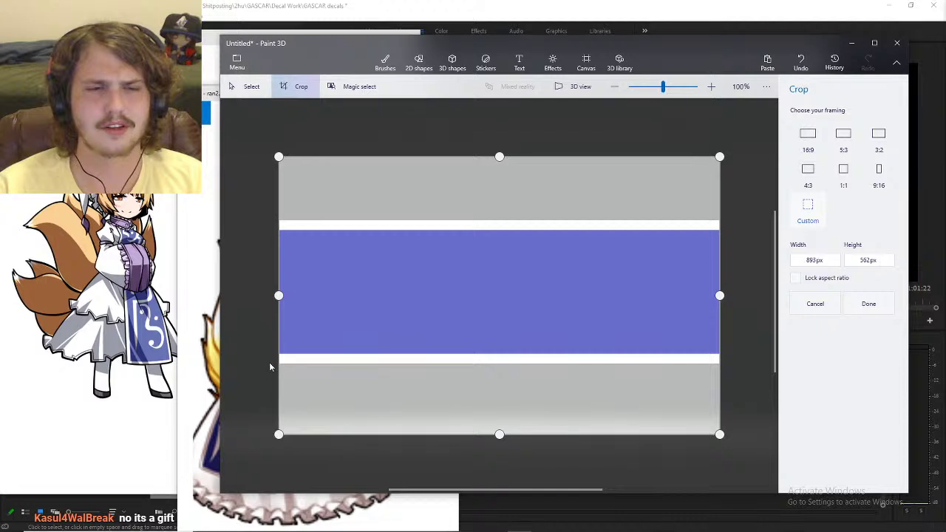
pyautogui.click(244, 86)
pyautogui.moveTo(254, 372); pyautogui.dragTo(771, 295)
pyautogui.moveTo(640, 345); pyautogui.dragTo(651, 311)
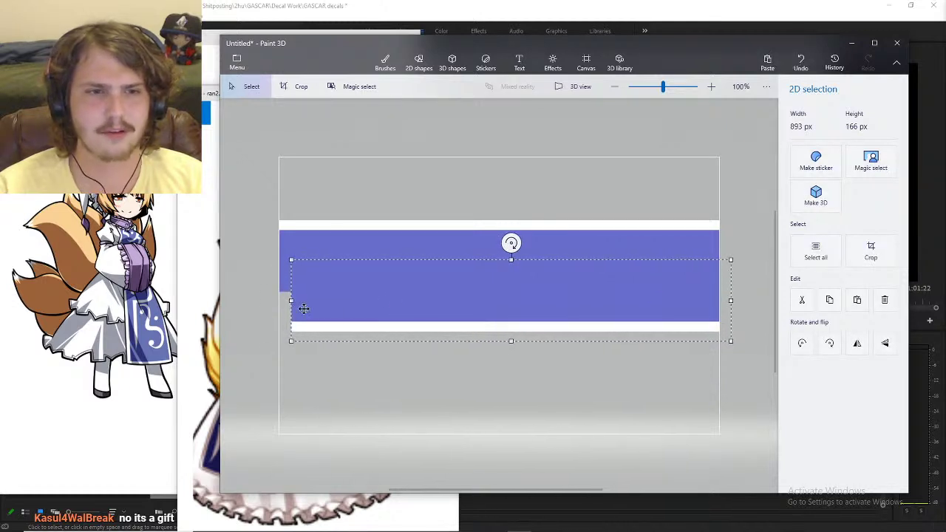
pyautogui.moveTo(291, 301); pyautogui.dragTo(264, 299)
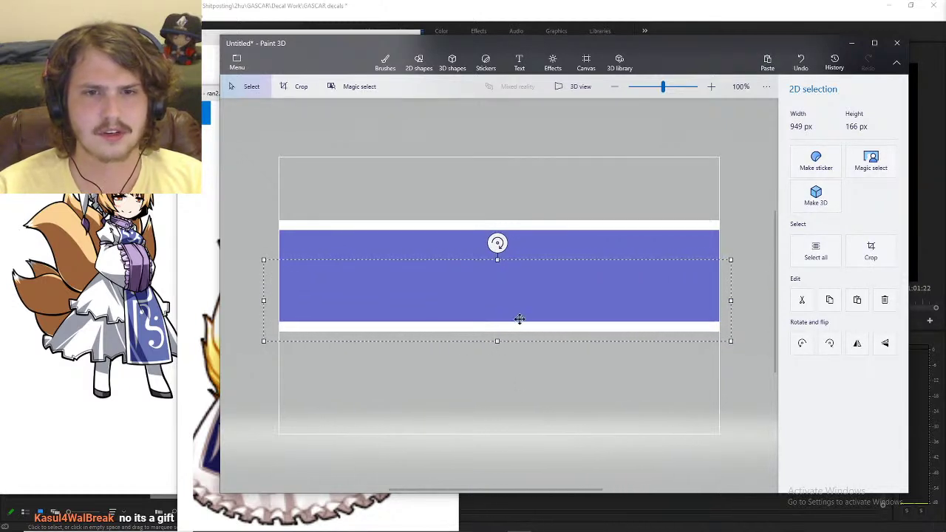
pyautogui.moveTo(517, 321)
pyautogui.mouseDown()
pyautogui.moveTo(522, 299)
pyautogui.moveTo(524, 309)
pyautogui.mouseUp()
pyautogui.hotkey('ctrl', 'w')
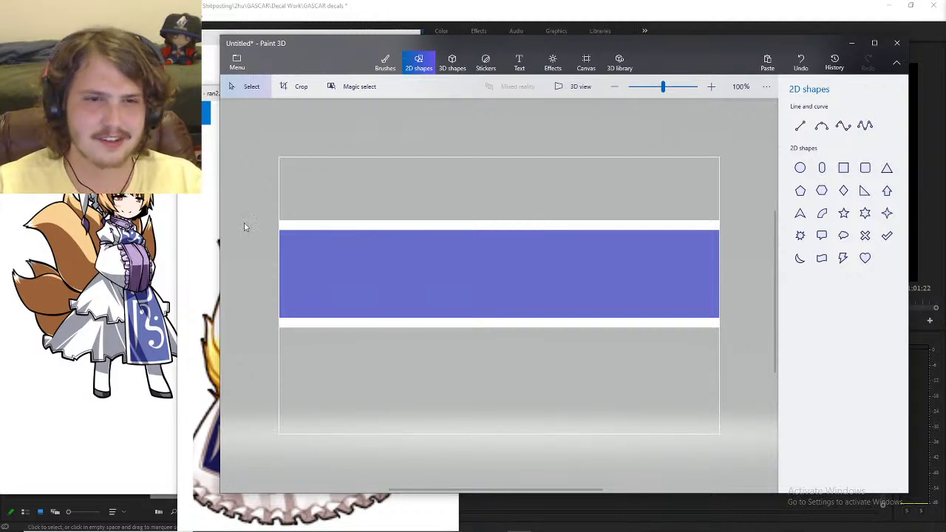
# - Select the whole blue band with its white borders and try to move it slightly down
pyautogui.moveTo(249, 184); pyautogui.dragTo(728, 381)
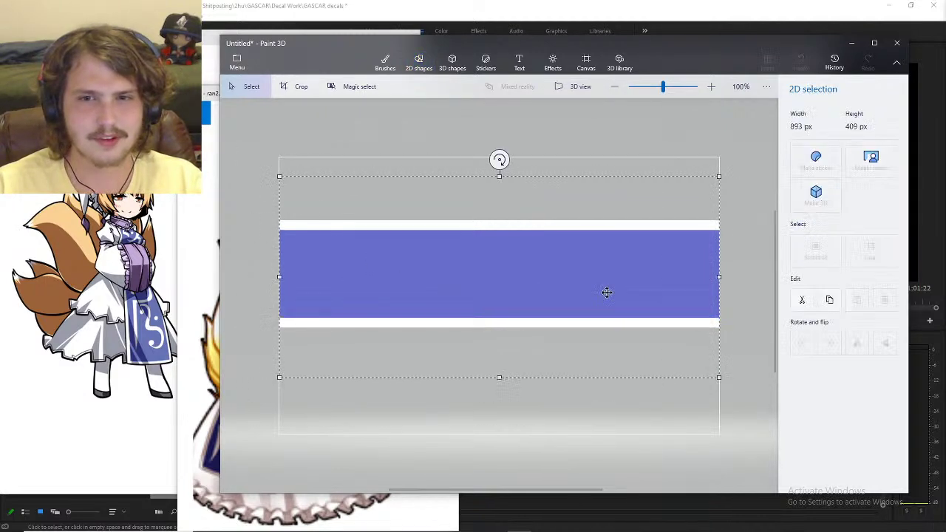
pyautogui.moveTo(606, 291)
pyautogui.mouseDown()
pyautogui.moveTo(604, 313)
pyautogui.moveTo(613, 306)
pyautogui.mouseUp()
pyautogui.press('Escape')
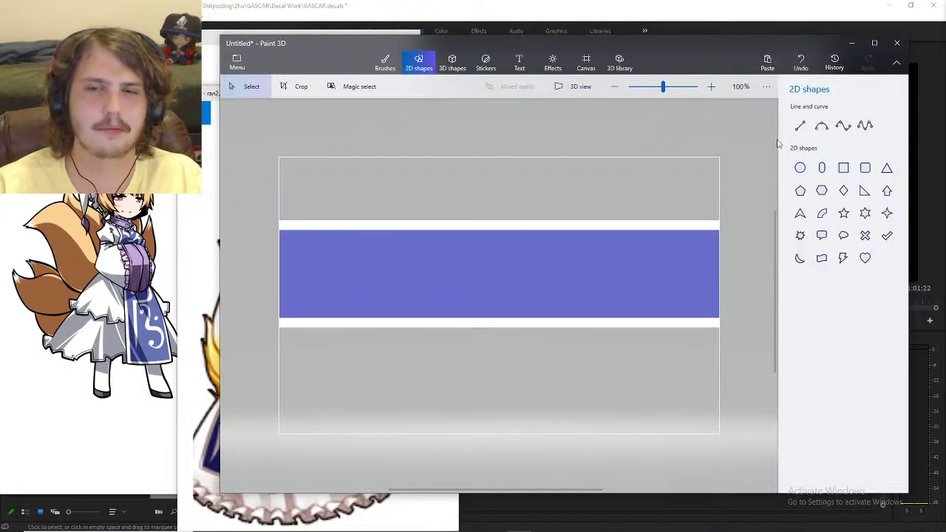
pyautogui.scroll(2, 776, 205)
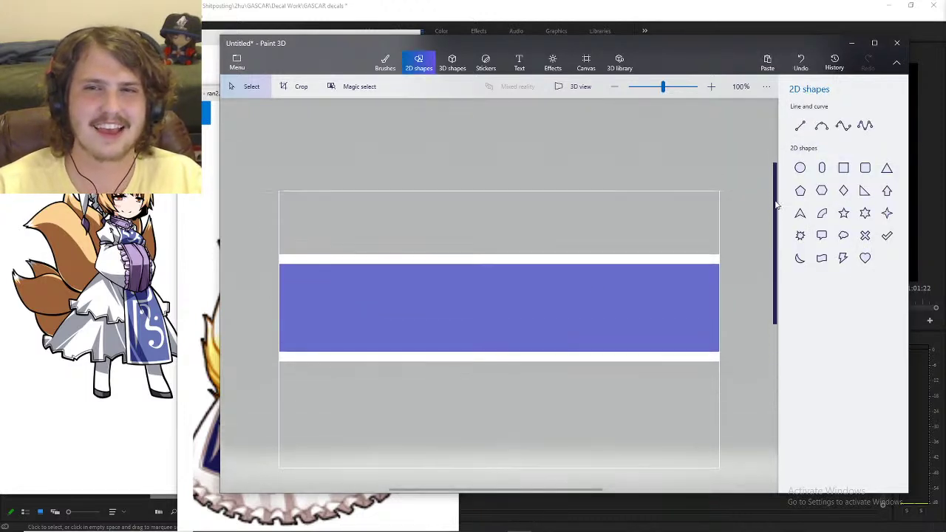
pyautogui.scroll(-2, 776, 206)
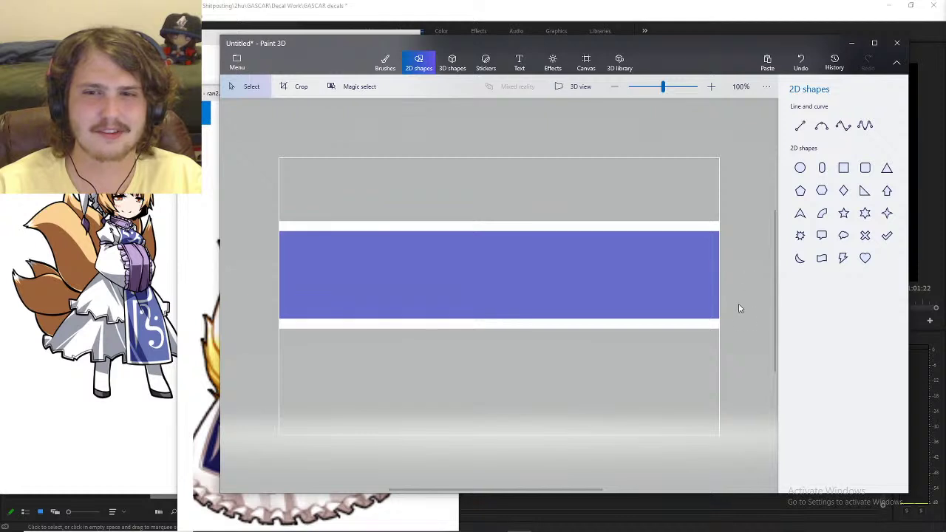
pyautogui.scroll(1, 776, 288)
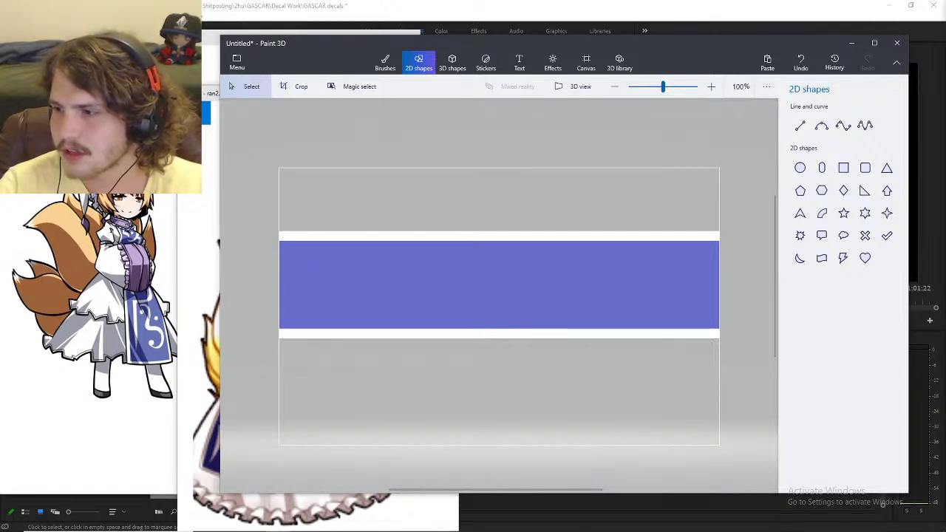
pyautogui.moveTo(518, 43); pyautogui.dragTo(531, 42)
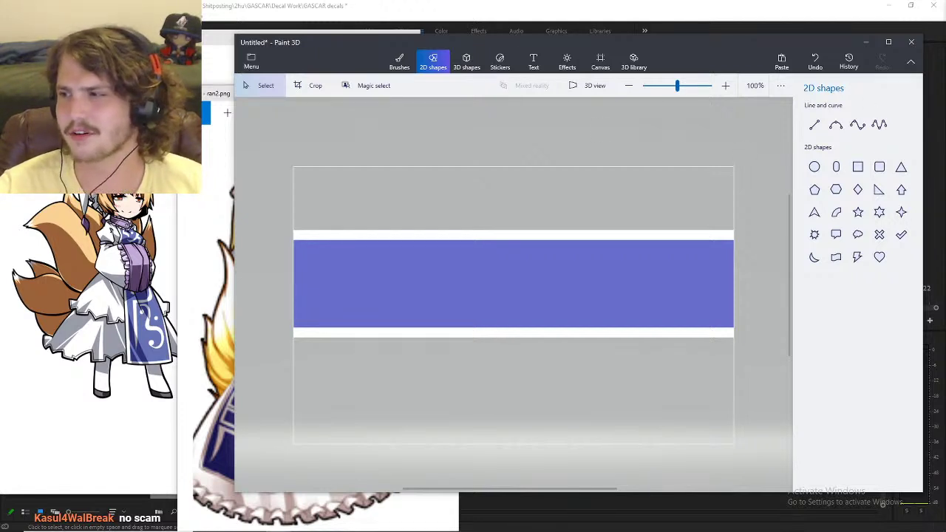
# - Draw a small unfilled square with a 20 px white outline on the band and try out its fill, line and finish options
pyautogui.click(857, 167)
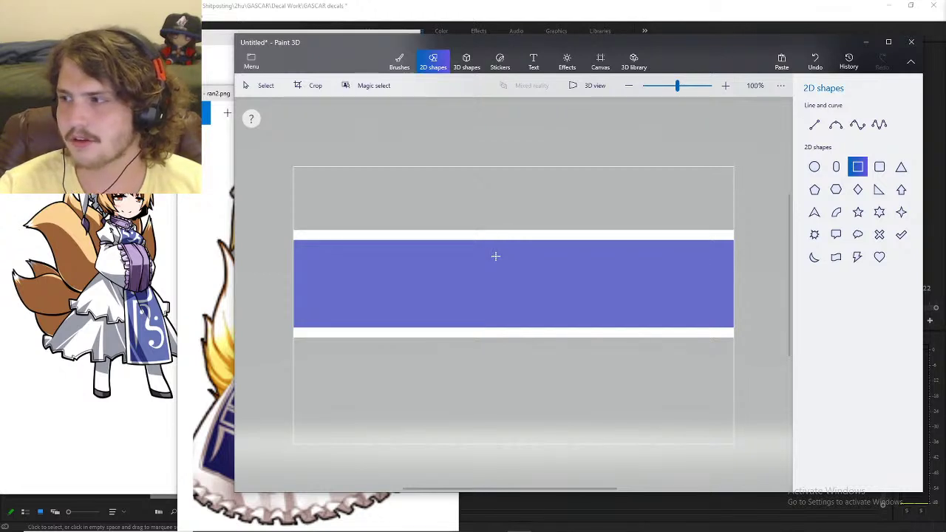
pyautogui.moveTo(506, 255); pyautogui.dragTo(521, 273)
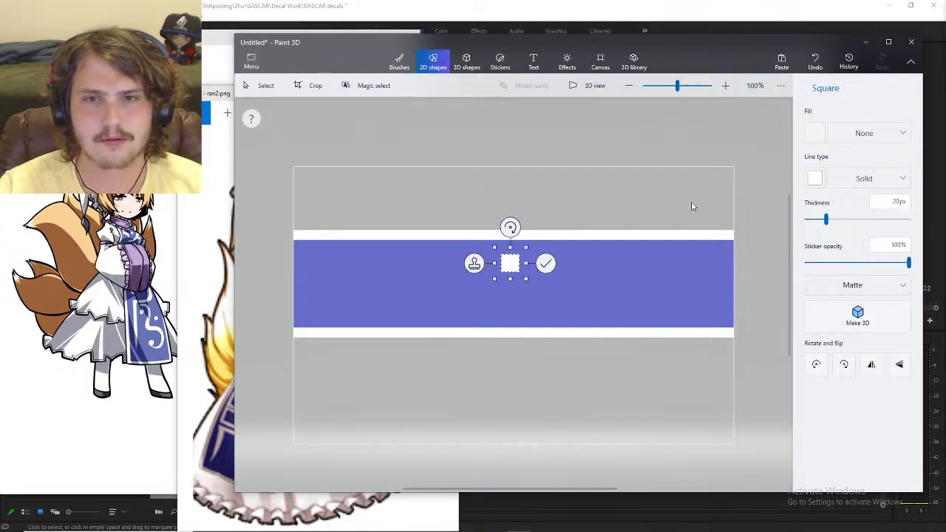
pyautogui.click(832, 135)
pyautogui.click(833, 135)
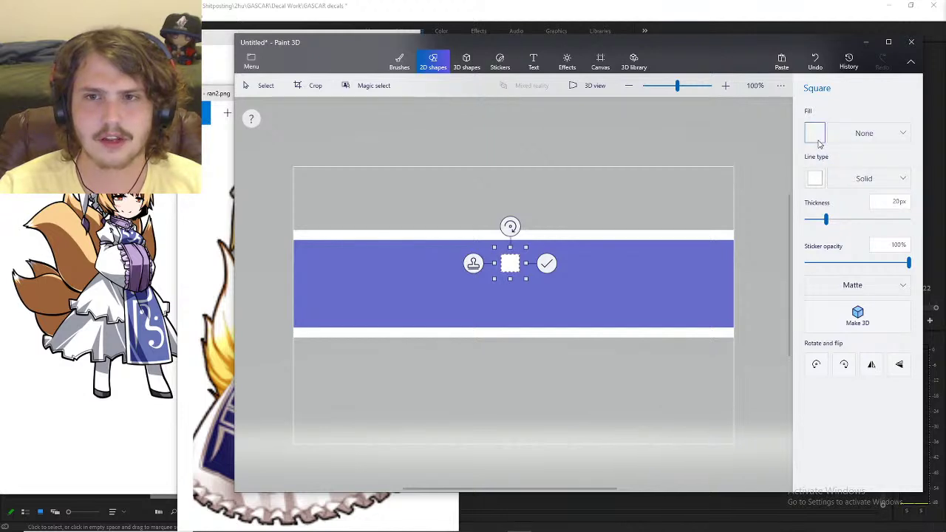
pyautogui.click(838, 180)
pyautogui.click(850, 179)
pyautogui.click(850, 133)
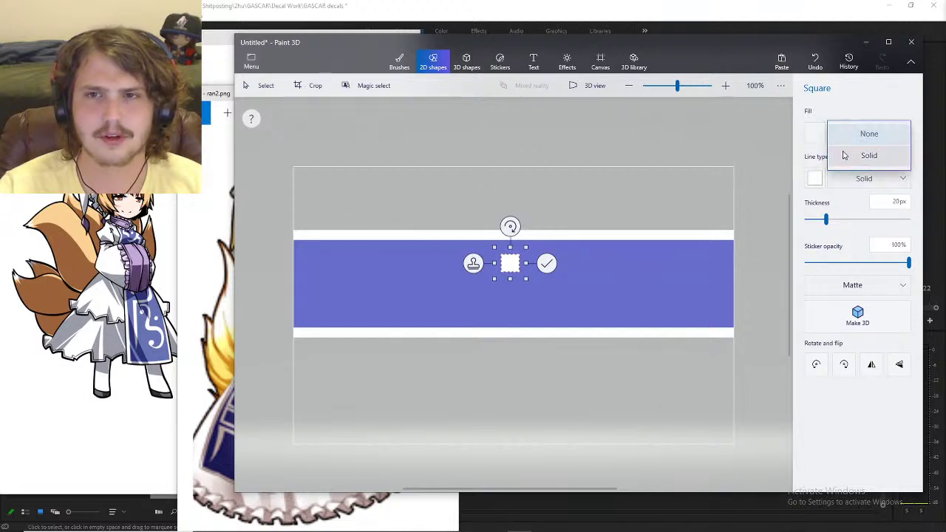
pyautogui.click(845, 153)
pyautogui.click(851, 134)
pyautogui.click(863, 113)
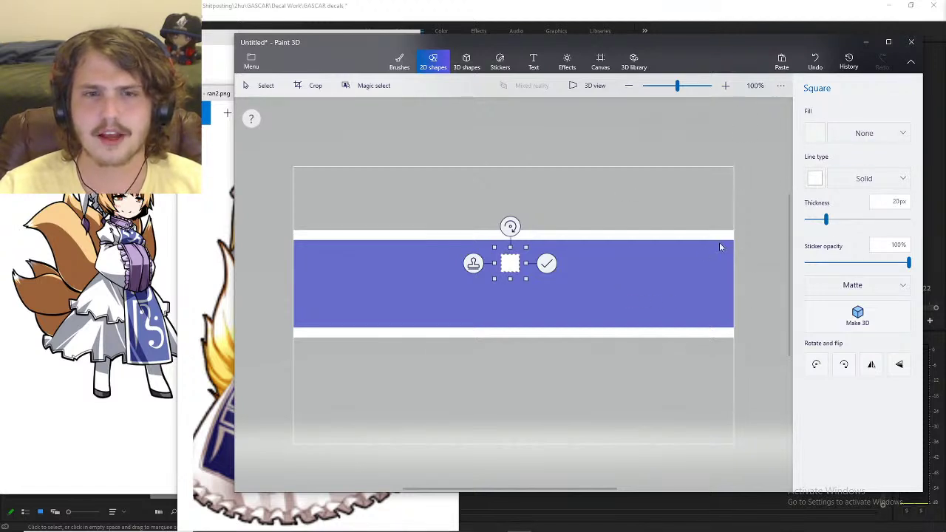
pyautogui.click(850, 287)
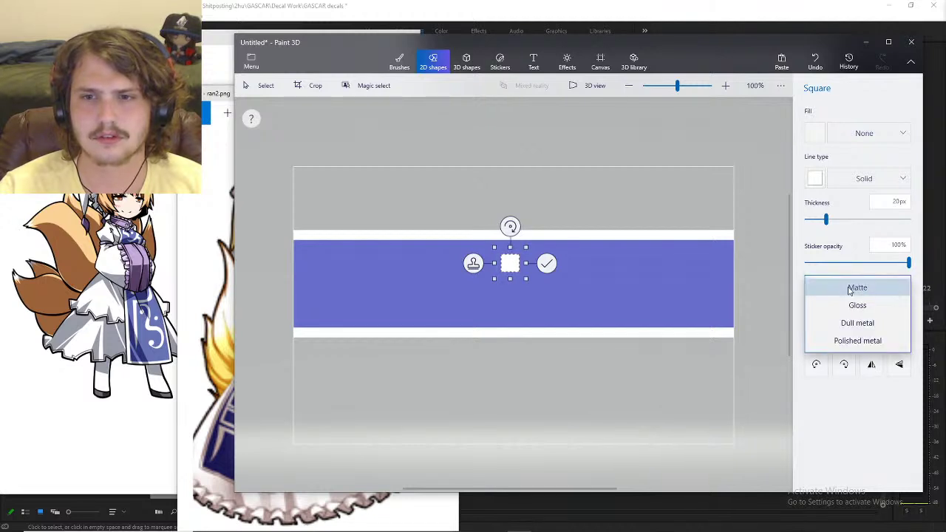
pyautogui.click(799, 225)
pyautogui.click(830, 182)
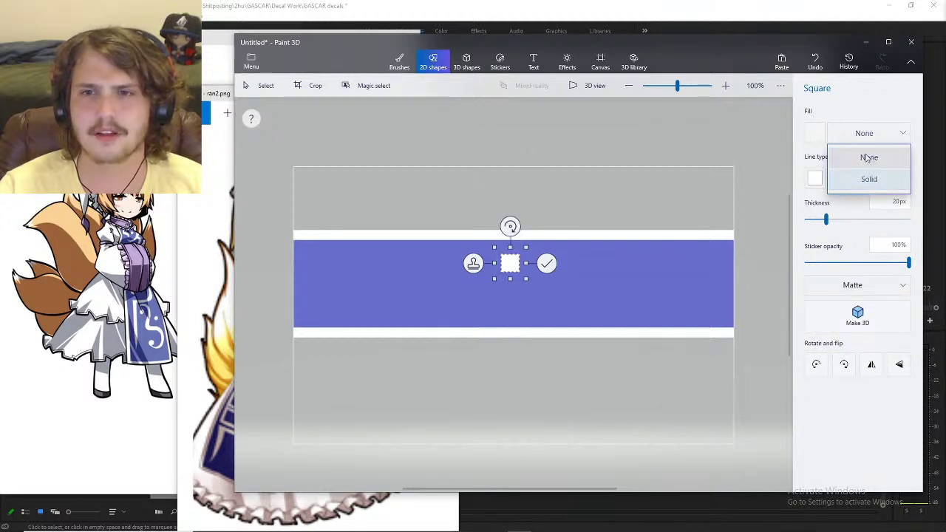
# - Switch the small square back and forth between a solid fill and a solid white outline, and delete the square
pyautogui.click(865, 155)
pyautogui.click(849, 185)
pyautogui.click(859, 201)
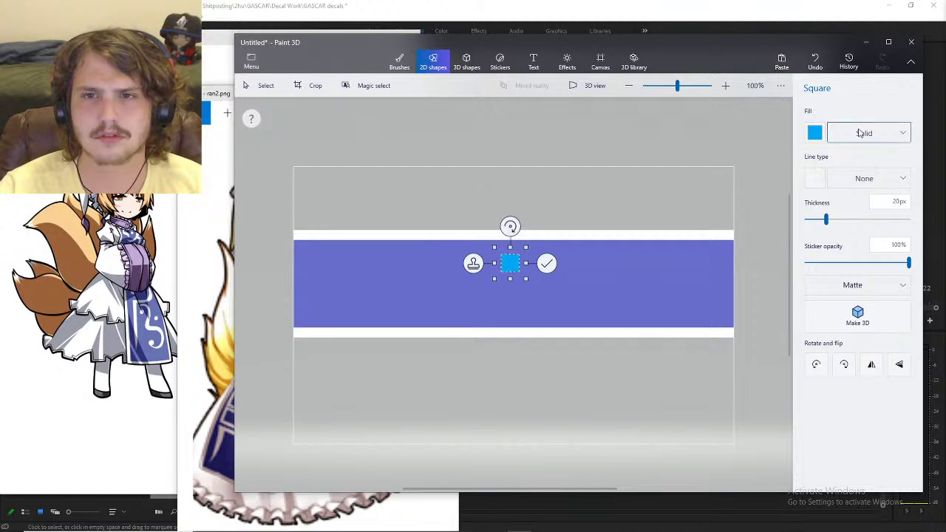
pyautogui.click(864, 135)
pyautogui.click(866, 118)
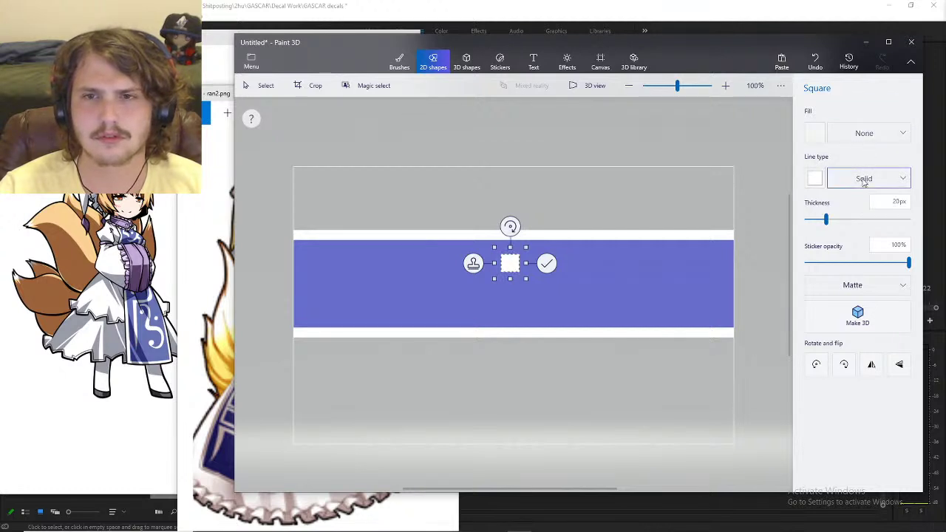
pyautogui.click(863, 173)
pyautogui.click(865, 156)
pyautogui.click(863, 178)
pyautogui.click(861, 200)
pyautogui.click(863, 134)
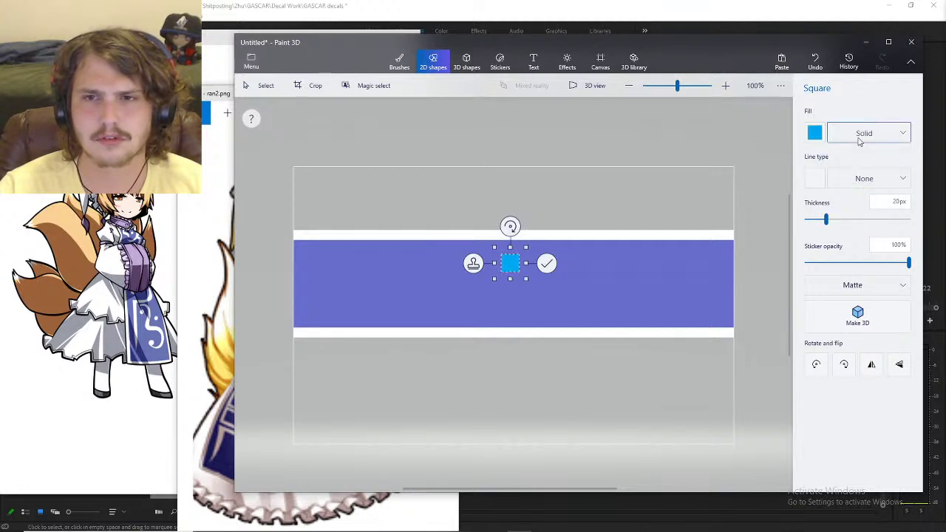
pyautogui.click(861, 118)
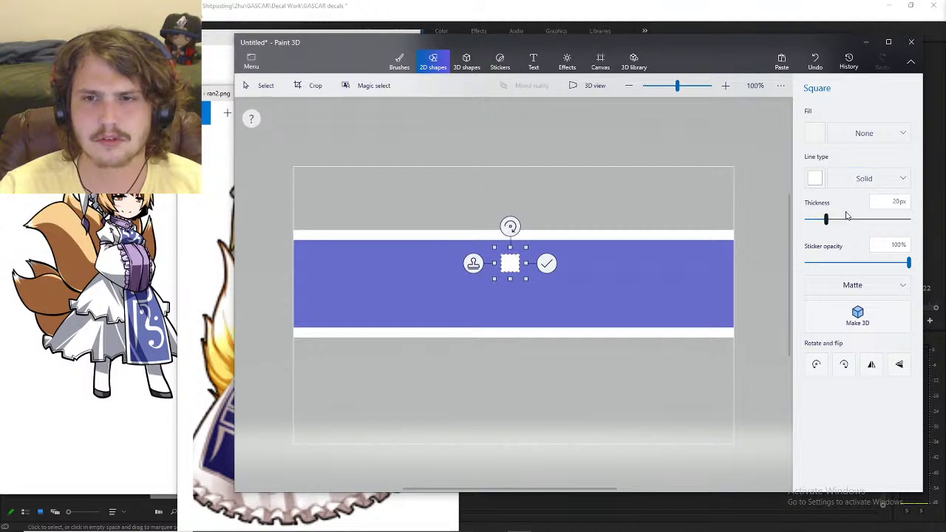
pyautogui.press('Delete')
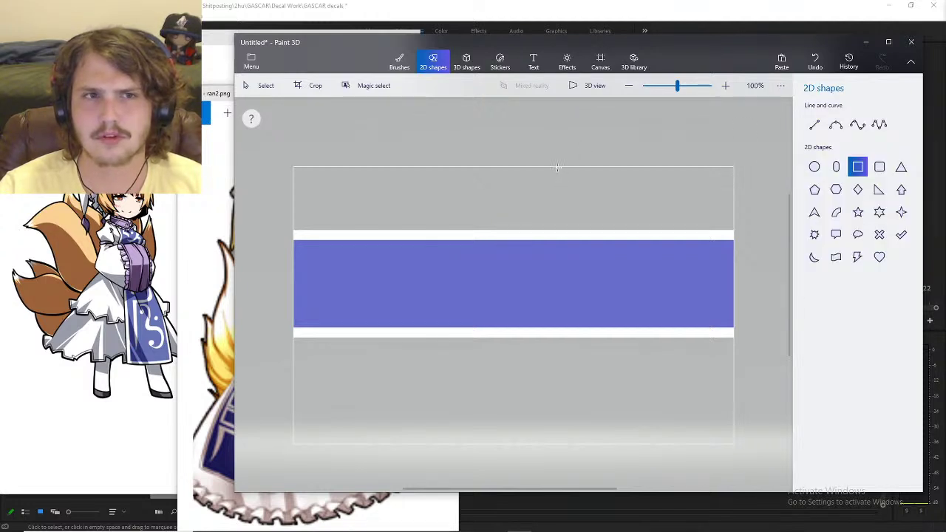
# - Draw a larger unfilled square with a 20 px white outline in the middle of the band and delete it
pyautogui.click(879, 169)
pyautogui.click(858, 167)
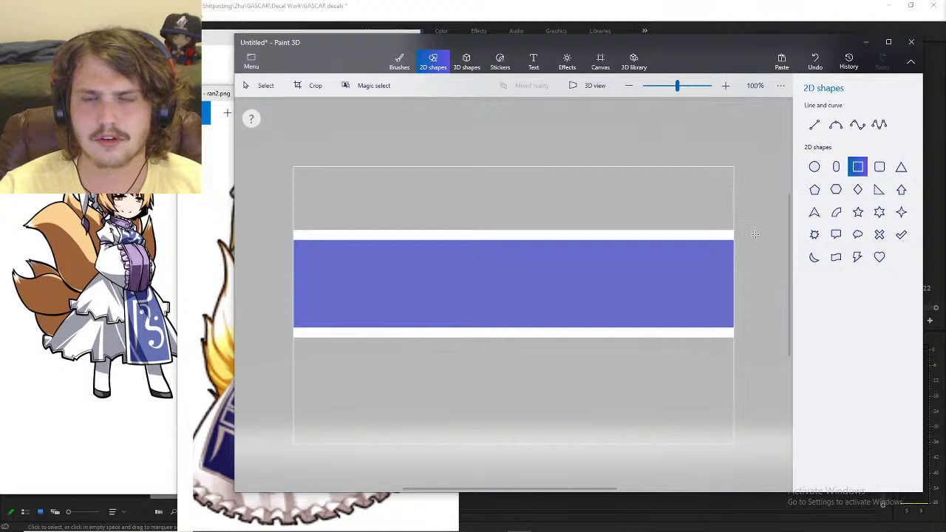
pyautogui.moveTo(496, 261); pyautogui.dragTo(555, 319)
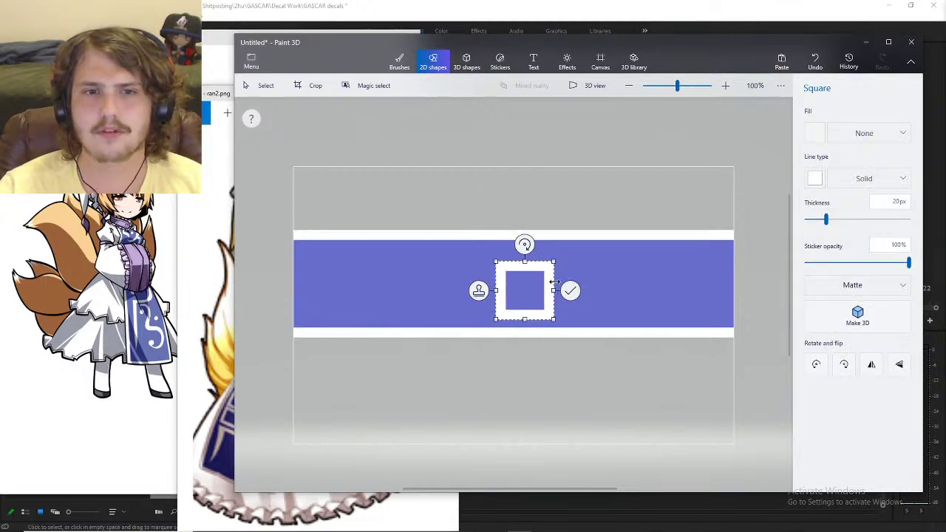
pyautogui.press('Delete')
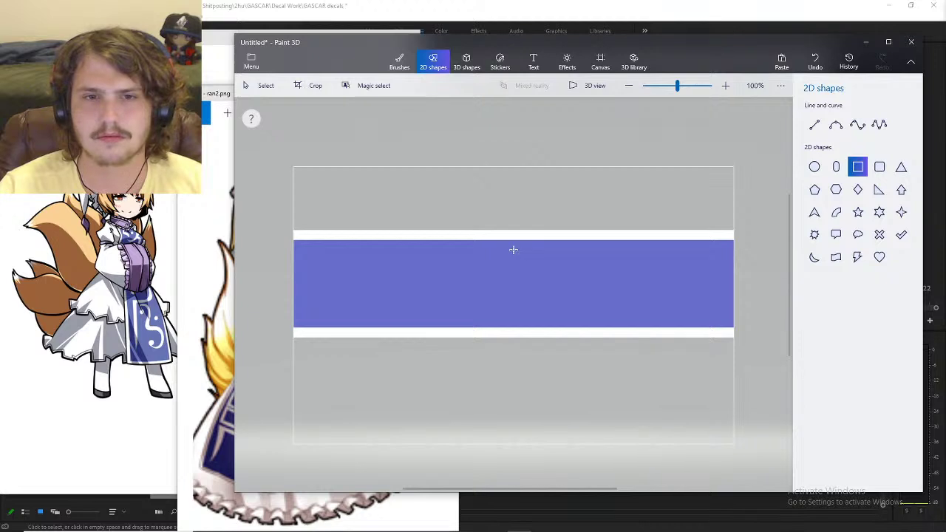
# - Draw a small unfilled square on the upper middle of the blue band with a solid white outline 8 px thick
pyautogui.moveTo(519, 254); pyautogui.dragTo(544, 280)
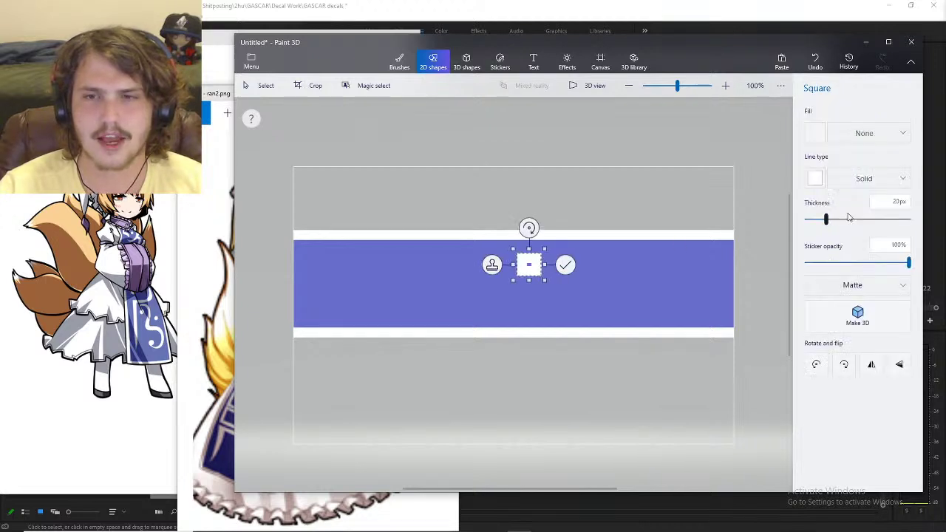
pyautogui.press('Left')
pyautogui.press('Left')
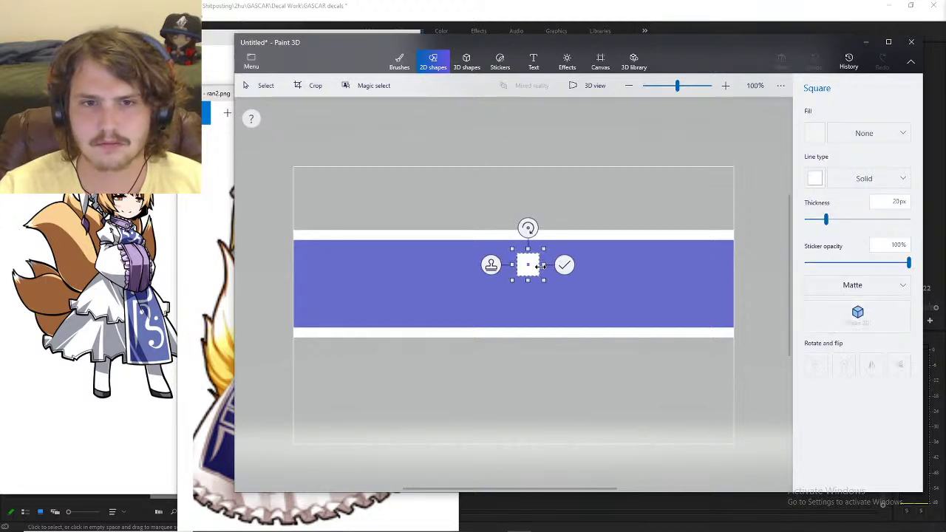
pyautogui.moveTo(826, 219)
pyautogui.mouseDown()
pyautogui.moveTo(809, 225)
pyautogui.moveTo(817, 230)
pyautogui.mouseUp()
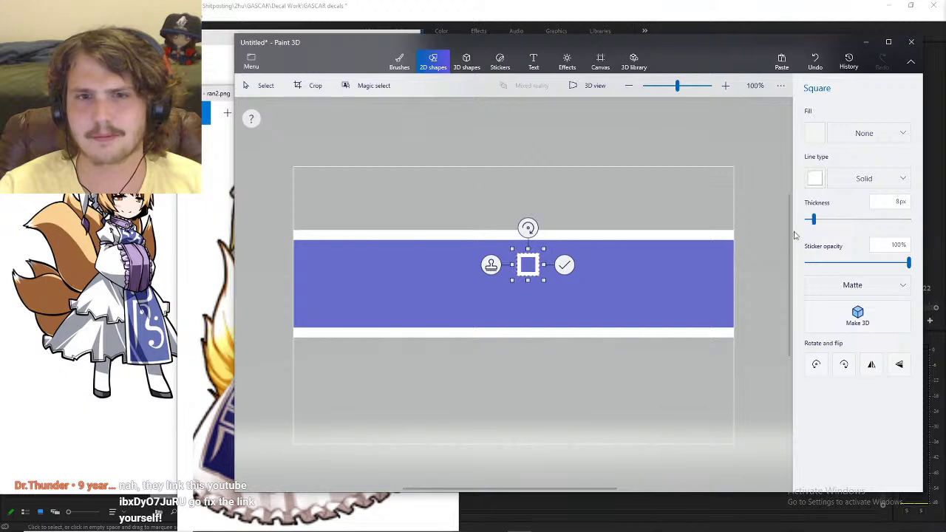
# - Place the small white-outlined square and add two pasted copies, one directly below it and one beside the lower copy
pyautogui.moveTo(528, 266); pyautogui.dragTo(525, 267)
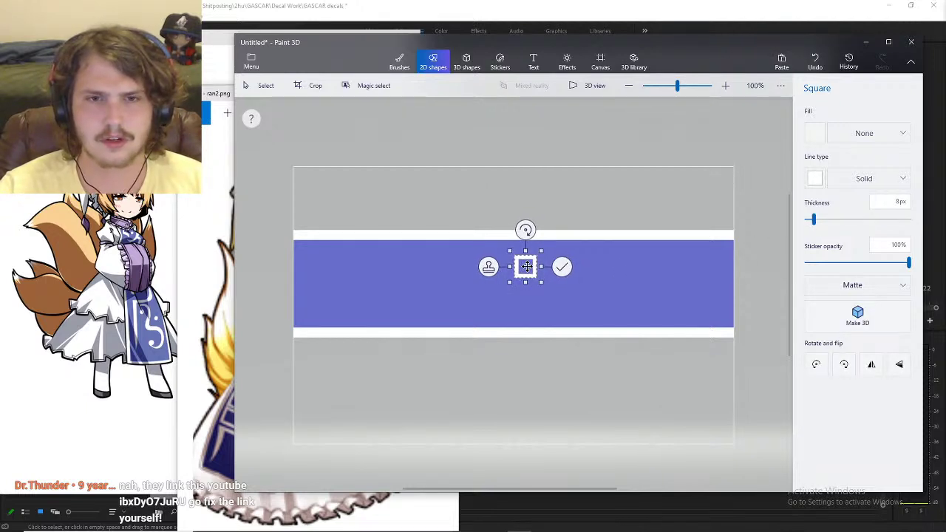
pyautogui.hotkey('ctrl', 'v')
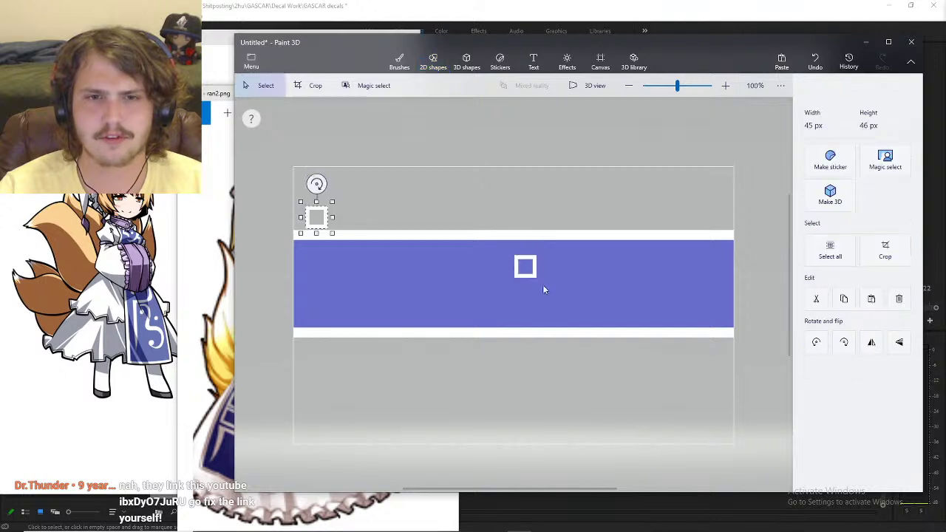
pyautogui.moveTo(317, 215); pyautogui.dragTo(526, 298)
pyautogui.click(586, 274)
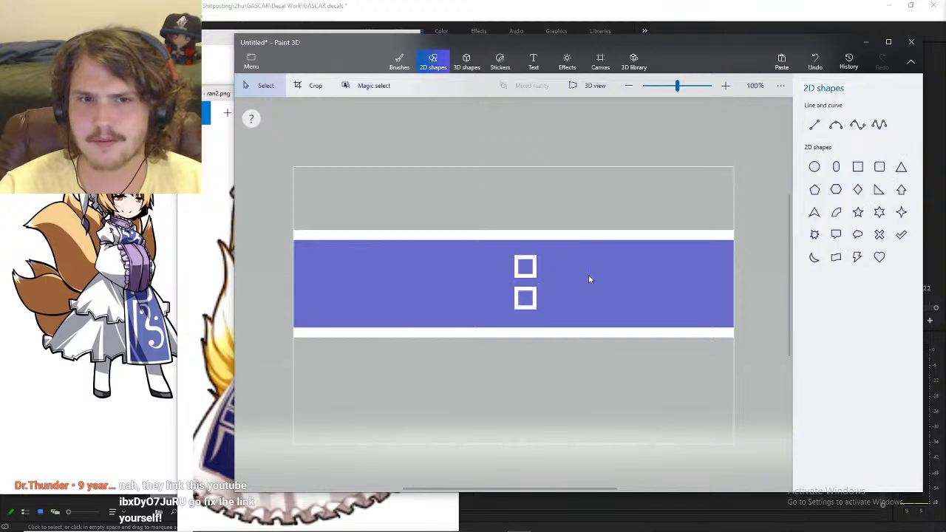
pyautogui.hotkey('ctrl', 'v')
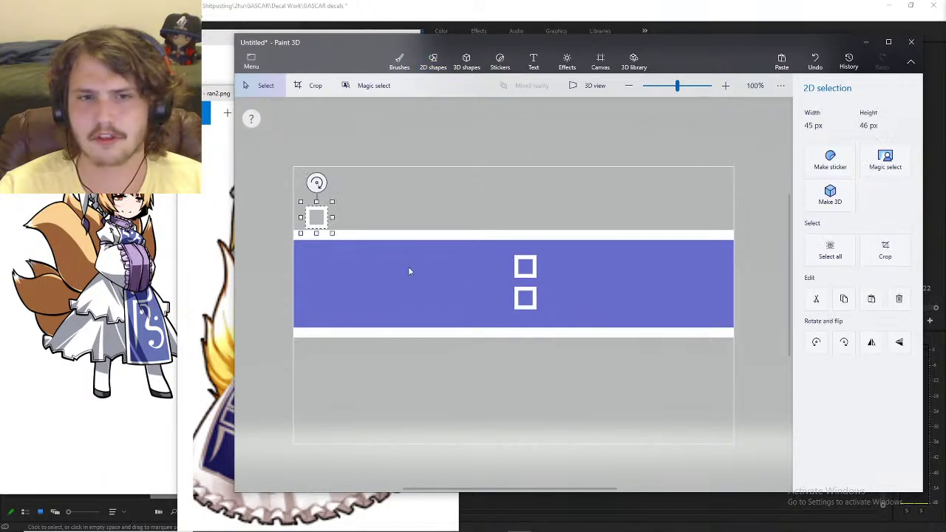
pyautogui.moveTo(312, 216); pyautogui.dragTo(554, 298)
pyautogui.click(619, 293)
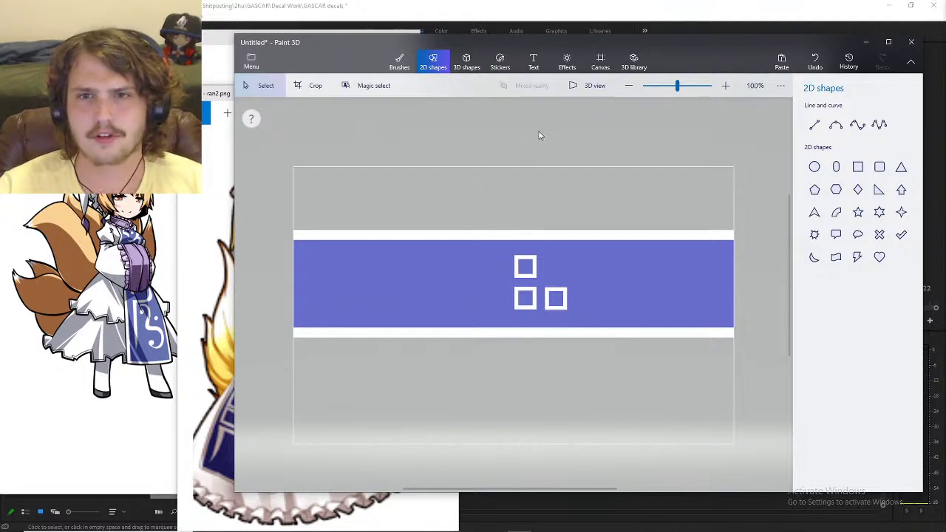
# - Draw an L of two white 8 px straight lines beside the upper square, one vertical and one running horizontally from its foot
pyautogui.click(816, 125)
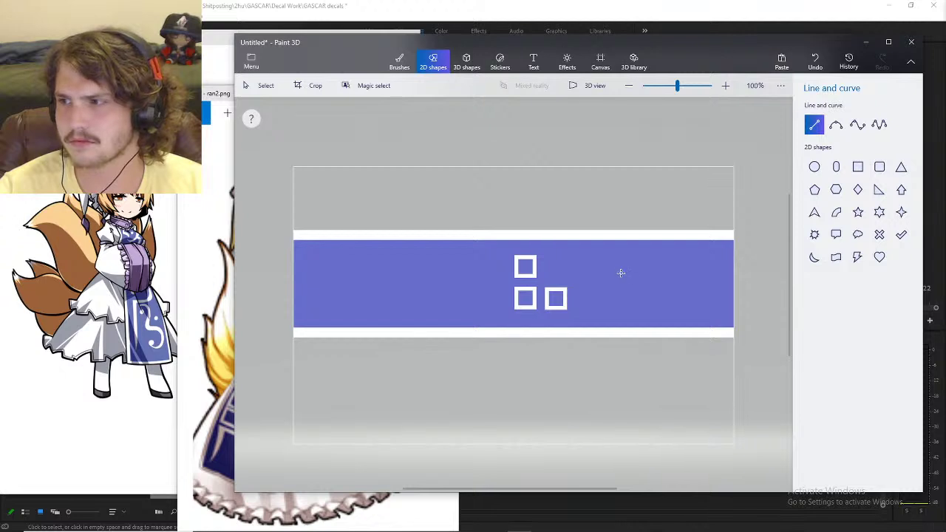
pyautogui.moveTo(548, 260)
pyautogui.mouseDown()
pyautogui.moveTo(546, 279)
pyautogui.moveTo(545, 255)
pyautogui.mouseUp()
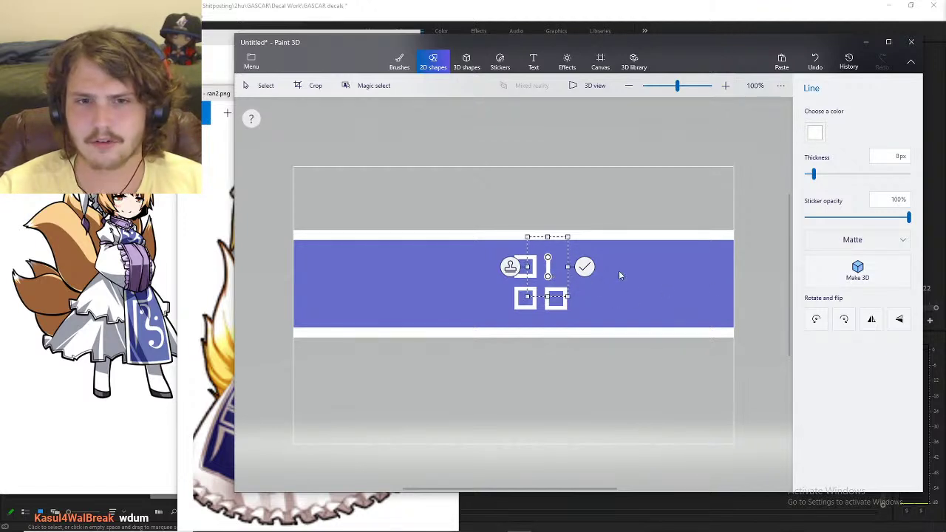
pyautogui.click(583, 270)
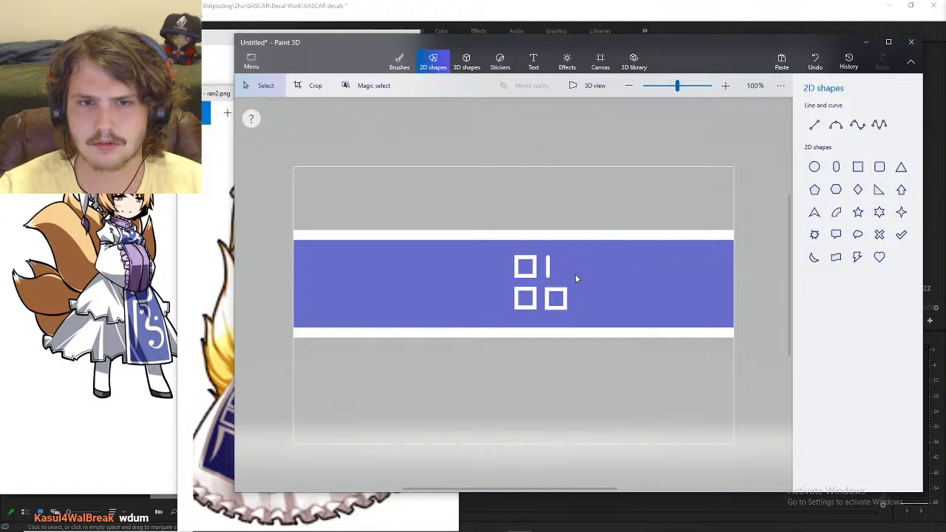
pyautogui.click(813, 124)
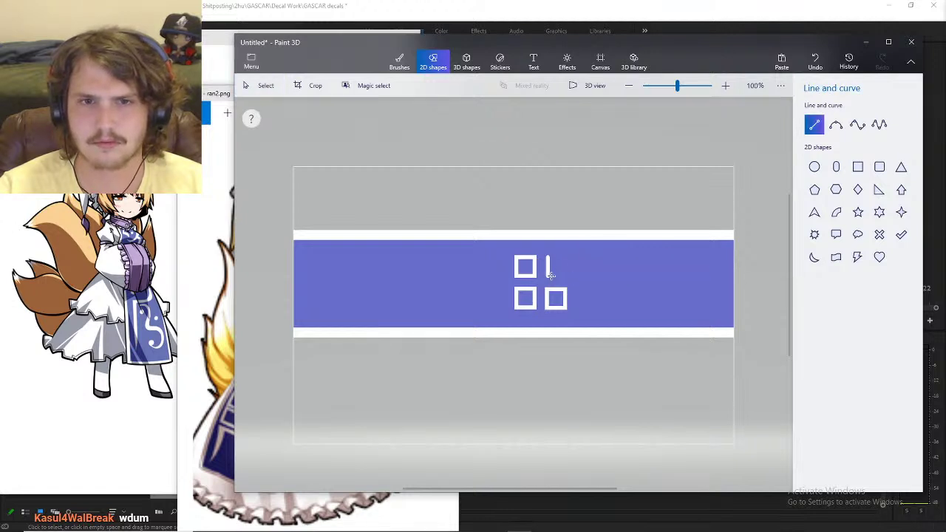
pyautogui.moveTo(548, 275)
pyautogui.mouseDown()
pyautogui.moveTo(584, 278)
pyautogui.moveTo(576, 276)
pyautogui.mouseUp()
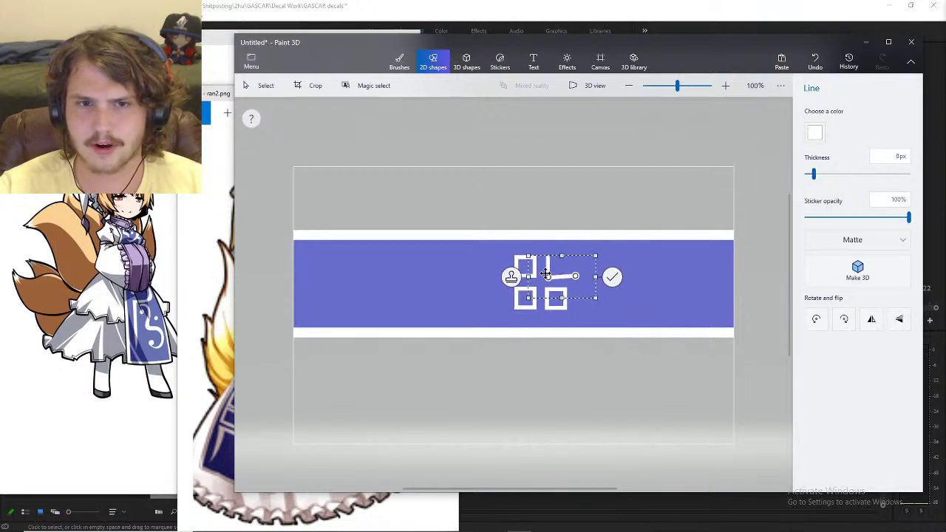
pyautogui.scroll(5, 546, 272)
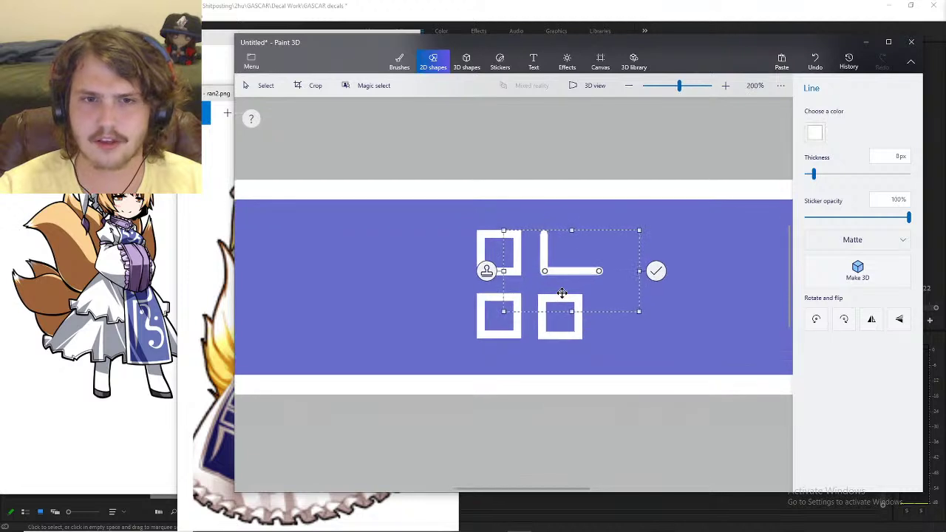
pyautogui.click(656, 271)
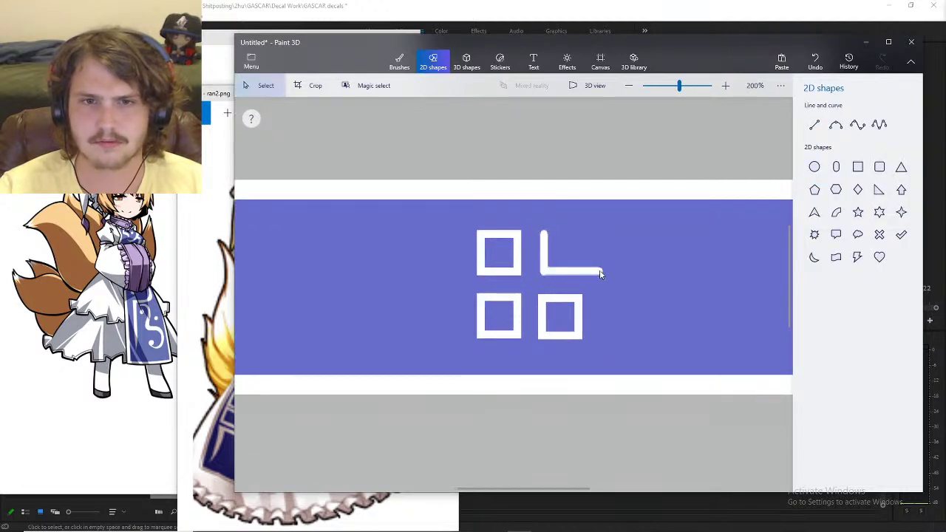
pyautogui.click(814, 124)
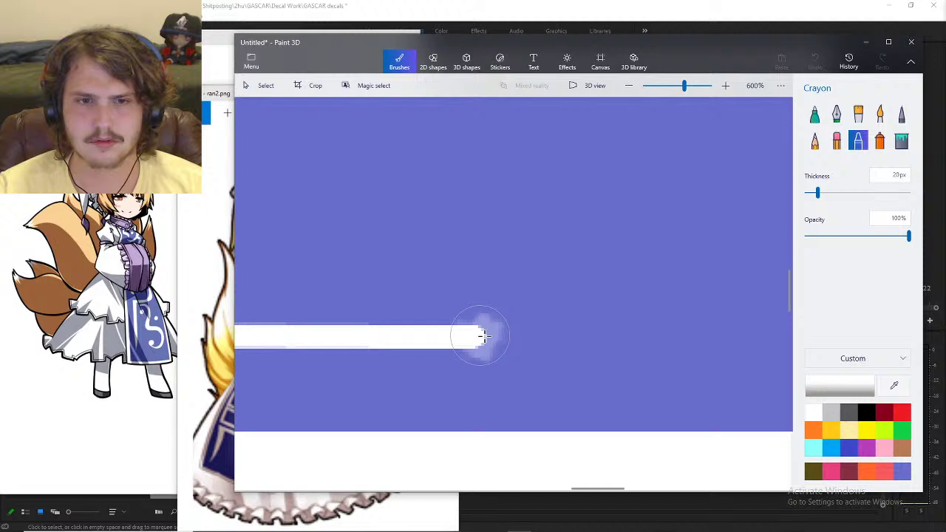
# - Try a 20 px white crayon stroke at the end of the long line, undo it and set the crayon thickness to 10 px
pyautogui.moveTo(481, 333); pyautogui.dragTo(528, 335)
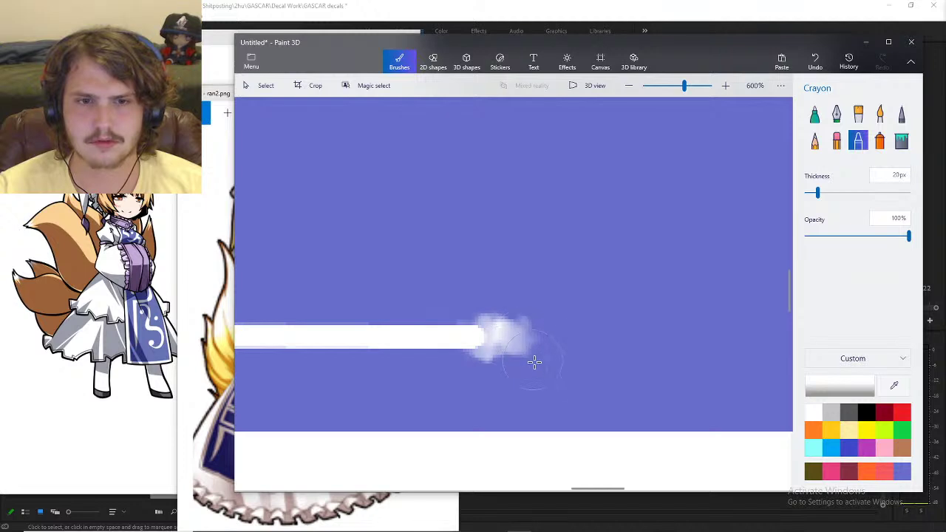
pyautogui.hotkey('ctrl', 'z')
pyautogui.moveTo(818, 193); pyautogui.dragTo(806, 193)
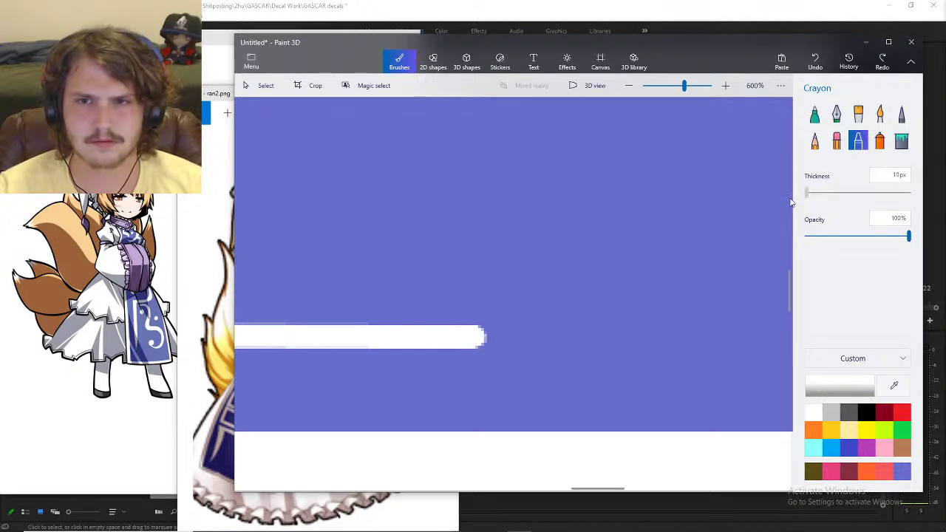
# - Try extending the end of the long white line with 10 px crayon strokes, undoing each attempt
pyautogui.moveTo(473, 337); pyautogui.dragTo(578, 337)
pyautogui.hotkey('ctrl', 'z')
pyautogui.hotkey('ctrl', 'z')
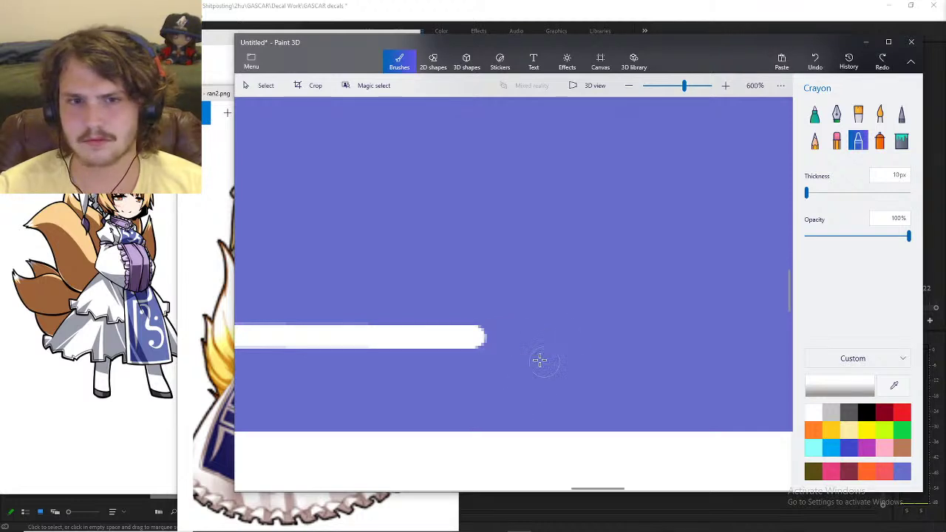
pyautogui.moveTo(477, 336); pyautogui.dragTo(595, 336)
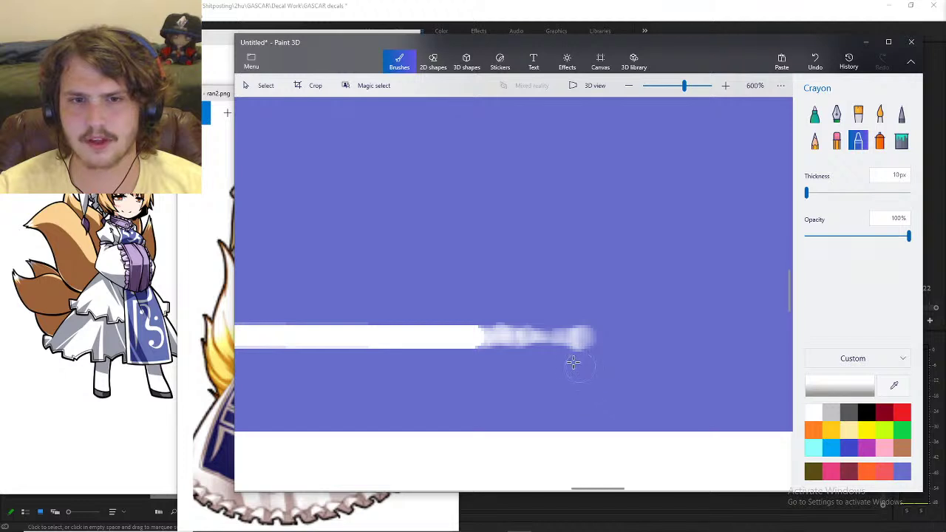
pyautogui.hotkey('ctrl', 'z')
pyautogui.moveTo(478, 338); pyautogui.dragTo(580, 337)
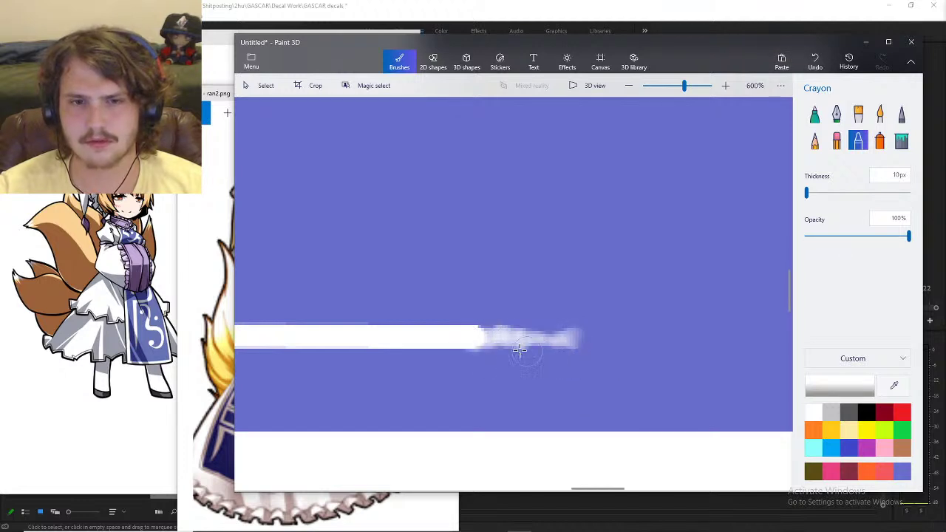
pyautogui.hotkey('ctrl', 'z')
pyautogui.moveTo(478, 337); pyautogui.dragTo(603, 343)
pyautogui.hotkey('ctrl', 'z')
pyautogui.hotkey('ctrl', 'z')
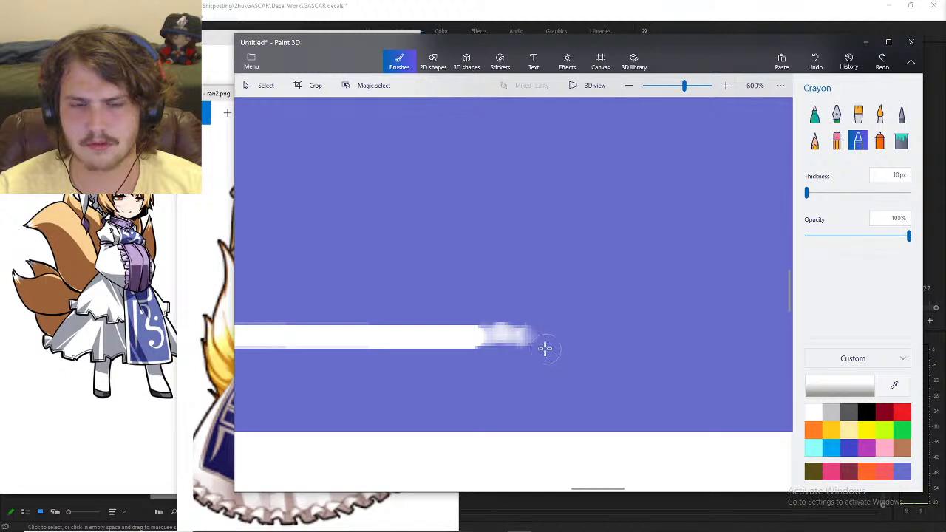
# - Extend the long line's end into a short, rough fading tail with 10 px white crayon strokes
pyautogui.moveTo(528, 337); pyautogui.dragTo(573, 339)
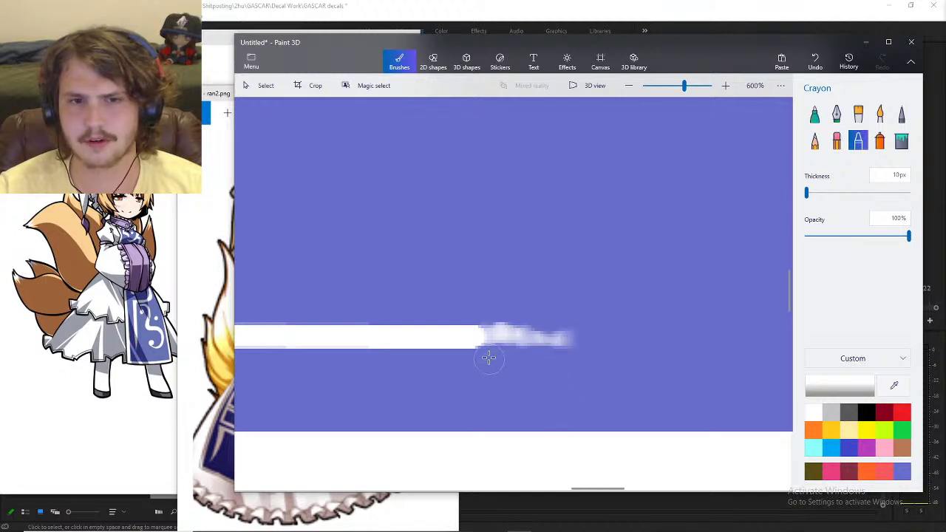
pyautogui.moveTo(488, 355)
pyautogui.mouseDown()
pyautogui.moveTo(515, 339)
pyautogui.moveTo(503, 369)
pyautogui.moveTo(493, 334)
pyautogui.mouseUp()
pyautogui.hotkey('ctrl', 'z')
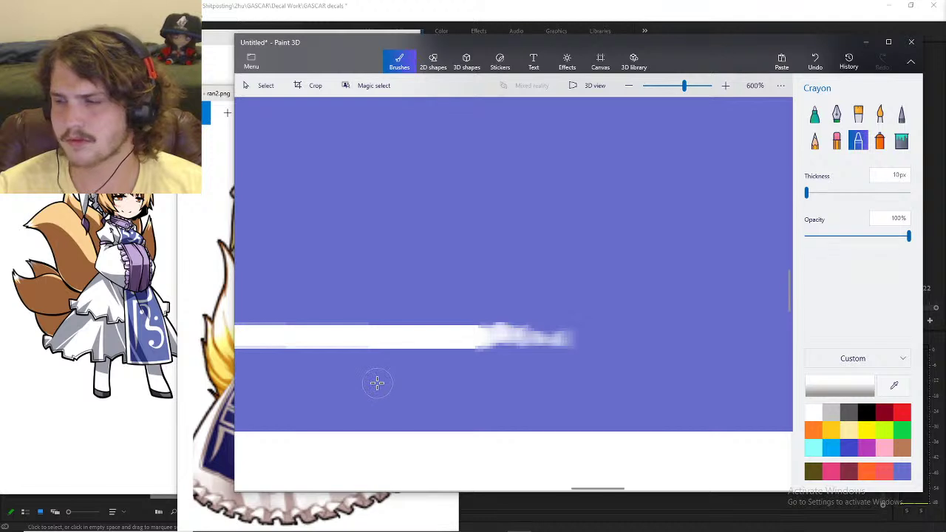
# - Draw a white 8 px 5-point curve in the empty area of the band above the long horizontal line
pyautogui.scroll(-2, 389, 340)
pyautogui.scroll(-1, 388, 340)
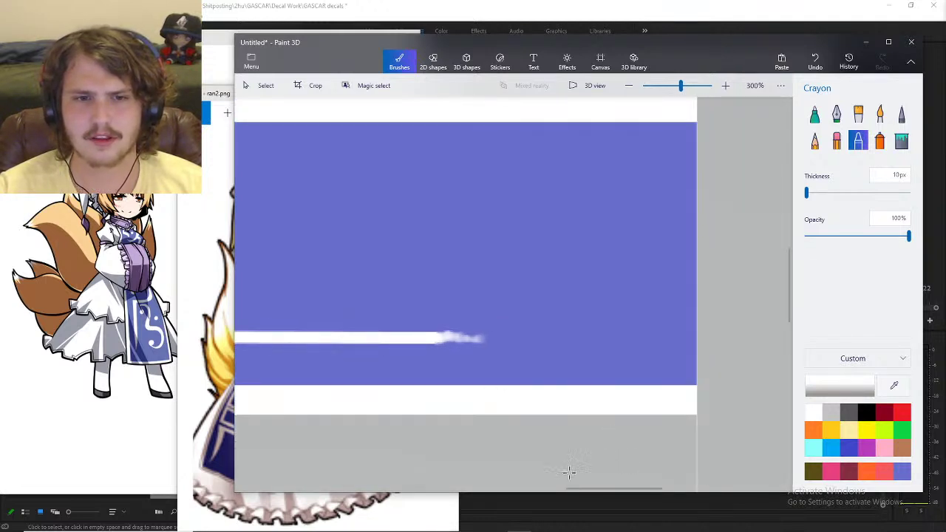
pyautogui.hscroll(-1, 591, 494)
pyautogui.moveTo(590, 491); pyautogui.dragTo(537, 488)
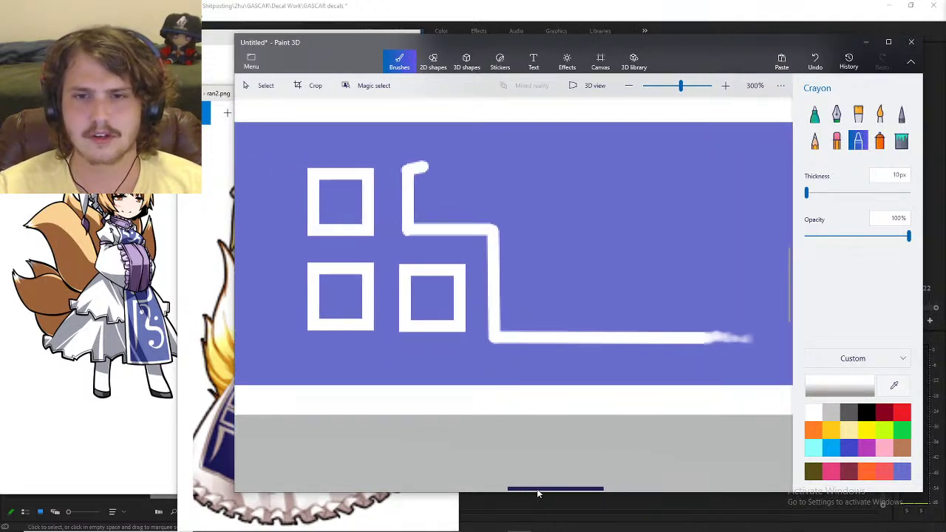
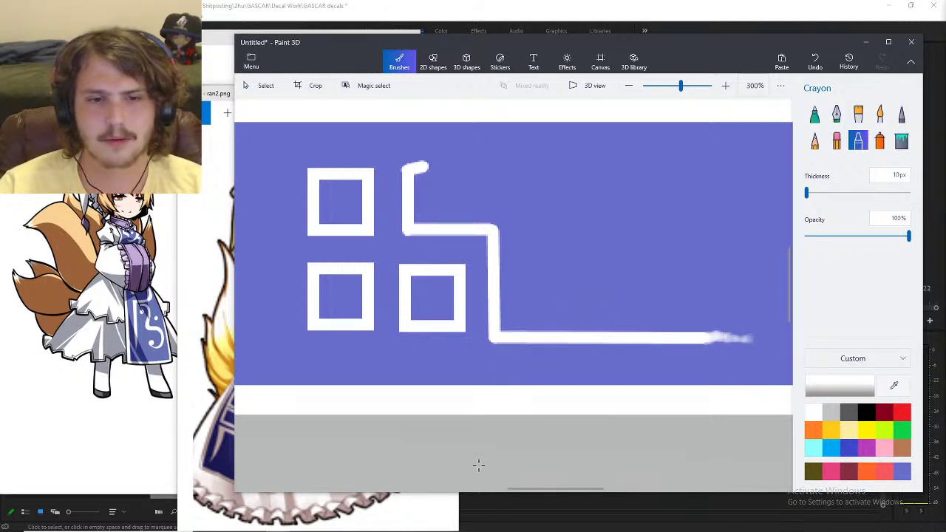
pyautogui.moveTo(542, 488); pyautogui.dragTo(551, 489)
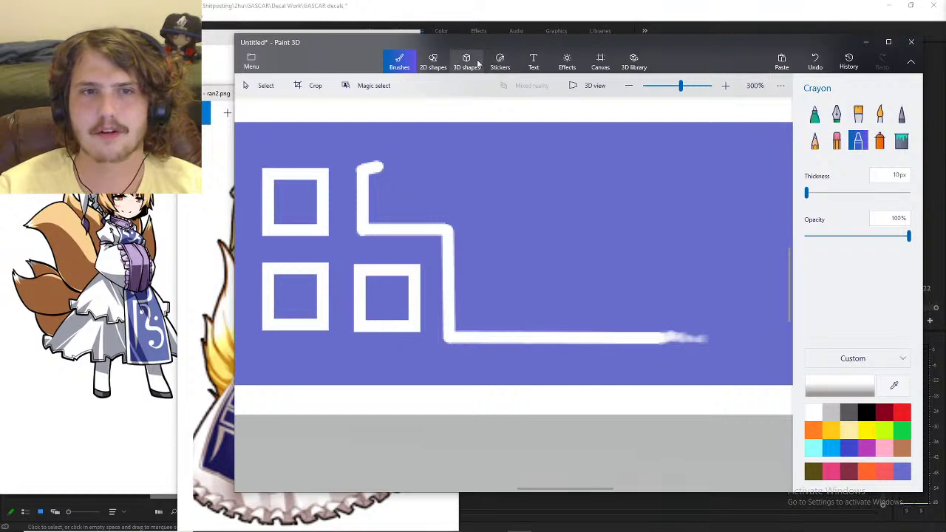
pyautogui.click(433, 63)
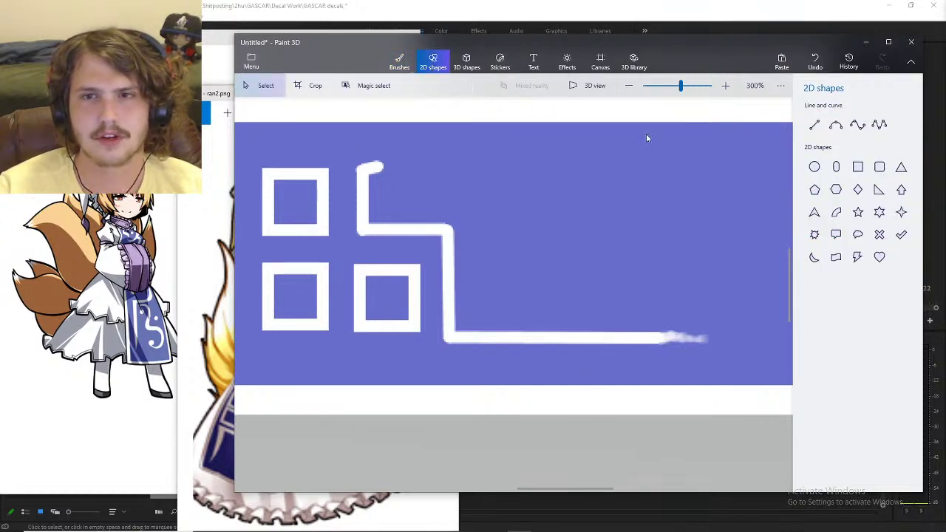
pyautogui.click(857, 126)
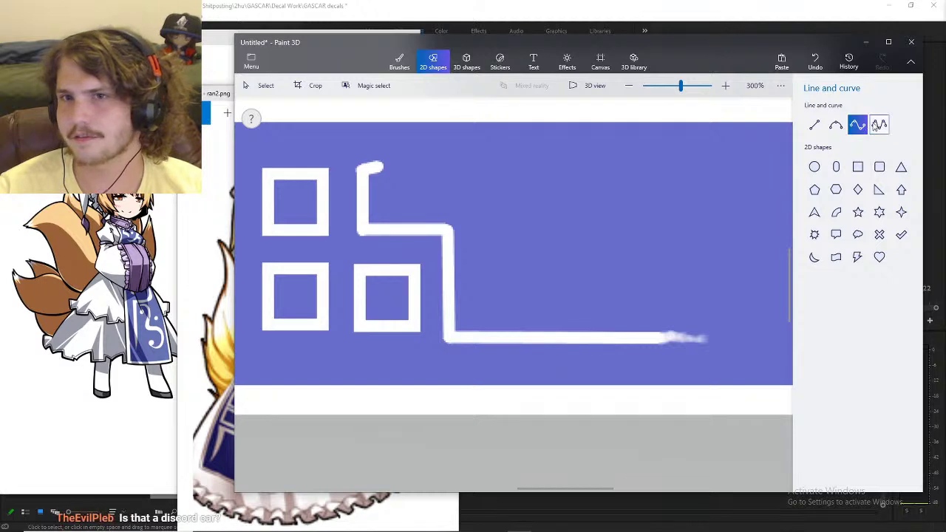
pyautogui.click(879, 125)
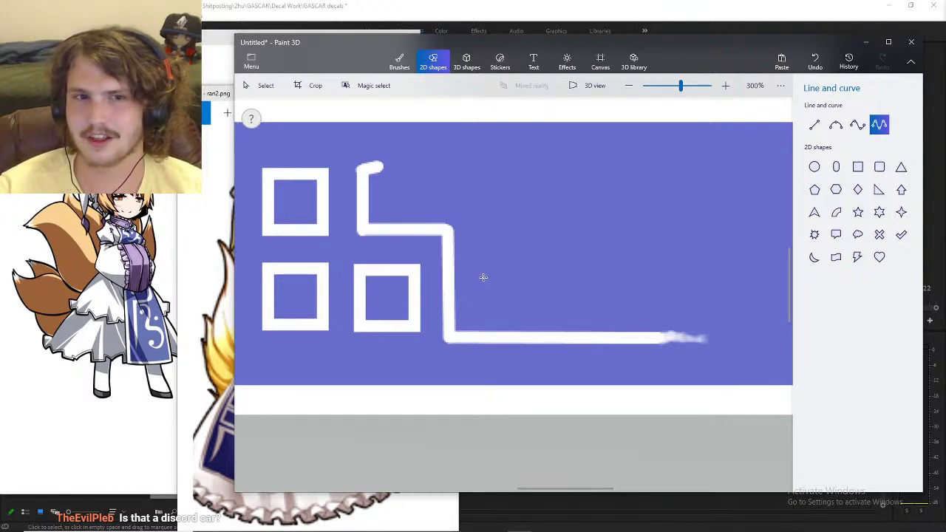
pyautogui.moveTo(484, 277)
pyautogui.mouseDown()
pyautogui.moveTo(545, 248)
pyautogui.moveTo(591, 273)
pyautogui.moveTo(710, 238)
pyautogui.moveTo(735, 247)
pyautogui.moveTo(717, 269)
pyautogui.moveTo(704, 258)
pyautogui.moveTo(714, 249)
pyautogui.mouseUp()
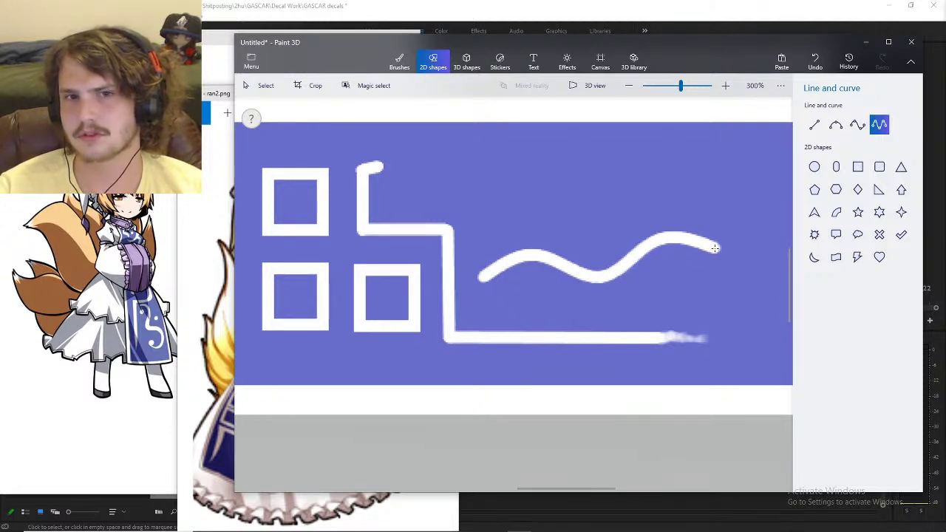
pyautogui.moveTo(715, 248); pyautogui.dragTo(722, 248)
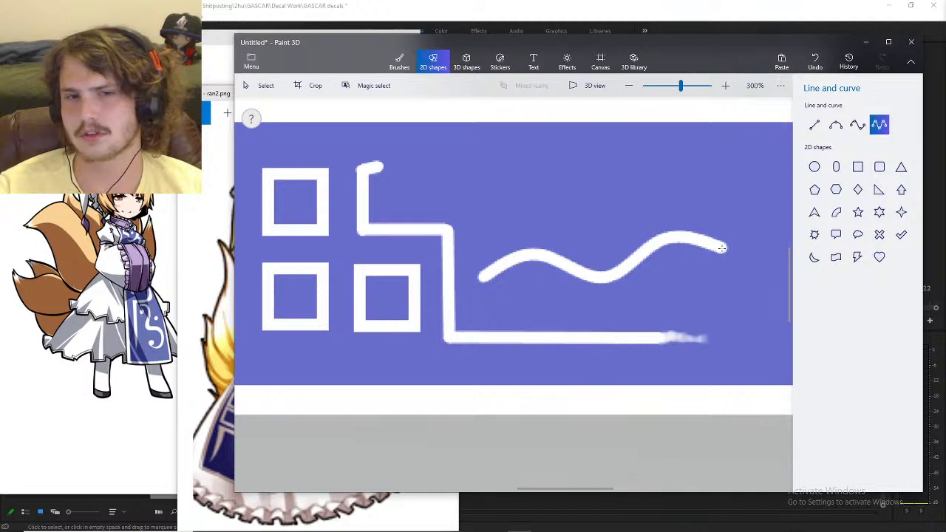
# - Reshape the white curve with two higher crests and a raised far end, shift it slightly down and place it on the band
pyautogui.moveTo(539, 254); pyautogui.dragTo(522, 226)
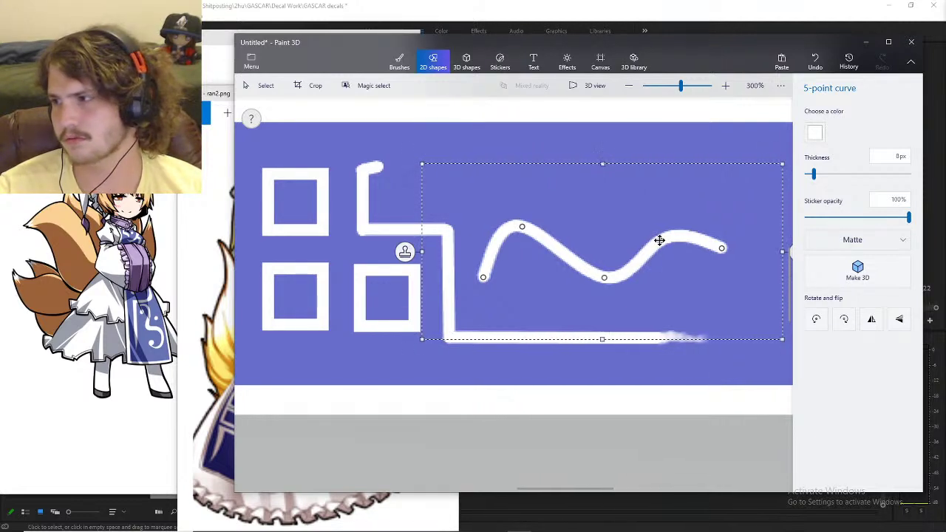
pyautogui.moveTo(659, 240); pyautogui.dragTo(672, 207)
pyautogui.moveTo(722, 247); pyautogui.dragTo(713, 227)
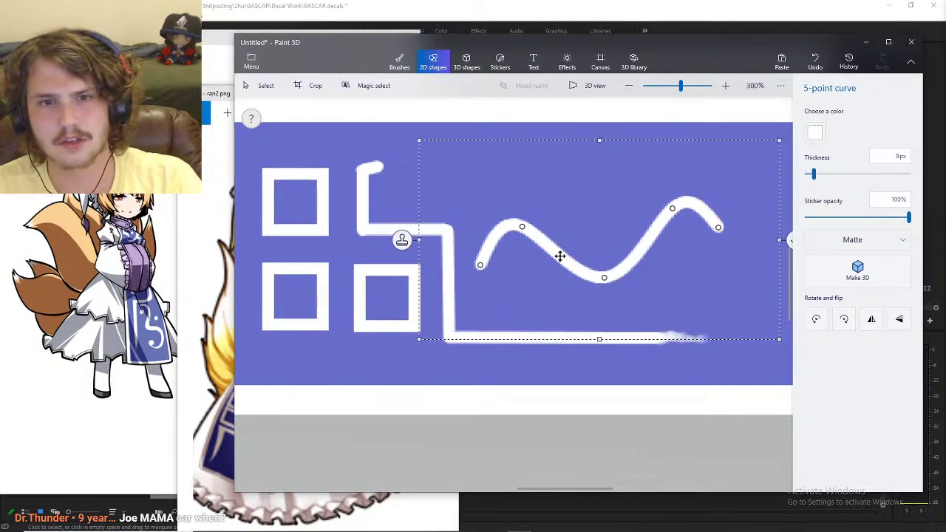
pyautogui.moveTo(560, 256); pyautogui.dragTo(559, 257)
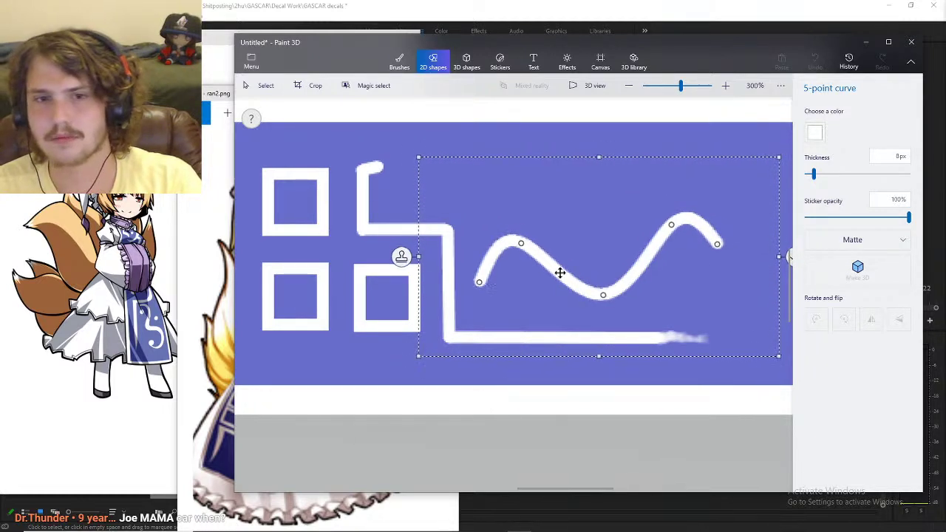
pyautogui.moveTo(560, 274); pyautogui.dragTo(559, 272)
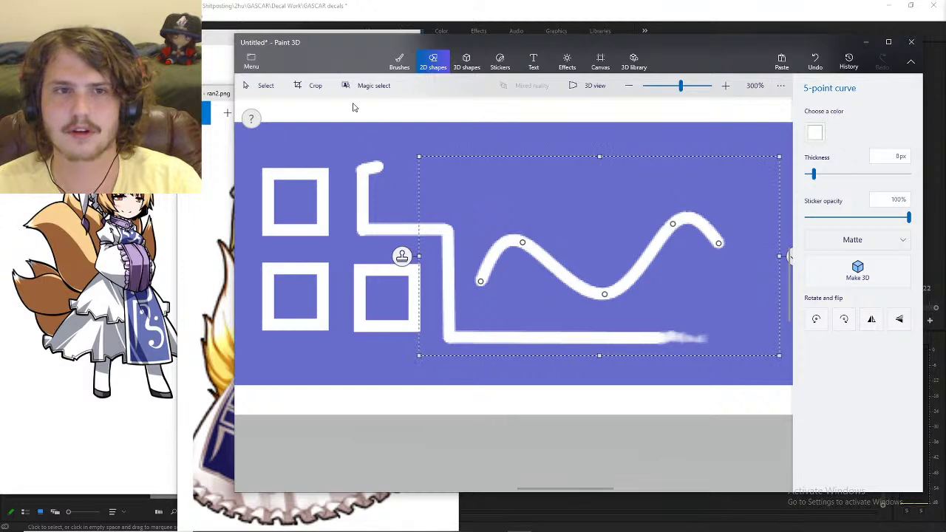
pyautogui.click(399, 61)
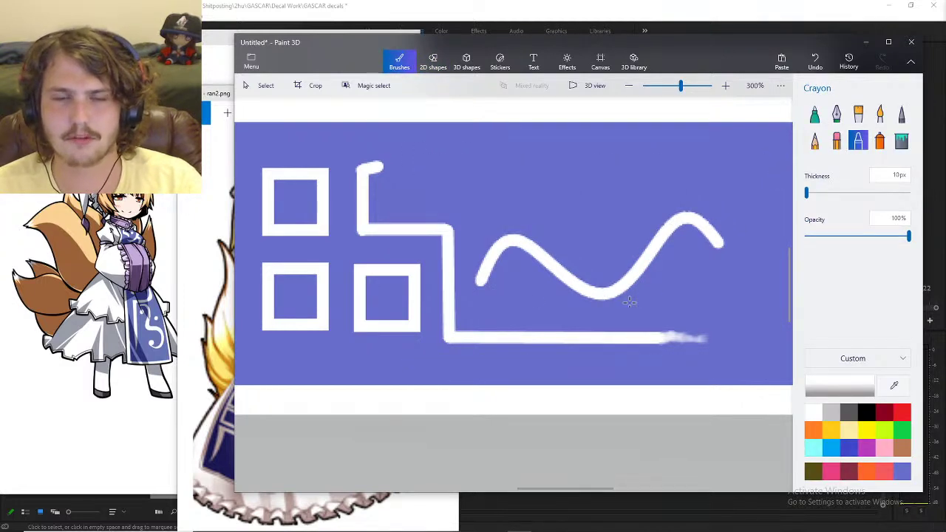
# - Try extending the curve's near, lower end with a 10 px crayon stroke and a 75 px spray can stroke, undoing each attempt
pyautogui.moveTo(481, 280)
pyautogui.mouseDown()
pyautogui.moveTo(491, 300)
pyautogui.moveTo(481, 285)
pyautogui.mouseUp()
pyautogui.hotkey('ctrl', 'z')
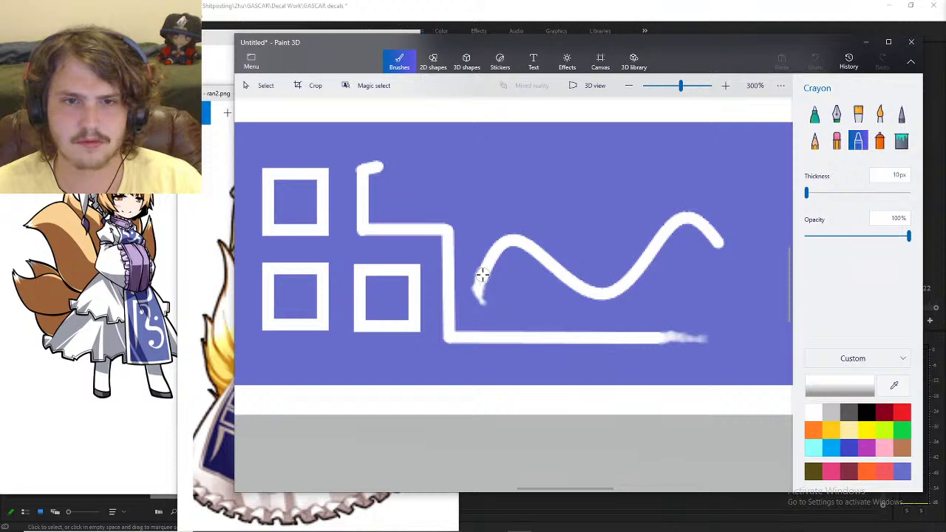
pyautogui.hotkey('ctrl', 'z')
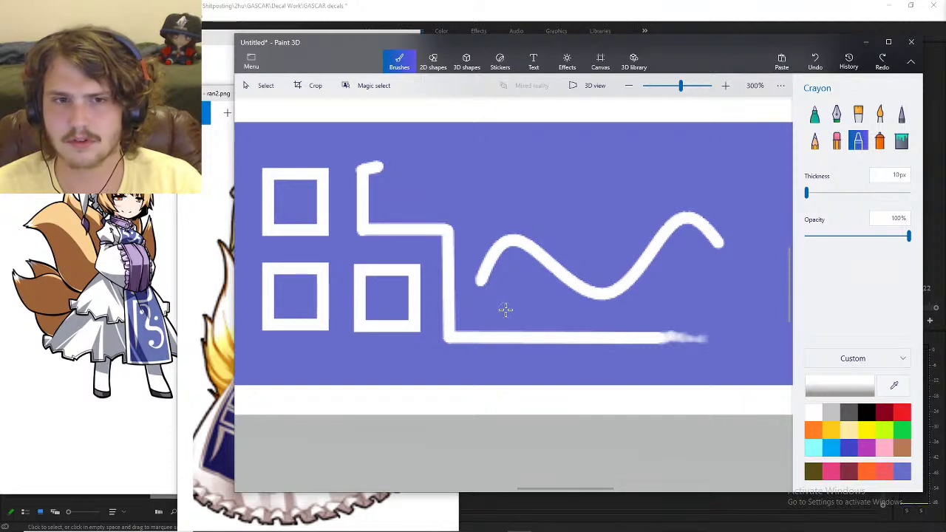
pyautogui.scroll(1, 530, 310)
pyautogui.click(879, 140)
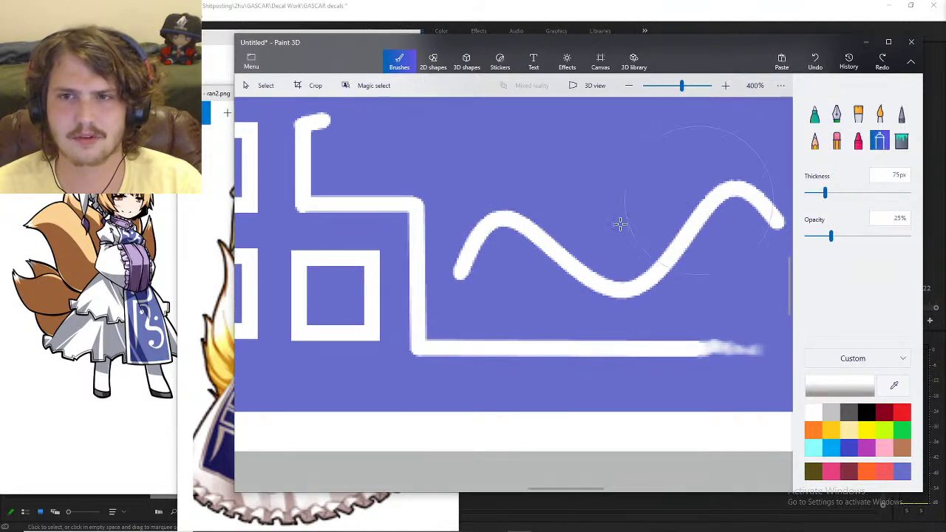
pyautogui.moveTo(490, 273); pyautogui.dragTo(473, 296)
pyautogui.hotkey('ctrl', 'z')
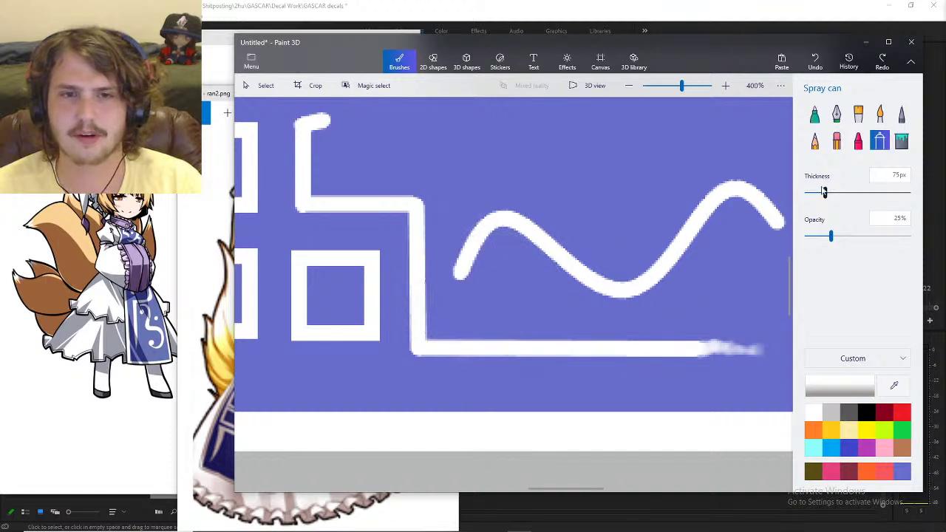
# - Try lengthening the curve's near end downward with a 10 px oil brush stroke, undo it, and try a calligraphy pen stroke instead
pyautogui.click(815, 143)
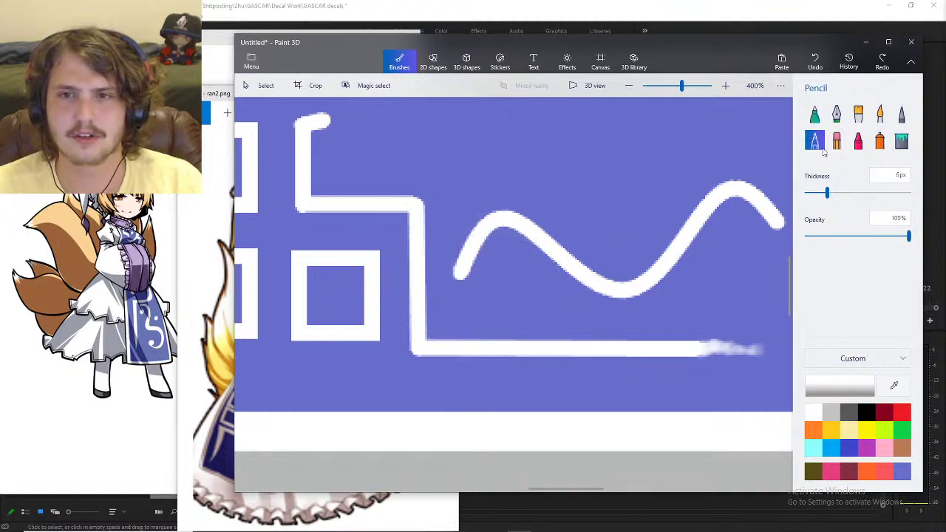
pyautogui.click(858, 113)
pyautogui.click(817, 201)
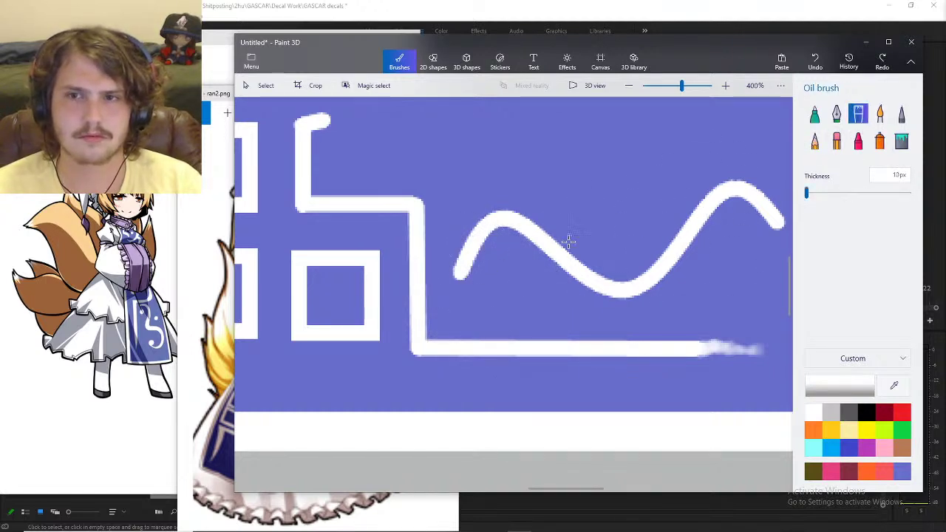
pyautogui.moveTo(466, 266); pyautogui.dragTo(466, 305)
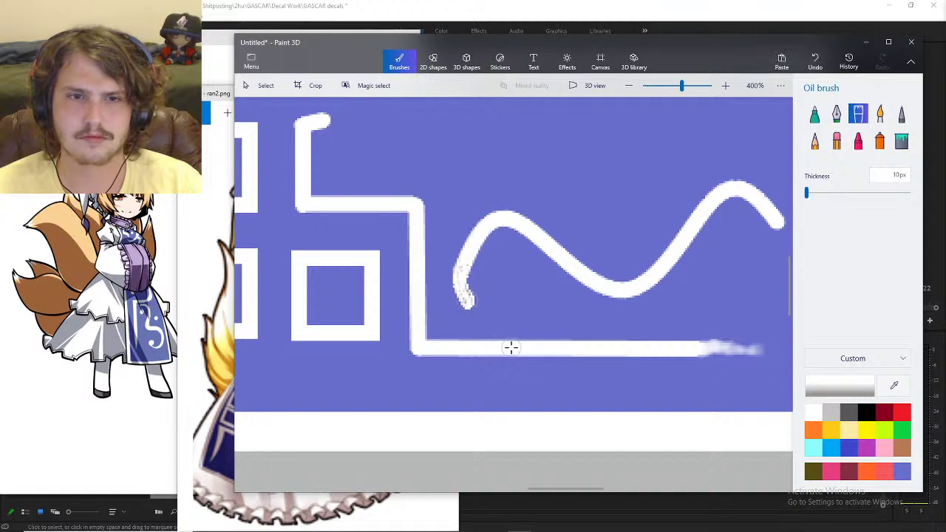
pyautogui.hotkey('ctrl', 'z')
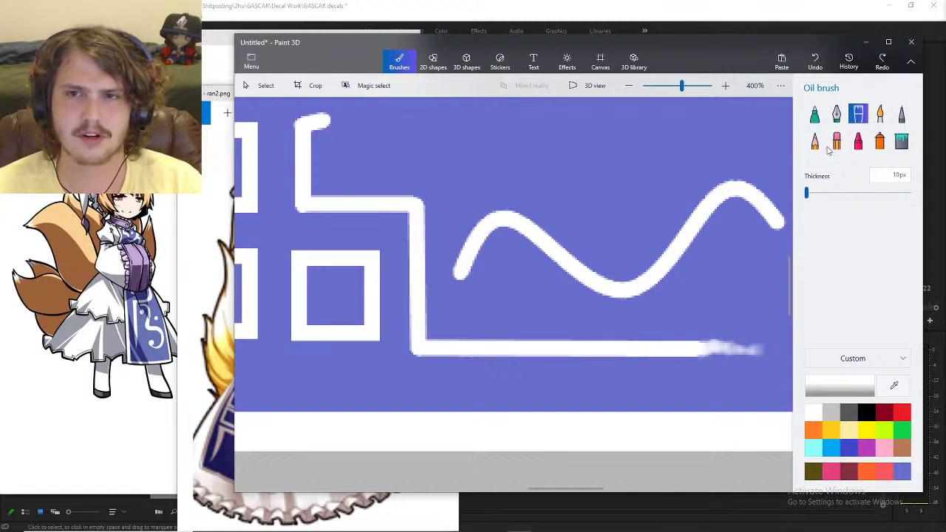
pyautogui.click(836, 113)
pyautogui.moveTo(459, 270)
pyautogui.mouseDown()
pyautogui.moveTo(456, 290)
pyautogui.moveTo(473, 318)
pyautogui.mouseUp()
# - Undo the calligraphy pen stroke and extend the curve's near end into a short downward hook with a white 5 px marker
pyautogui.click(814, 113)
pyautogui.hotkey('ctrl', 'z')
pyautogui.moveTo(460, 269); pyautogui.dragTo(468, 301)
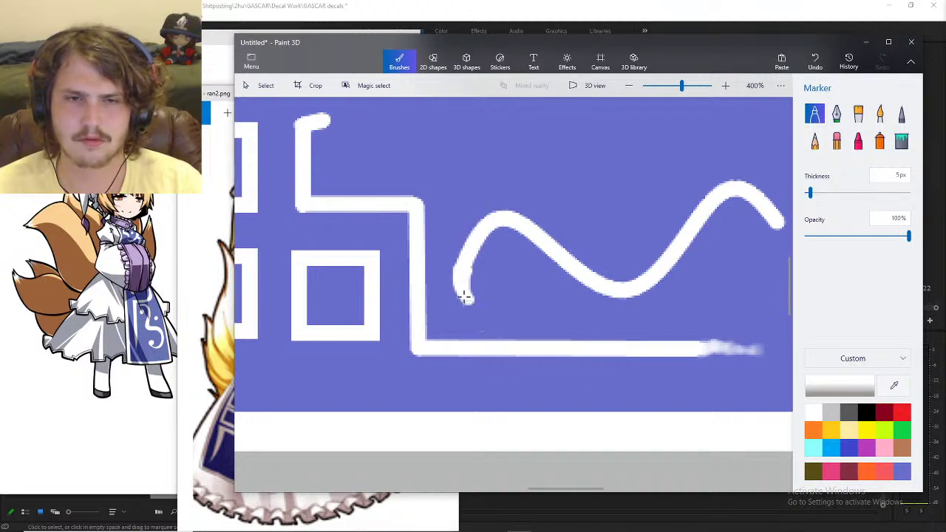
pyautogui.hotkey('ctrl', 'z')
pyautogui.moveTo(463, 264); pyautogui.dragTo(467, 301)
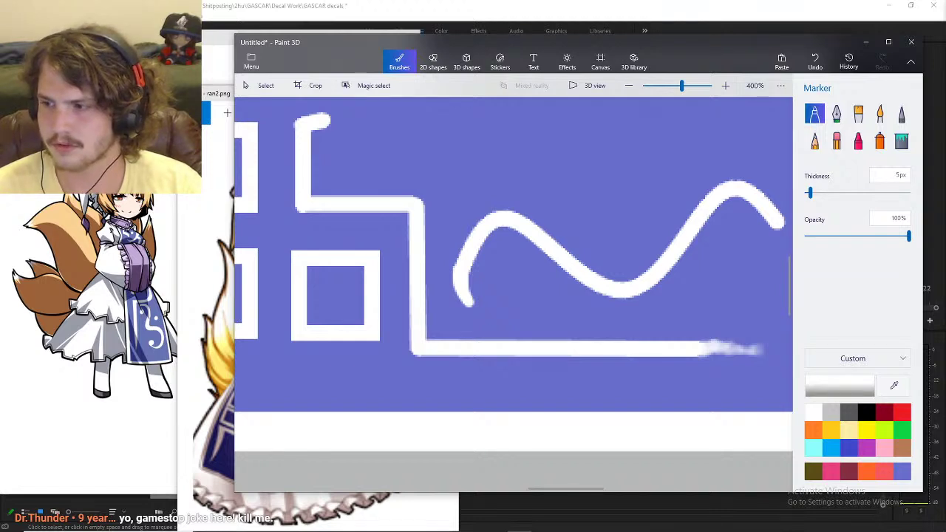
pyautogui.scroll(2, 598, 310)
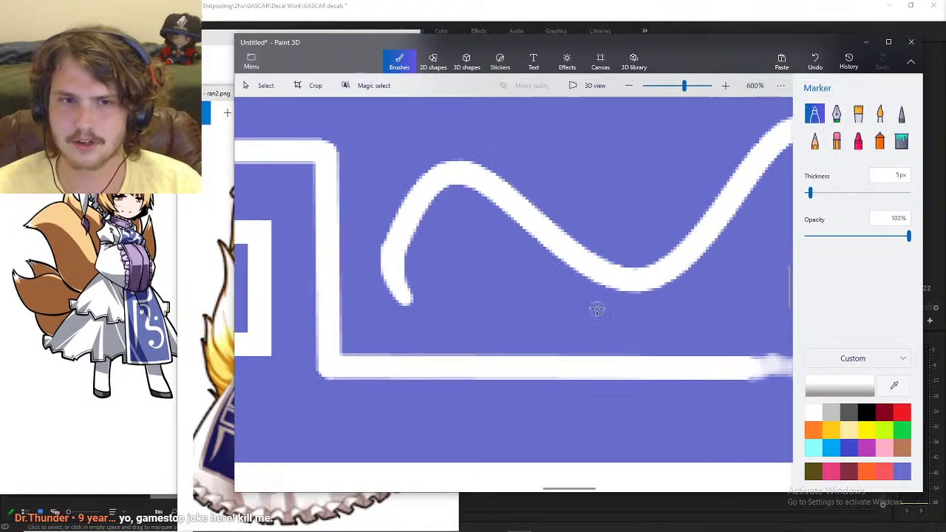
pyautogui.scroll(-2, 570, 311)
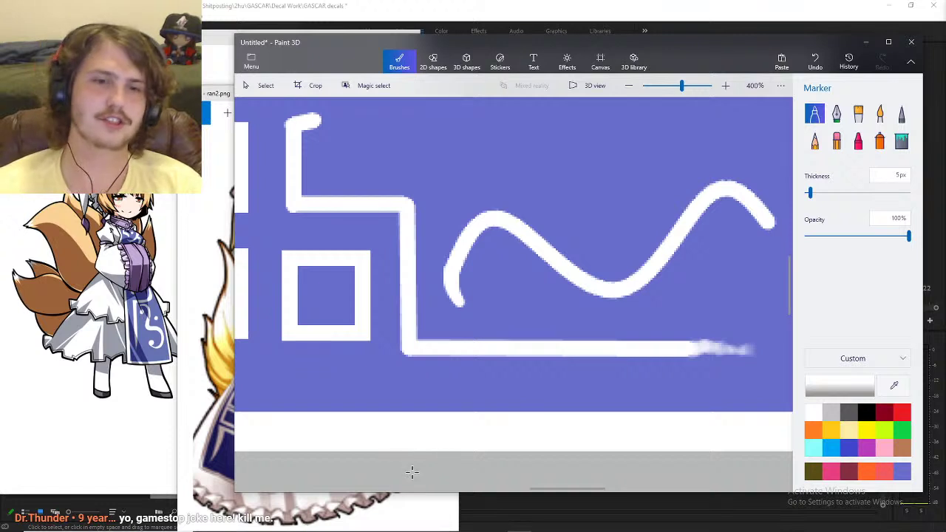
# - Draw a small unfilled circle with a solid white 8 px outline just below the curve's far end and adjust its size
pyautogui.moveTo(586, 490)
pyautogui.mouseDown()
pyautogui.moveTo(574, 489)
pyautogui.moveTo(597, 488)
pyautogui.mouseUp()
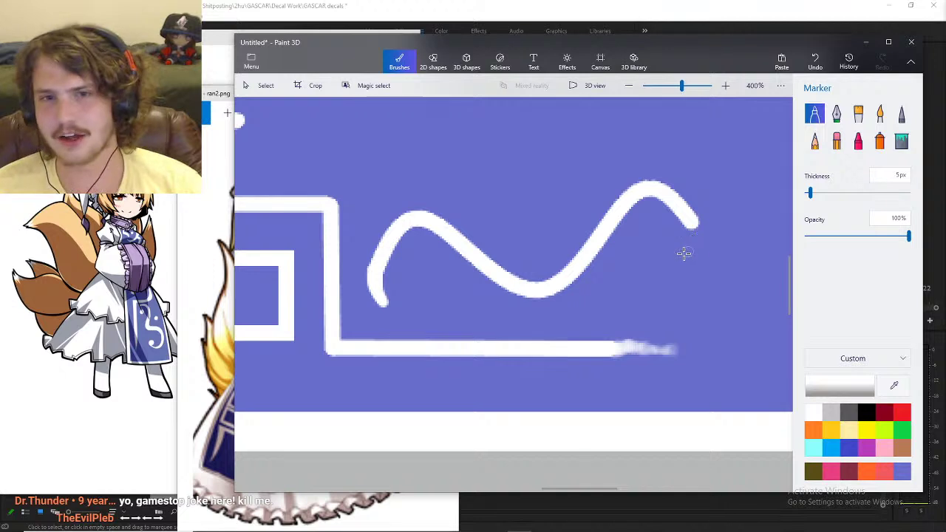
pyautogui.click(433, 62)
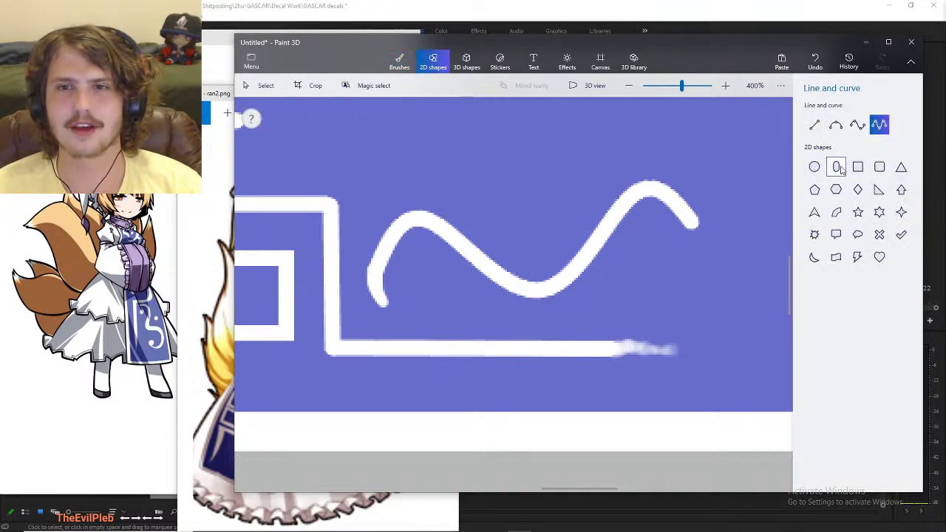
pyautogui.click(816, 169)
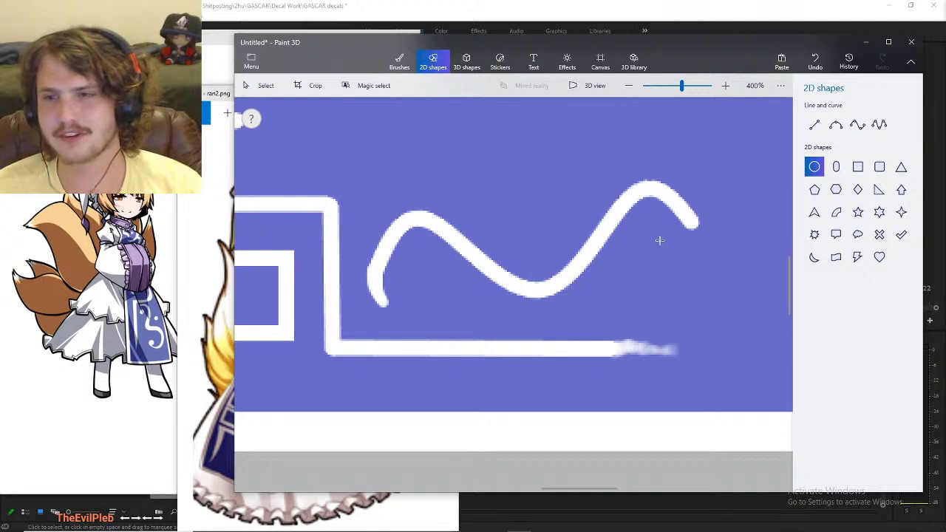
pyautogui.moveTo(661, 244); pyautogui.dragTo(693, 259)
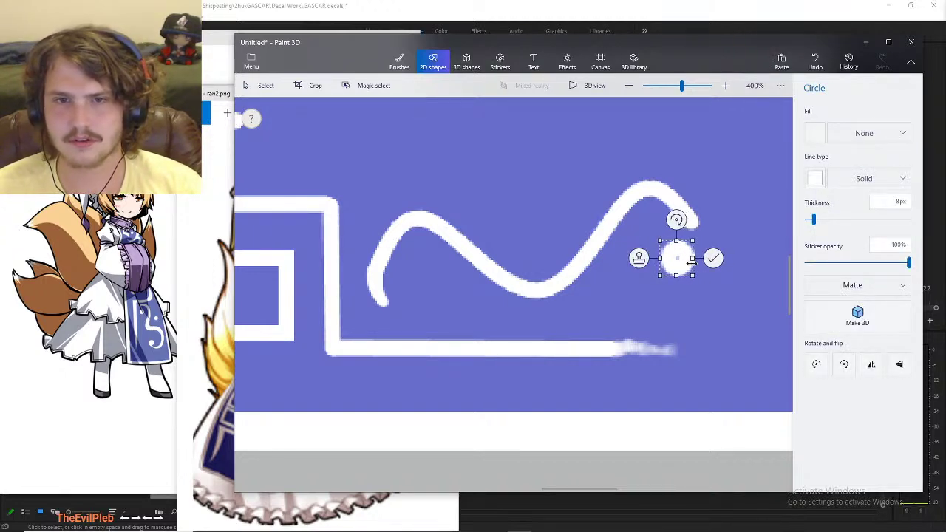
pyautogui.moveTo(692, 256)
pyautogui.mouseDown()
pyautogui.moveTo(701, 253)
pyautogui.moveTo(686, 243)
pyautogui.moveTo(679, 256)
pyautogui.mouseUp()
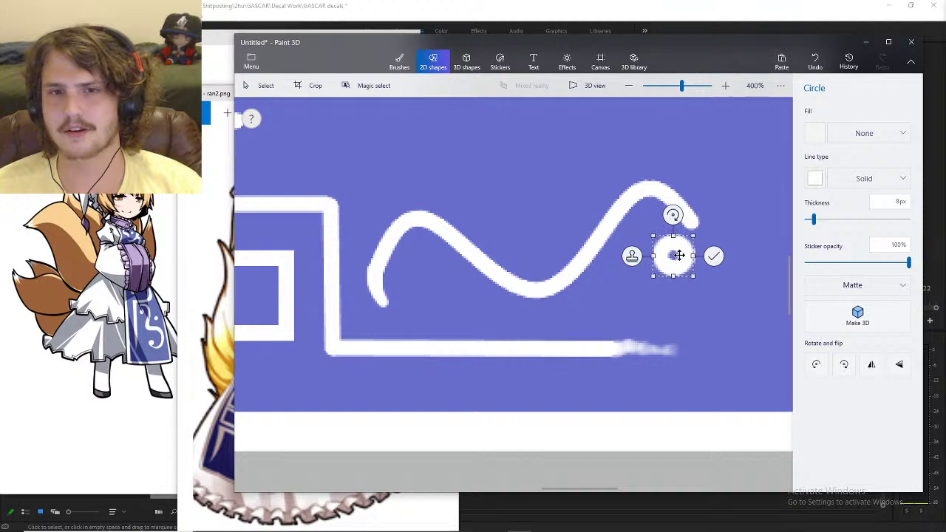
# - Fill the hole of the white ring below the wave's right end with a smaller 8 px outline circle
pyautogui.click(713, 257)
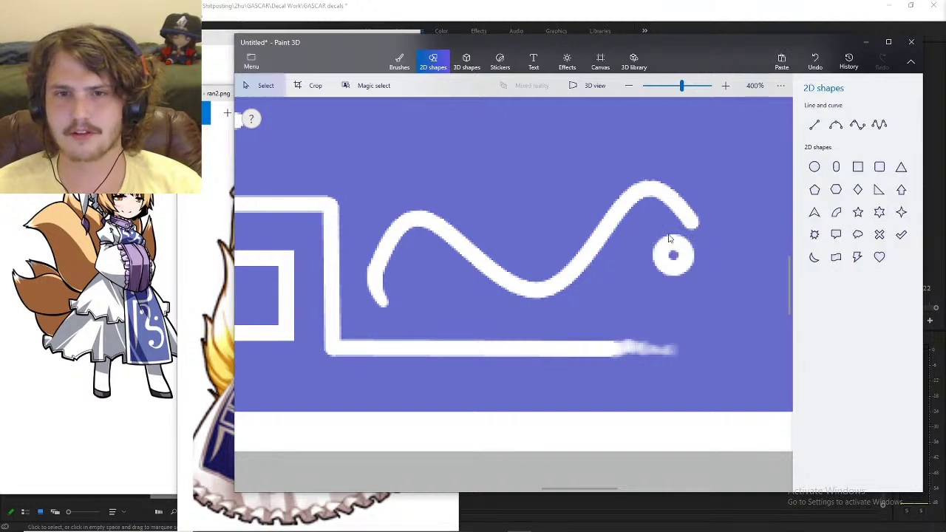
pyautogui.click(814, 167)
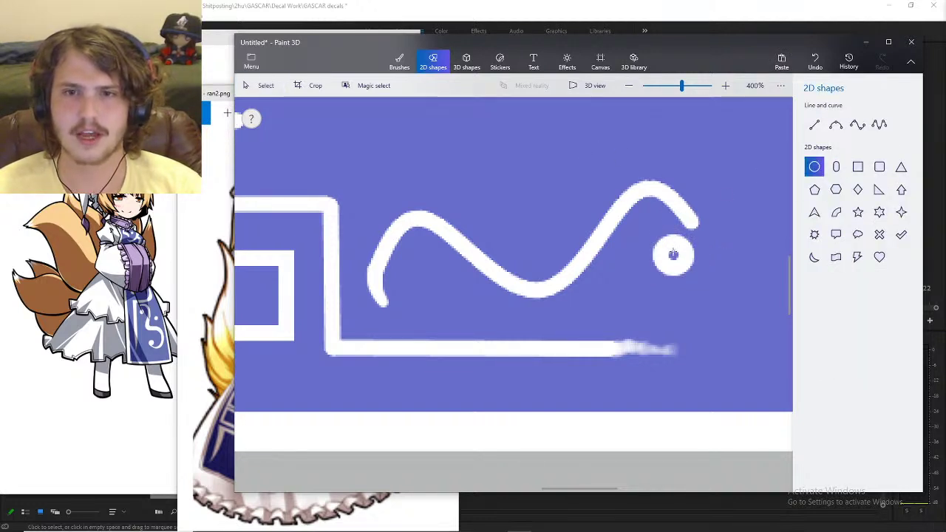
pyautogui.moveTo(672, 256)
pyautogui.mouseDown()
pyautogui.moveTo(644, 272)
pyautogui.moveTo(671, 256)
pyautogui.mouseUp()
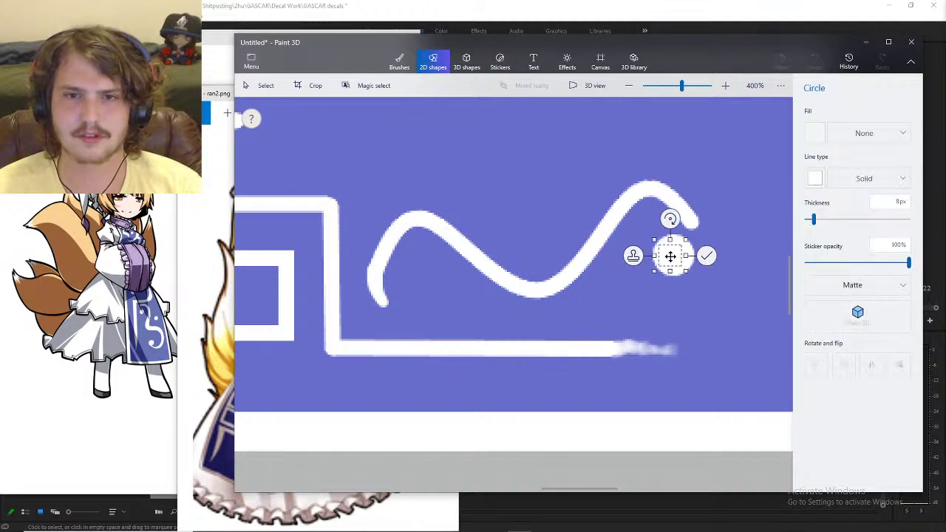
pyautogui.click(708, 257)
# - Join the wave's right end to the white dot with a white 8 px 3-point curve bulging outward
pyautogui.click(399, 62)
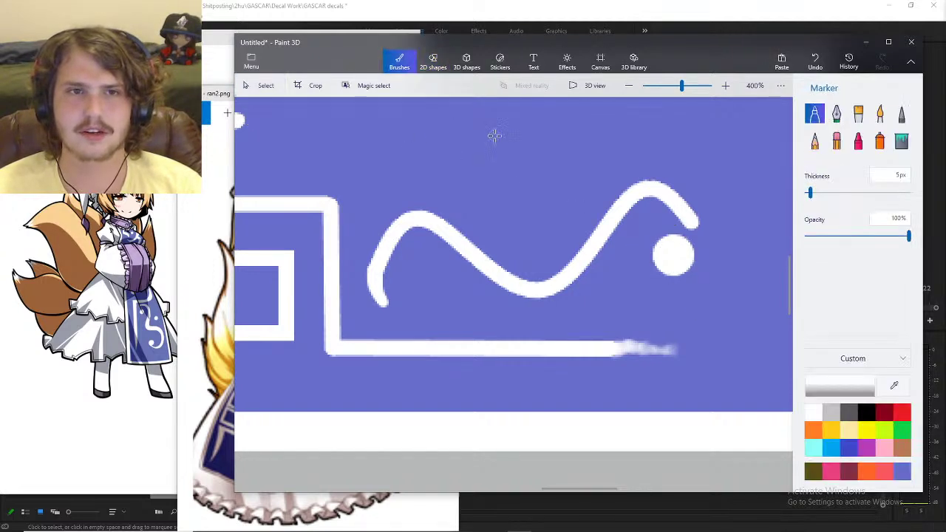
pyautogui.click(433, 62)
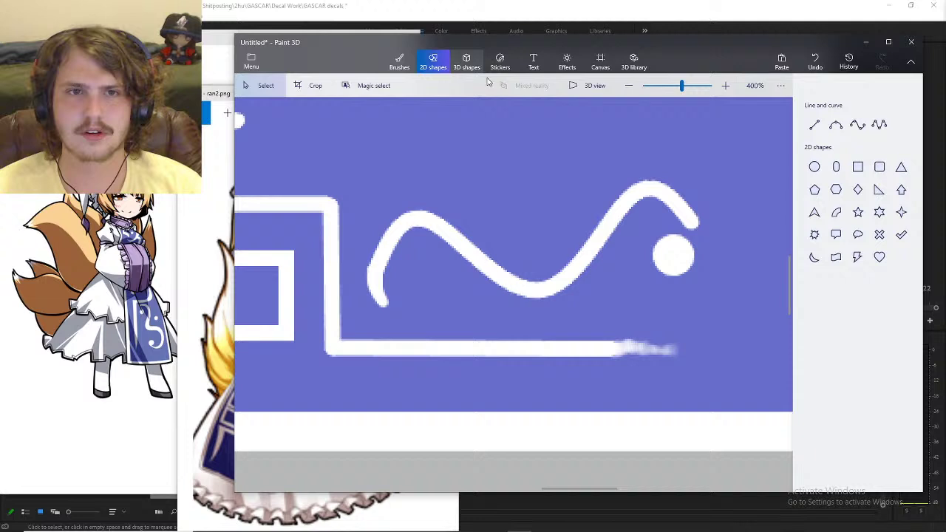
pyautogui.click(836, 124)
pyautogui.moveTo(693, 221); pyautogui.dragTo(707, 256)
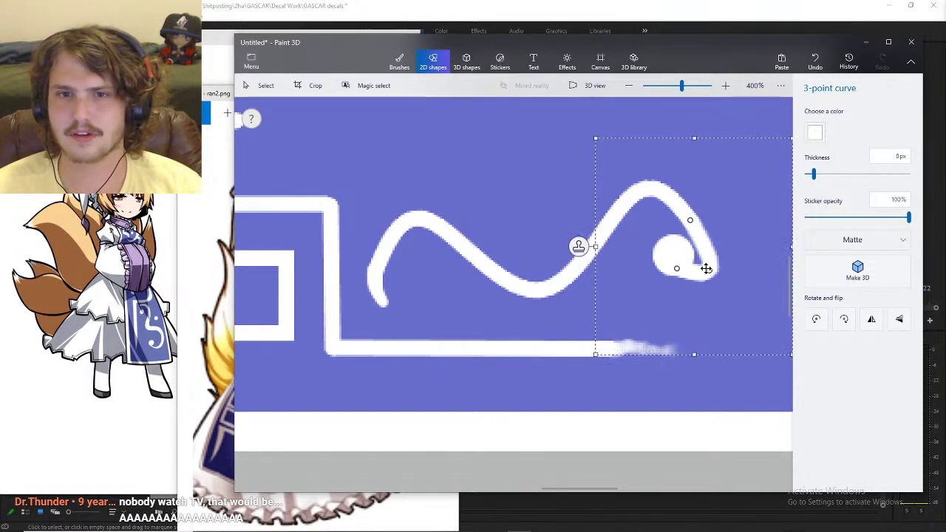
pyautogui.moveTo(705, 268)
pyautogui.mouseDown()
pyautogui.moveTo(702, 248)
pyautogui.moveTo(707, 256)
pyautogui.mouseUp()
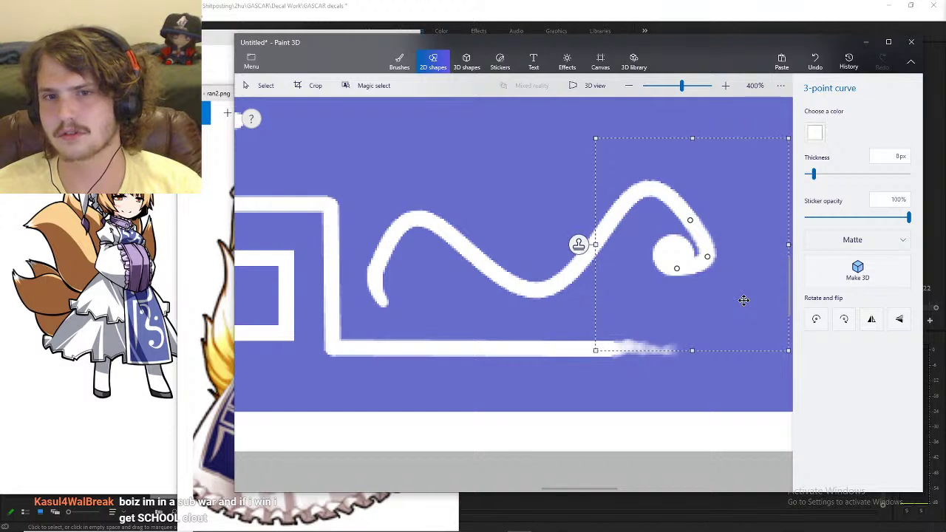
pyautogui.click(732, 381)
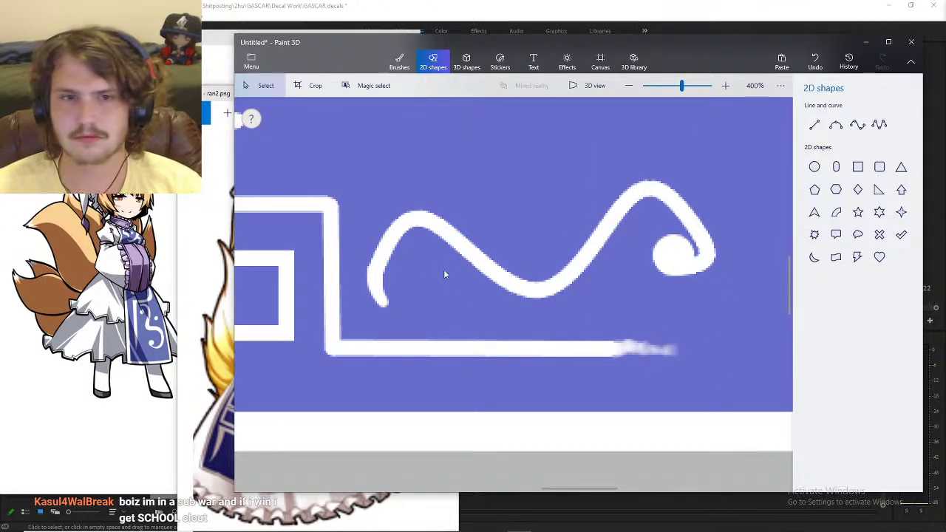
# - Add two small white dots, one under the wave's left hump and one above the slope right of that hump
pyautogui.click(814, 167)
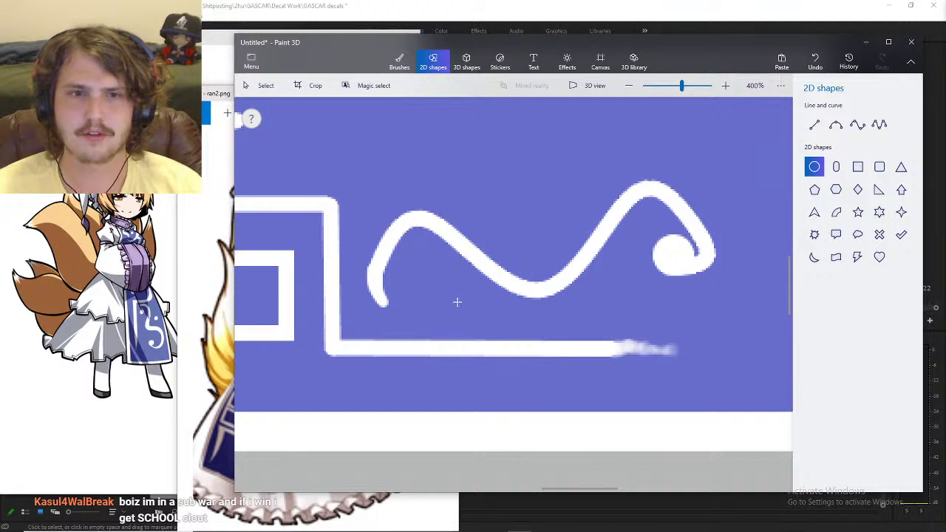
pyautogui.moveTo(410, 266); pyautogui.dragTo(437, 292)
pyautogui.moveTo(479, 201); pyautogui.dragTo(506, 228)
pyautogui.moveTo(407, 255); pyautogui.dragTo(494, 219)
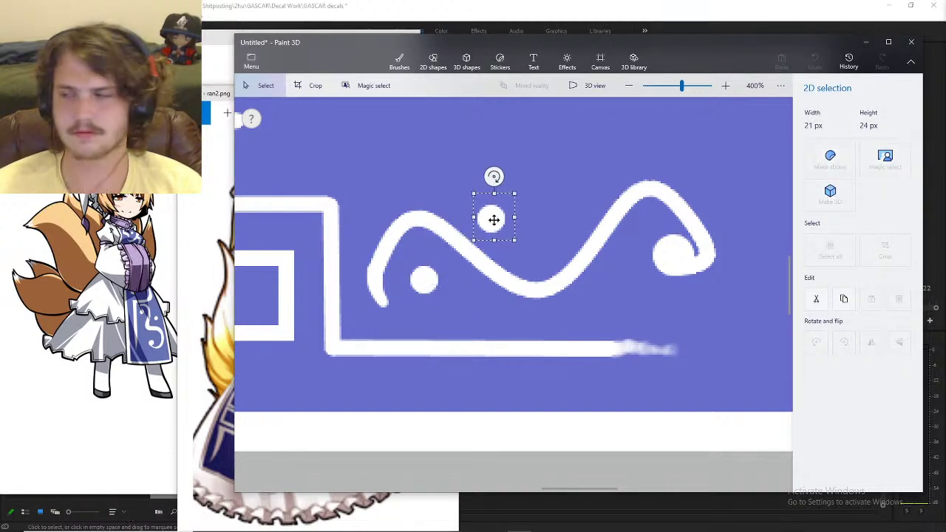
pyautogui.click(560, 231)
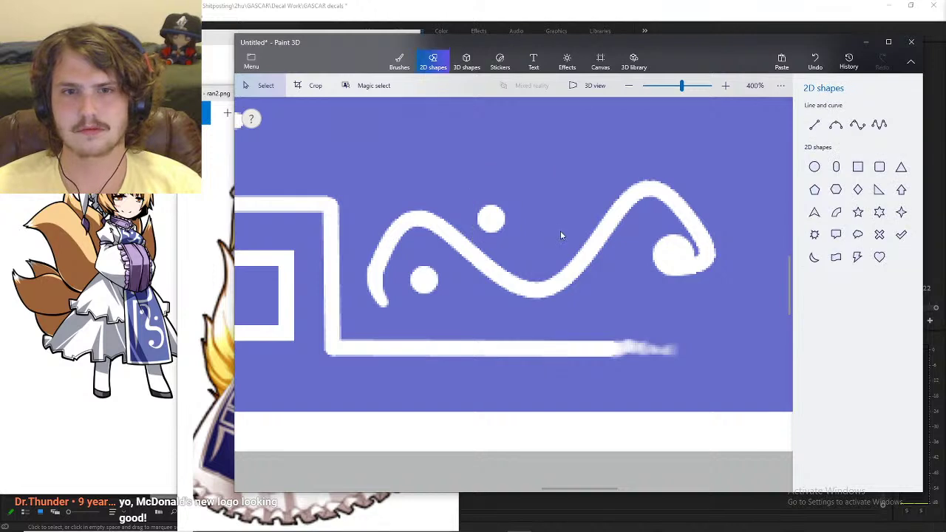
# - Try to enlarge the wave motif with its dots slightly, and undo the resize
pyautogui.scroll(-3, 561, 231)
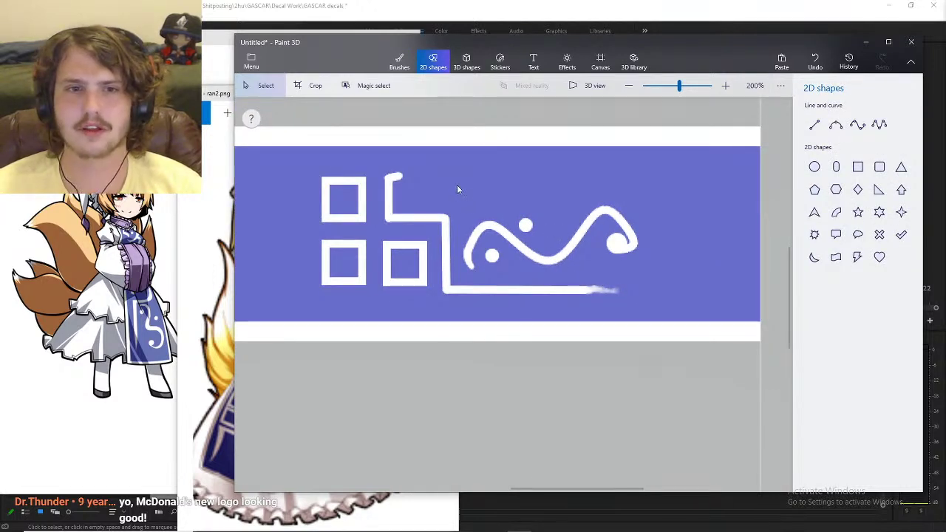
pyautogui.moveTo(456, 173)
pyautogui.mouseDown()
pyautogui.moveTo(630, 285)
pyautogui.moveTo(656, 272)
pyautogui.moveTo(669, 277)
pyautogui.mouseUp()
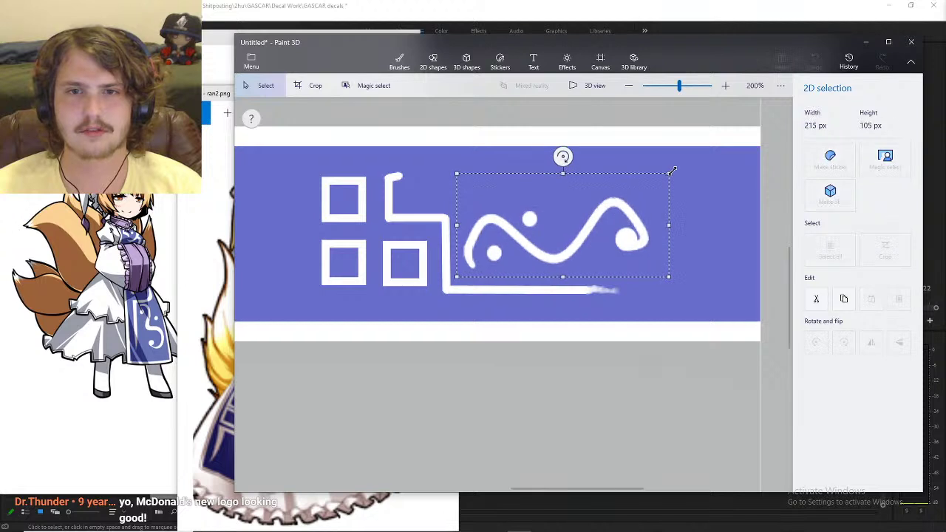
pyautogui.moveTo(671, 172); pyautogui.dragTo(673, 171)
pyautogui.moveTo(634, 231); pyautogui.dragTo(629, 236)
pyautogui.click(777, 234)
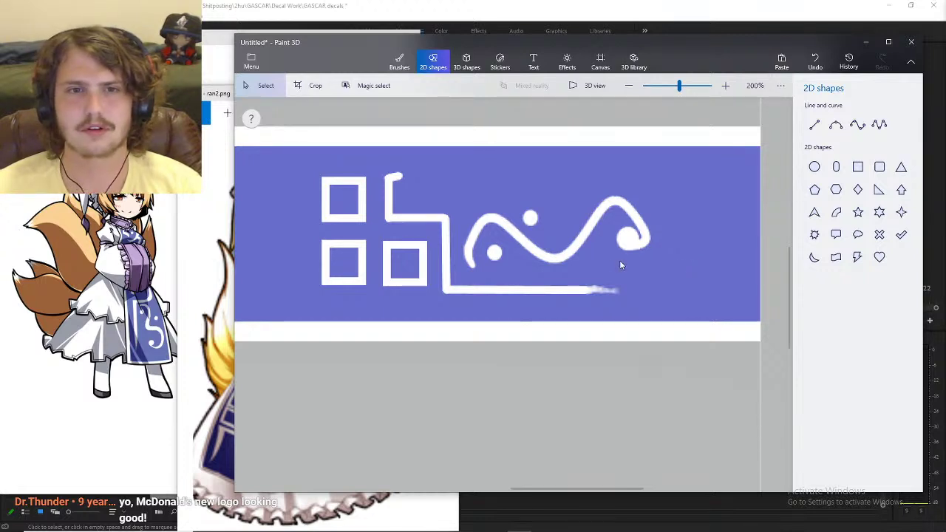
pyautogui.hotkey('ctrl', 'z')
# - Select the wave motif with its dots and enlarge the selection to about 239 × 117 px
pyautogui.moveTo(457, 195); pyautogui.dragTo(645, 280)
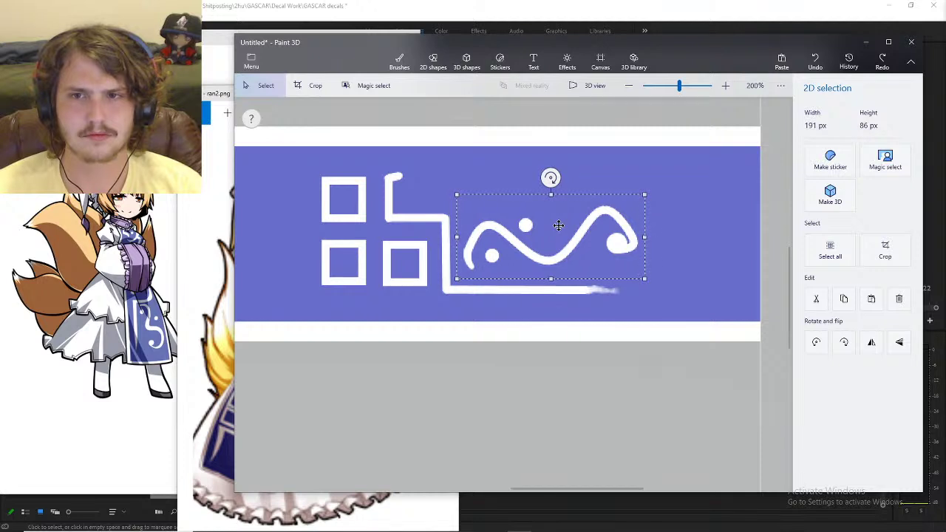
pyautogui.rightClick(558, 228)
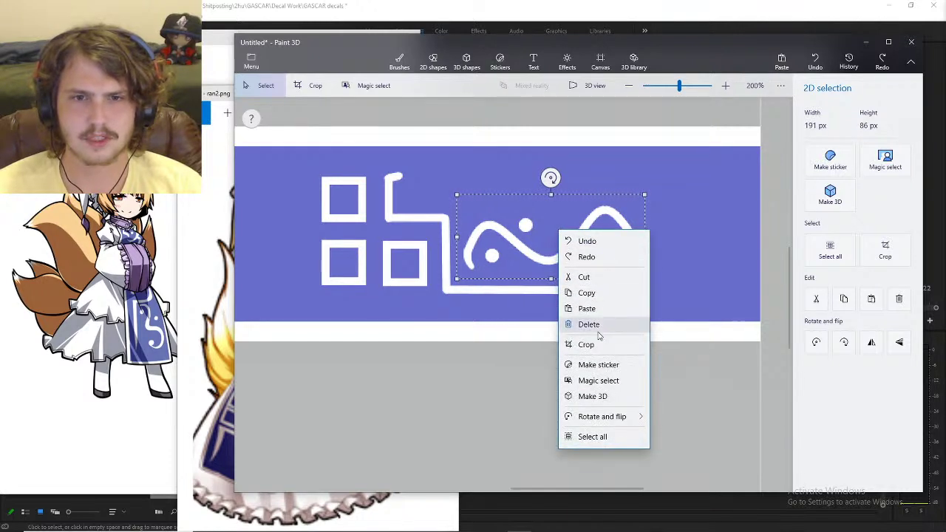
pyautogui.moveTo(603, 420)
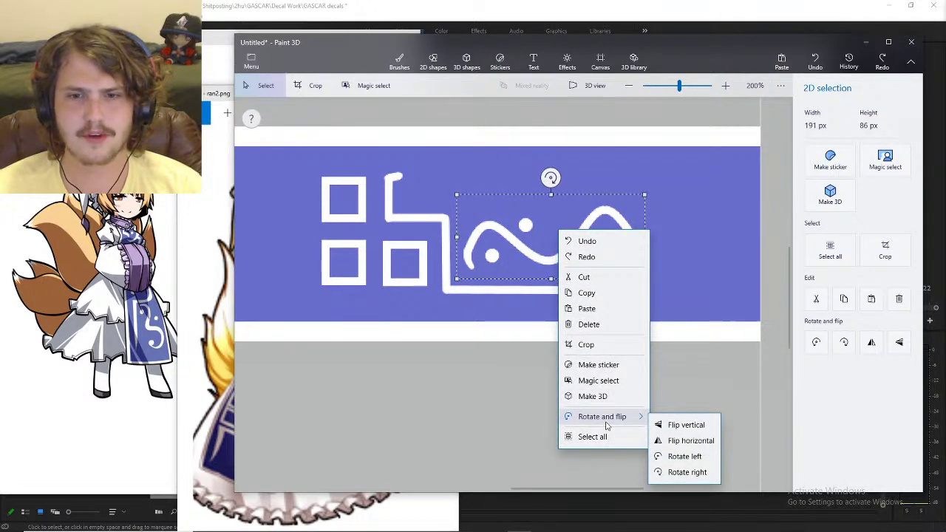
pyautogui.click(620, 203)
pyautogui.moveTo(645, 194); pyautogui.dragTo(693, 164)
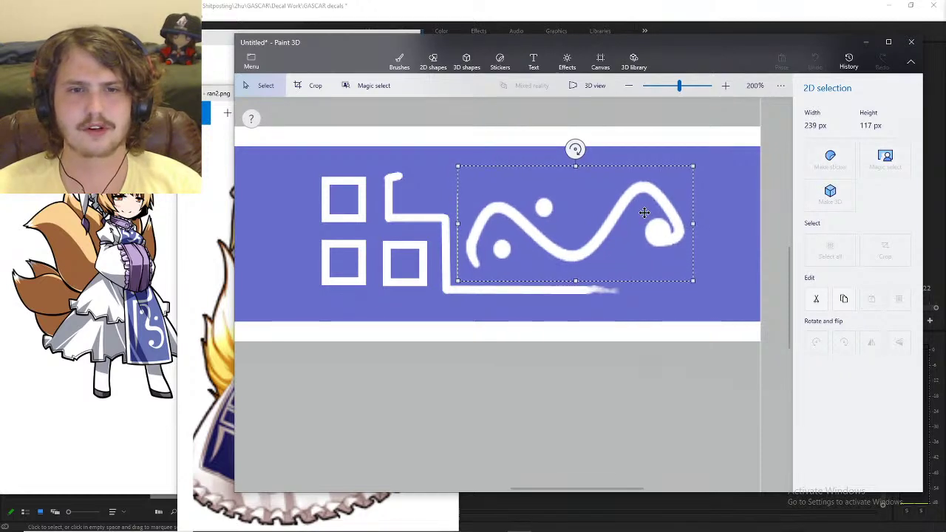
pyautogui.click(719, 207)
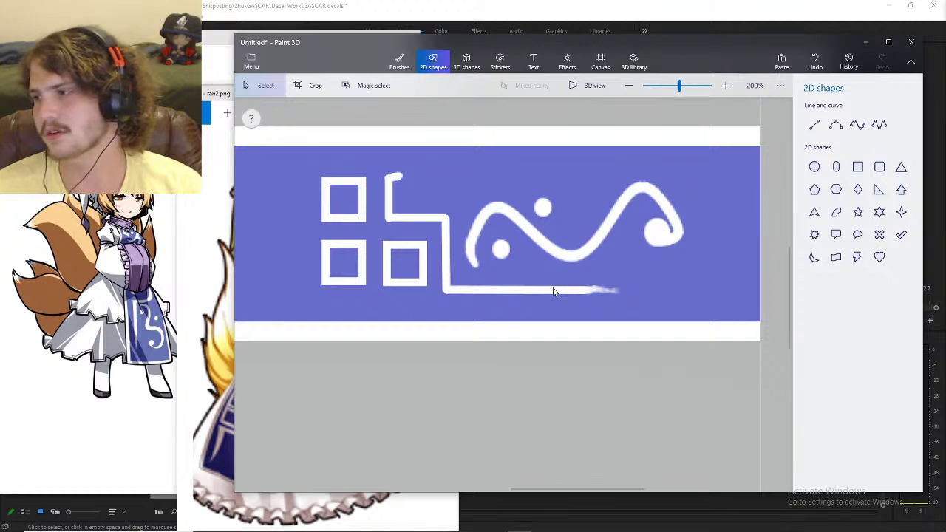
# - Select the right part of the line beneath the wave and stretch it rightward to about 254 px wide
pyautogui.moveTo(512, 271)
pyautogui.mouseDown()
pyautogui.moveTo(670, 310)
pyautogui.moveTo(707, 288)
pyautogui.moveTo(756, 289)
pyautogui.mouseUp()
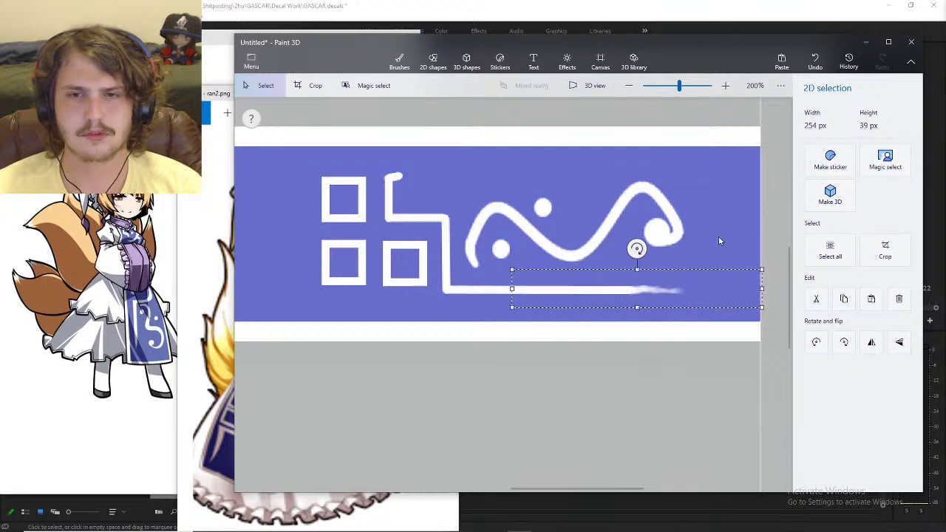
pyautogui.click(716, 265)
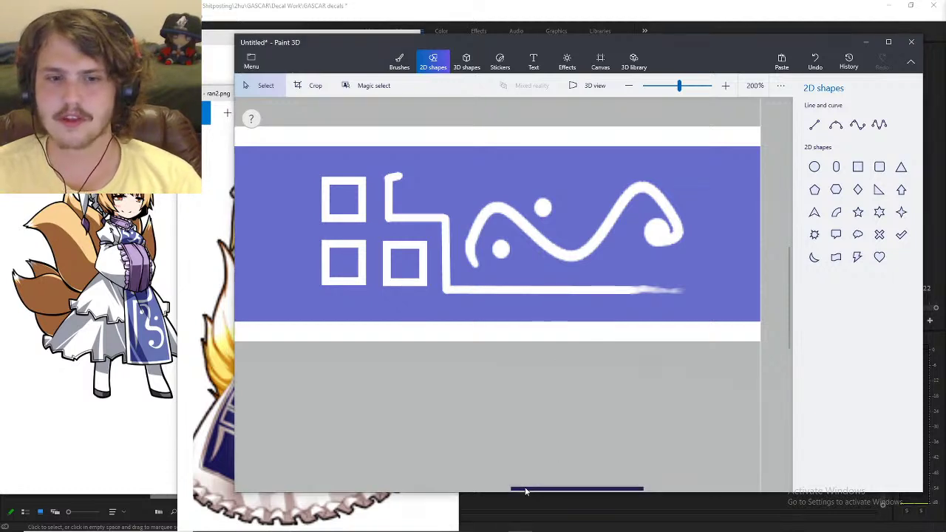
# - Paint a short slanted white stroke left of the squares with the Calligraphy pen at 15 px thickness, undoing unsatisfactory attempts
pyautogui.moveTo(525, 488); pyautogui.dragTo(433, 487)
pyautogui.scroll(-3, 434, 378)
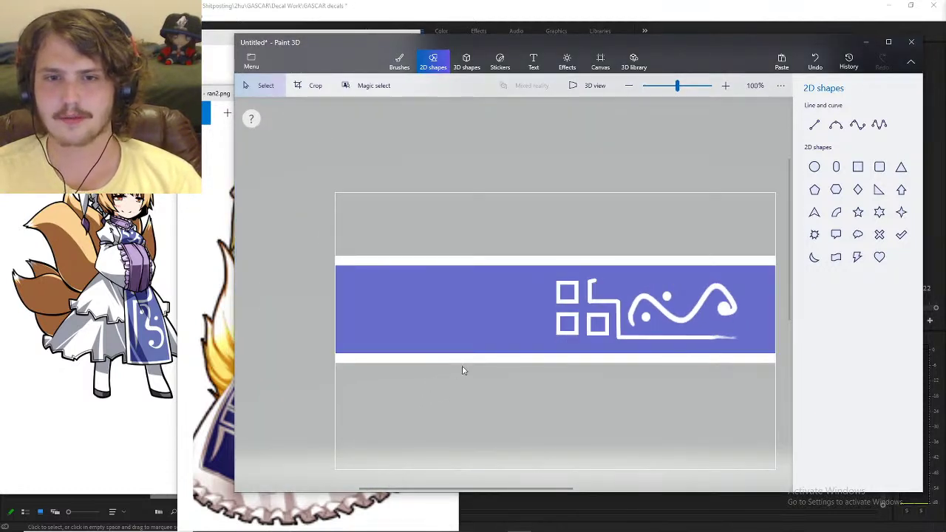
pyautogui.scroll(2, 462, 370)
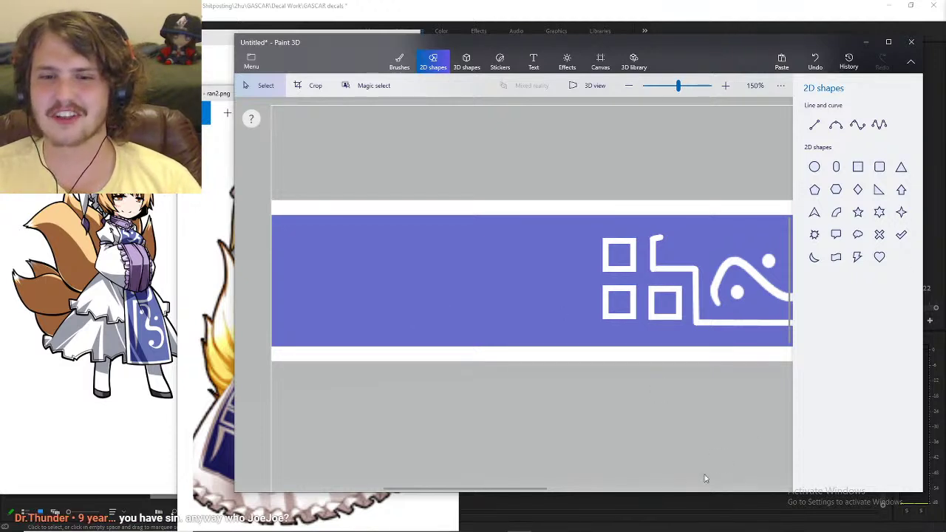
pyautogui.hscroll(-3, 529, 490)
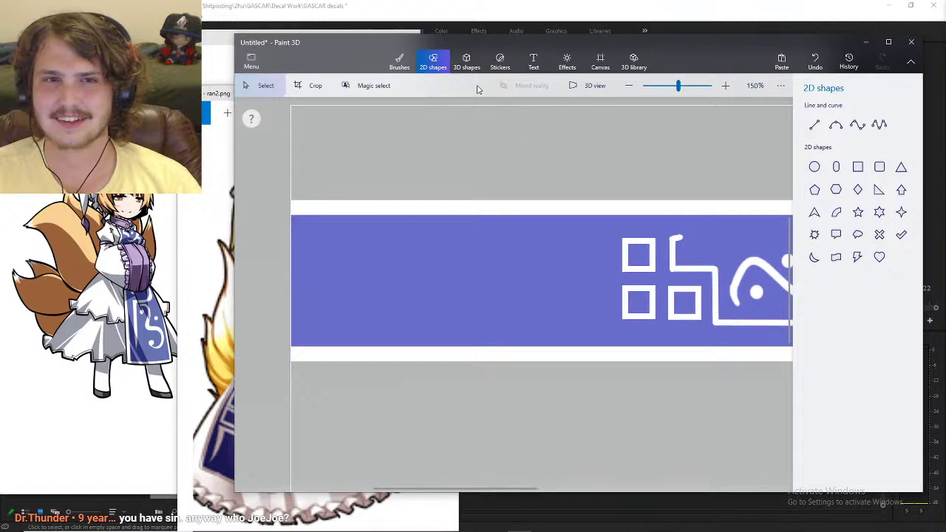
pyautogui.click(400, 63)
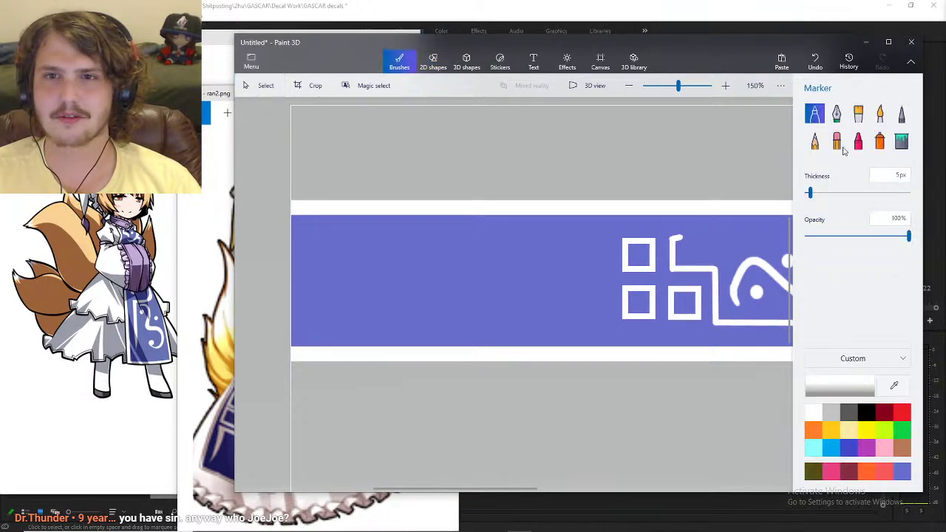
pyautogui.click(836, 114)
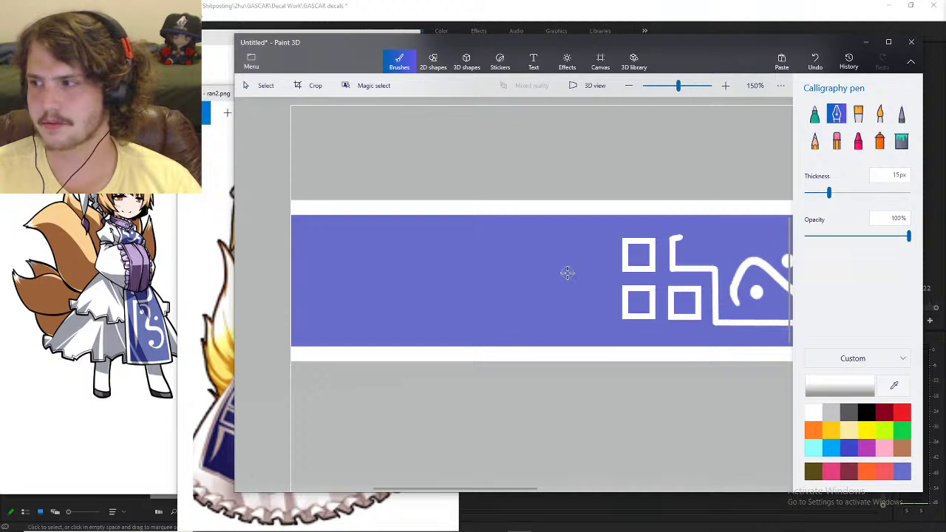
pyautogui.moveTo(531, 249)
pyautogui.mouseDown()
pyautogui.moveTo(554, 281)
pyautogui.moveTo(580, 251)
pyautogui.moveTo(582, 266)
pyautogui.mouseUp()
pyautogui.hotkey('ctrl', 'z')
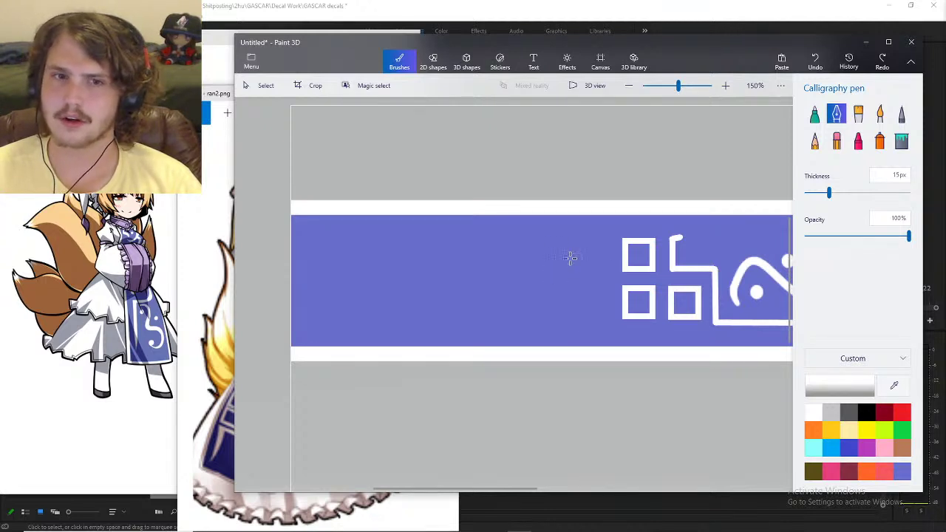
pyautogui.moveTo(557, 255)
pyautogui.mouseDown()
pyautogui.moveTo(568, 281)
pyautogui.moveTo(585, 254)
pyautogui.moveTo(559, 267)
pyautogui.moveTo(573, 269)
pyautogui.moveTo(582, 253)
pyautogui.moveTo(570, 278)
pyautogui.mouseUp()
pyautogui.hotkey('ctrl', 'z')
pyautogui.hotkey('ctrl', 'z')
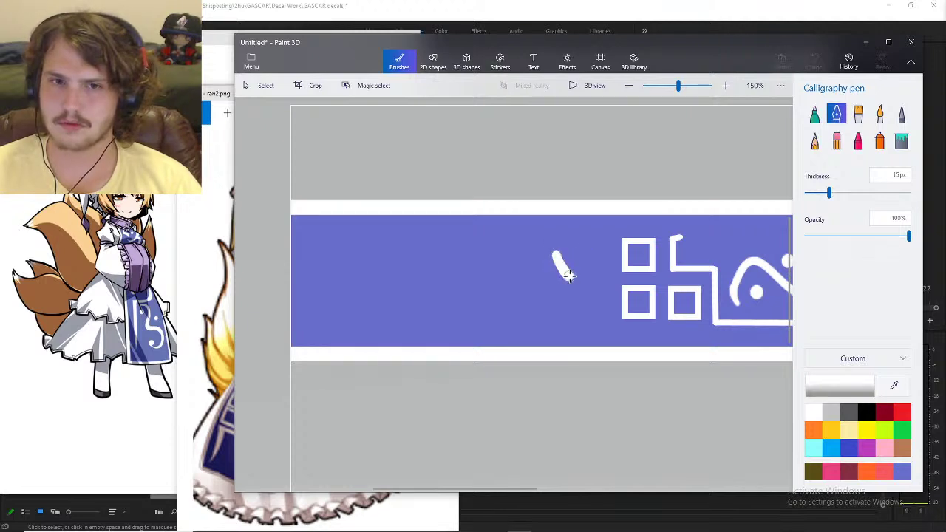
# - Set the Calligraphy pen thickness to 12 px and extend the slanted stroke upward into a rounded V
pyautogui.moveTo(829, 193); pyautogui.dragTo(819, 193)
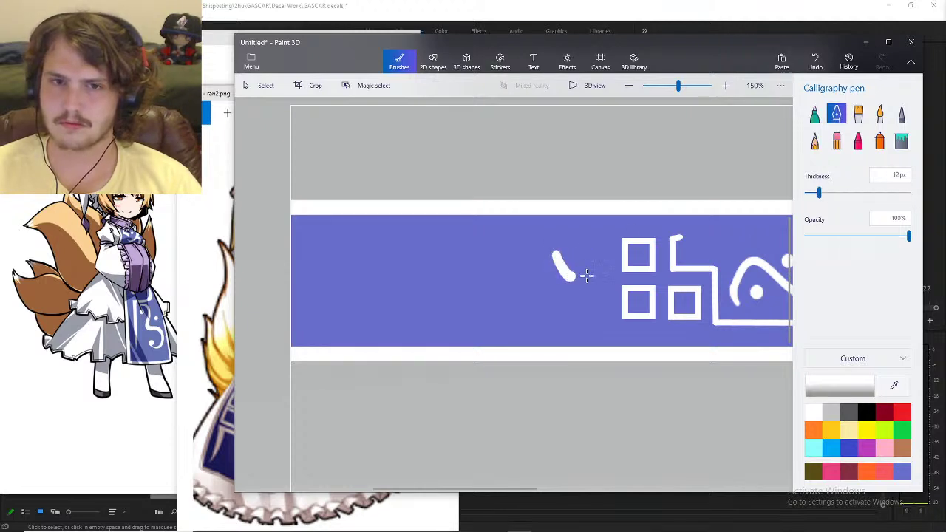
pyautogui.moveTo(572, 278); pyautogui.dragTo(585, 258)
pyautogui.hotkey('ctrl', 'z')
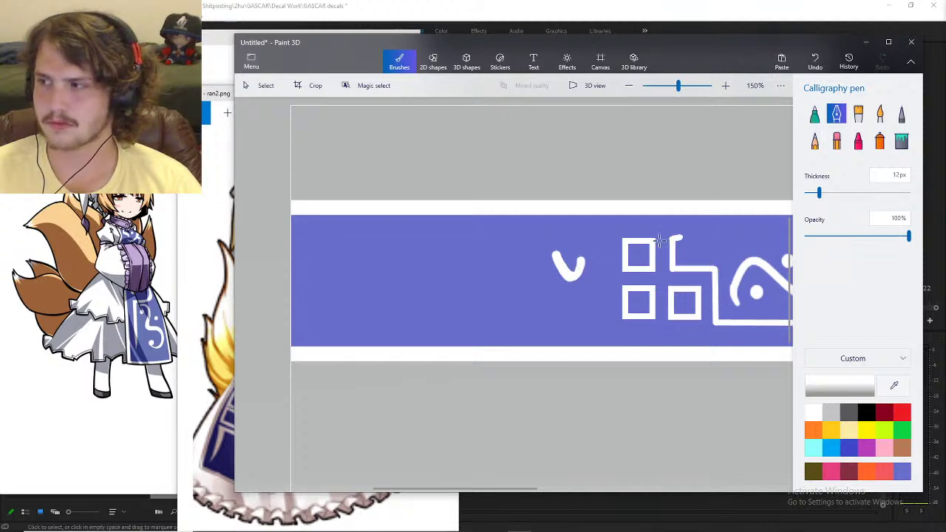
# - Set the Calligraphy pen thickness to 9 px and add a small downward hook to the V's right end
pyautogui.moveTo(817, 194); pyautogui.dragTo(810, 193)
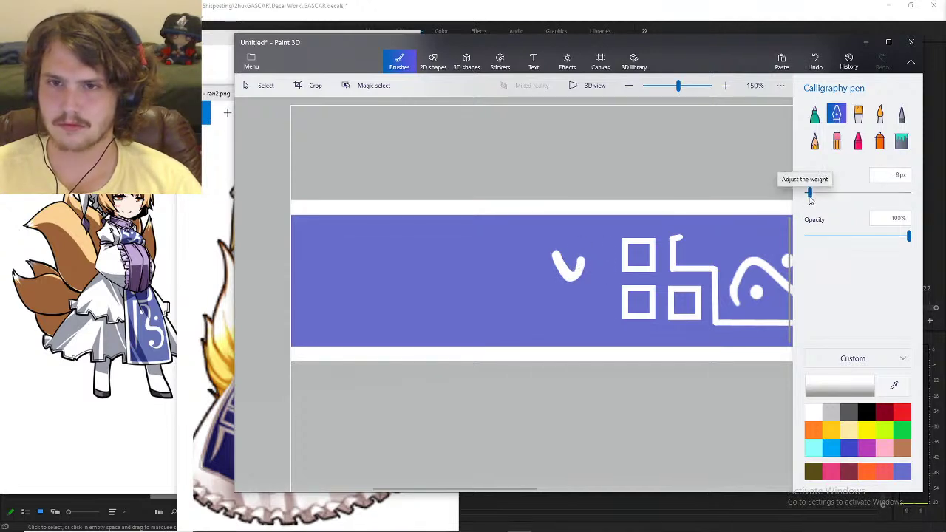
pyautogui.moveTo(578, 263); pyautogui.dragTo(587, 259)
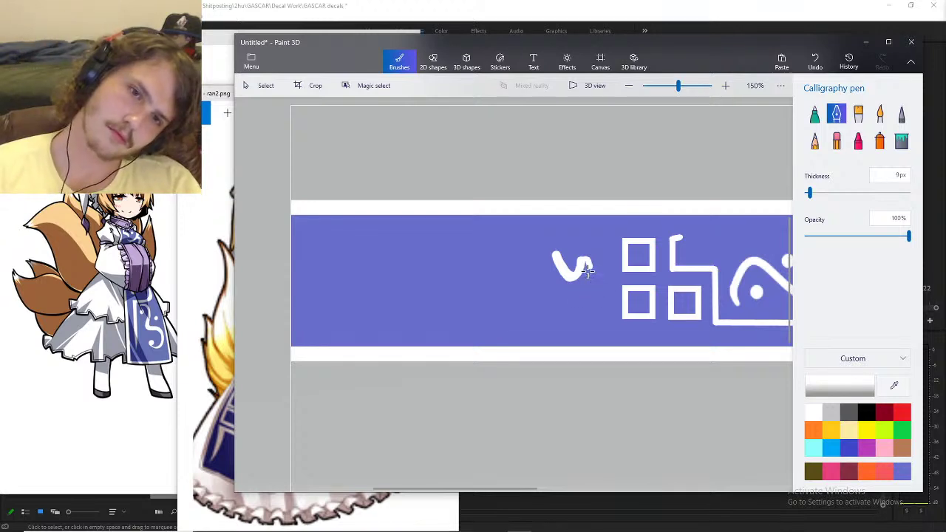
pyautogui.moveTo(584, 259); pyautogui.dragTo(592, 261)
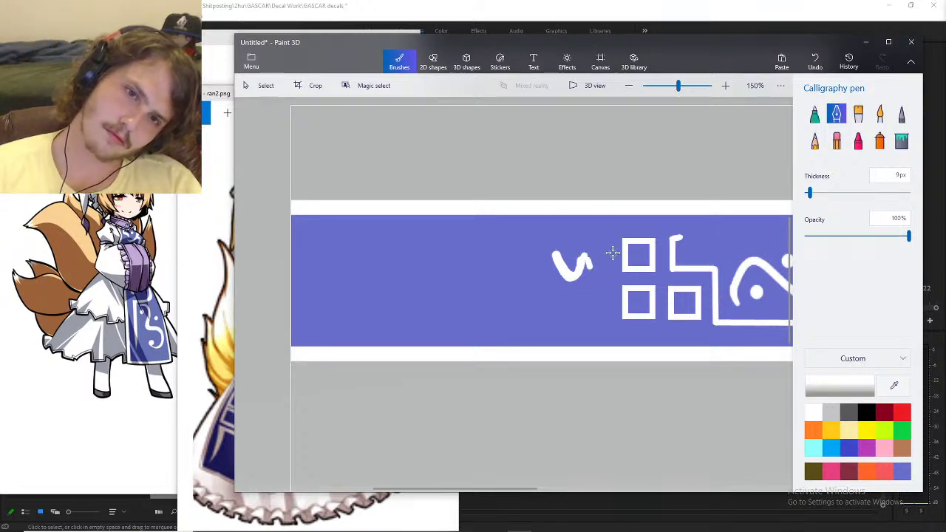
pyautogui.scroll(5, 613, 253)
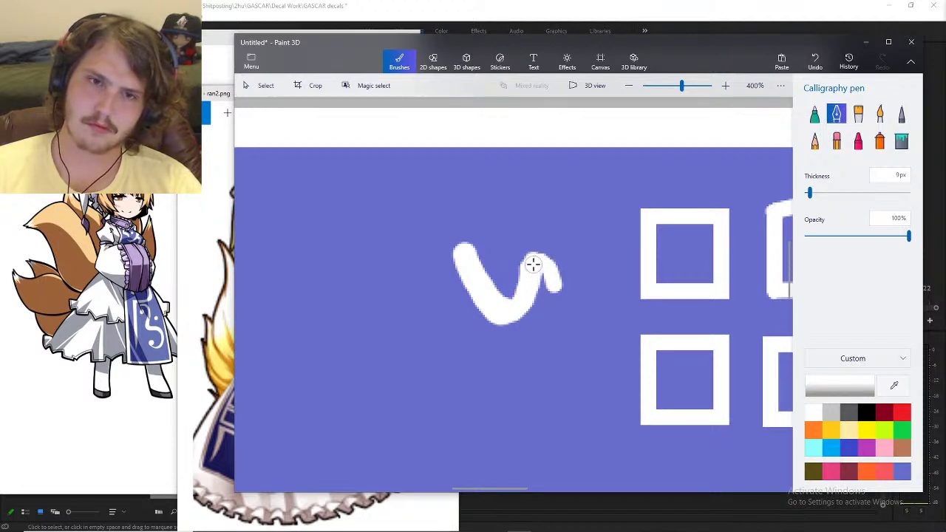
pyautogui.scroll(-4, 555, 293)
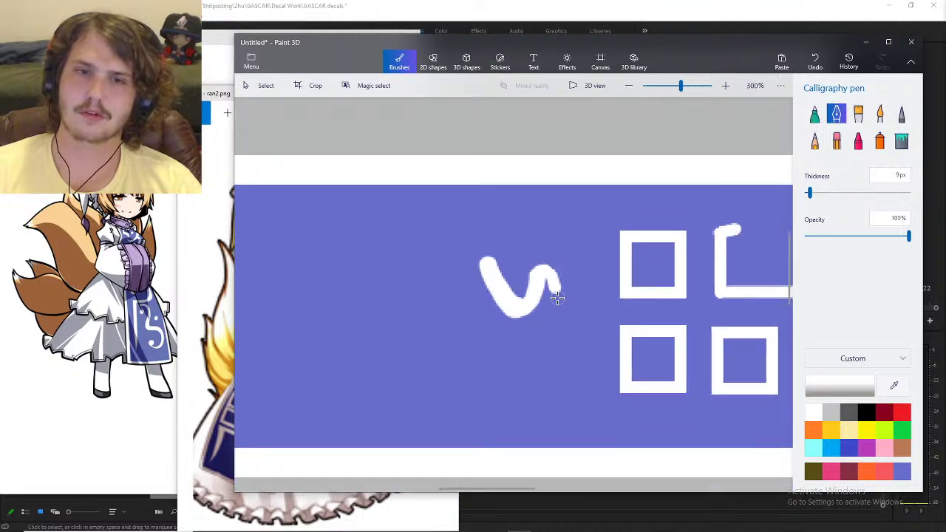
# - Draw a small white circle below the V stroke's left end and place a copy directly beneath it
pyautogui.click(310, 85)
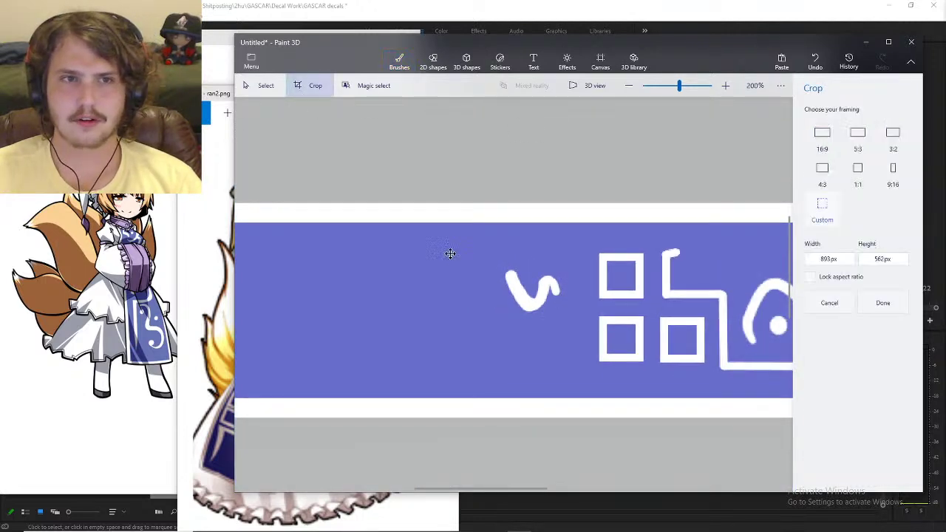
pyautogui.click(405, 66)
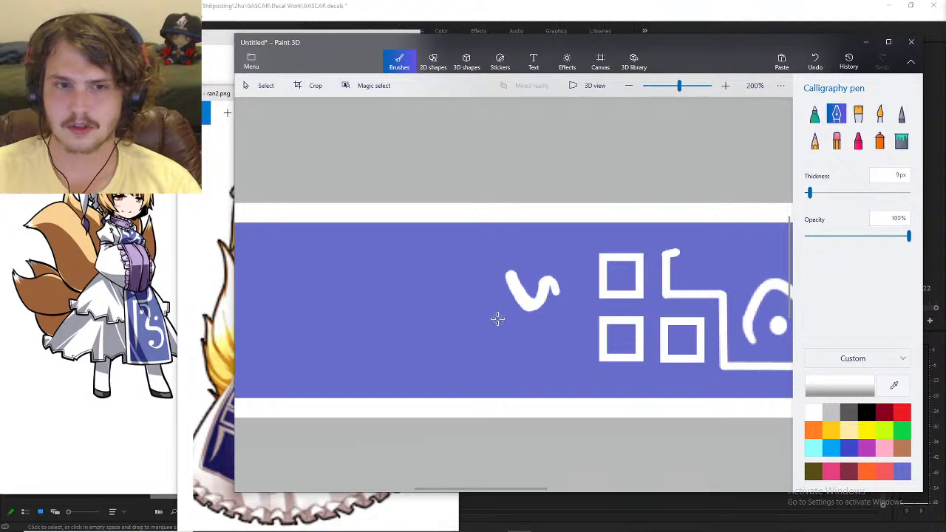
pyautogui.click(436, 62)
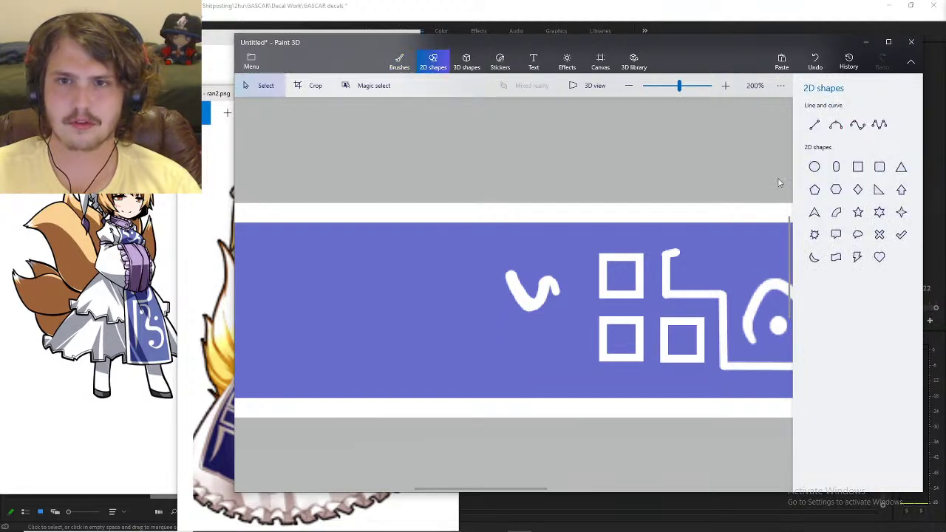
pyautogui.click(814, 167)
pyautogui.moveTo(509, 323)
pyautogui.mouseDown()
pyautogui.moveTo(510, 333)
pyautogui.moveTo(501, 321)
pyautogui.moveTo(523, 329)
pyautogui.moveTo(527, 320)
pyautogui.moveTo(525, 334)
pyautogui.mouseUp()
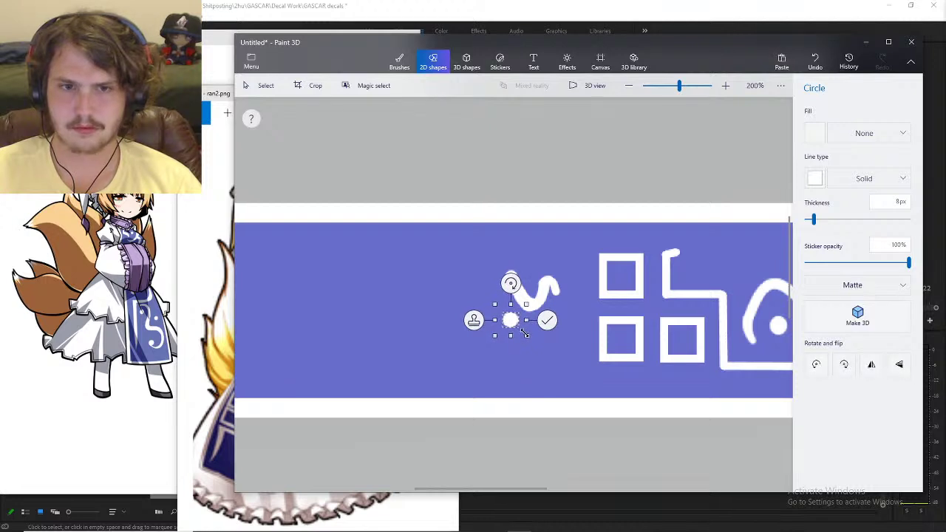
pyautogui.hotkey('ctrl', 'v')
pyautogui.moveTo(508, 296); pyautogui.dragTo(508, 340)
pyautogui.click(433, 62)
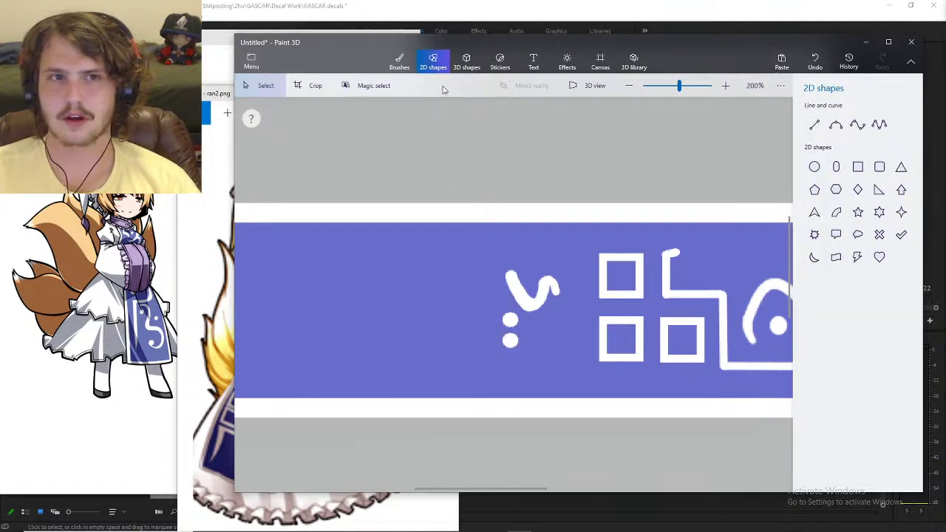
# - Select the V stroke with its two dots, enlarge the selection to about 107 × 128 px and shift it slightly down
pyautogui.click(309, 85)
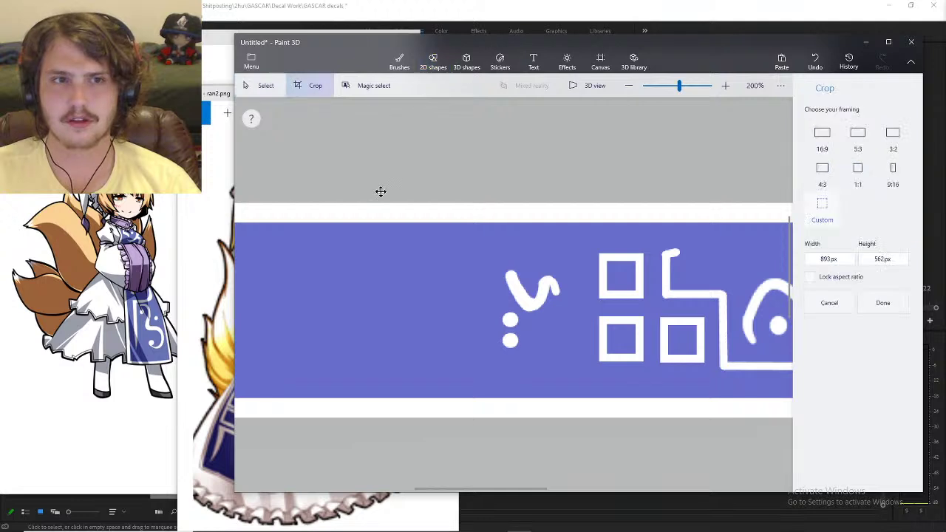
pyautogui.click(255, 85)
pyautogui.moveTo(480, 255); pyautogui.dragTo(570, 367)
pyautogui.moveTo(570, 255); pyautogui.dragTo(584, 242)
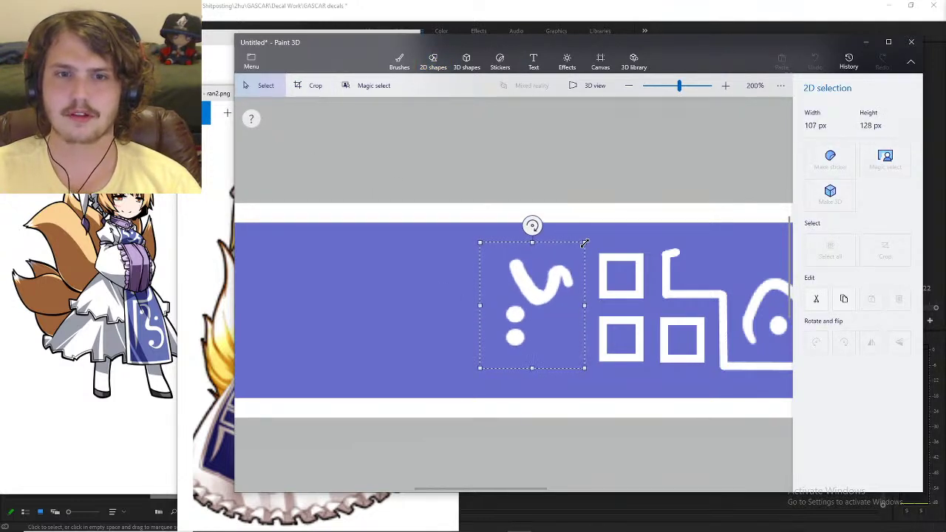
pyautogui.moveTo(536, 305); pyautogui.dragTo(534, 312)
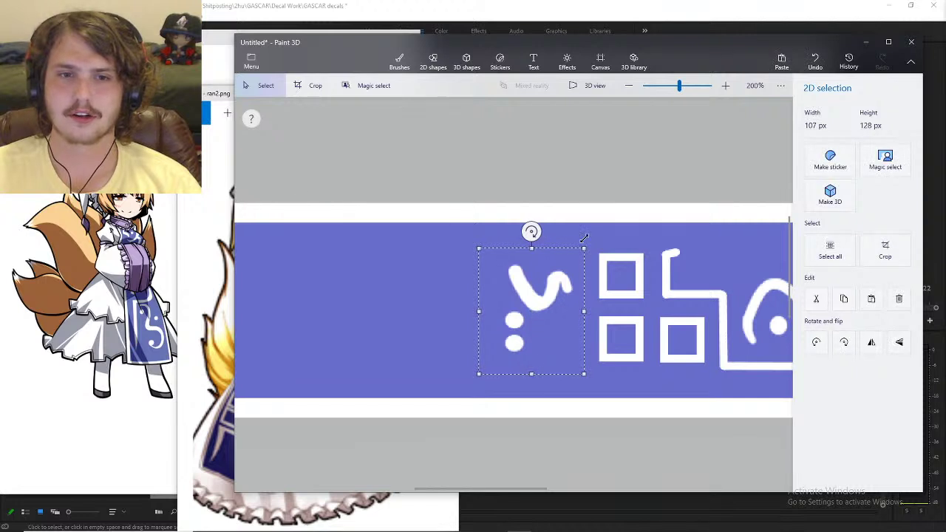
pyautogui.hotkey('ctrl', 'w')
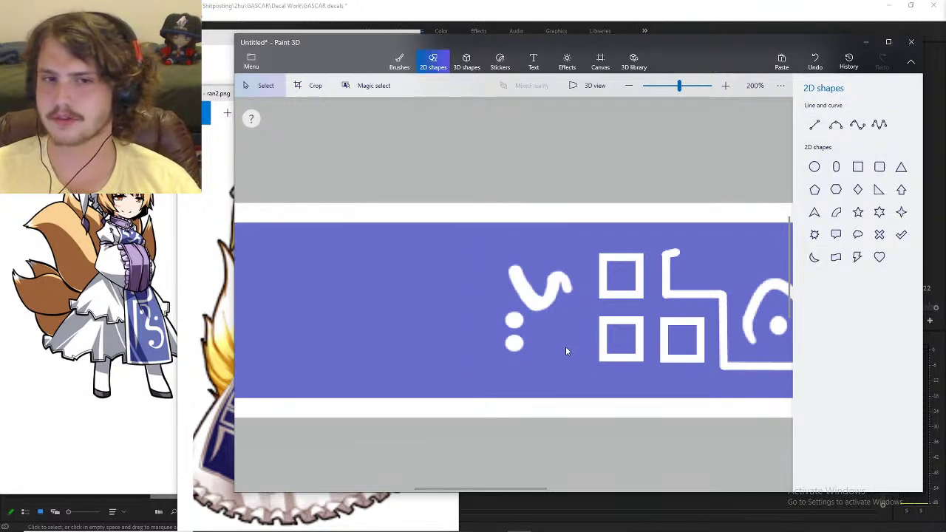
pyautogui.moveTo(471, 249)
pyautogui.mouseDown()
pyautogui.moveTo(554, 349)
pyautogui.moveTo(587, 371)
pyautogui.mouseUp()
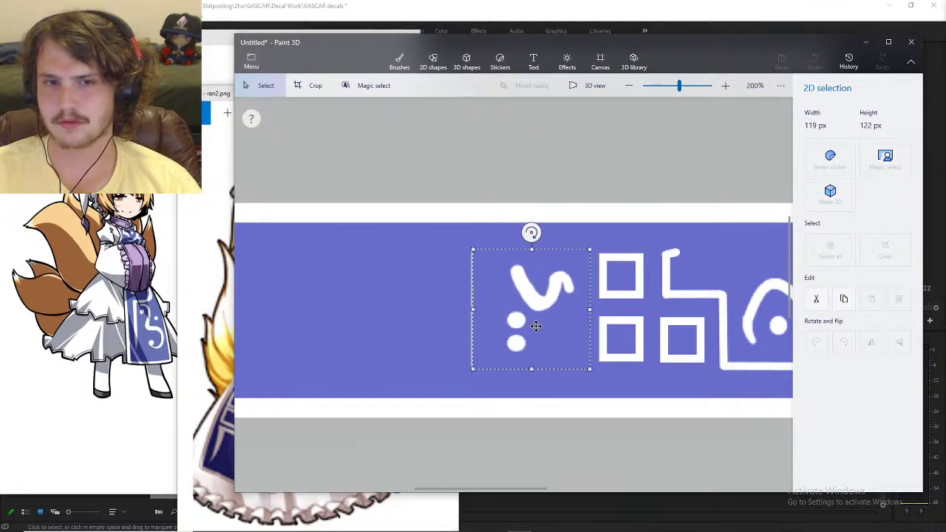
pyautogui.hotkey('ctrl', 'w')
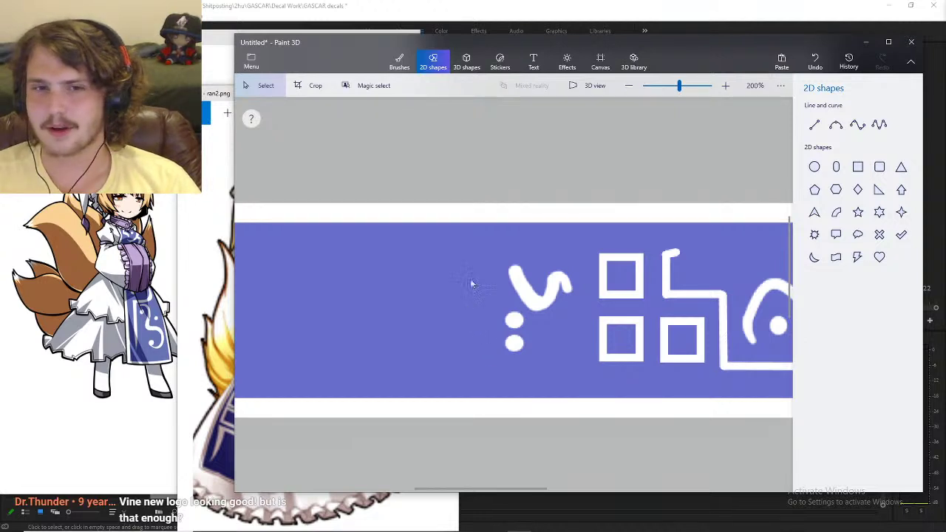
# - Extend the hook at the V stroke's right end slightly with the Calligraphy pen at 8 px thickness
pyautogui.scroll(2, 632, 317)
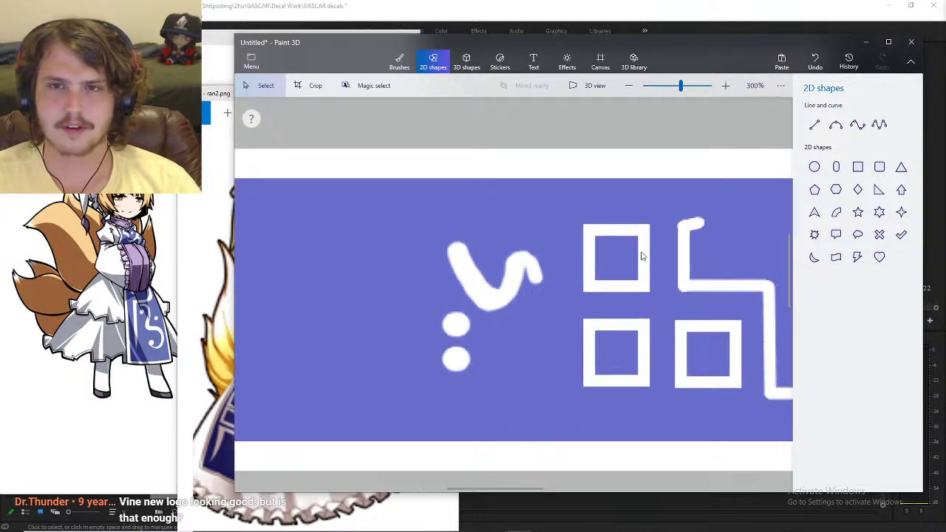
pyautogui.click(399, 62)
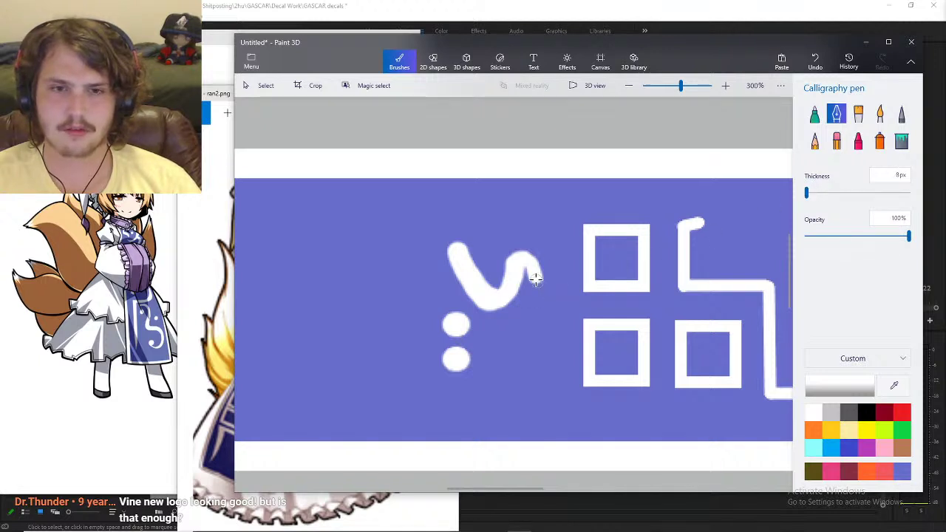
pyautogui.moveTo(535, 275); pyautogui.dragTo(542, 284)
pyautogui.scroll(-2, 517, 329)
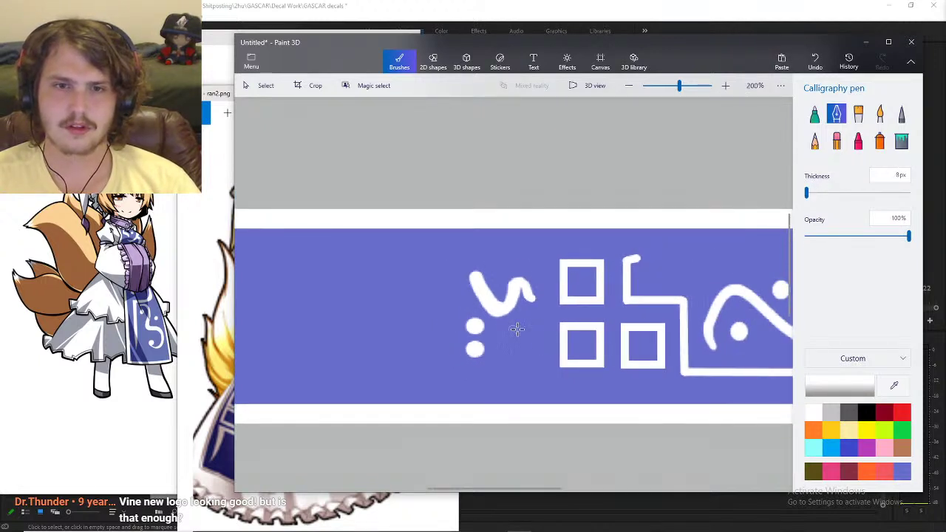
# - Paint a small white hook left of the dots at 8 px and extend it up and leftward into an arch at 12 px
pyautogui.moveTo(462, 489); pyautogui.dragTo(420, 479)
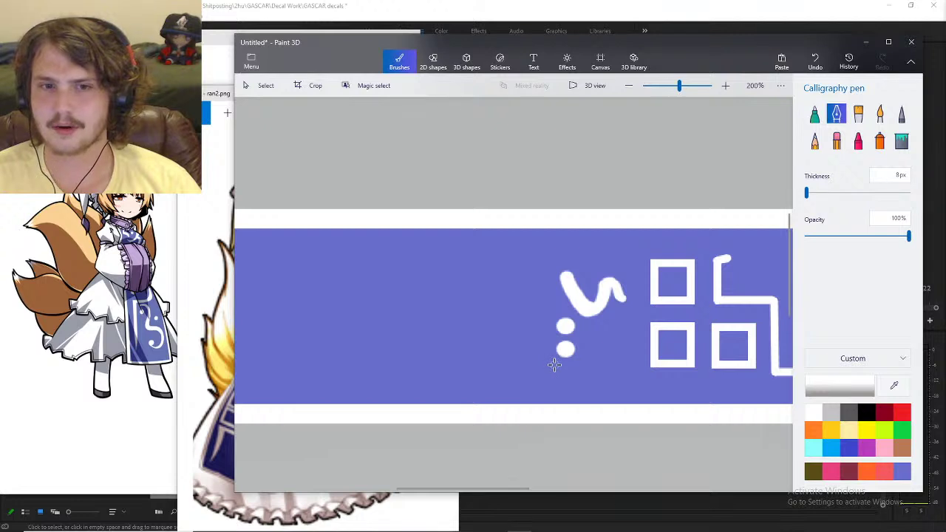
pyautogui.moveTo(554, 364)
pyautogui.mouseDown()
pyautogui.moveTo(546, 370)
pyautogui.moveTo(532, 356)
pyautogui.mouseUp()
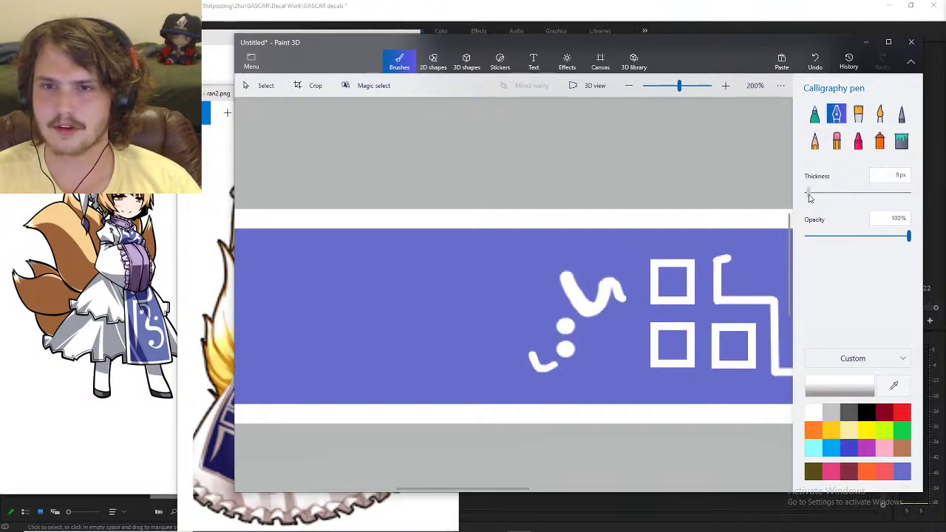
pyautogui.moveTo(808, 193); pyautogui.dragTo(818, 196)
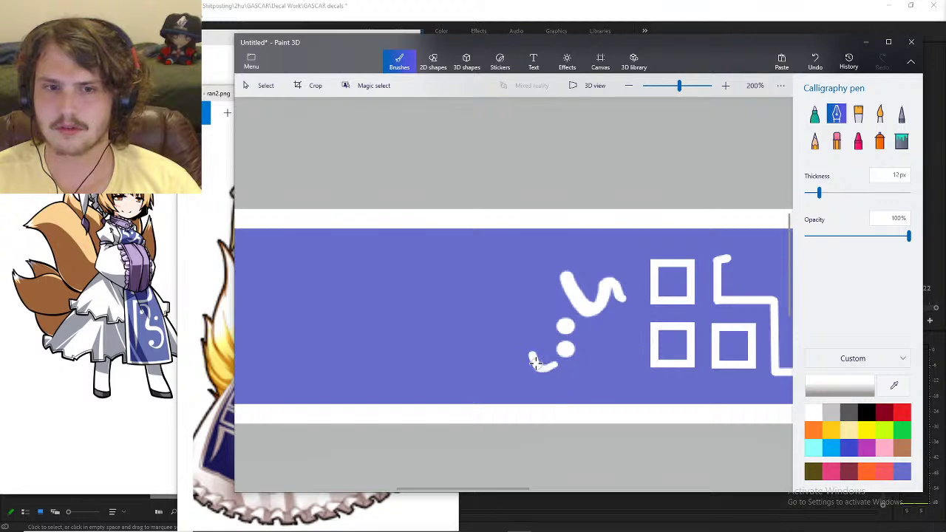
pyautogui.moveTo(534, 362)
pyautogui.mouseDown()
pyautogui.moveTo(521, 337)
pyautogui.moveTo(528, 314)
pyautogui.moveTo(510, 281)
pyautogui.mouseUp()
pyautogui.hotkey('ctrl', 'z')
pyautogui.moveTo(531, 320)
pyautogui.mouseDown()
pyautogui.moveTo(508, 287)
pyautogui.moveTo(472, 292)
pyautogui.moveTo(525, 292)
pyautogui.moveTo(510, 287)
pyautogui.moveTo(482, 298)
pyautogui.moveTo(492, 300)
pyautogui.moveTo(474, 297)
pyautogui.moveTo(459, 275)
pyautogui.mouseUp()
pyautogui.hotkey('ctrl', 'z')
pyautogui.hotkey('ctrl', 'z')
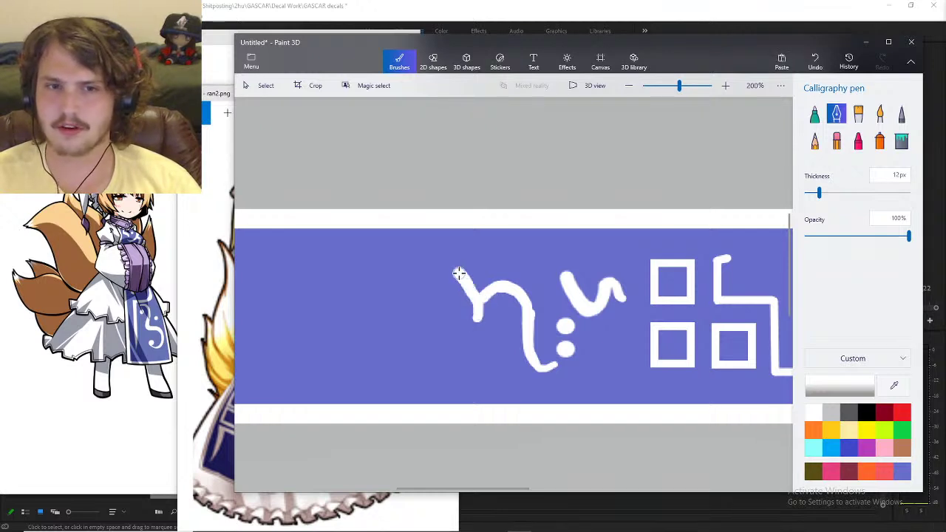
pyautogui.hotkey('ctrl', 'z')
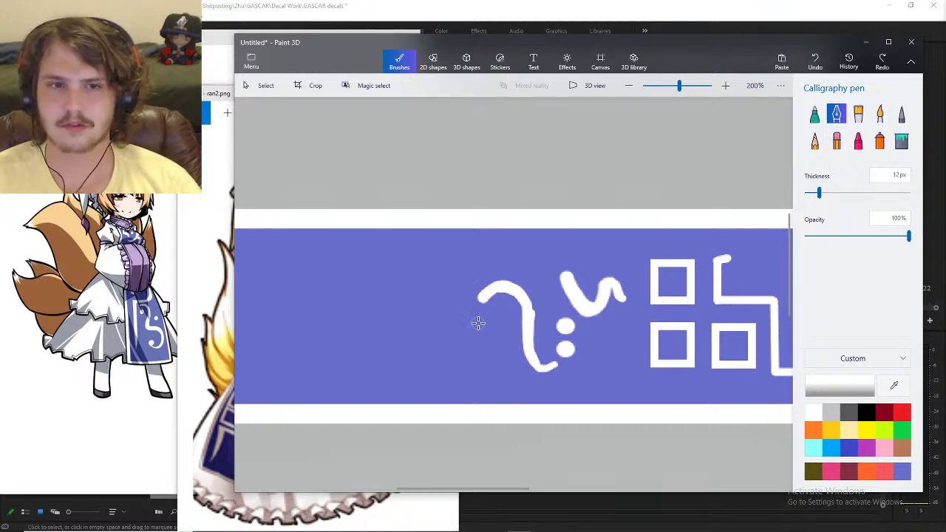
# - Add a slanted stroke rising from the arch's left end and a tail curving down and left, undoing unsatisfactory attempts
pyautogui.moveTo(477, 325); pyautogui.dragTo(451, 259)
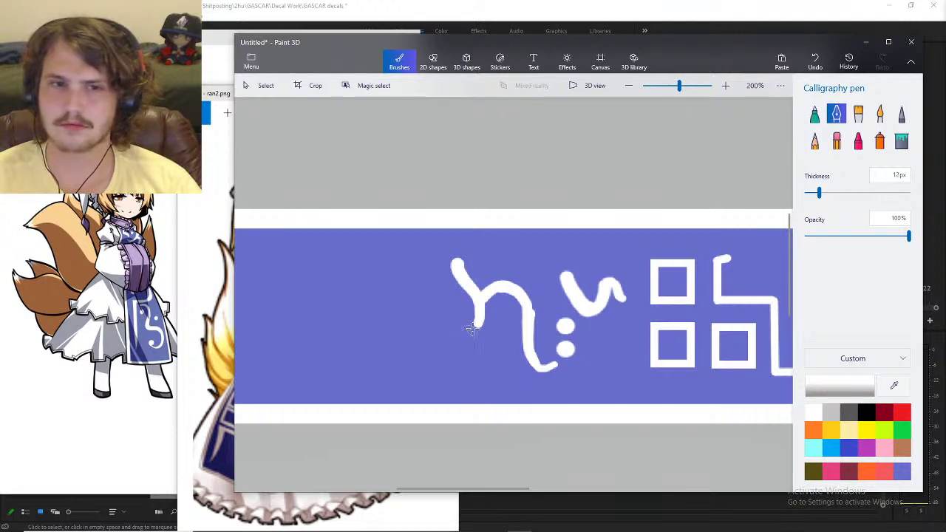
pyautogui.moveTo(476, 326)
pyautogui.mouseDown()
pyautogui.moveTo(457, 365)
pyautogui.moveTo(430, 349)
pyautogui.moveTo(435, 337)
pyautogui.moveTo(448, 364)
pyautogui.moveTo(432, 354)
pyautogui.mouseUp()
pyautogui.hotkey('ctrl', 'z')
pyautogui.hotkey('ctrl', 'z')
pyautogui.hotkey('ctrl', 'z')
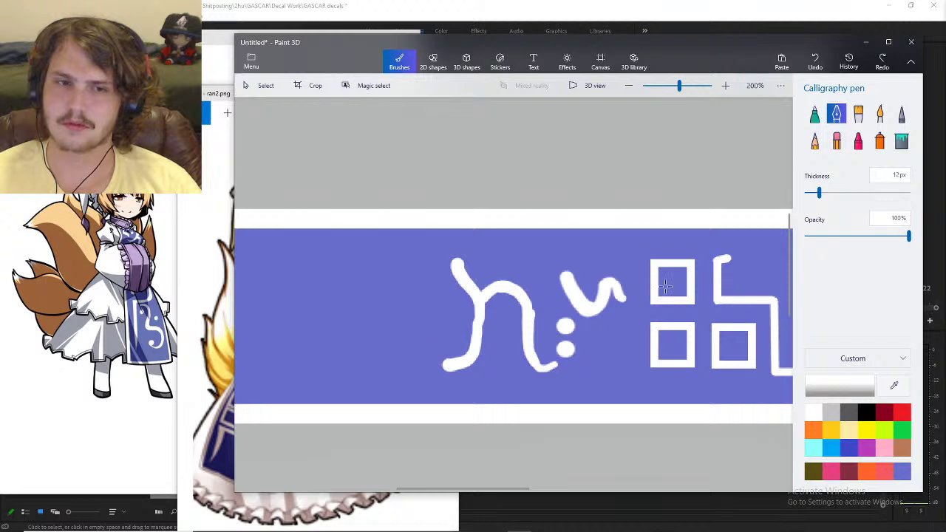
# - Set the Calligraphy pen thickness to 10 px, extend the tail leftward with an upward curl and smooth the join
pyautogui.moveTo(819, 194); pyautogui.dragTo(812, 195)
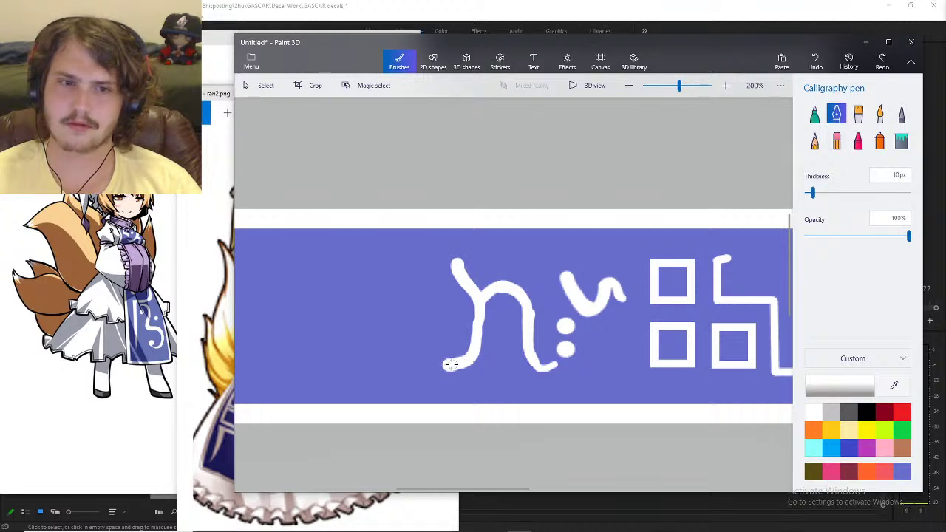
pyautogui.moveTo(450, 364)
pyautogui.mouseDown()
pyautogui.moveTo(430, 347)
pyautogui.moveTo(410, 350)
pyautogui.moveTo(383, 325)
pyautogui.mouseUp()
pyautogui.scroll(3, 476, 357)
pyautogui.hotkey('ctrl', 'z')
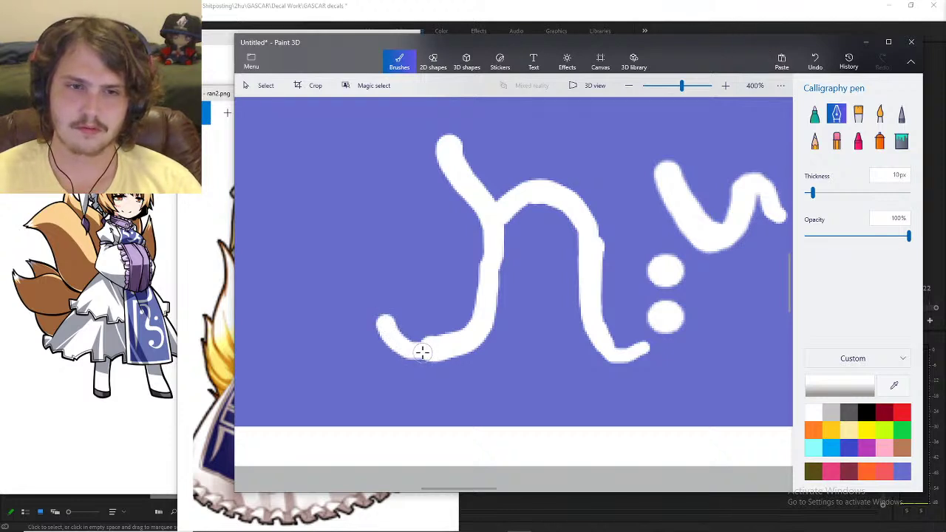
pyautogui.moveTo(421, 352)
pyautogui.mouseDown()
pyautogui.moveTo(429, 353)
pyautogui.moveTo(418, 344)
pyautogui.moveTo(419, 353)
pyautogui.mouseUp()
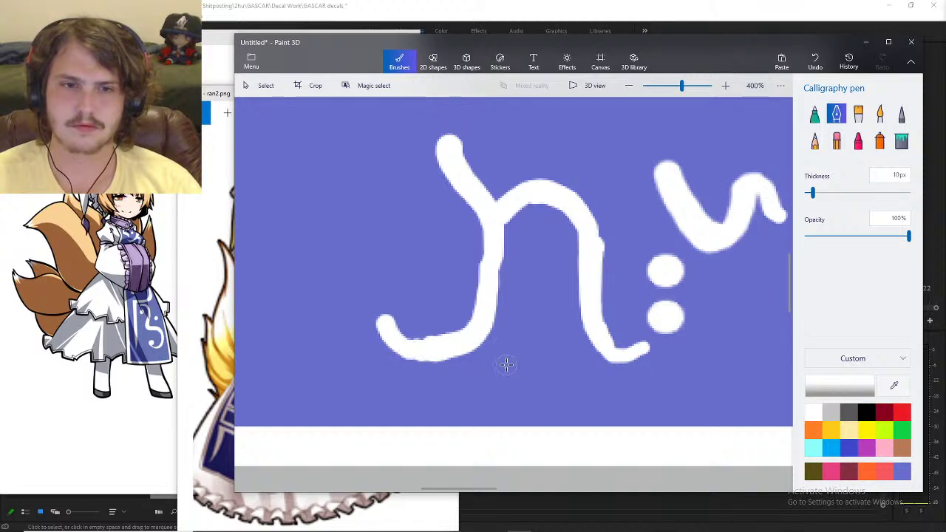
# - Set the Calligraphy pen thickness to 8 px and lengthen the tail's curled end upward, undoing unsatisfactory attempts
pyautogui.press('[')
pyautogui.press('[')
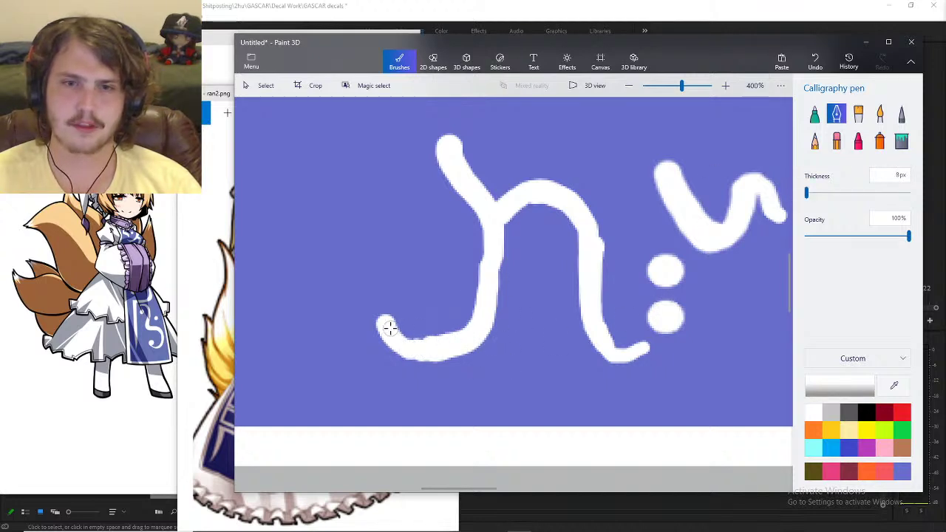
pyautogui.moveTo(386, 327); pyautogui.dragTo(370, 279)
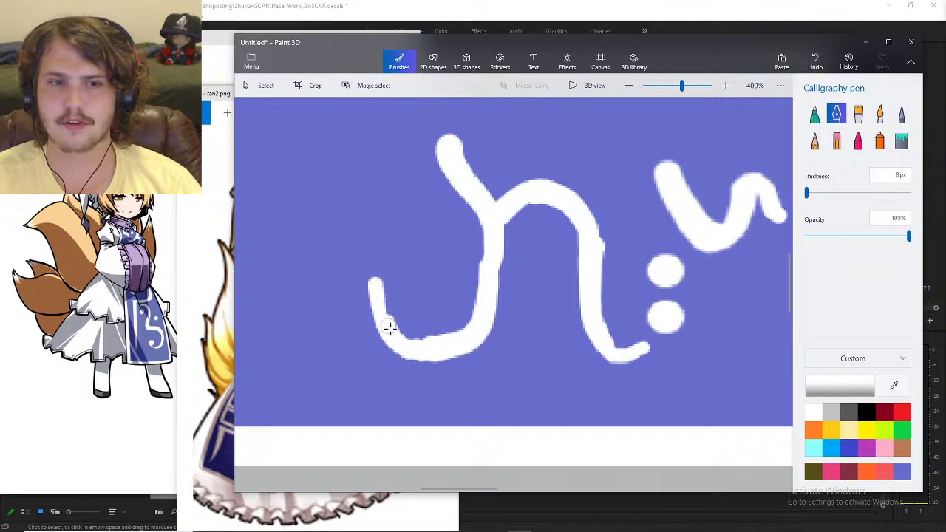
pyautogui.hotkey('ctrl', 'z')
pyautogui.moveTo(389, 328); pyautogui.dragTo(368, 290)
pyautogui.hotkey('ctrl', 'z')
pyautogui.hotkey('ctrl', 'z')
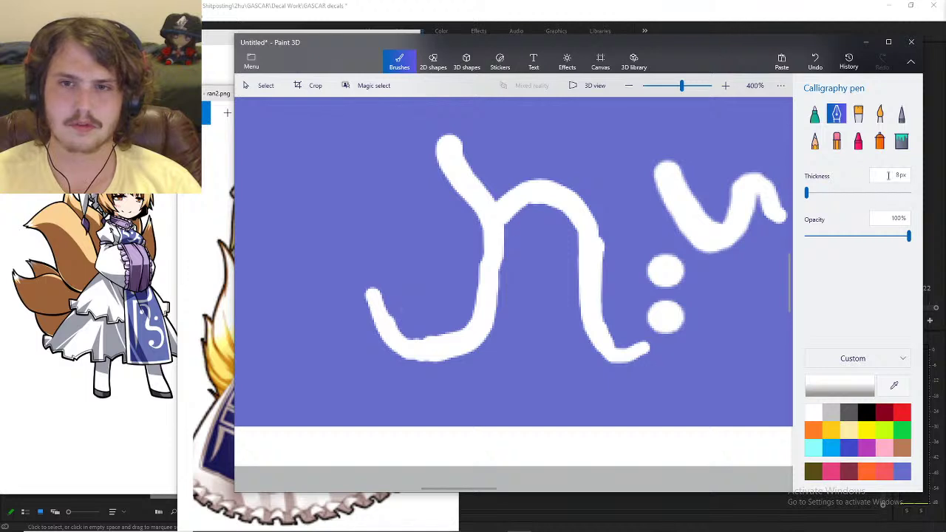
# - Sample the blue background colour and paint over the tail's edges to smooth the curve and taper its tip to a point
pyautogui.click(894, 385)
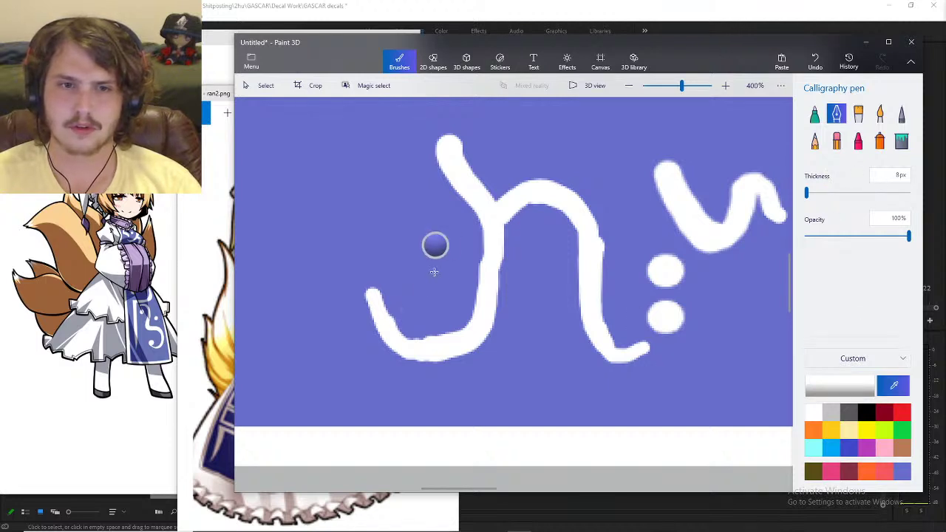
pyautogui.click(433, 246)
pyautogui.moveTo(405, 332)
pyautogui.mouseDown()
pyautogui.moveTo(393, 312)
pyautogui.moveTo(405, 325)
pyautogui.moveTo(465, 325)
pyautogui.moveTo(413, 332)
pyautogui.moveTo(432, 332)
pyautogui.mouseUp()
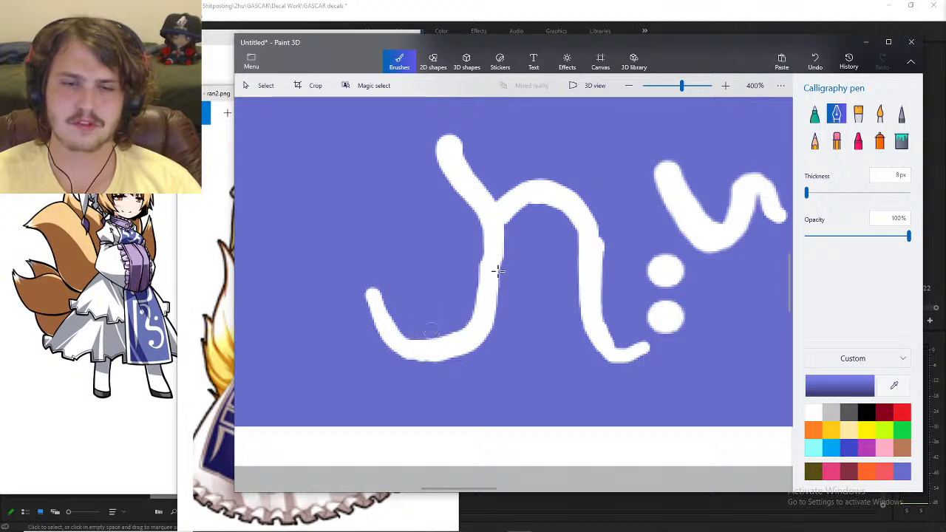
pyautogui.moveTo(382, 280)
pyautogui.mouseDown()
pyautogui.moveTo(402, 317)
pyautogui.moveTo(372, 296)
pyautogui.moveTo(375, 282)
pyautogui.mouseUp()
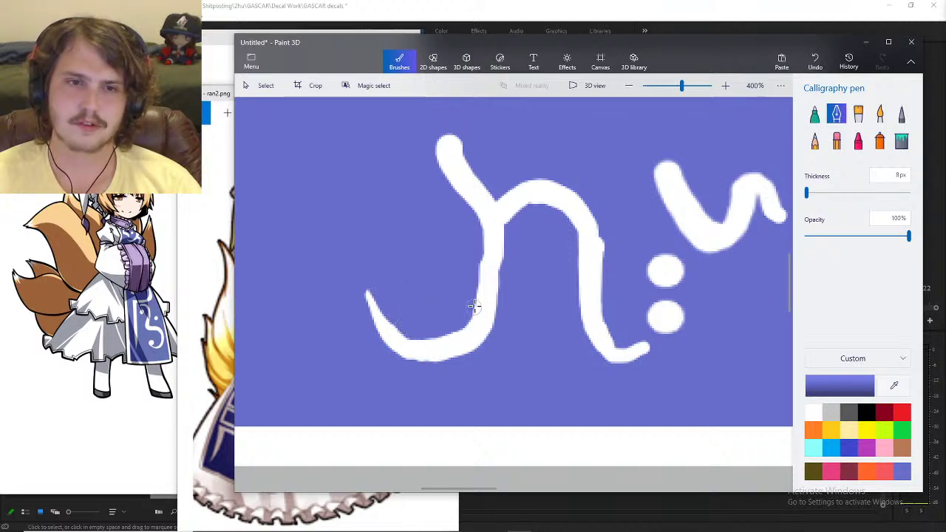
pyautogui.scroll(2, 478, 309)
pyautogui.scroll(-2, 479, 303)
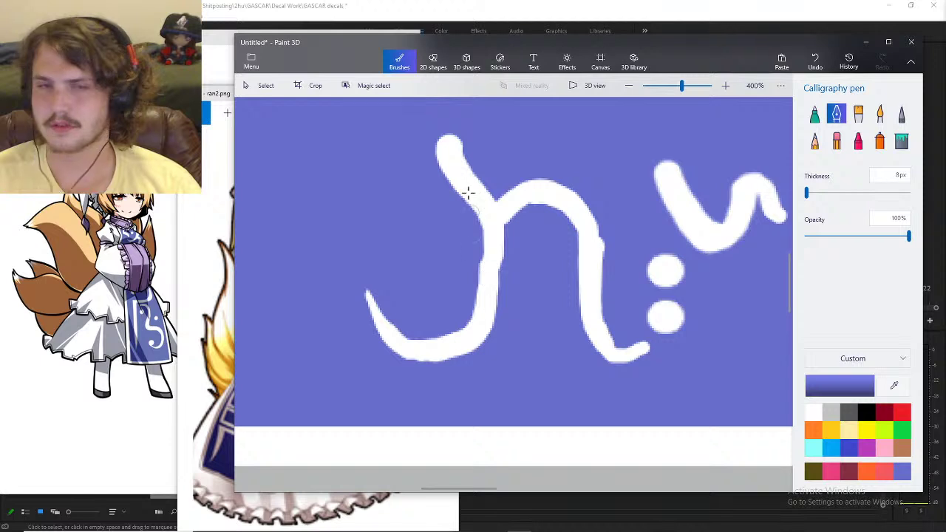
# - Try to taper the slanted stroke's upper end with the blue background colour and undo it
pyautogui.moveTo(461, 128)
pyautogui.mouseDown()
pyautogui.moveTo(458, 146)
pyautogui.moveTo(480, 187)
pyautogui.moveTo(448, 131)
pyautogui.moveTo(451, 143)
pyautogui.mouseUp()
pyautogui.hotkey('ctrl', 'z')
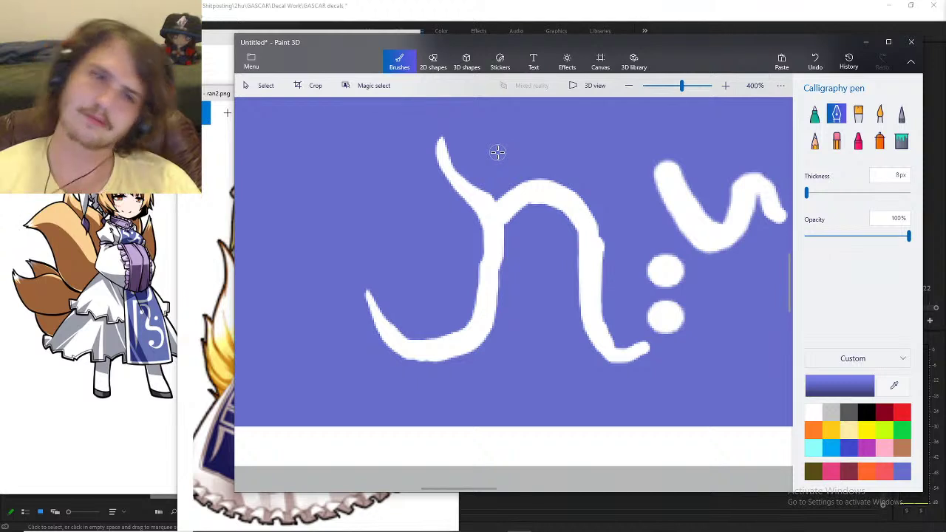
pyautogui.hotkey('ctrl', 'z')
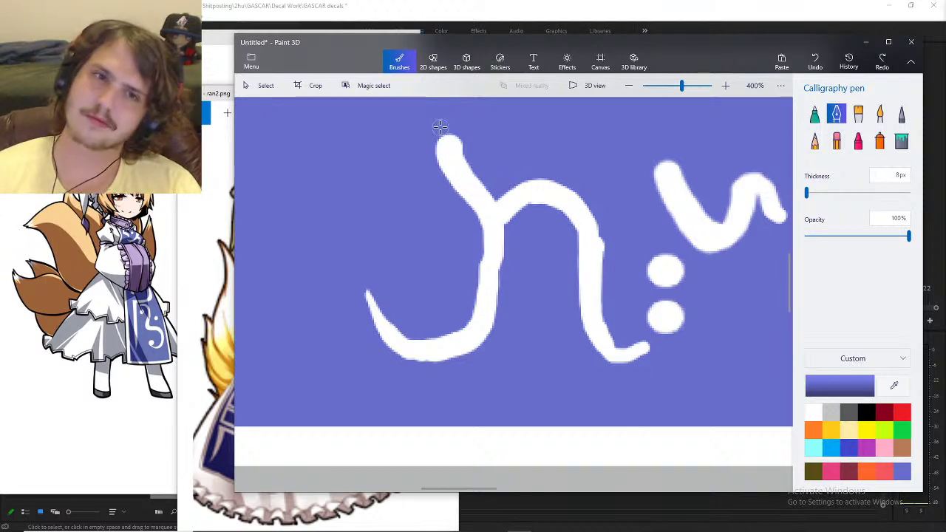
# - Sample white from the arch and extend the slanted stroke's upper end a little further upward
pyautogui.click(893, 385)
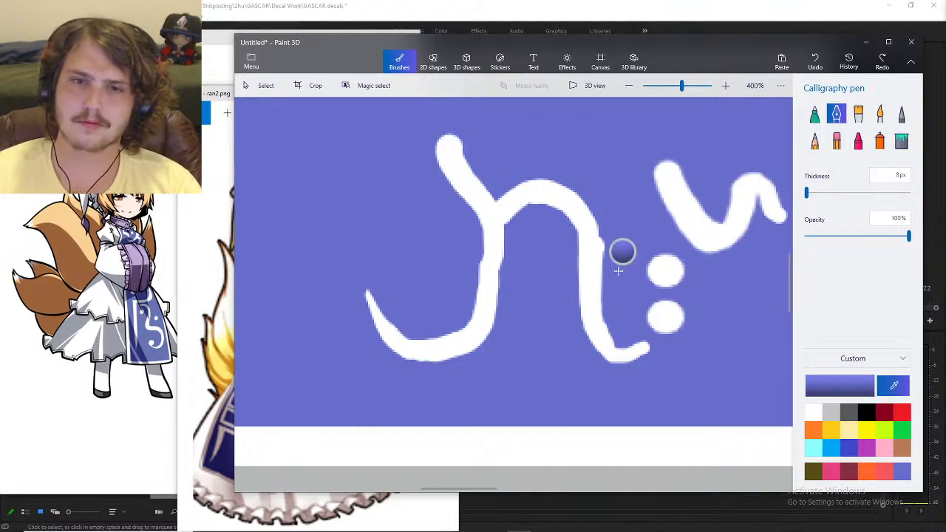
pyautogui.click(576, 189)
pyautogui.moveTo(444, 147)
pyautogui.mouseDown()
pyautogui.moveTo(442, 124)
pyautogui.moveTo(455, 152)
pyautogui.mouseUp()
pyautogui.moveTo(488, 194)
pyautogui.mouseDown()
pyautogui.moveTo(515, 222)
pyautogui.moveTo(486, 200)
pyautogui.mouseUp()
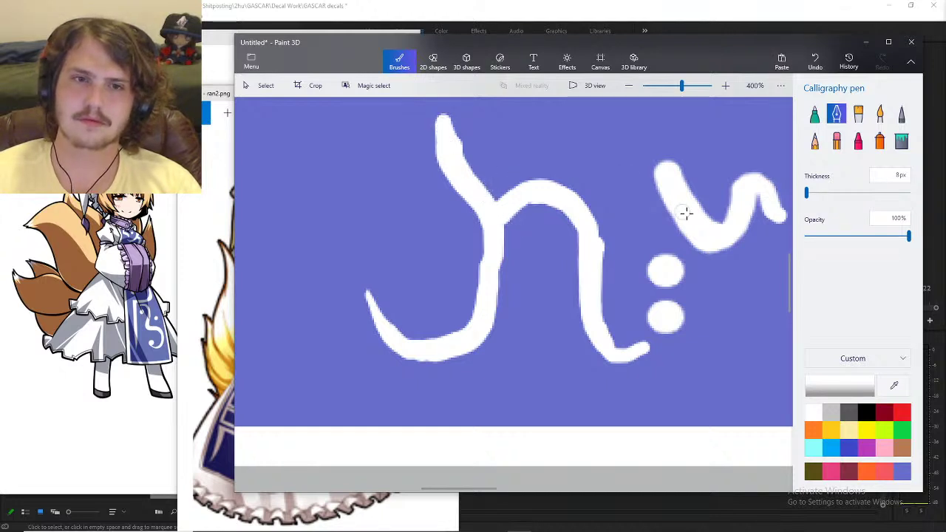
# - Sample the blue background colour and paint over the slanted stroke's upper end to taper it to a point, undoing the first attempt
pyautogui.click(894, 385)
pyautogui.click(589, 158)
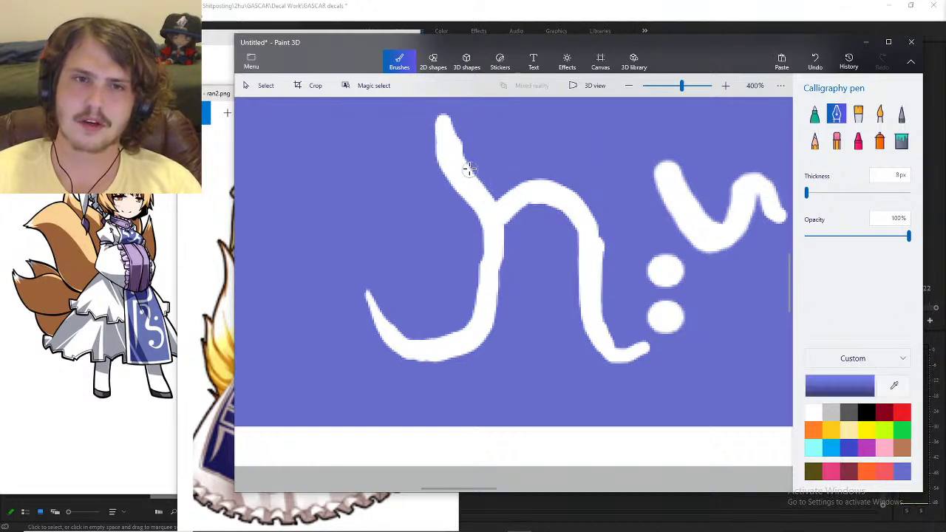
pyautogui.moveTo(462, 140); pyautogui.dragTo(448, 112)
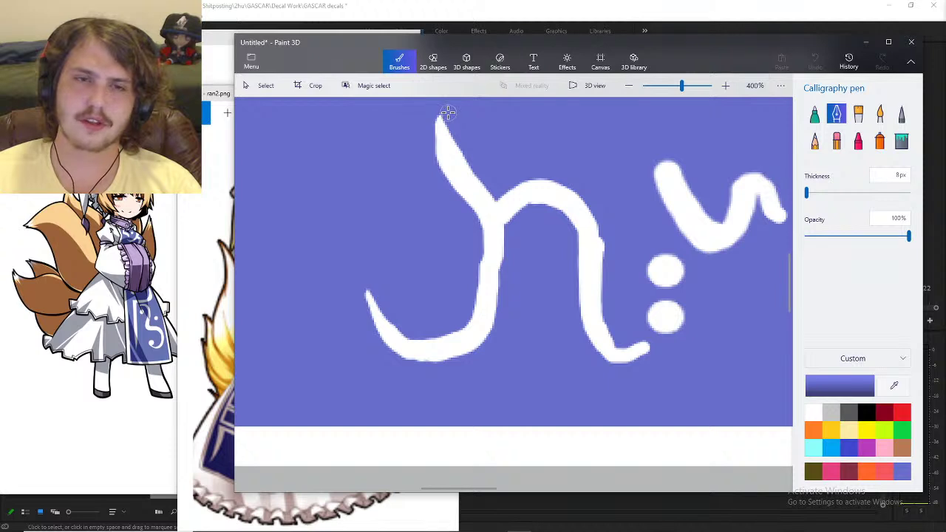
pyautogui.hotkey('ctrl', 'z')
pyautogui.moveTo(484, 180)
pyautogui.mouseDown()
pyautogui.moveTo(447, 111)
pyautogui.moveTo(449, 122)
pyautogui.mouseUp()
pyautogui.scroll(-4, 544, 306)
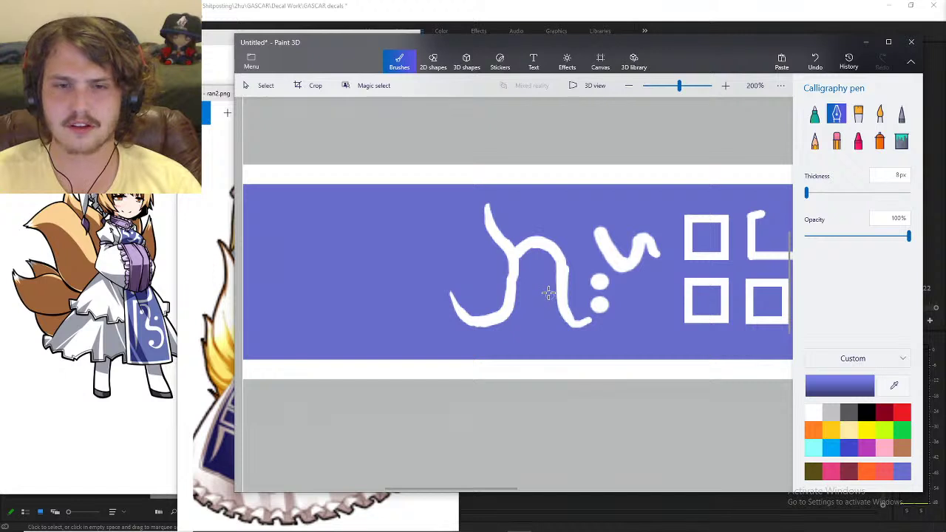
# - Taper the curled tip at the arch's lower end and smooth the bump on its outer edge with the blue background colour
pyautogui.scroll(6, 633, 321)
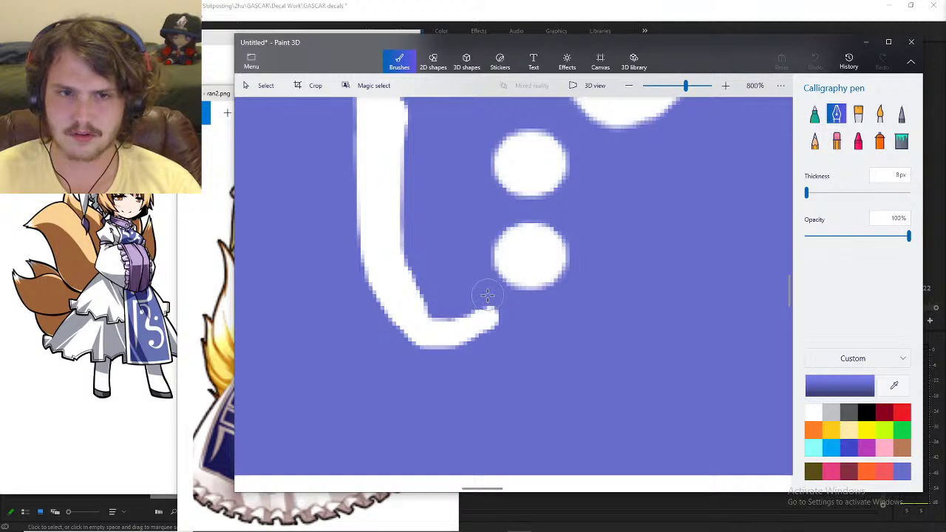
pyautogui.moveTo(499, 332); pyautogui.dragTo(507, 322)
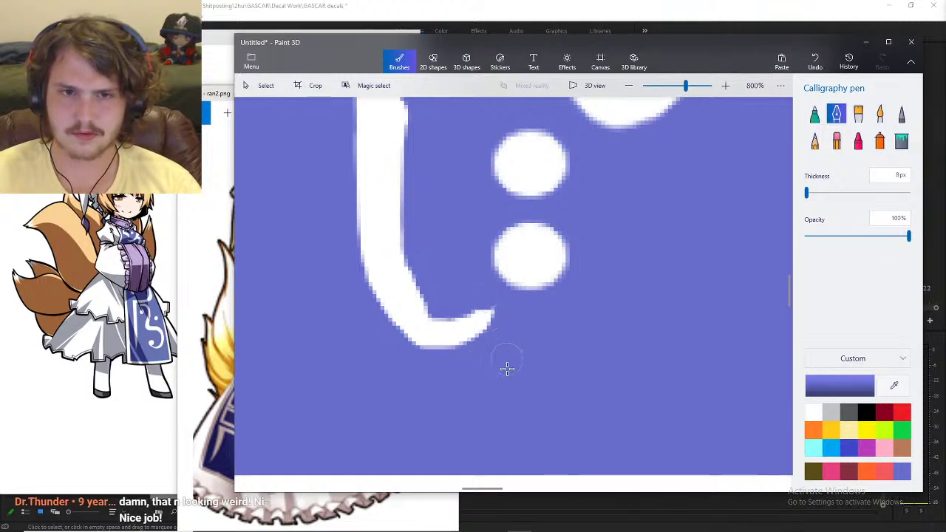
pyautogui.scroll(-2, 492, 362)
pyautogui.scroll(1, 485, 349)
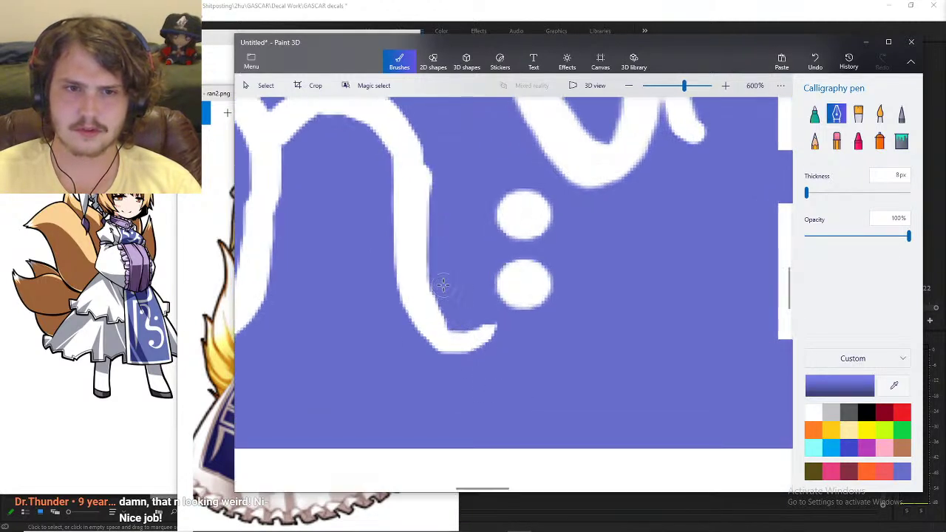
pyautogui.moveTo(442, 288)
pyautogui.mouseDown()
pyautogui.moveTo(450, 321)
pyautogui.moveTo(456, 276)
pyautogui.moveTo(433, 164)
pyautogui.mouseUp()
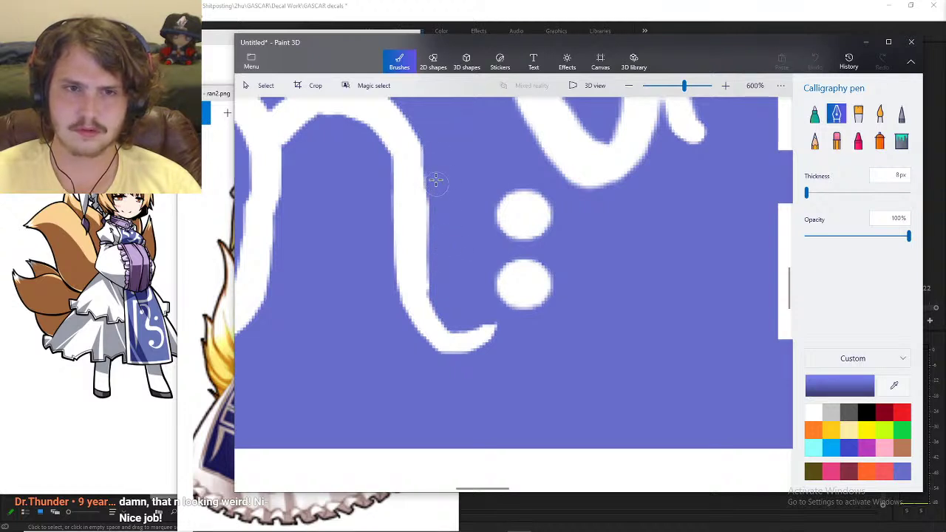
# - Examine the whole tabard pattern across the blue band
pyautogui.scroll(-2, 458, 255)
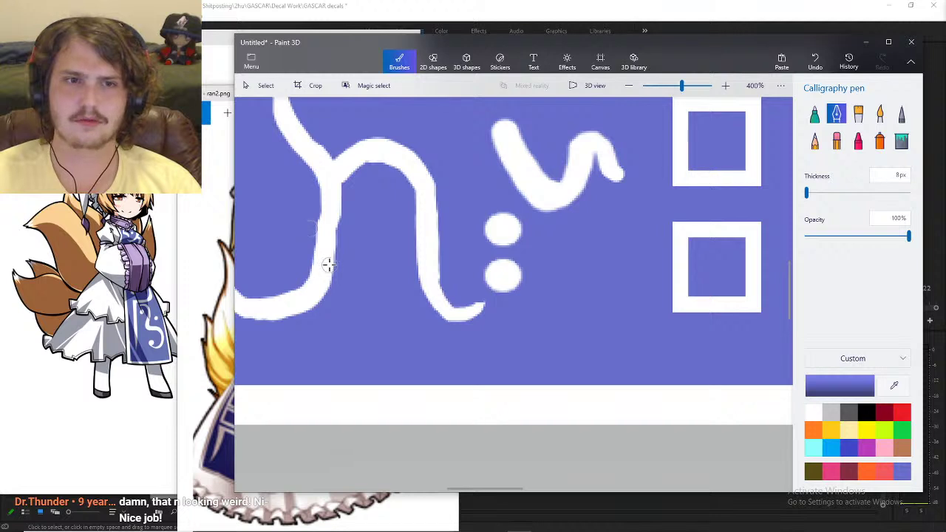
pyautogui.scroll(-1, 327, 265)
pyautogui.moveTo(516, 490)
pyautogui.mouseDown()
pyautogui.moveTo(488, 489)
pyautogui.moveTo(571, 492)
pyautogui.moveTo(571, 500)
pyautogui.mouseUp()
pyautogui.scroll(-2, 528, 372)
pyautogui.scroll(-2, 565, 369)
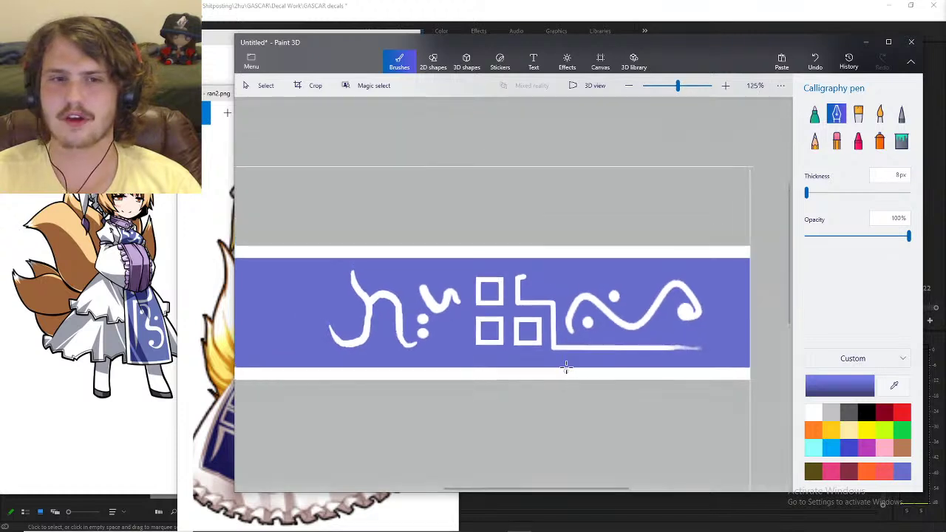
pyautogui.scroll(-2, 542, 409)
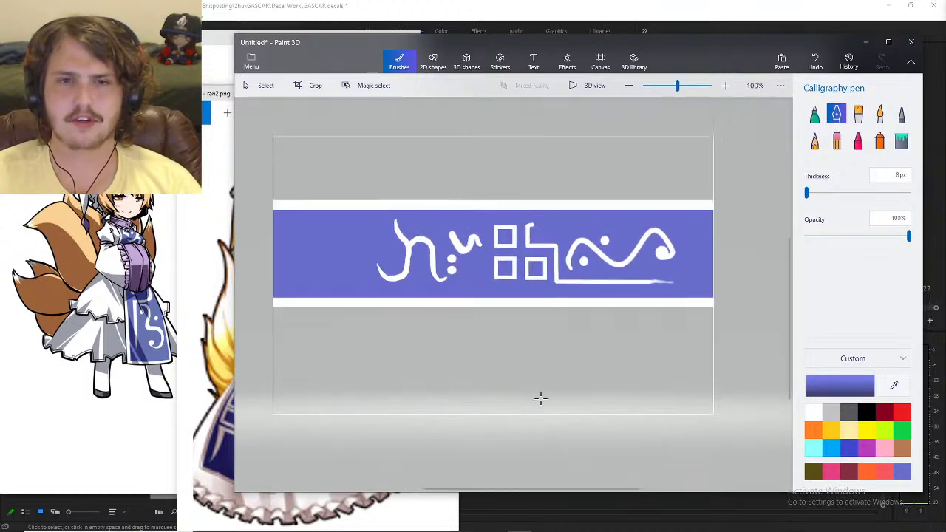
pyautogui.scroll(1, 560, 255)
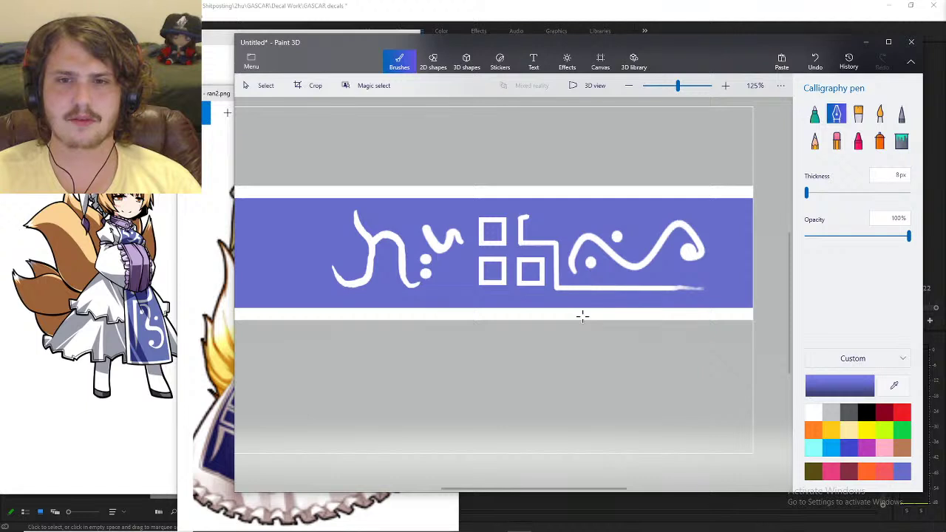
pyautogui.scroll(-1, 521, 283)
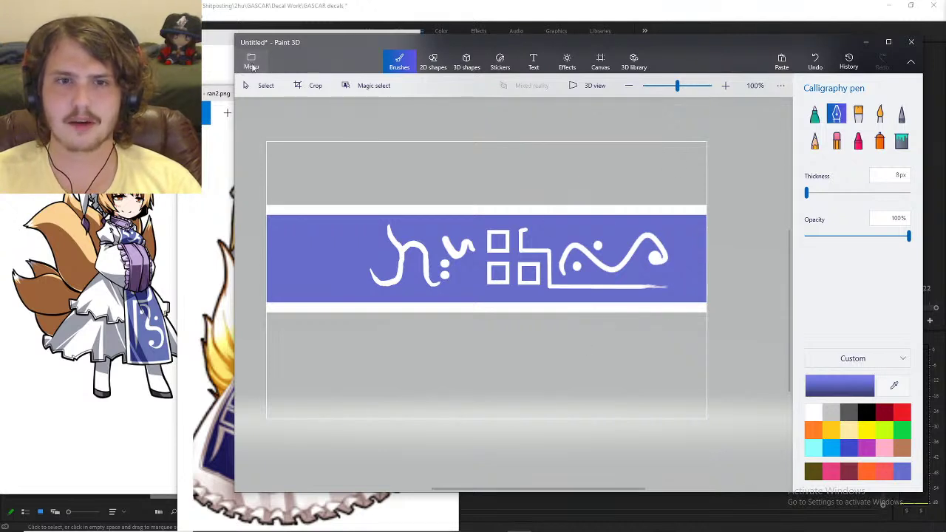
# - Save the decal as a PNG image named "ran dress 1" in the Ran1 folder
pyautogui.click(251, 66)
pyautogui.click(308, 186)
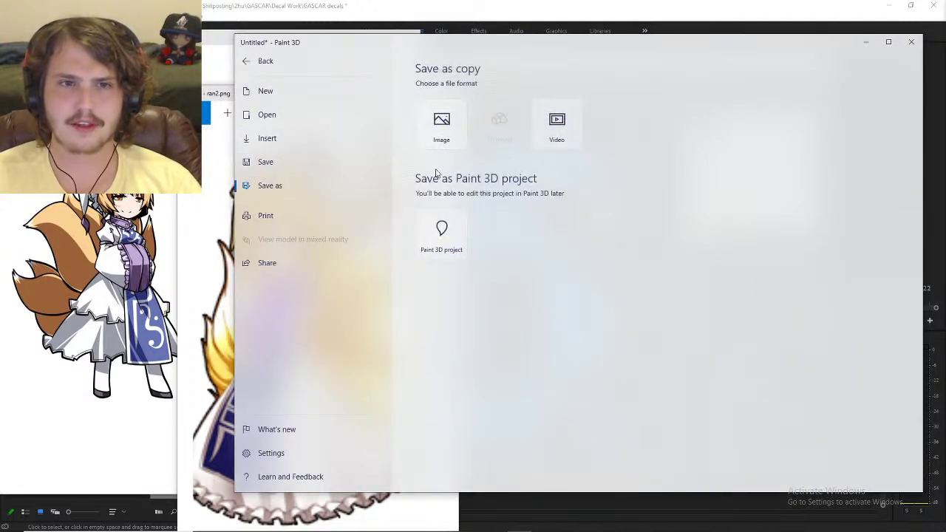
pyautogui.press('Escape')
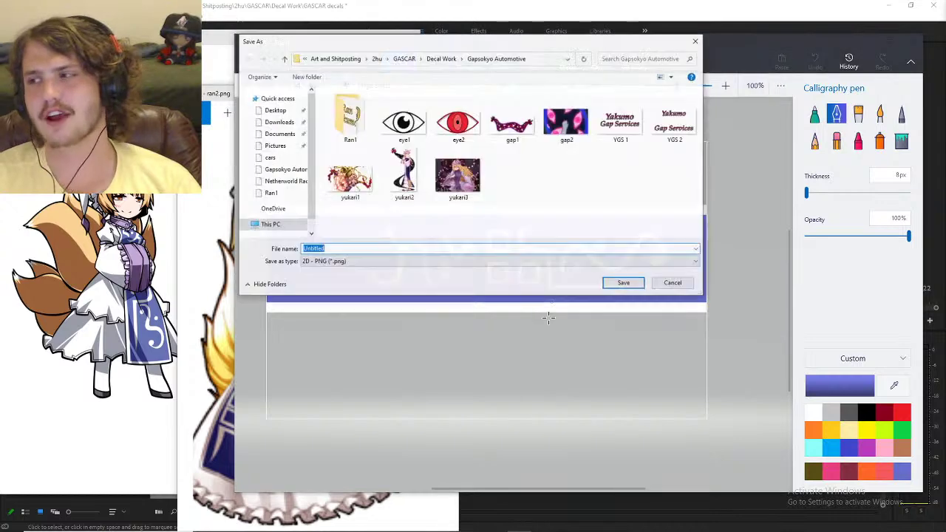
pyautogui.write('ran dr')
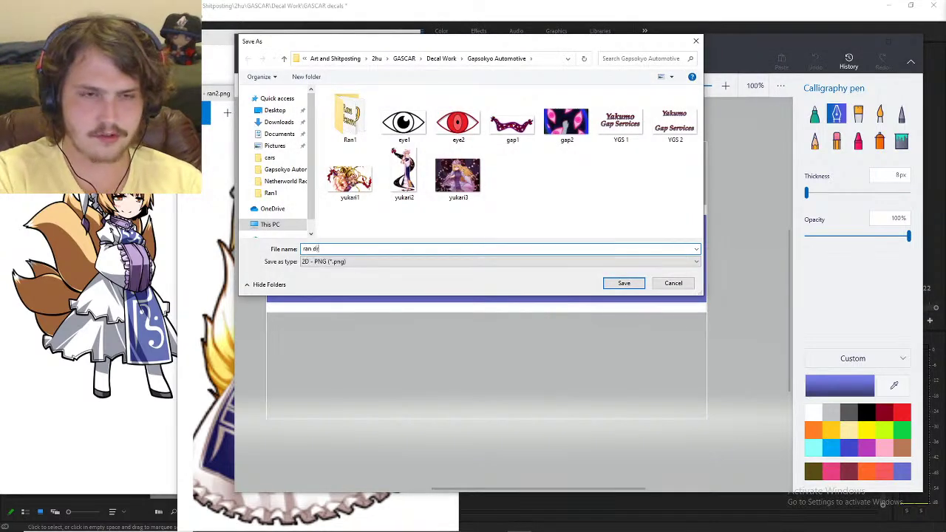
pyautogui.write('ess 1')
pyautogui.doubleClick(350, 118)
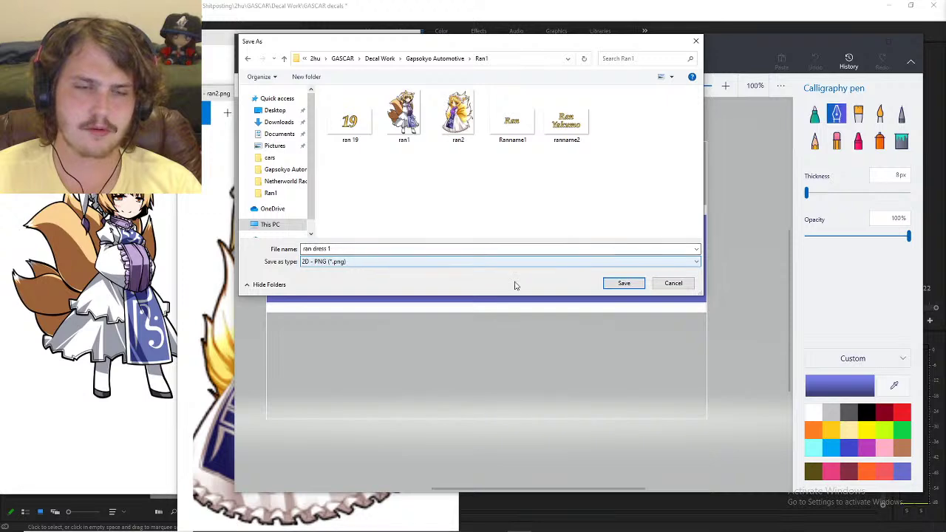
pyautogui.click(611, 287)
# - Switch to GIMP and open "ran dress 1.png" from the Ran1 folder as a new layer in the car template
pyautogui.hotkey('alt', 'Tab')
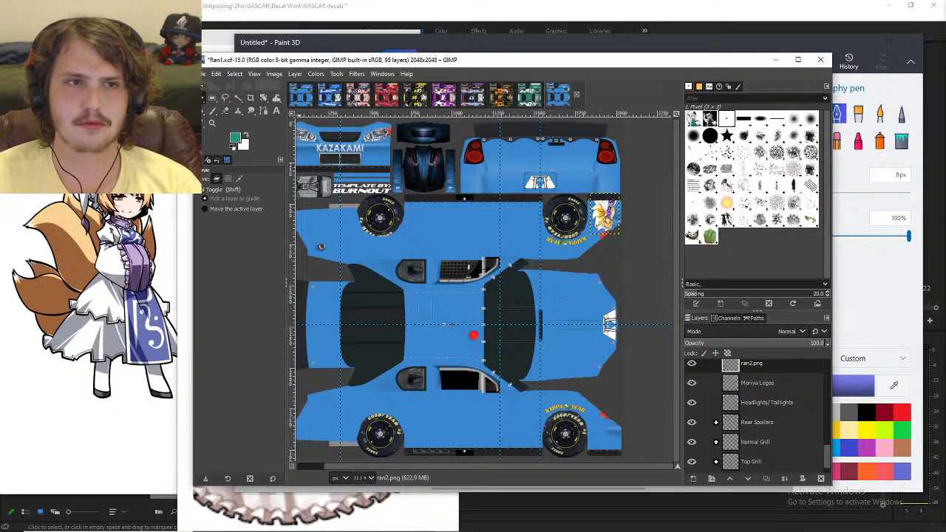
pyautogui.click(210, 73)
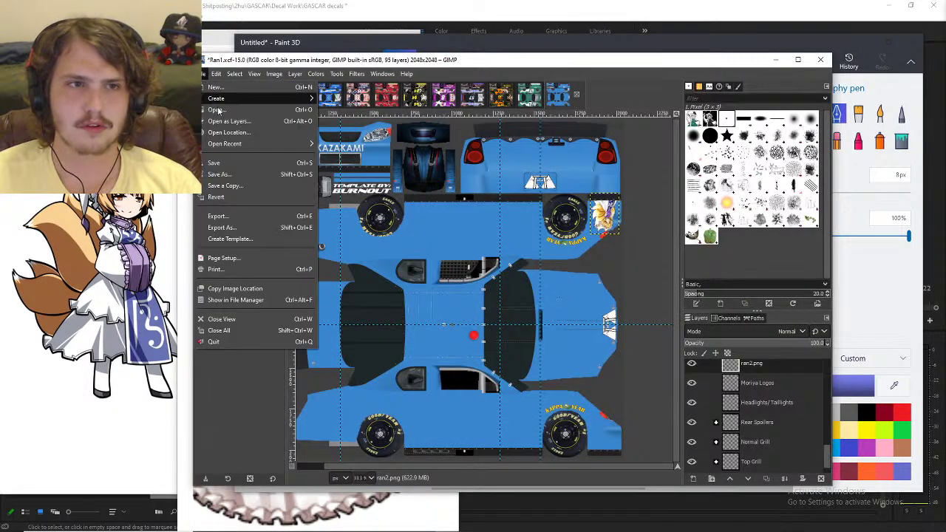
pyautogui.click(229, 122)
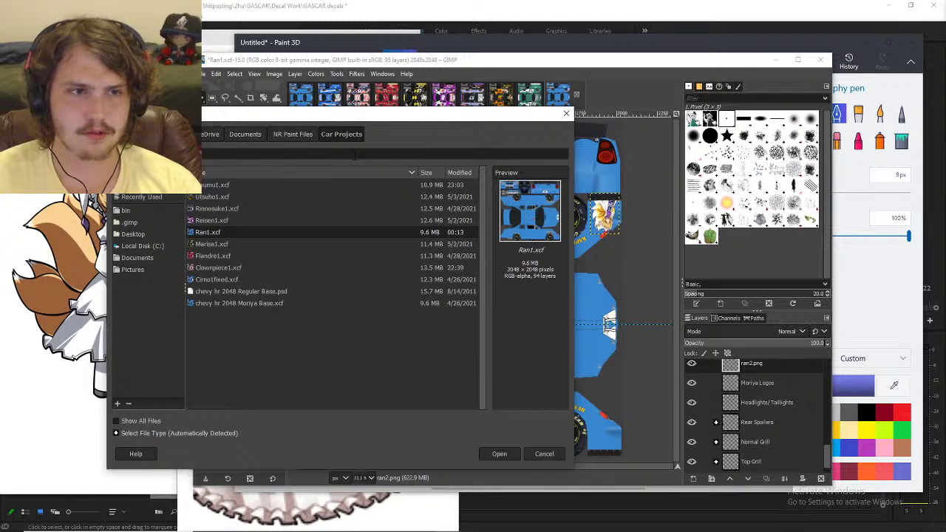
pyautogui.hotkey('alt', 'Tab')
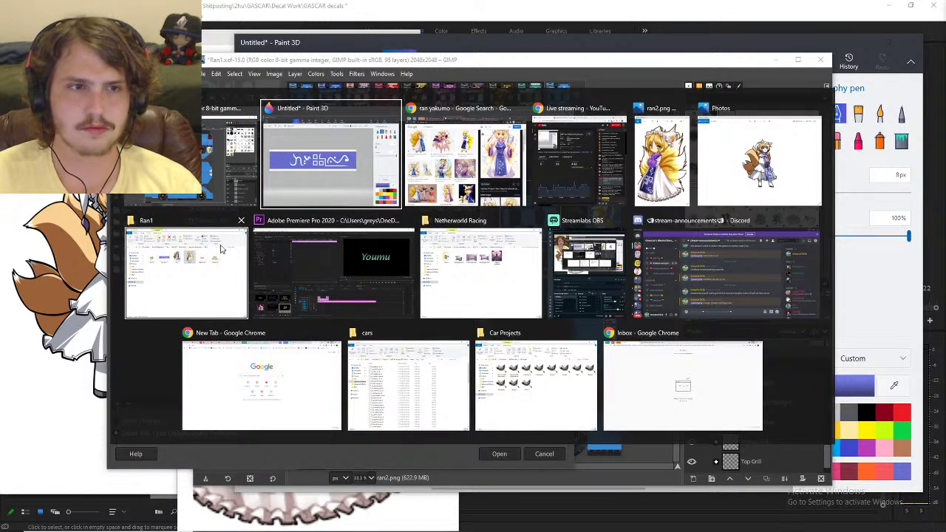
pyautogui.press('Escape')
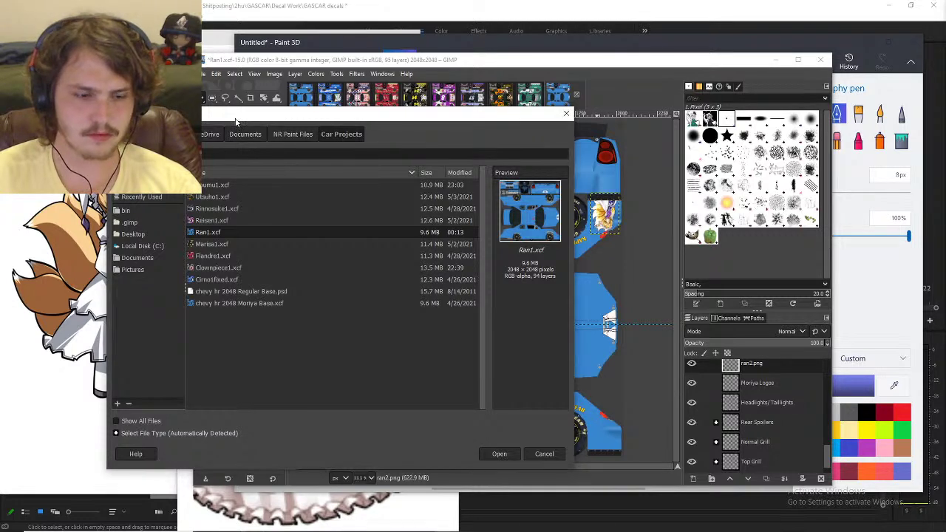
pyautogui.hotkey('ctrl', 'l')
pyautogui.press('Return')
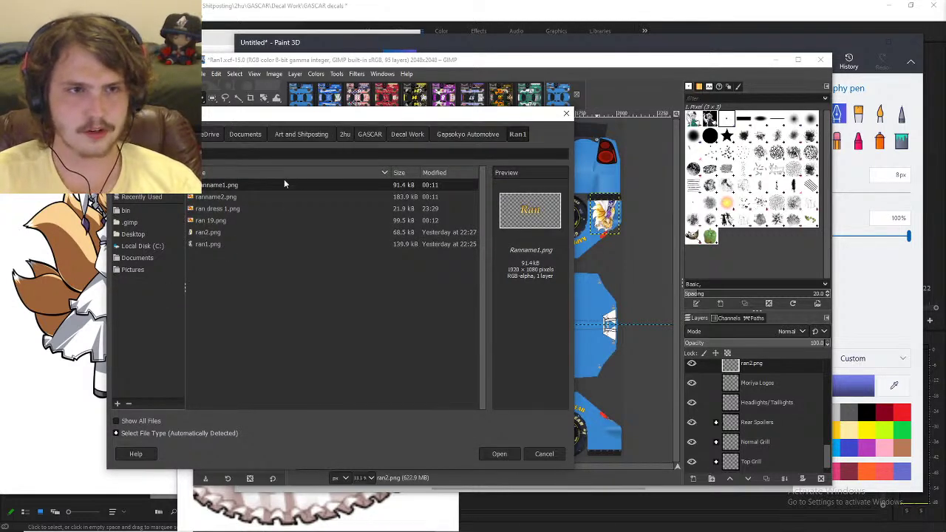
pyautogui.click(258, 245)
pyautogui.click(251, 210)
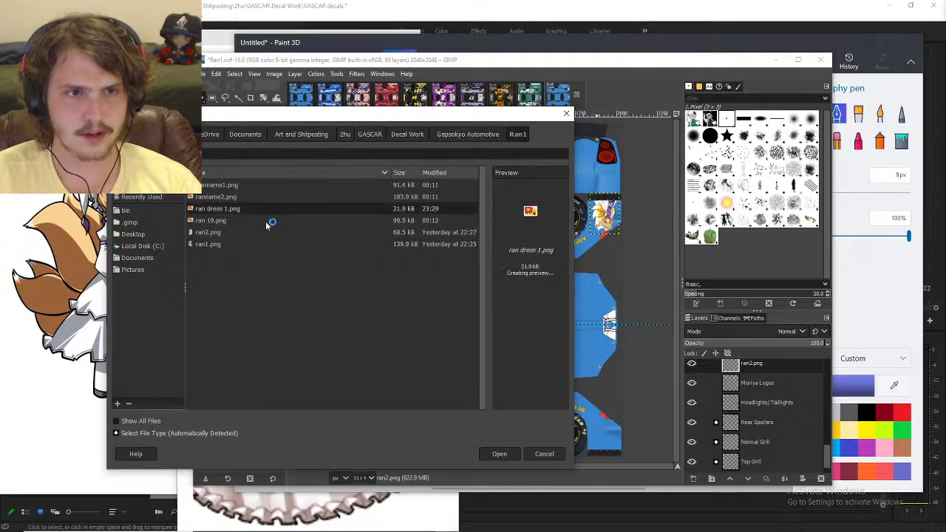
pyautogui.click(504, 456)
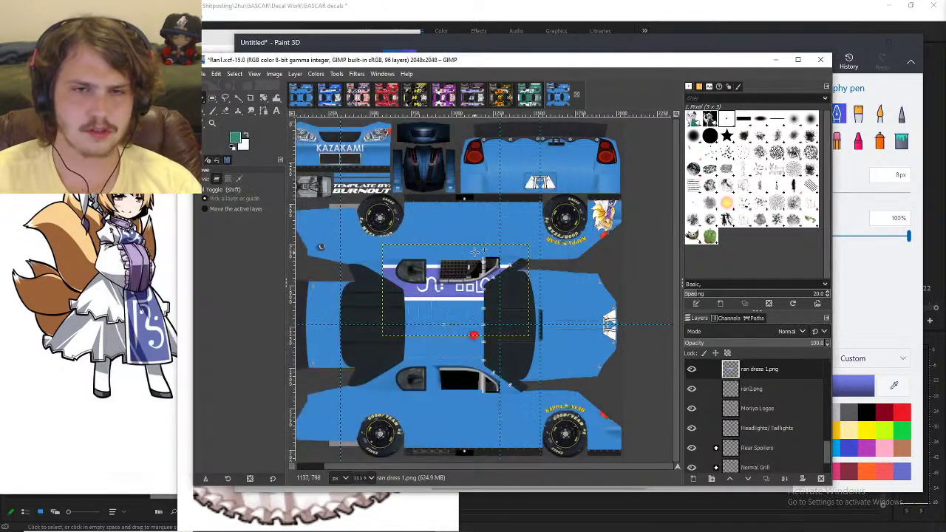
# - Move the tabard decal layer about 212 px down onto the car's roof and inspect its placement
pyautogui.moveTo(446, 287); pyautogui.dragTo(450, 332)
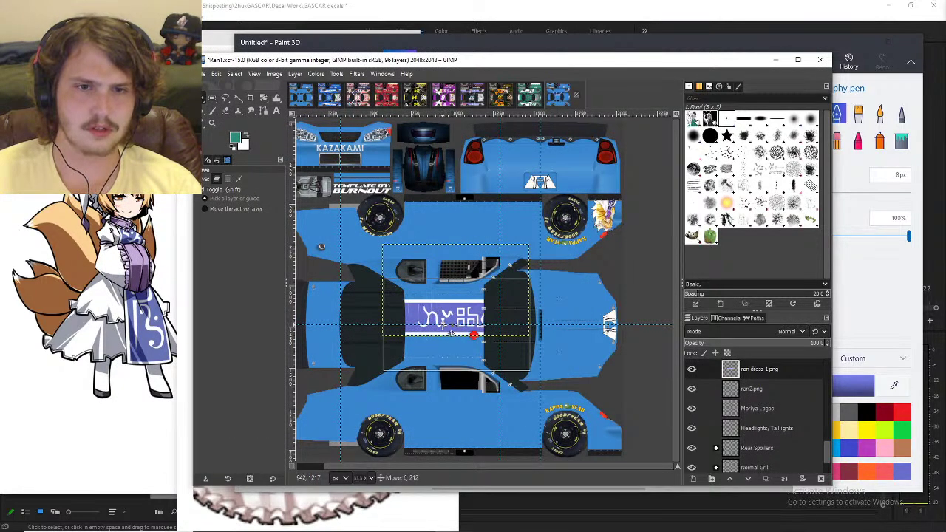
pyautogui.keyDown('ctrl'); pyautogui.scroll(4, 450, 332); pyautogui.keyUp('ctrl')
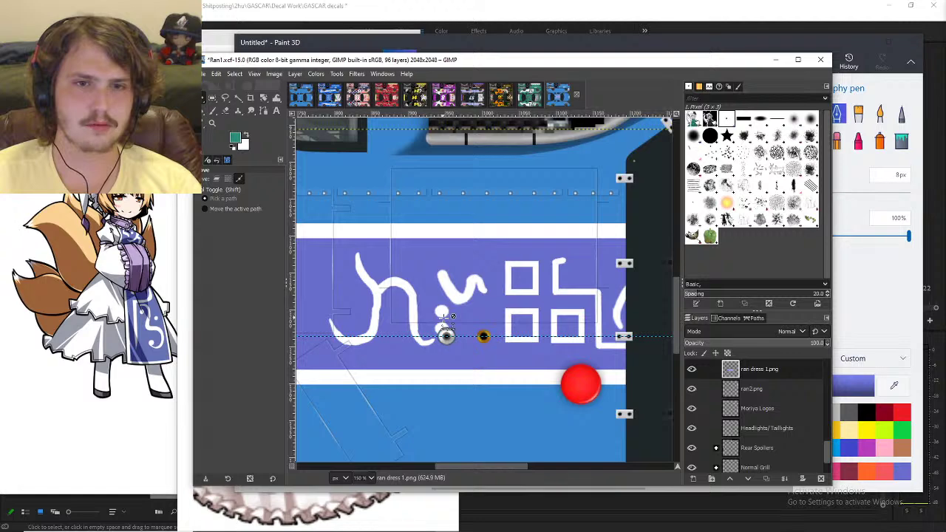
pyautogui.keyDown('ctrl'); pyautogui.scroll(-5, 445, 303); pyautogui.keyUp('ctrl')
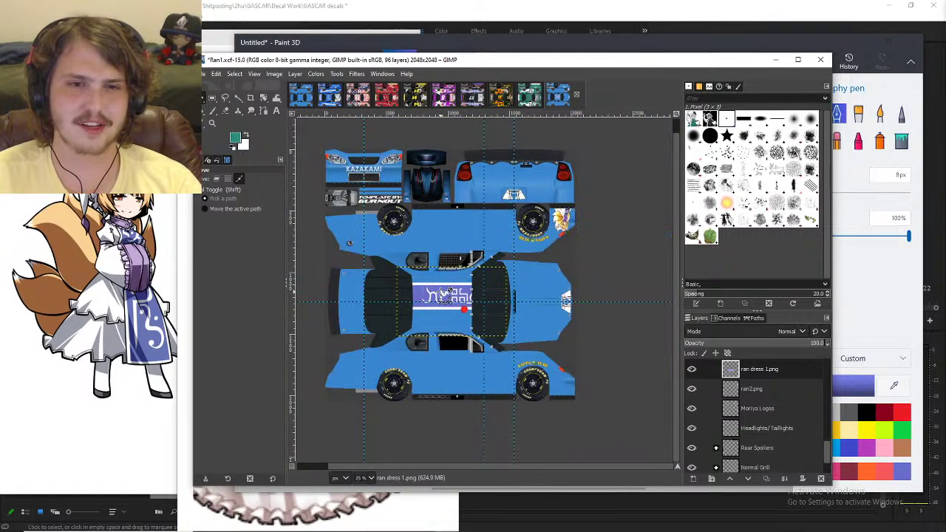
pyautogui.keyDown('ctrl'); pyautogui.scroll(1, 443, 293); pyautogui.keyUp('ctrl')
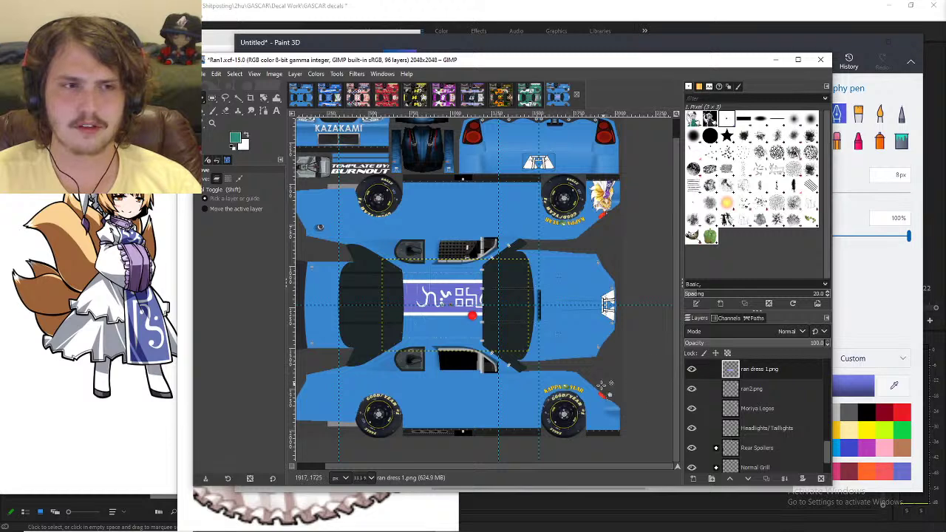
# - Select the Car Body layer and change the white foreground colour to pale yellow sampled from the fox character's tails
pyautogui.scroll(2, 773, 422)
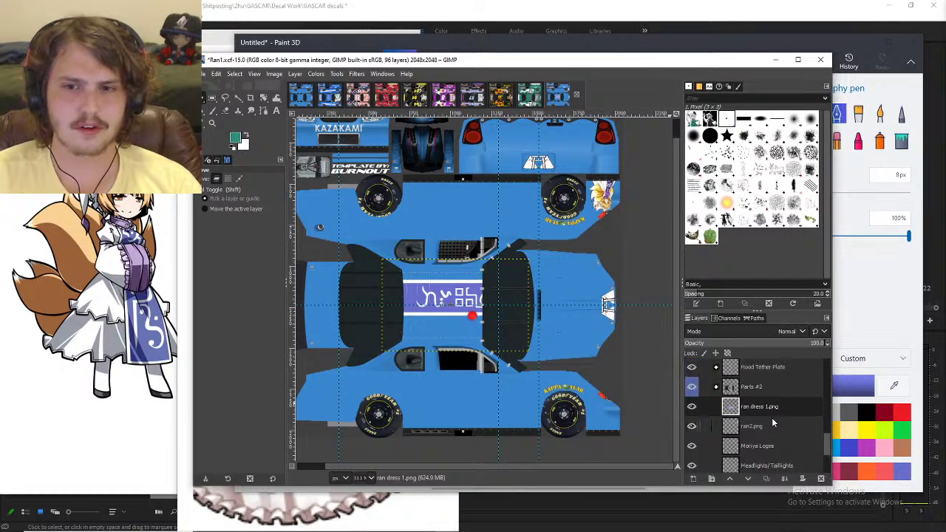
pyautogui.scroll(-3, 771, 417)
pyautogui.click(751, 463)
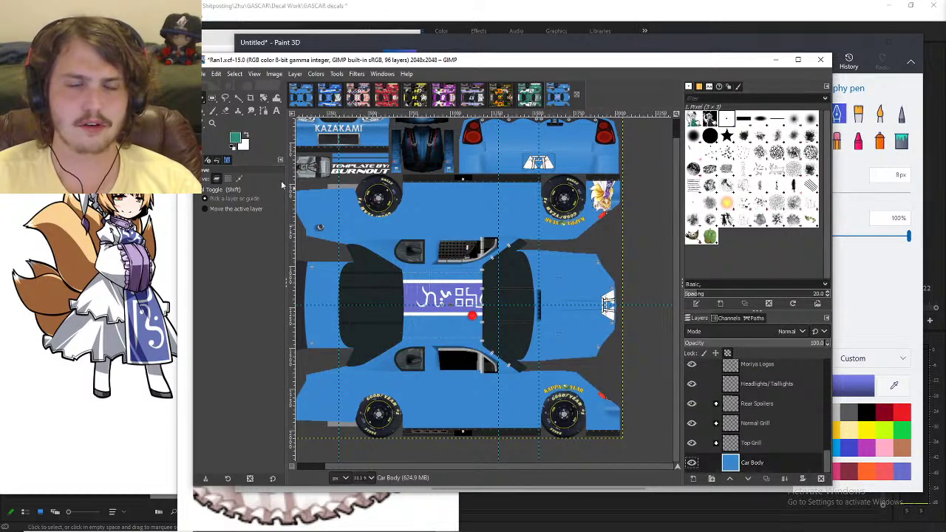
pyautogui.scroll(6, 627, 173)
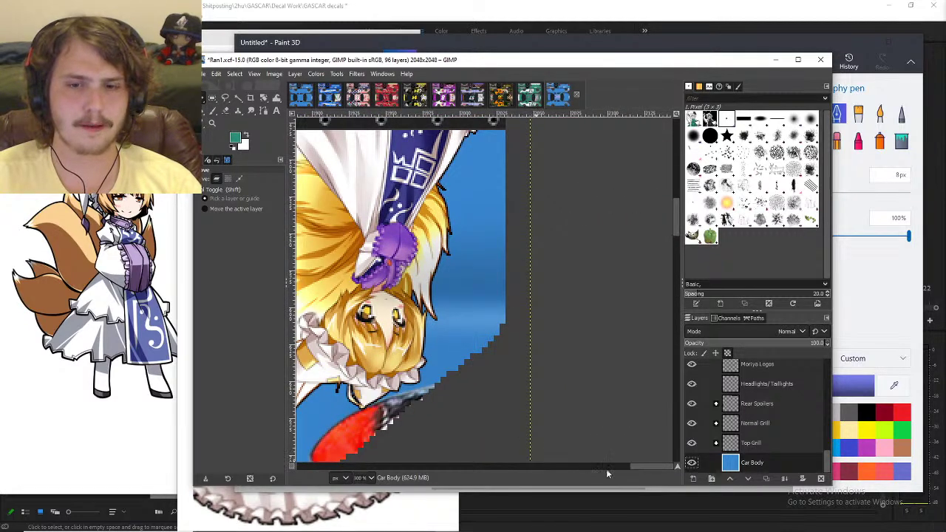
pyautogui.moveTo(606, 471); pyautogui.dragTo(625, 452)
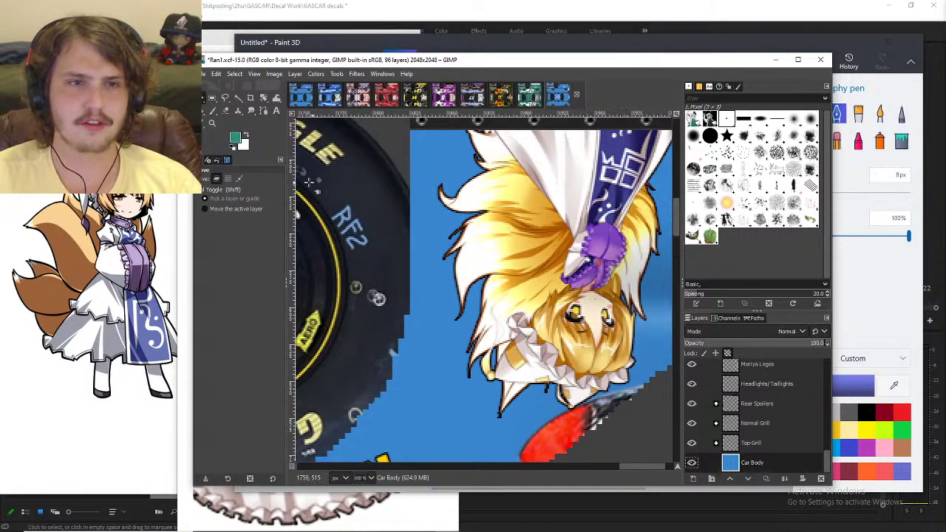
pyautogui.click(246, 137)
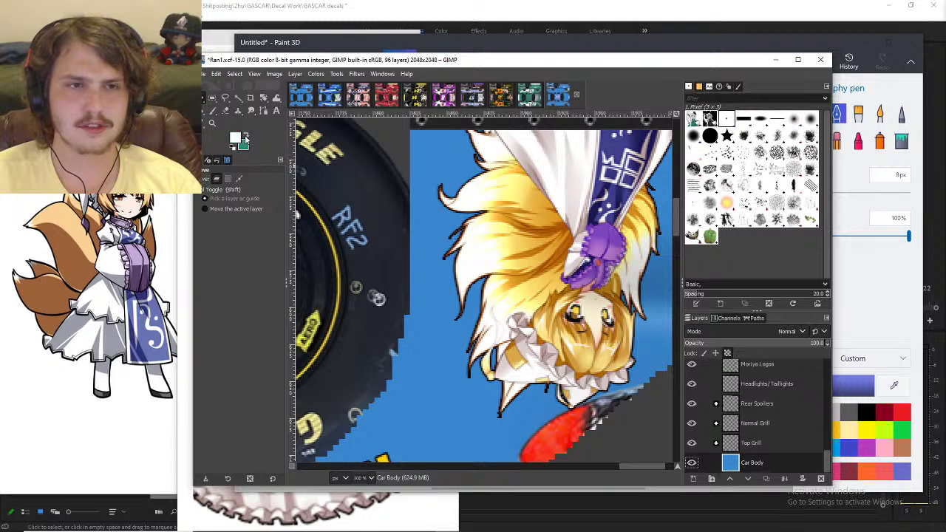
pyautogui.click(236, 138)
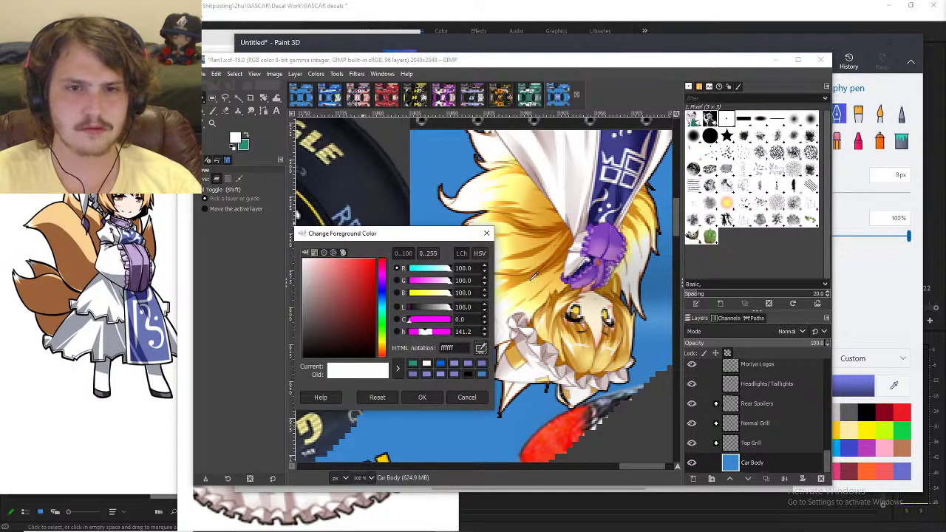
pyautogui.click(522, 298)
pyautogui.click(424, 397)
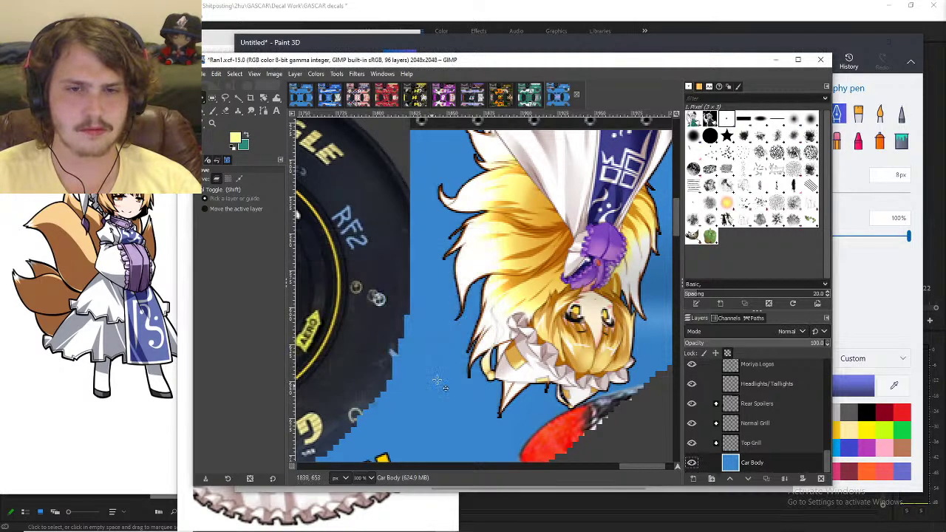
# - Try filling the Car Body layer with the pale yellow foreground colour and undo the fill
pyautogui.click(215, 109)
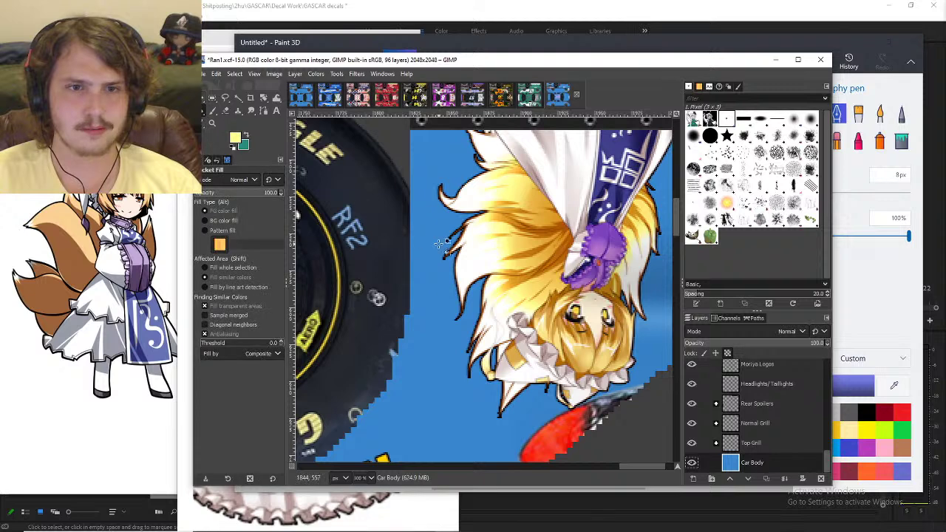
pyautogui.click(441, 306)
pyautogui.scroll(-6, 444, 306)
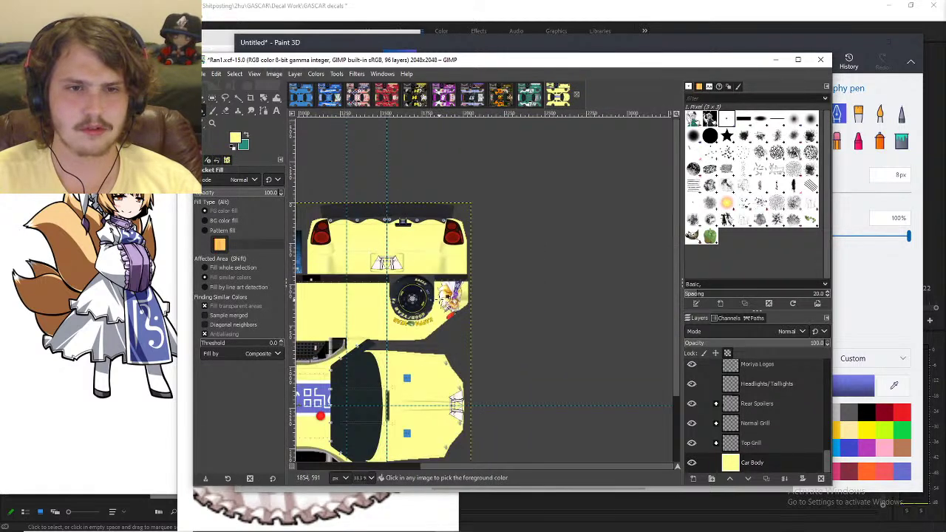
pyautogui.scroll(6, 444, 300)
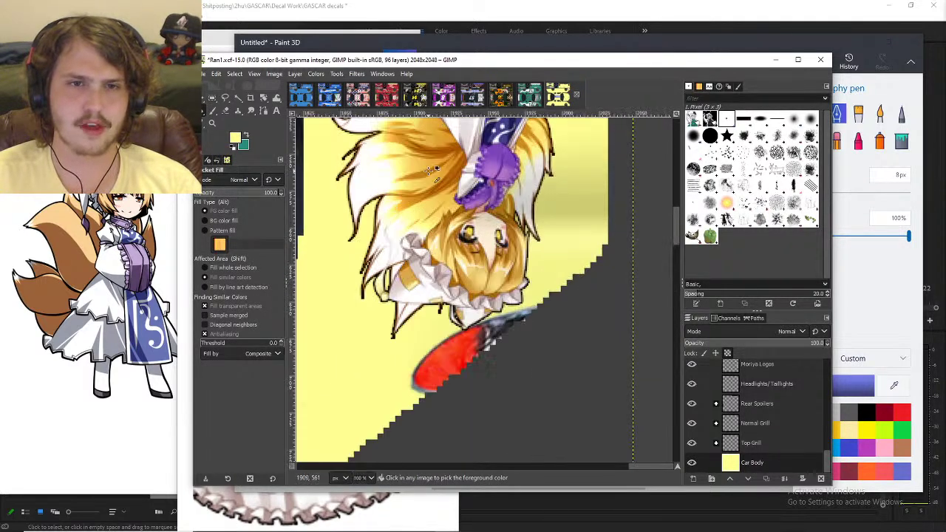
pyautogui.hotkey('ctrl', 'z')
# - Change the foreground colour to a golden orange-yellow sampled from the fox character's tails and fill the car body with it
pyautogui.click(235, 137)
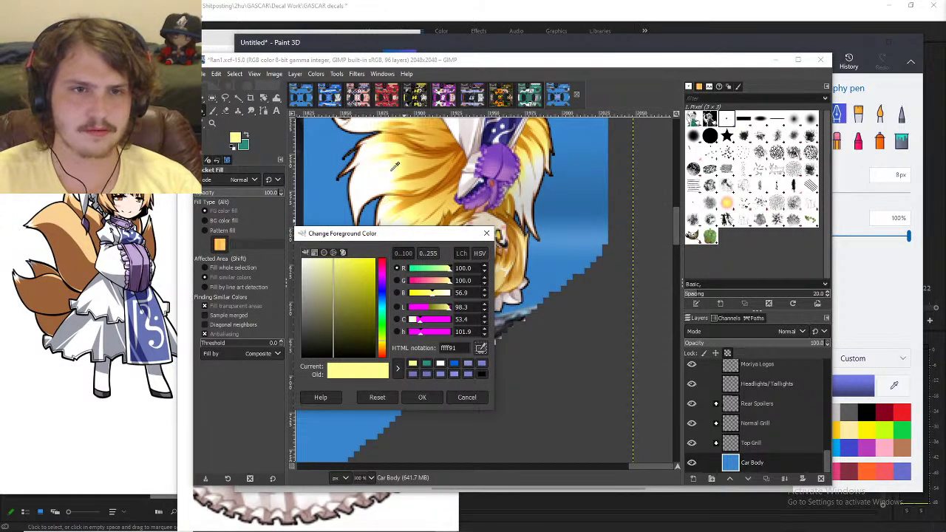
pyautogui.click(415, 373)
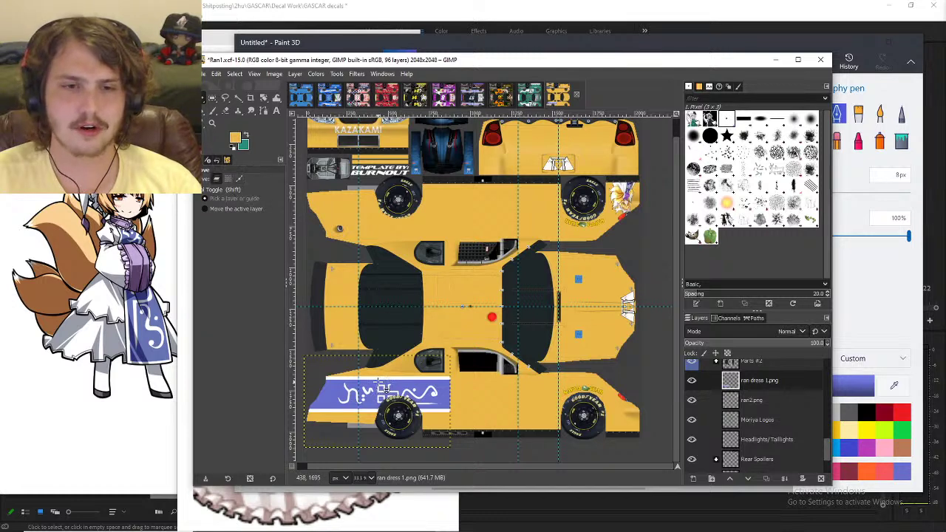
# - Switch to Paint 3D and open the canvas size settings for the tabard decal
pyautogui.hotkey('alt', 'Tab')
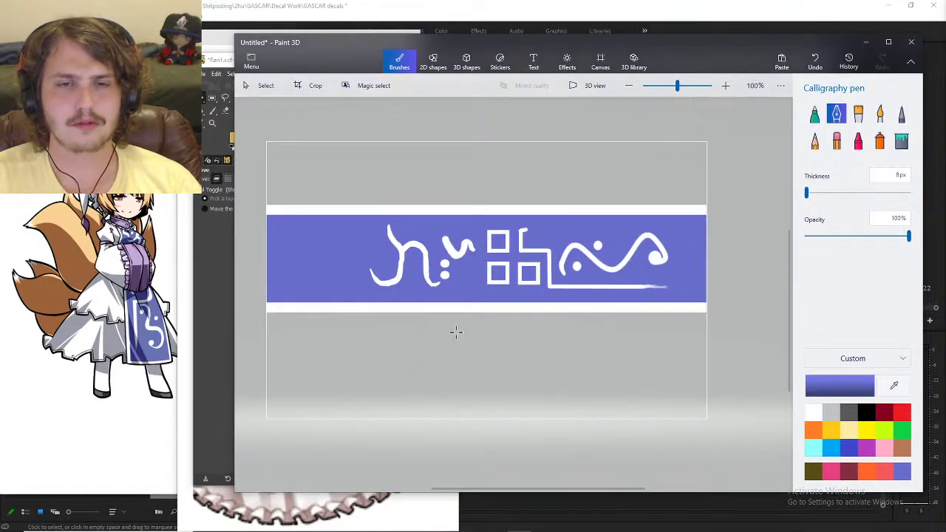
pyautogui.scroll(-3, 456, 332)
pyautogui.click(604, 62)
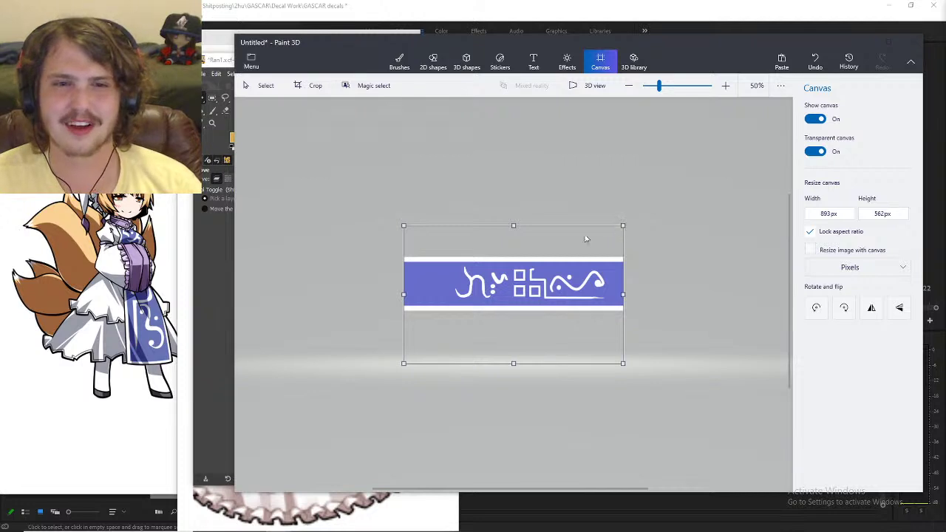
# - Try widening the canvas to 2500 px with the aspect ratio locked and undo the resize
pyautogui.click(829, 213)
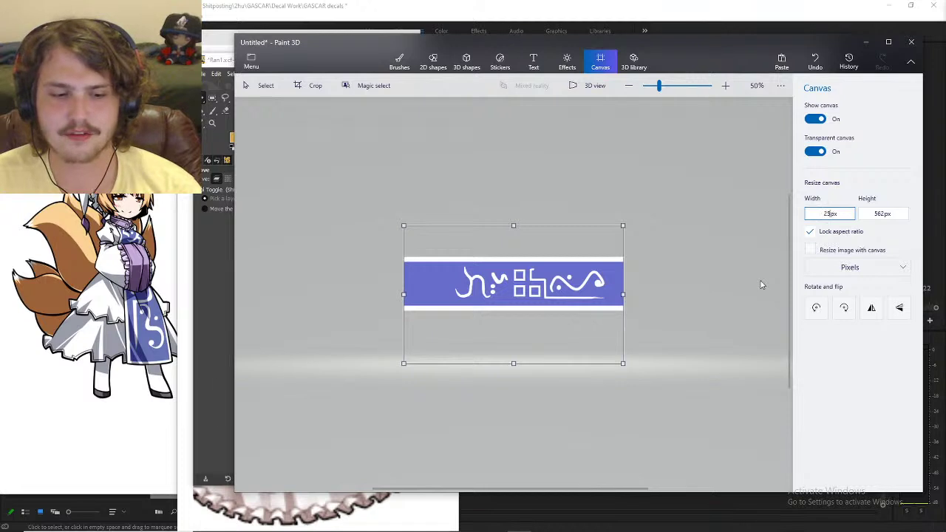
pyautogui.write('2500')
pyautogui.press('Return')
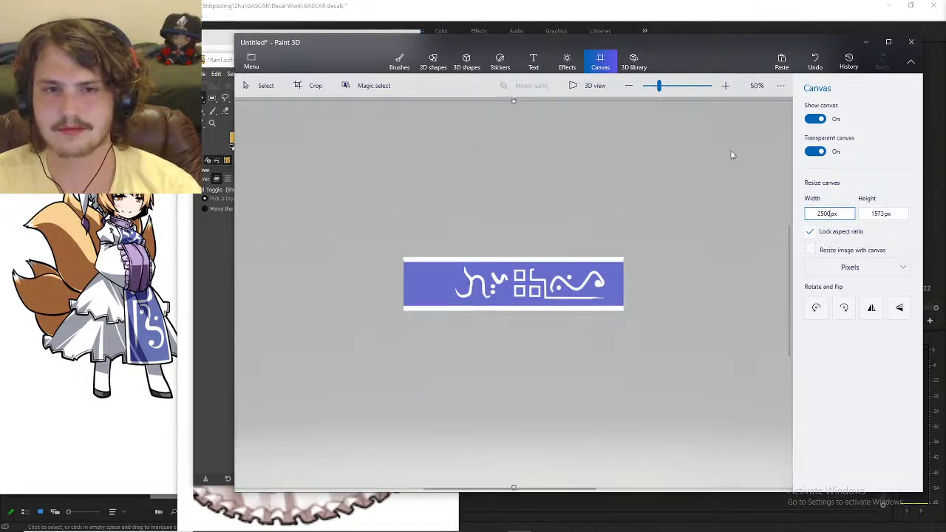
pyautogui.scroll(-2, 670, 241)
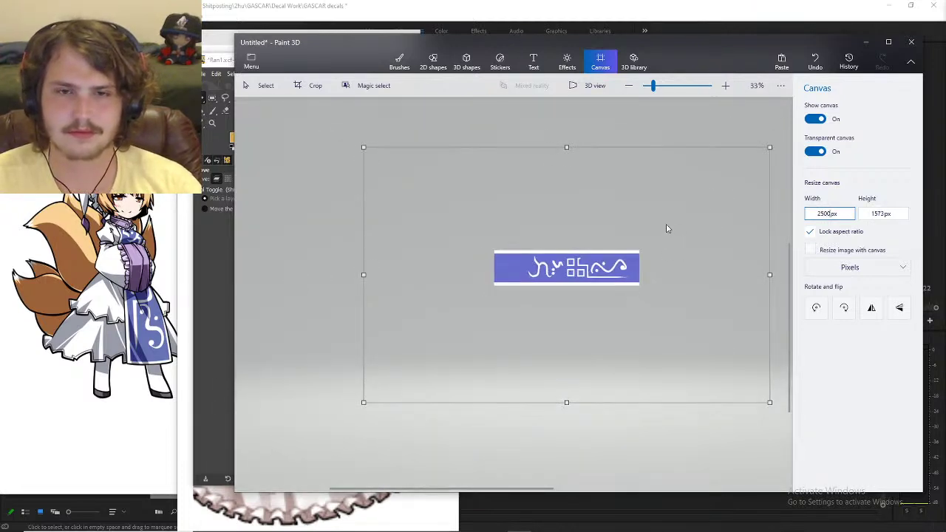
pyautogui.hotkey('ctrl', 'z')
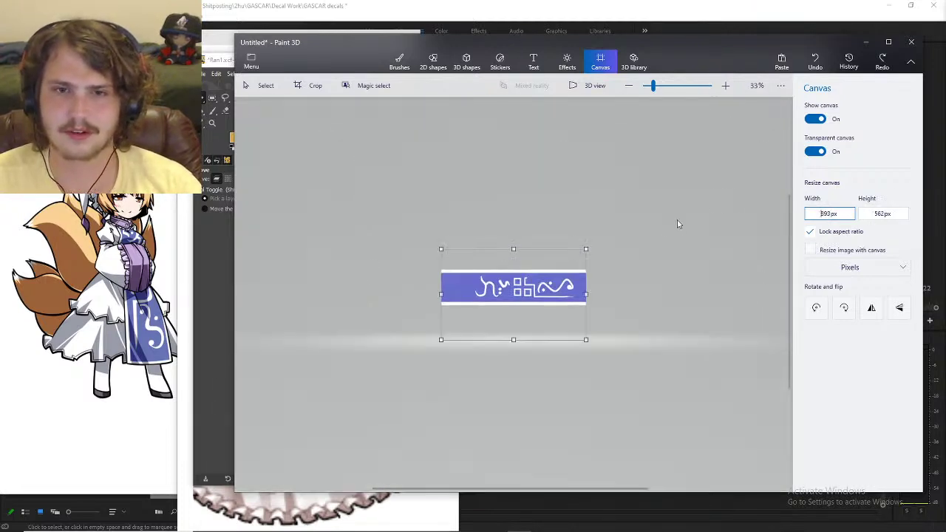
# - Unlock the canvas aspect ratio and set the canvas width to 2300 px
pyautogui.click(810, 232)
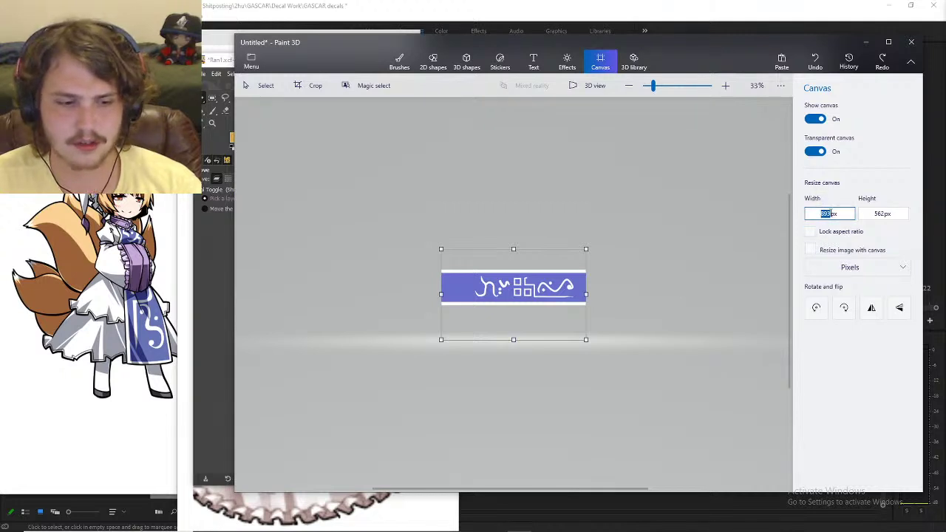
pyautogui.write('2300')
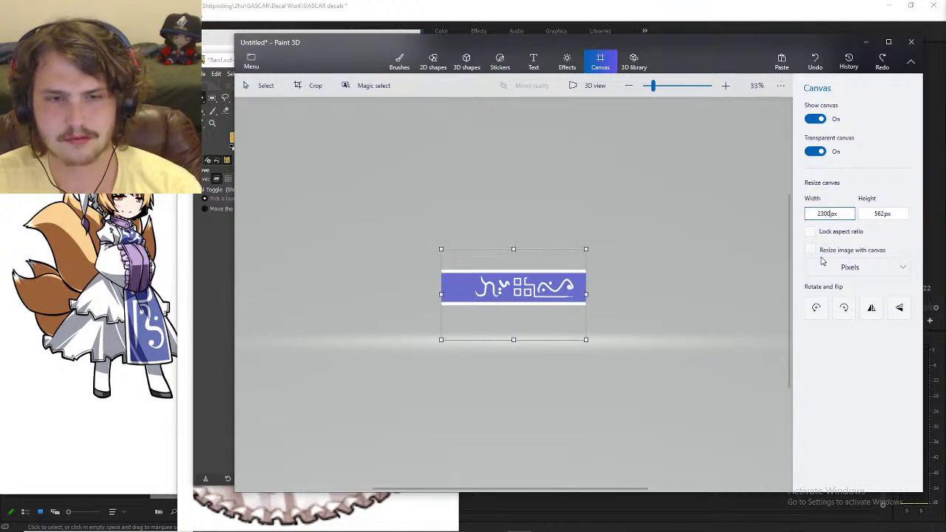
pyautogui.press('Return')
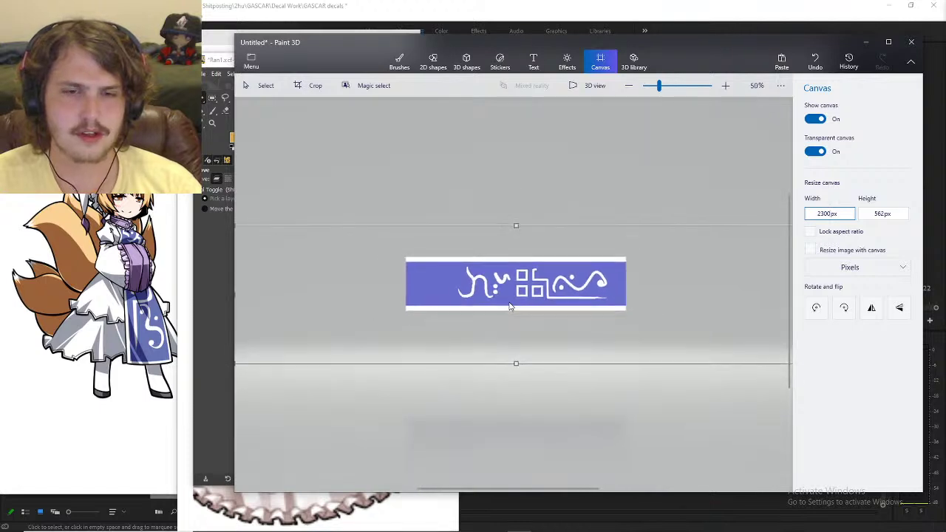
# - Select an area of about 1178 by 316 px around the tabard band and place a copy of it as a continuation on its left side
pyautogui.scroll(1, 507, 303)
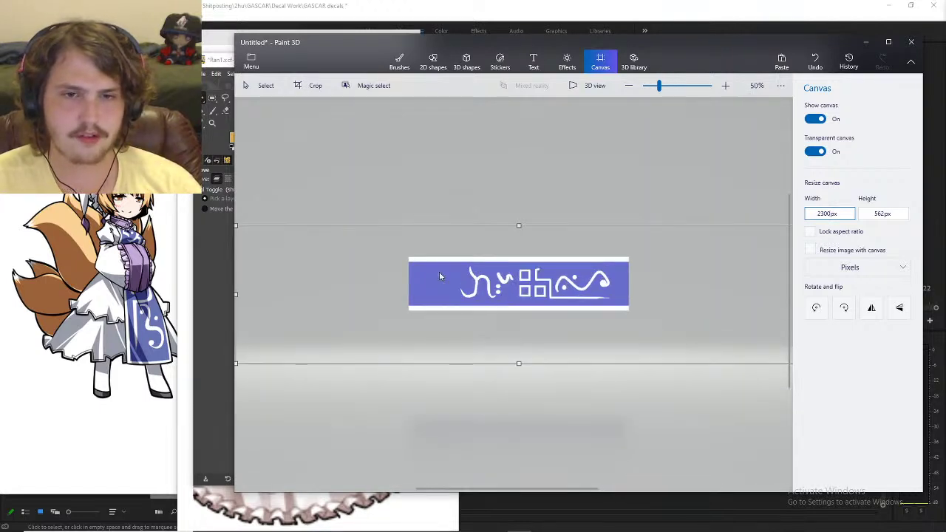
pyautogui.click(316, 85)
pyautogui.click(262, 85)
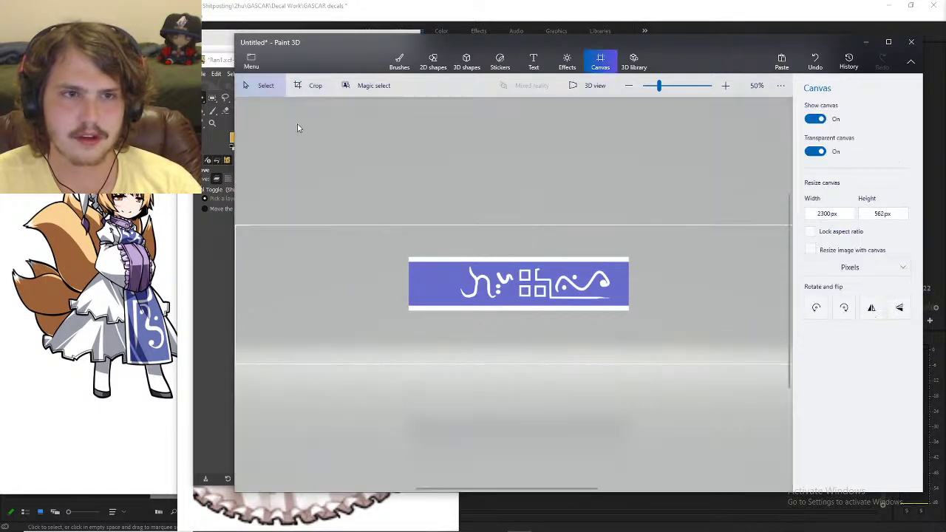
pyautogui.moveTo(373, 246); pyautogui.dragTo(663, 322)
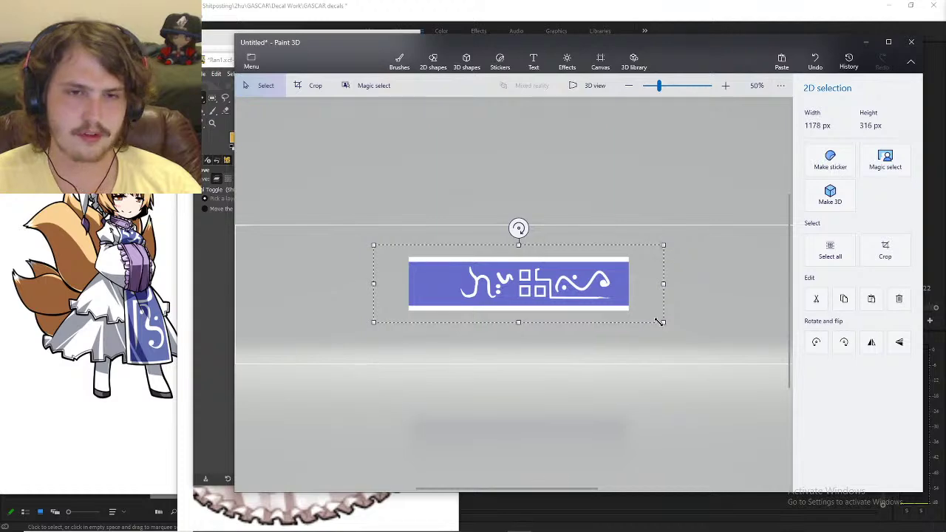
pyautogui.moveTo(503, 293); pyautogui.dragTo(318, 287)
pyautogui.scroll(6, 481, 300)
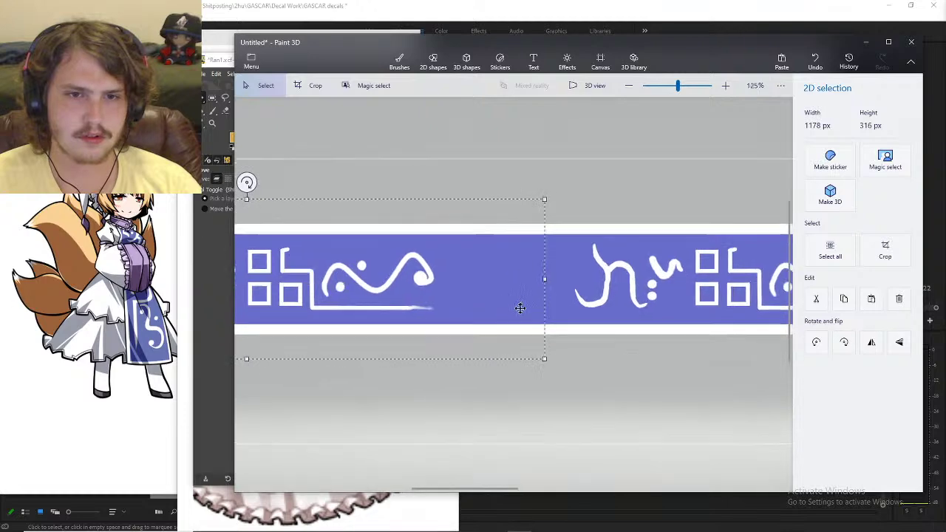
pyautogui.scroll(3, 484, 303)
pyautogui.scroll(-2, 484, 304)
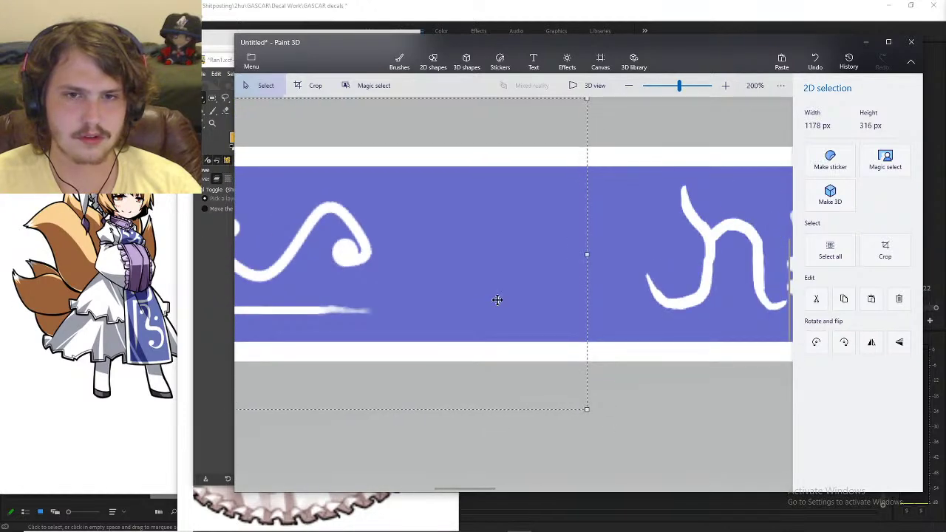
pyautogui.moveTo(454, 489); pyautogui.dragTo(418, 489)
pyautogui.scroll(-3, 425, 415)
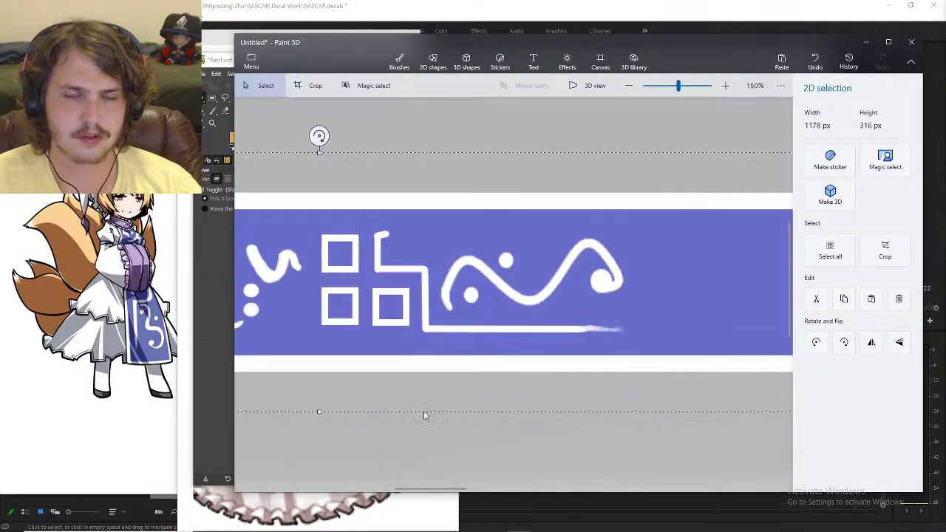
pyautogui.scroll(-3, 419, 396)
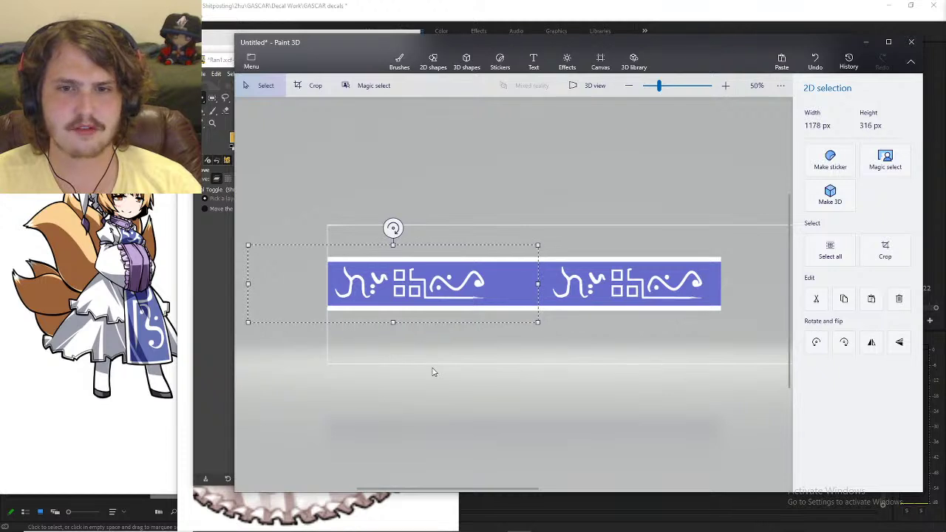
pyautogui.scroll(2, 462, 311)
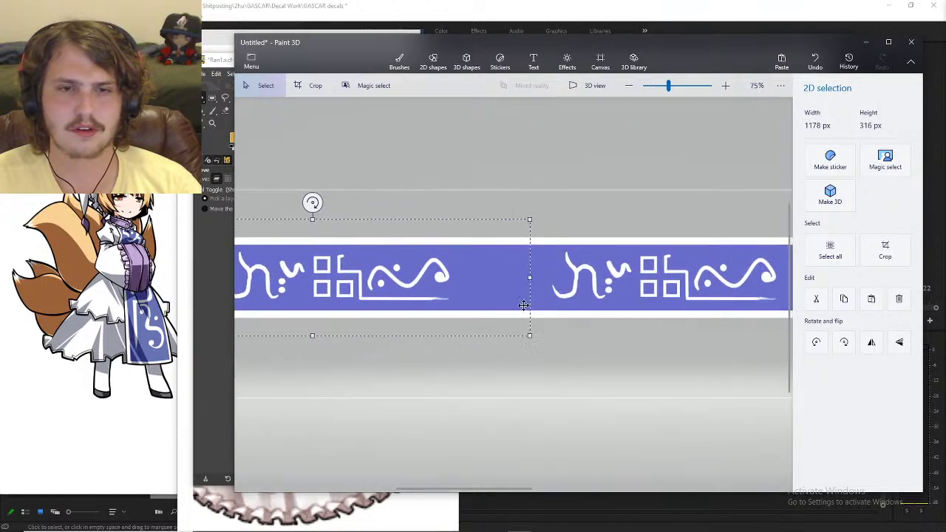
# - Select a section of the band about 1490 by 384 px and place a copy to continue the pattern to the canvas's right edge
pyautogui.moveTo(481, 253)
pyautogui.mouseDown()
pyautogui.moveTo(587, 239)
pyautogui.moveTo(535, 249)
pyautogui.moveTo(550, 252)
pyautogui.mouseUp()
pyautogui.scroll(1, 549, 252)
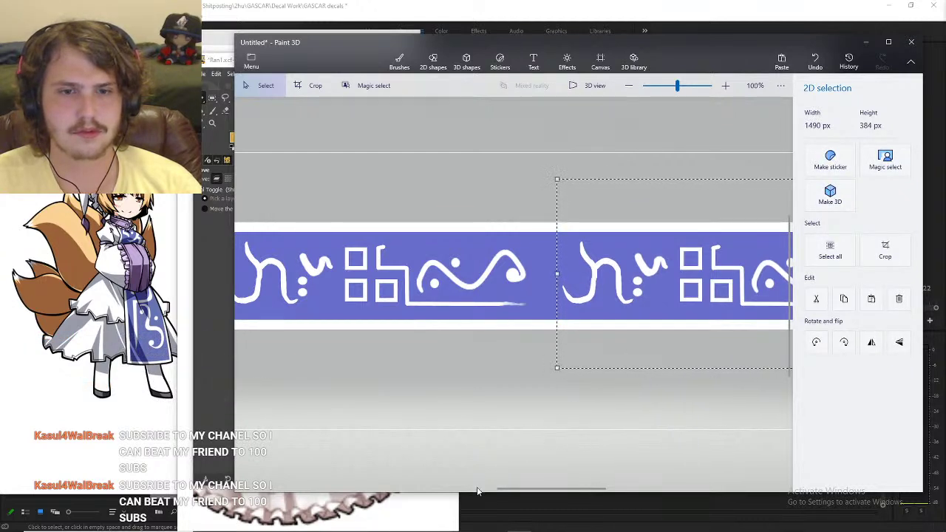
pyautogui.moveTo(506, 490); pyautogui.dragTo(484, 494)
pyautogui.moveTo(707, 306); pyautogui.dragTo(706, 305)
pyautogui.scroll(5, 687, 314)
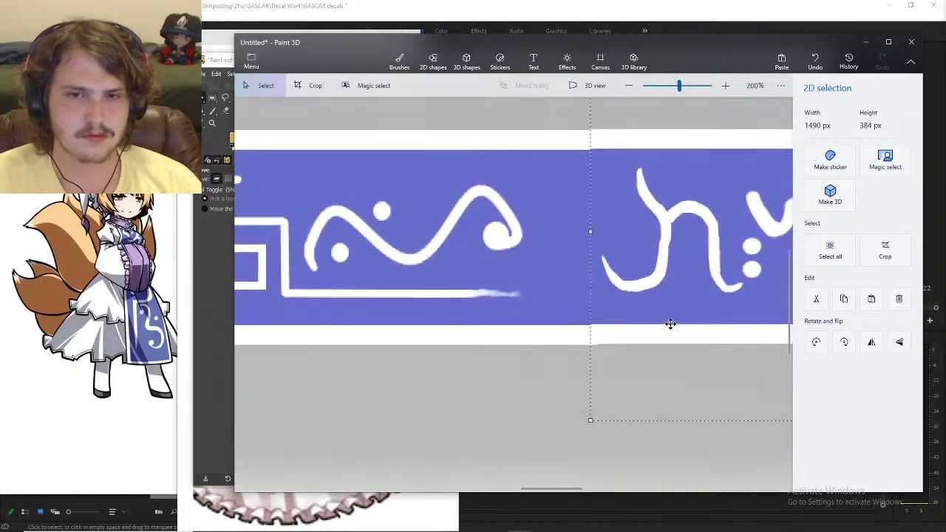
pyautogui.click(600, 63)
# - Cover the partial symbol at the band's right end with a copied plain blue strip of about 48 by 265 px
pyautogui.scroll(-8, 600, 349)
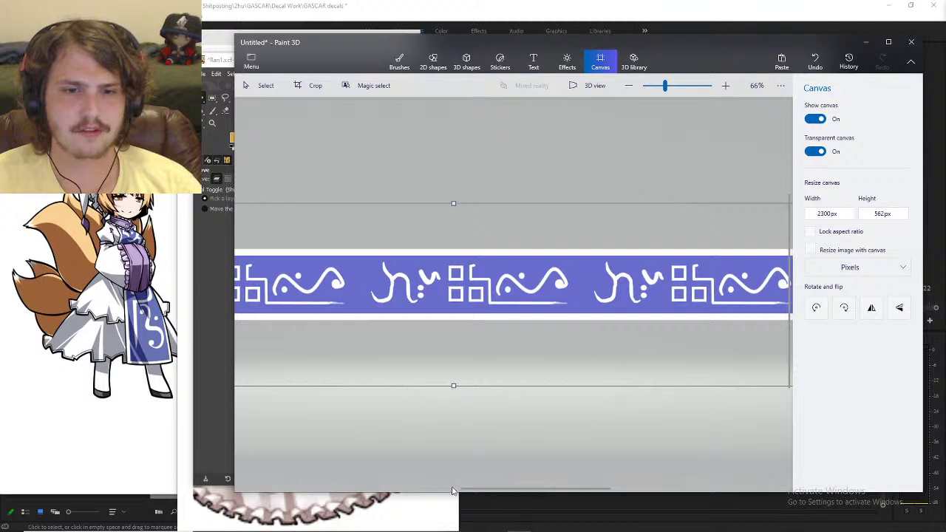
pyautogui.scroll(-3, 488, 392)
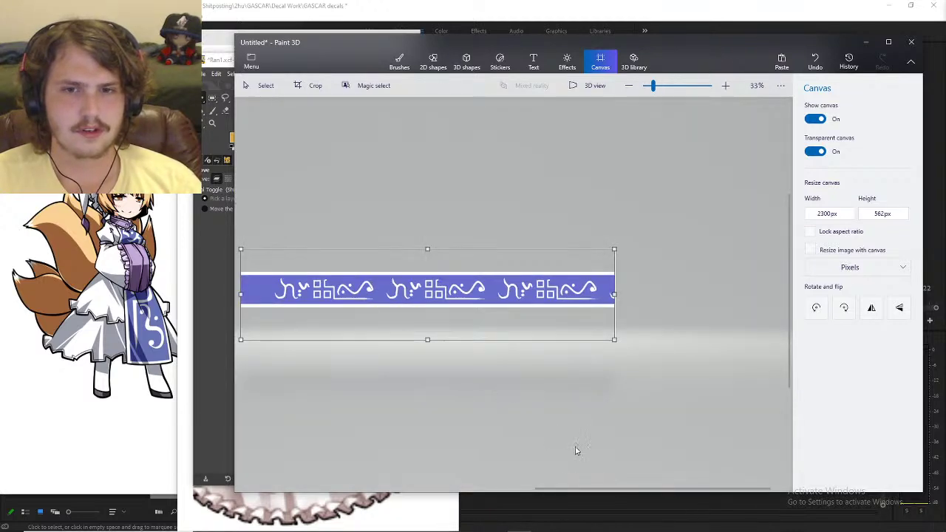
pyautogui.scroll(5, 602, 297)
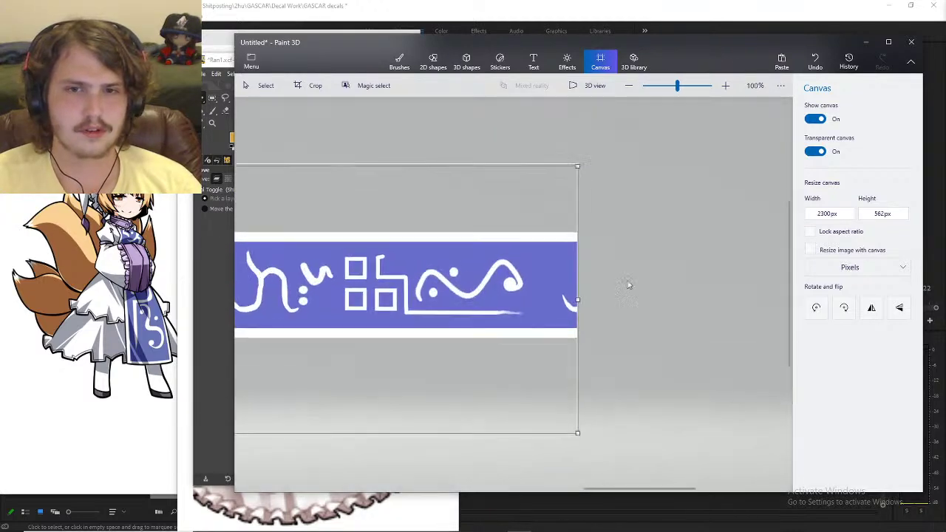
pyautogui.click(263, 85)
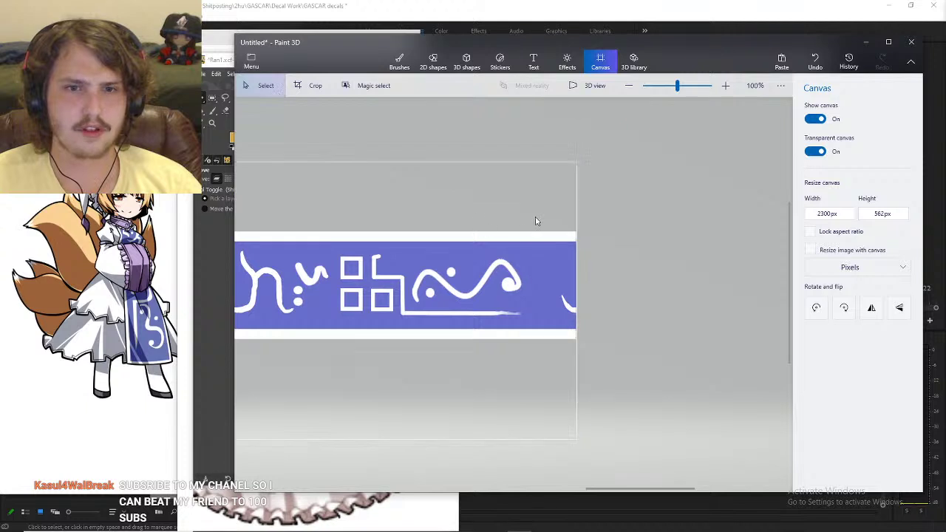
pyautogui.moveTo(536, 217); pyautogui.dragTo(556, 348)
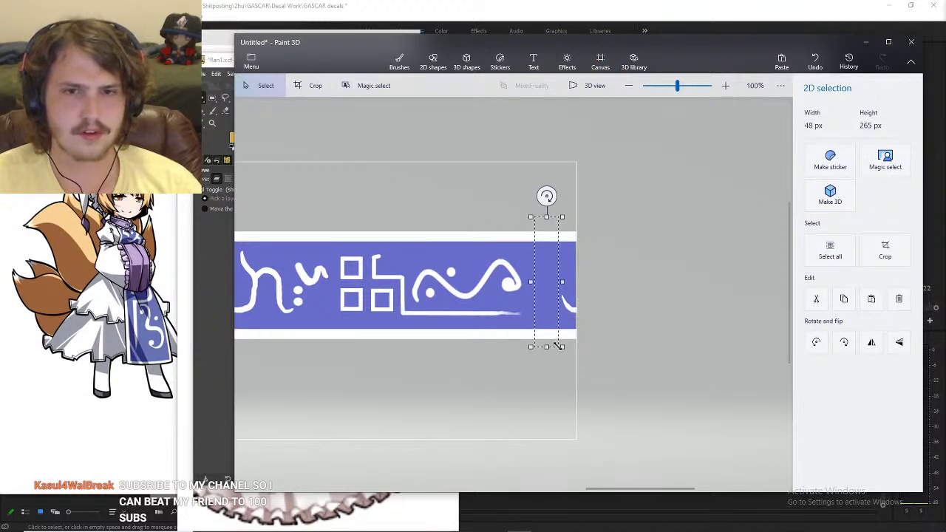
pyautogui.moveTo(550, 268); pyautogui.dragTo(567, 267)
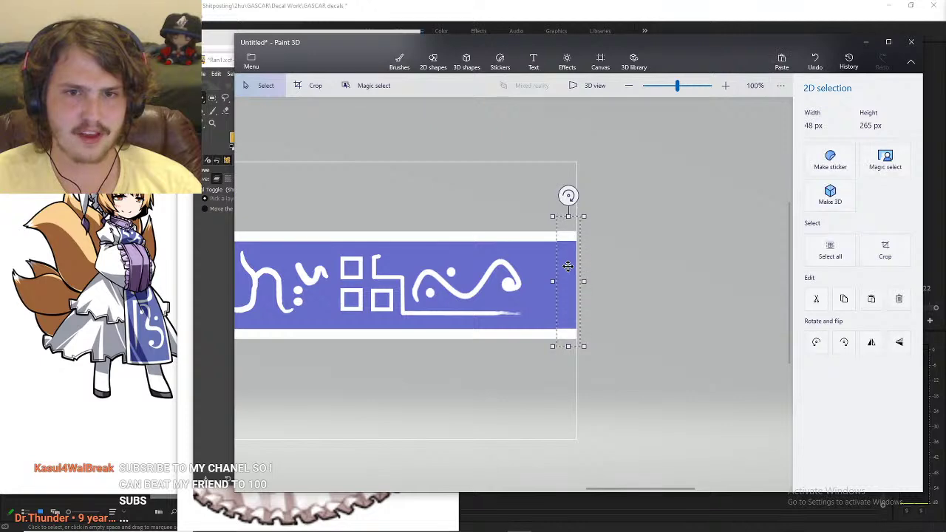
pyautogui.scroll(5, 568, 318)
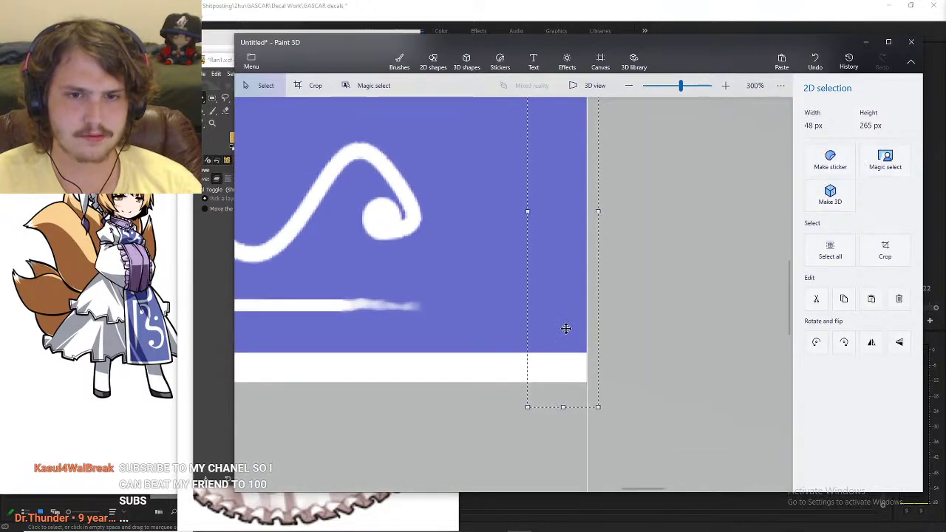
pyautogui.click(654, 318)
# - Save the finished band as a PNG image named "ran dress 2" in the Ran1 folder
pyautogui.scroll(-4, 654, 314)
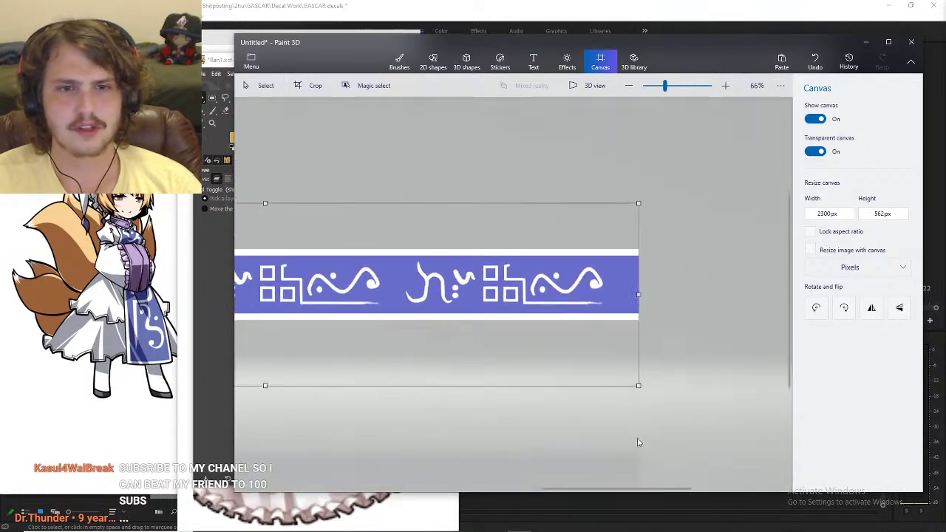
pyautogui.scroll(-4, 511, 424)
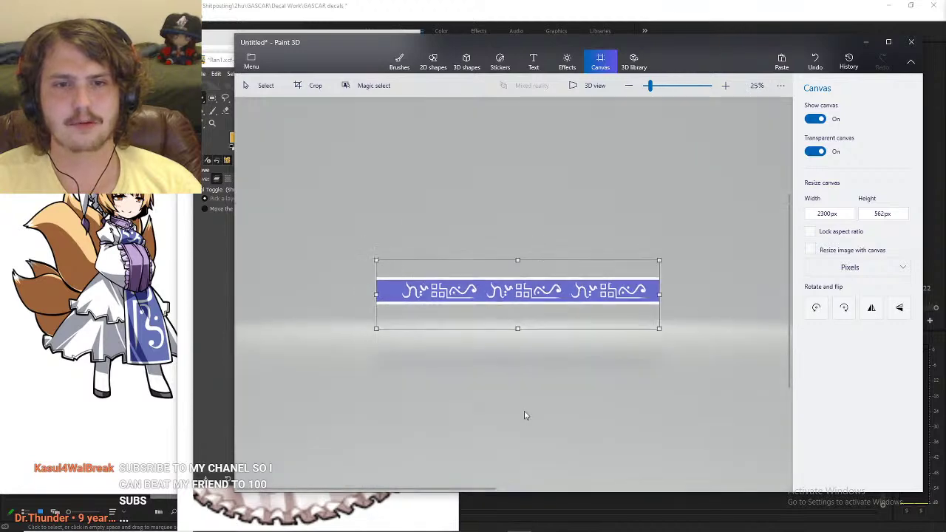
pyautogui.scroll(3, 526, 414)
pyautogui.scroll(-2, 509, 397)
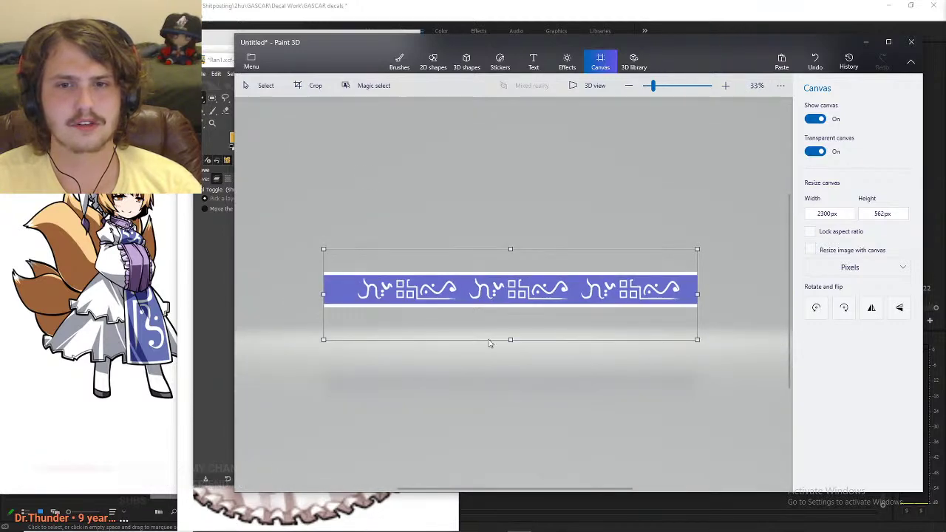
pyautogui.click(250, 61)
pyautogui.click(287, 186)
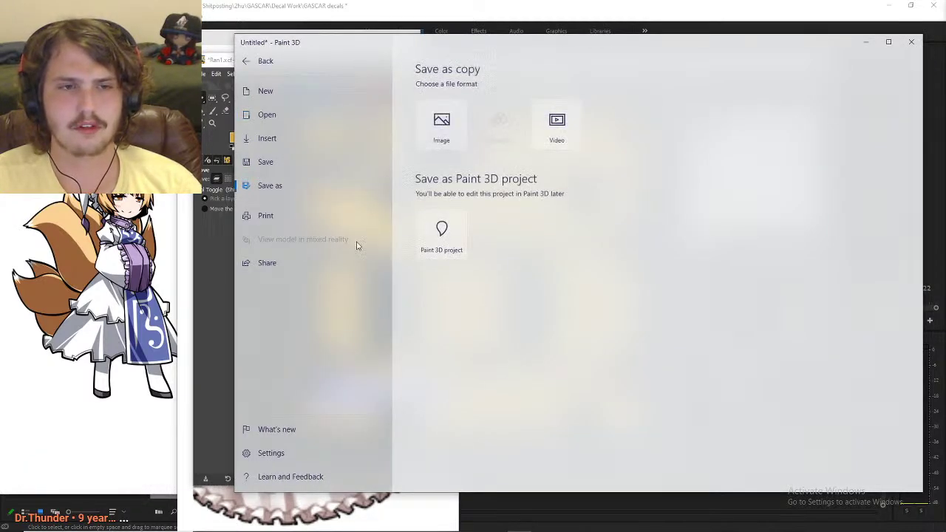
pyautogui.click(442, 124)
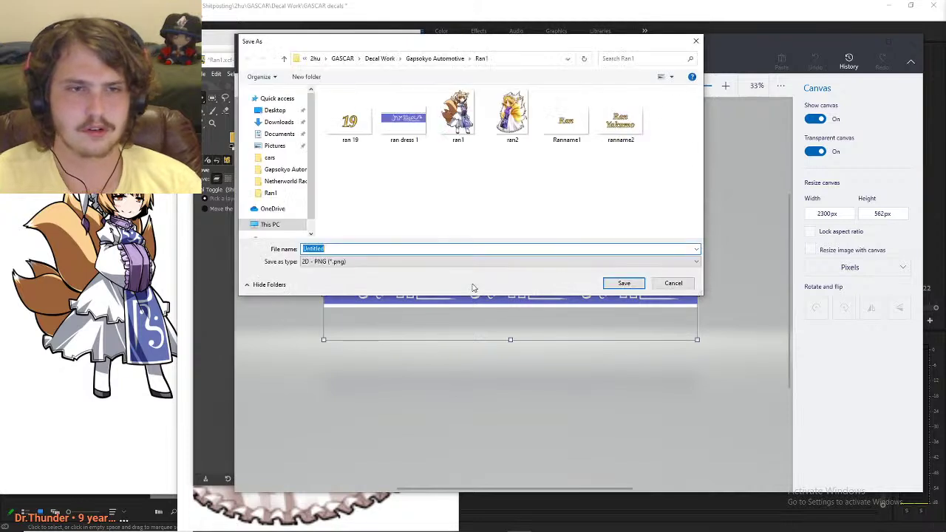
pyautogui.write('ran drwe')
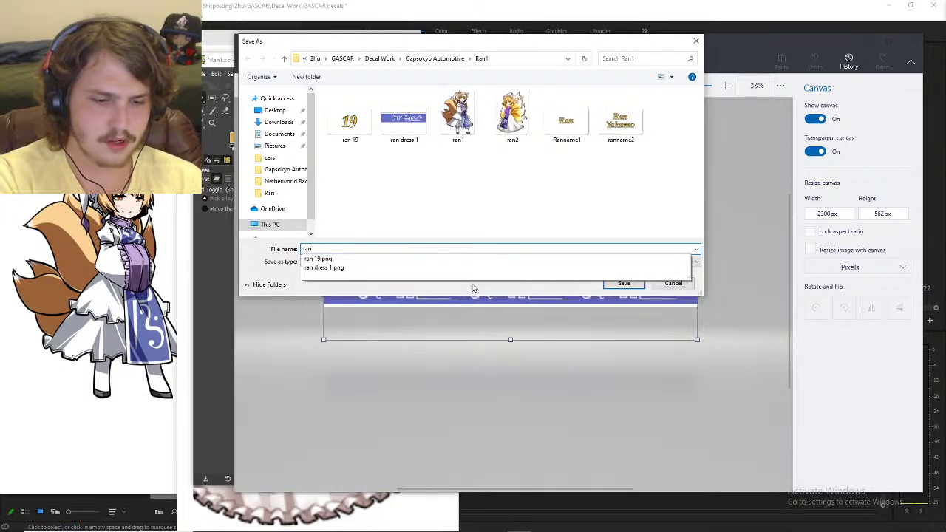
pyautogui.press('BackSpace')
pyautogui.write('ess')
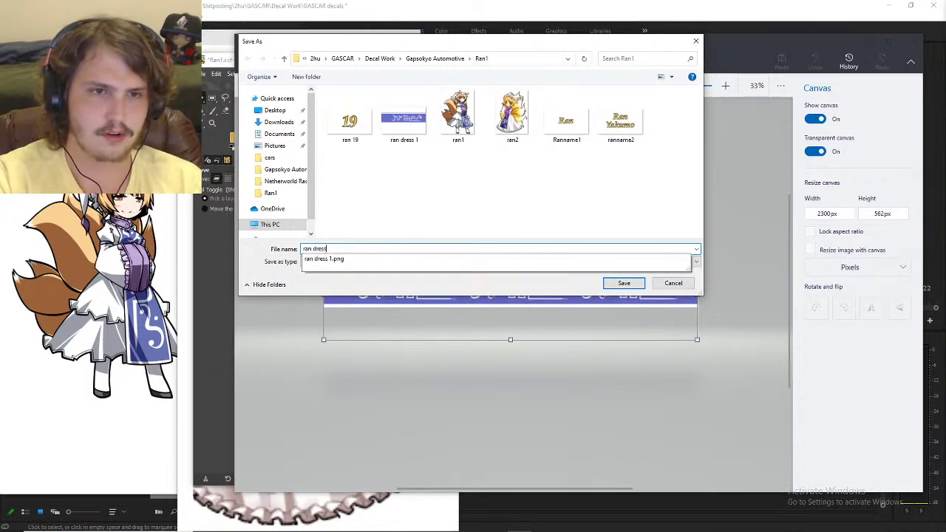
pyautogui.write(' 2')
pyautogui.click(626, 287)
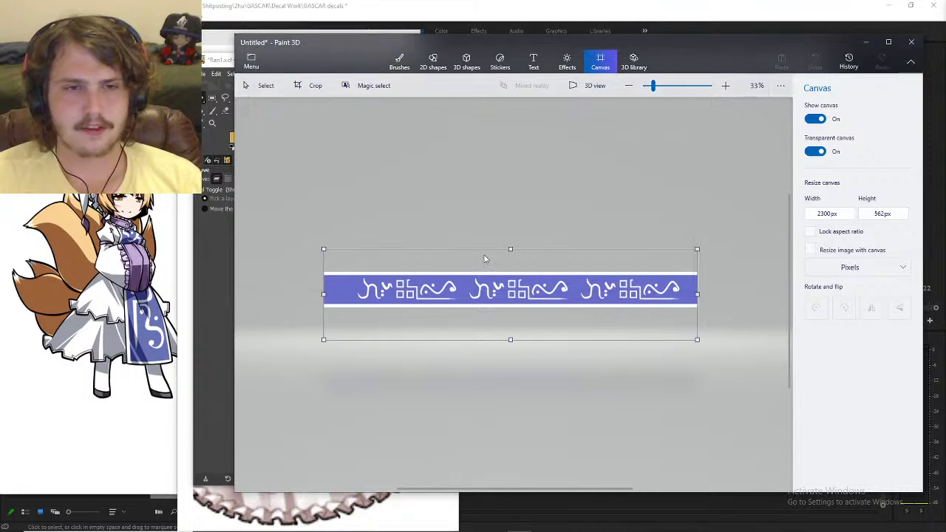
# - Switch to GIMP, delete the ran dress 1.png layer from the car template and save the file
pyautogui.hotkey('alt', 'Tab')
pyautogui.press('m')
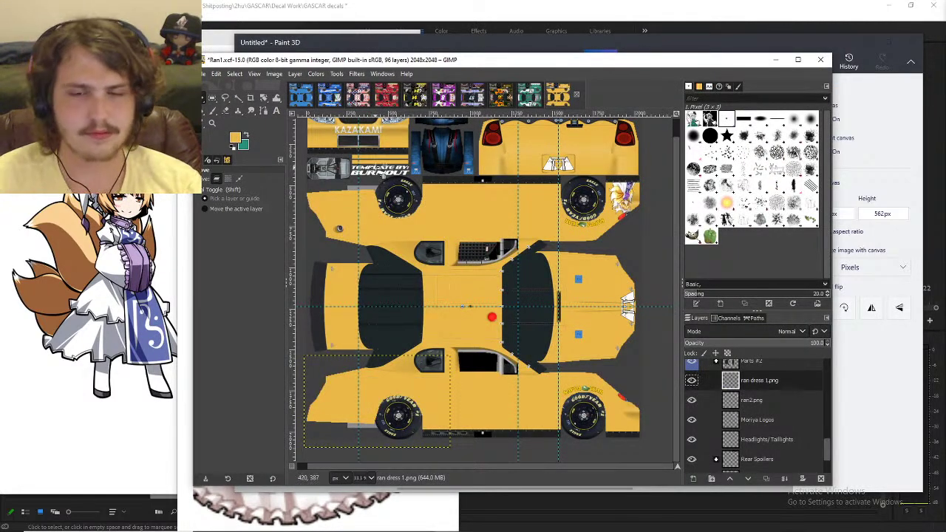
pyautogui.rightClick(751, 384)
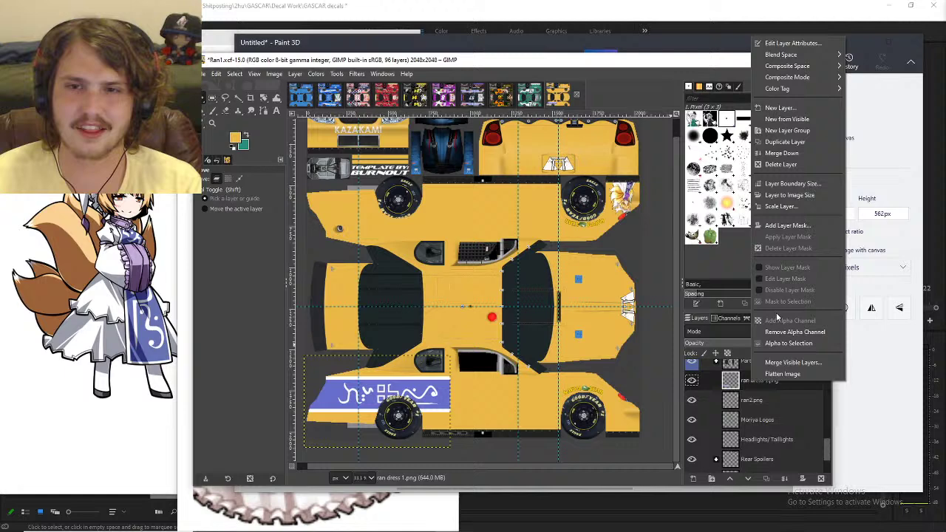
pyautogui.click(781, 164)
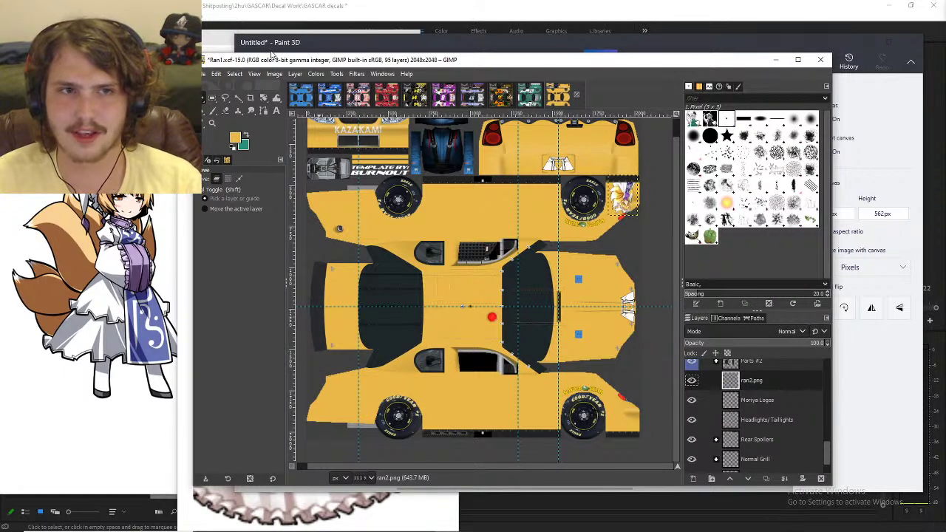
pyautogui.hotkey('ctrl', 's')
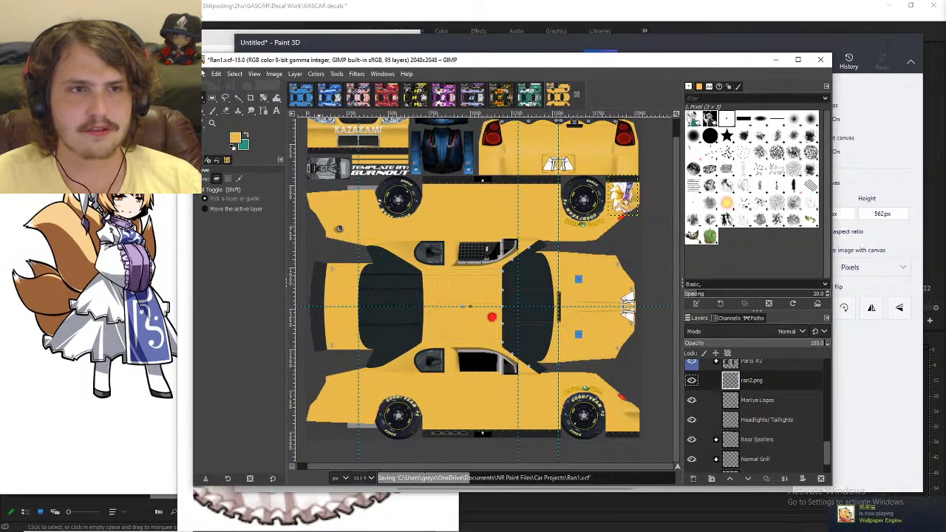
# - Bring ran dress 2.png into the car template as a new layer
pyautogui.hotkey('alt', 'Tab')
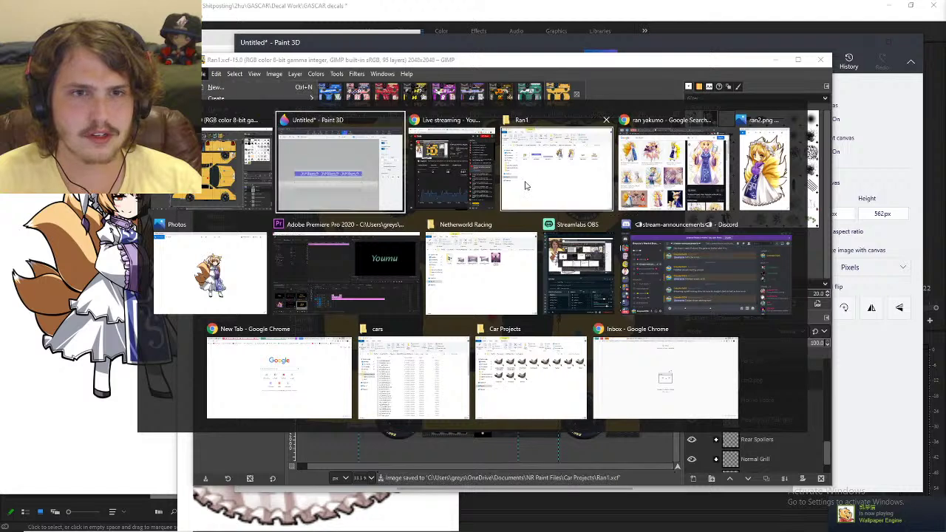
pyautogui.click(204, 74)
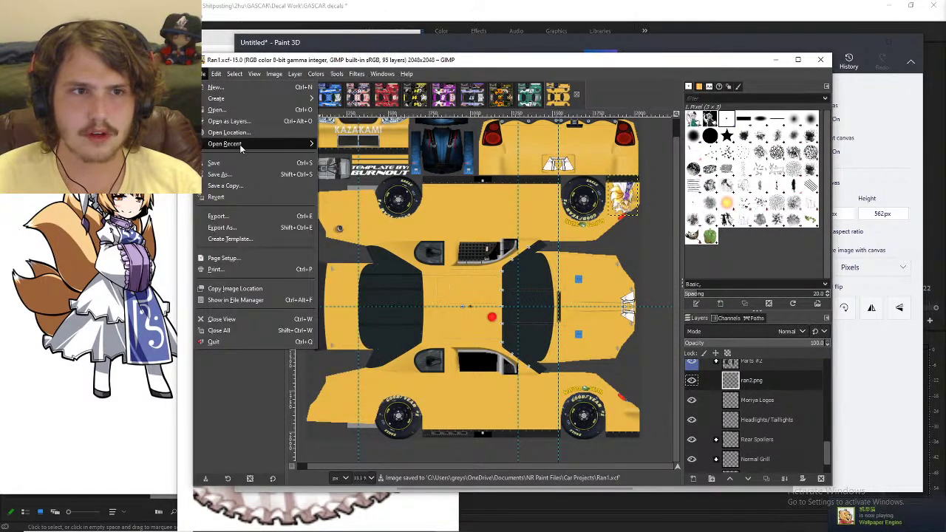
pyautogui.click(217, 109)
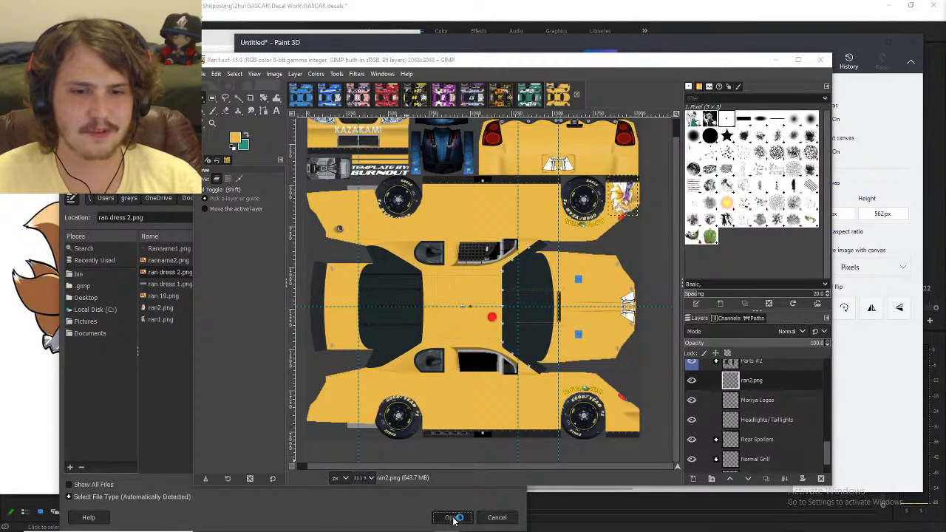
pyautogui.press('Return')
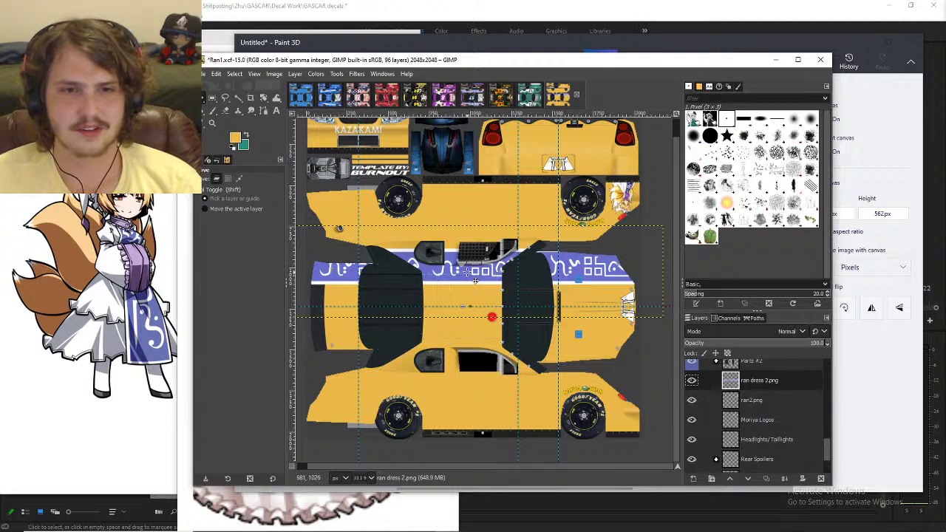
# - Move the imported band down onto the lower side panel of the car so it spans the full body length
pyautogui.scroll(1, 477, 320)
pyautogui.scroll(-3, 477, 320)
pyautogui.moveTo(468, 276); pyautogui.dragTo(466, 369)
pyautogui.scroll(2, 462, 377)
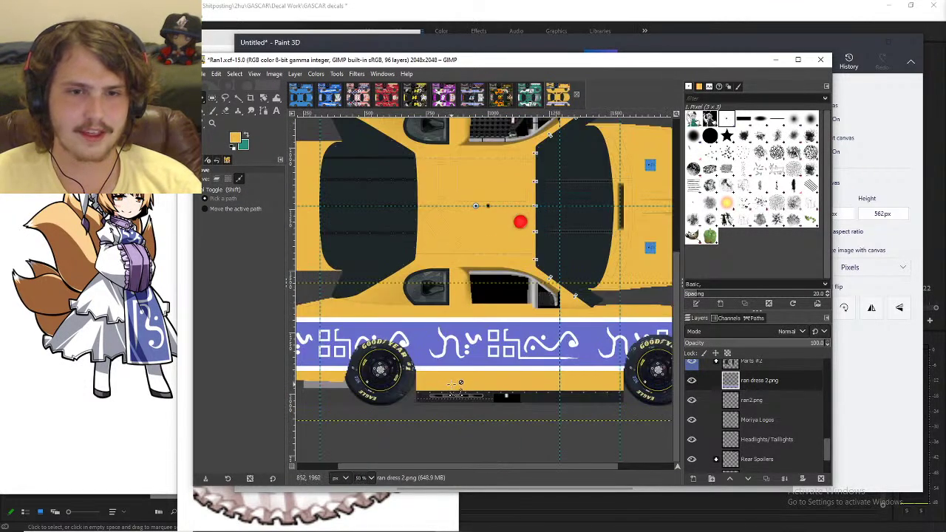
pyautogui.scroll(-2, 462, 379)
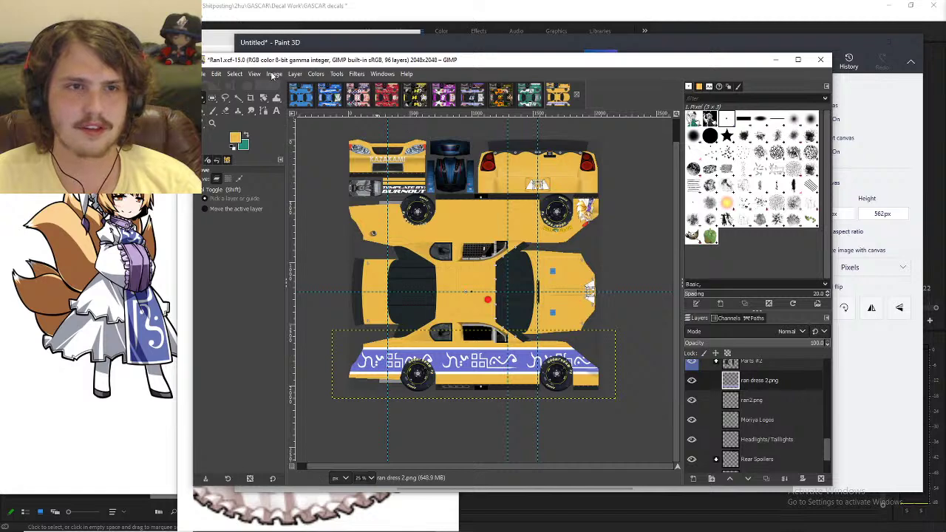
# - Start an arbitrary rotation of the ran dress 2.png layer
pyautogui.click(274, 74)
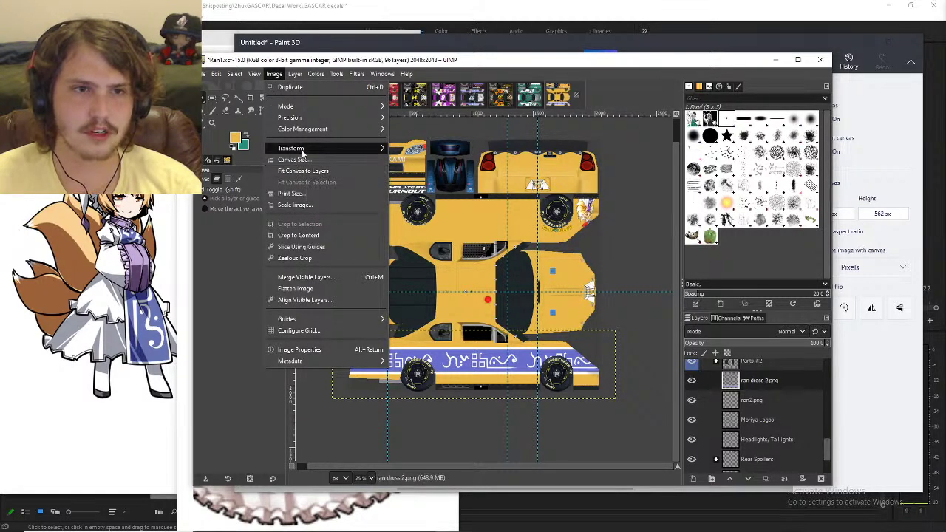
pyautogui.moveTo(294, 74)
pyautogui.moveTo(318, 197)
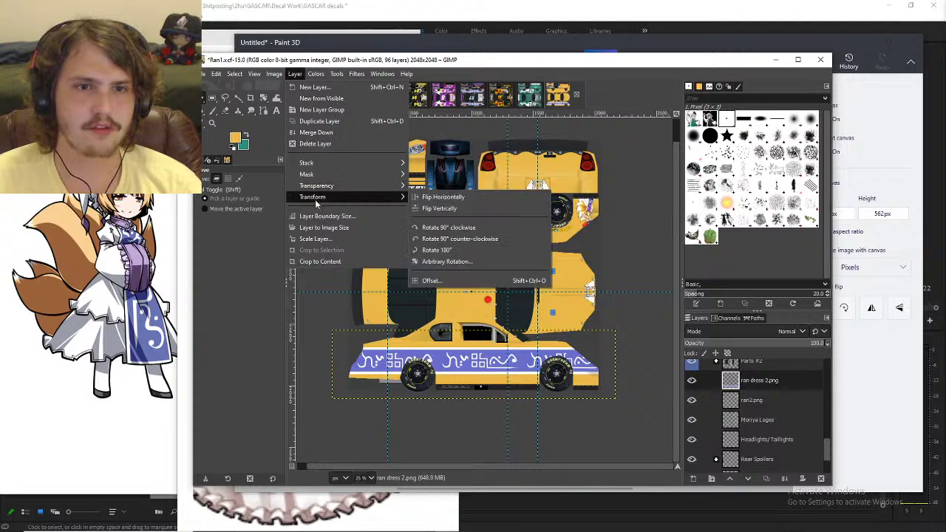
pyautogui.click(446, 262)
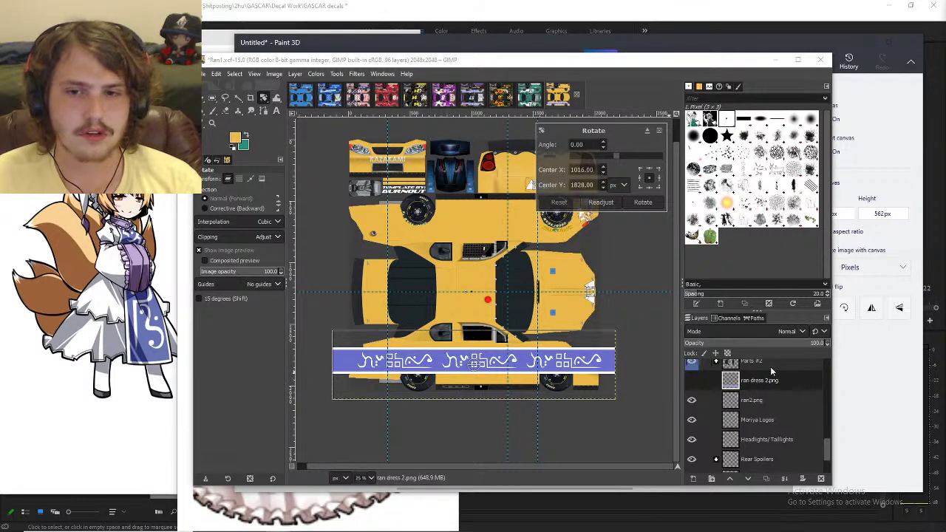
# - Reorder the ran dress 2.png layer to sit between Rear Spoilers and Normal Grill in the layer stack
pyautogui.scroll(3, 606, 386)
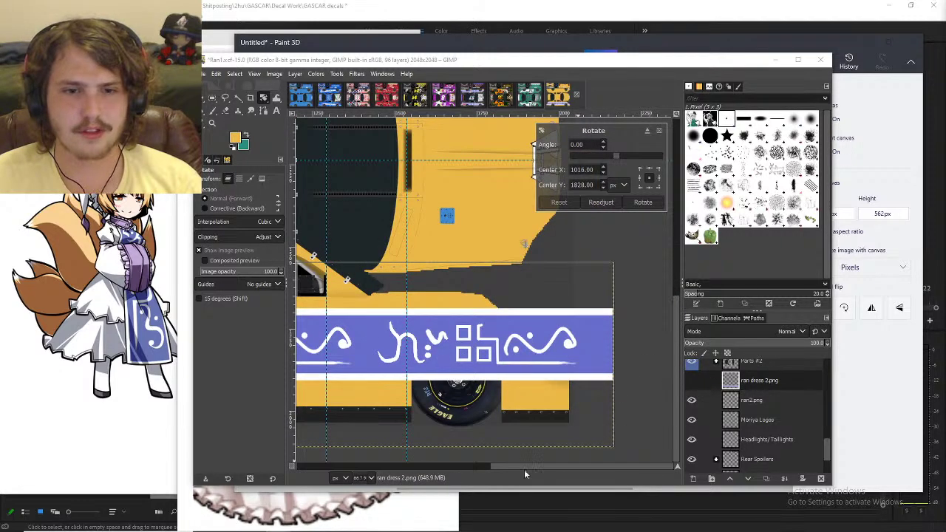
pyautogui.scroll(-2, 524, 470)
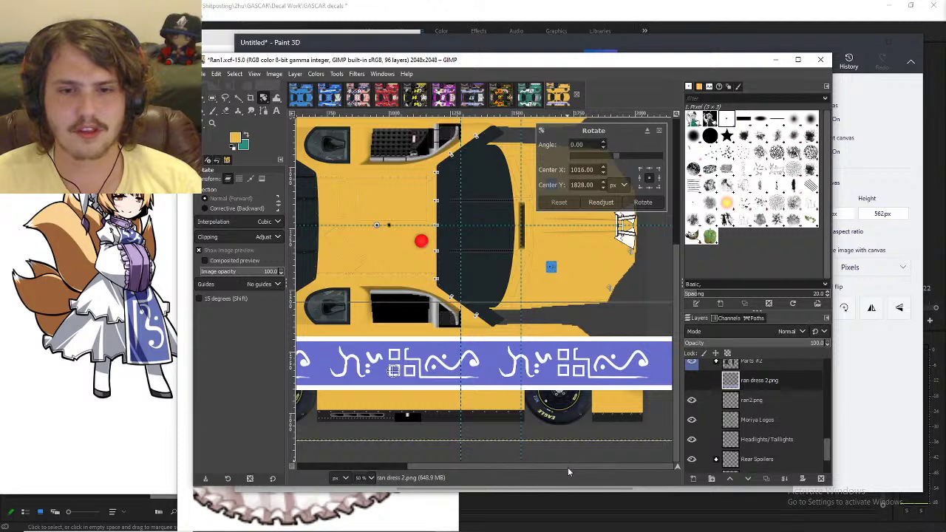
pyautogui.hscroll(-2, 567, 467)
pyautogui.moveTo(769, 382); pyautogui.dragTo(769, 418)
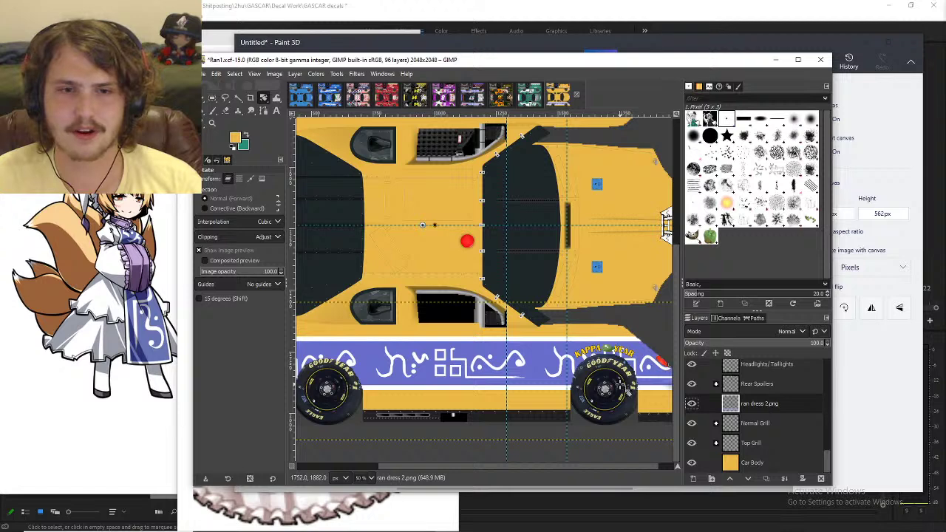
pyautogui.hscroll(-1, 564, 434)
pyautogui.scroll(-3, 564, 423)
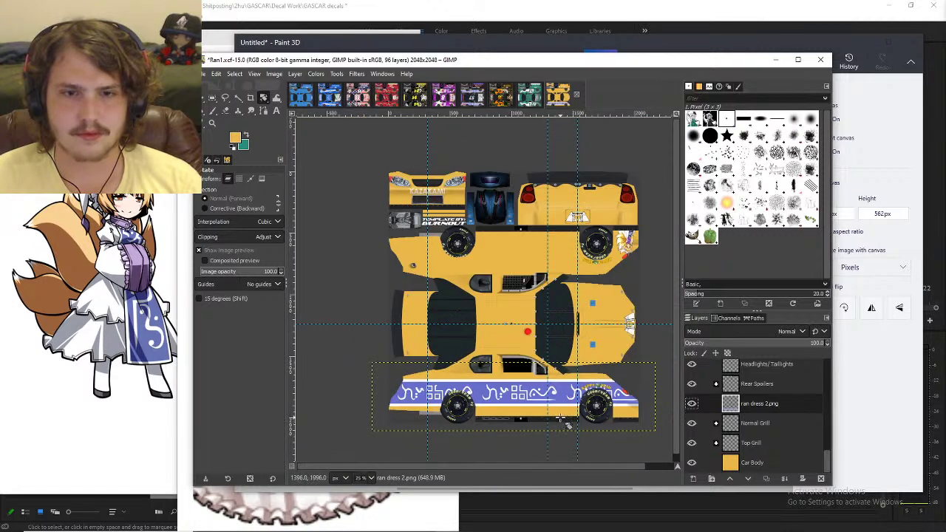
# - Rotate the band layer by 2 degrees to follow the slope of the lower side panel
pyautogui.scroll(1, 564, 424)
pyautogui.moveTo(621, 377); pyautogui.dragTo(631, 372)
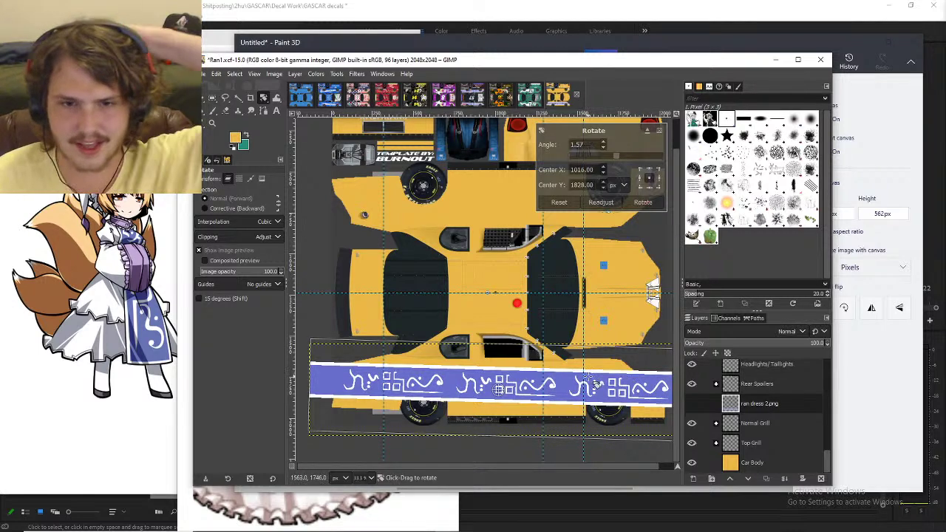
pyautogui.moveTo(568, 379); pyautogui.dragTo(574, 388)
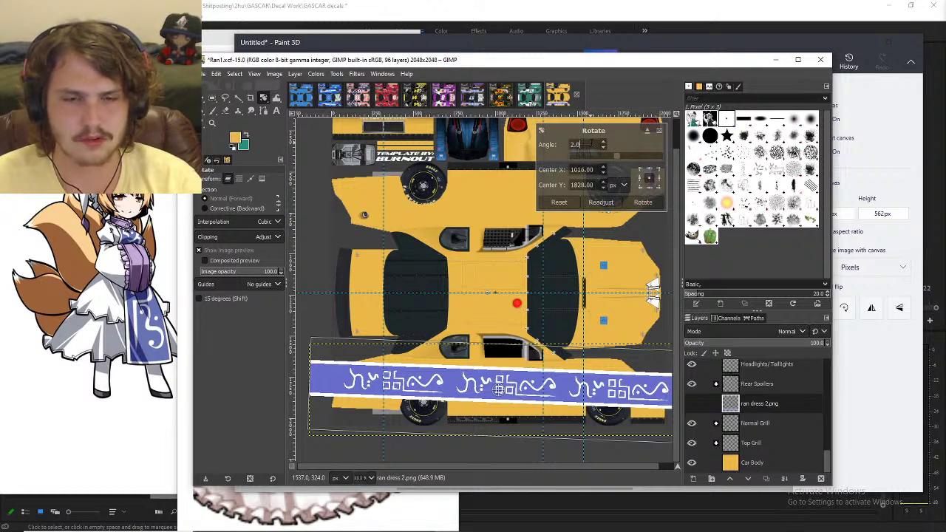
pyautogui.click(642, 202)
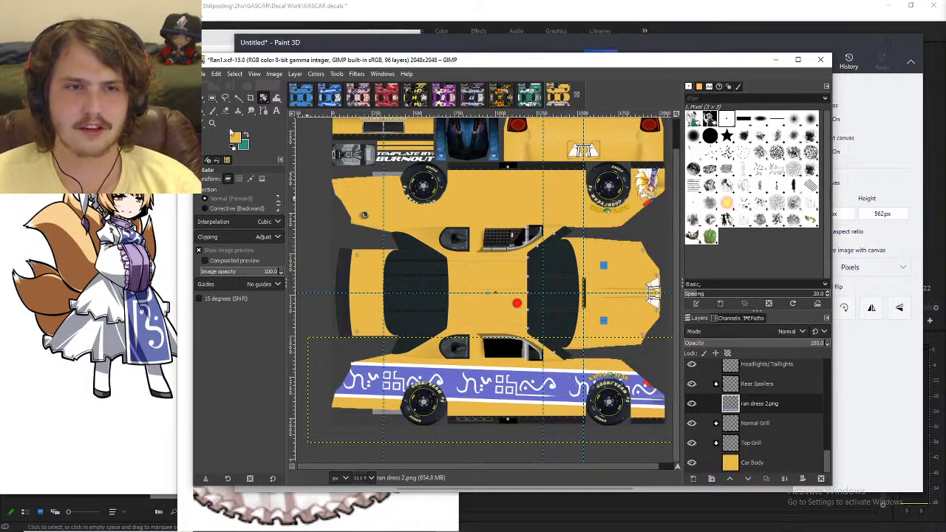
# - Nudge the rotated band so its upper white stripe meets the upper corner at the left end of the lower side panel
pyautogui.press('m')
pyautogui.click(565, 386)
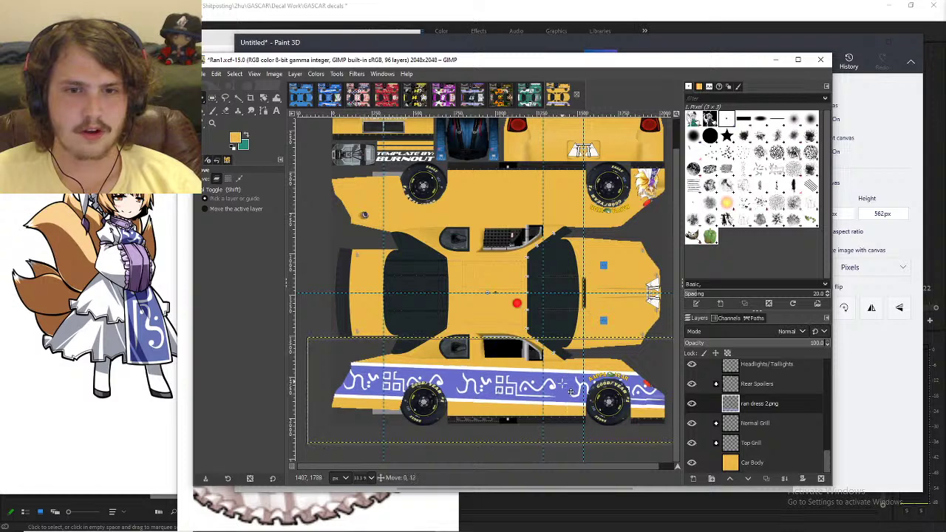
pyautogui.moveTo(562, 385); pyautogui.dragTo(562, 381)
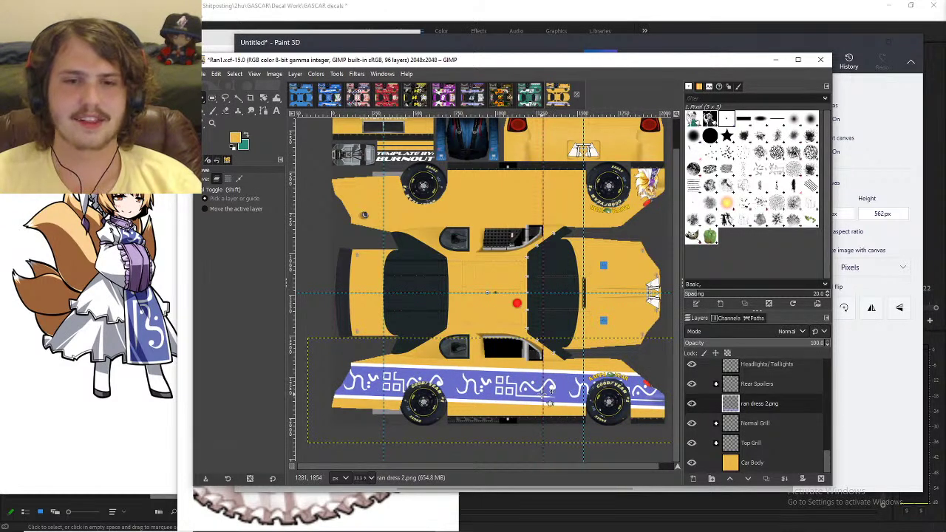
pyautogui.scroll(6, 317, 386)
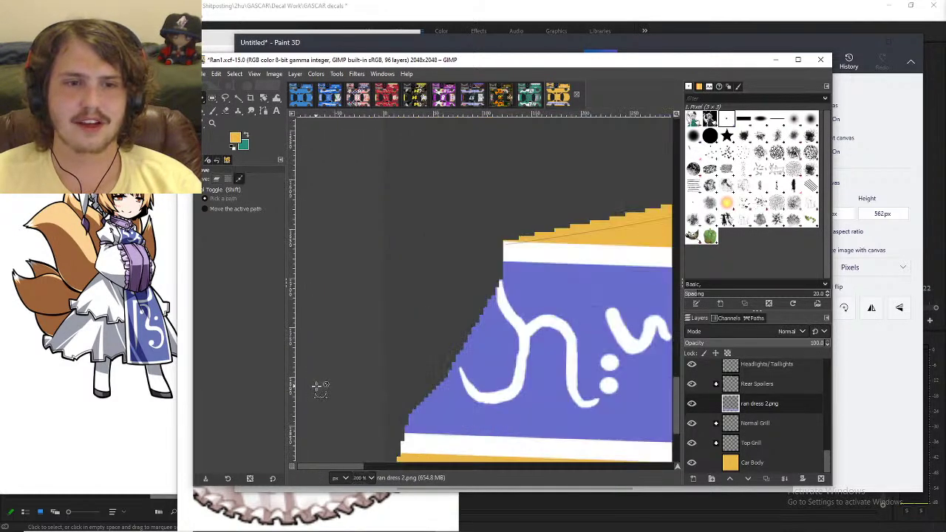
pyautogui.scroll(-4, 336, 381)
pyautogui.scroll(4, 353, 374)
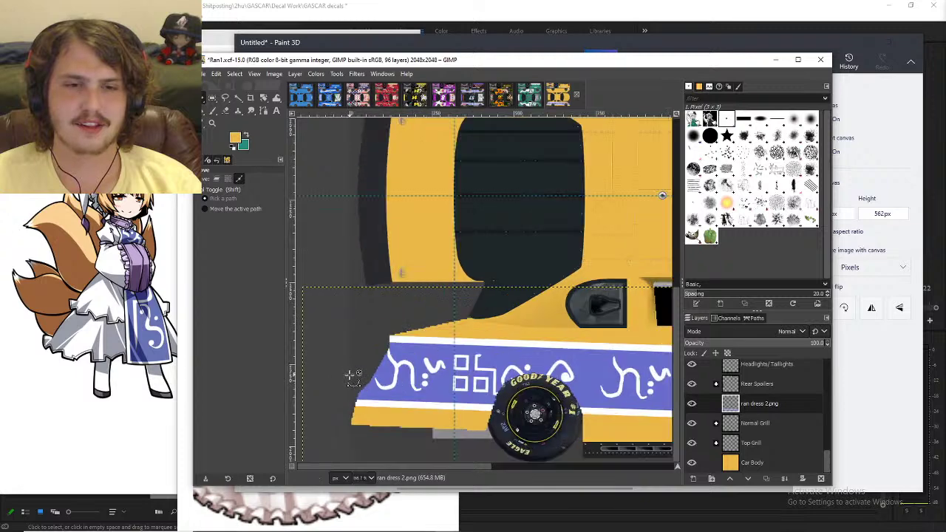
pyautogui.moveTo(494, 272); pyautogui.dragTo(522, 271)
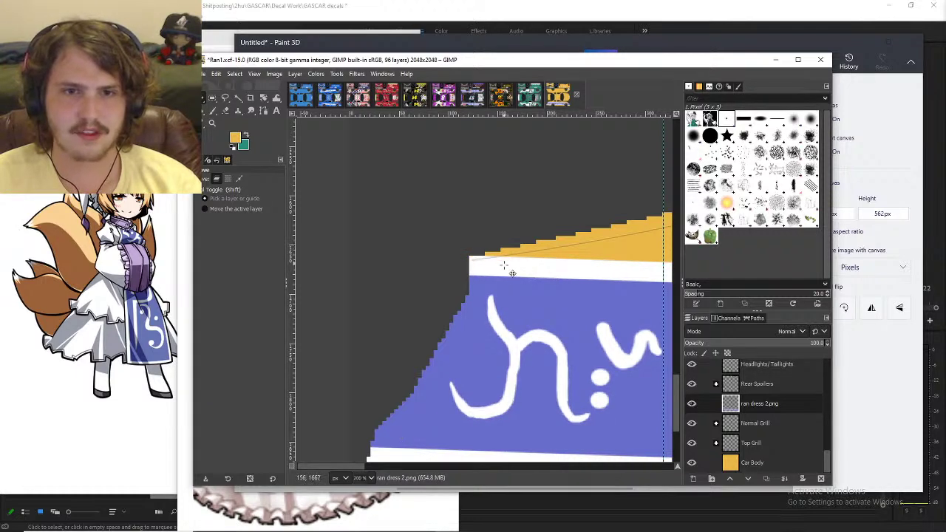
pyautogui.scroll(-6, 473, 249)
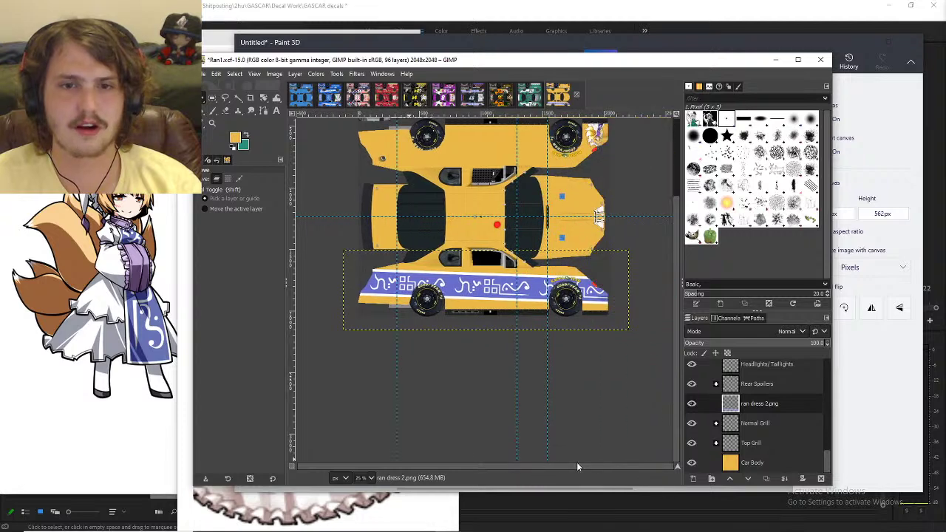
pyautogui.scroll(2, 566, 354)
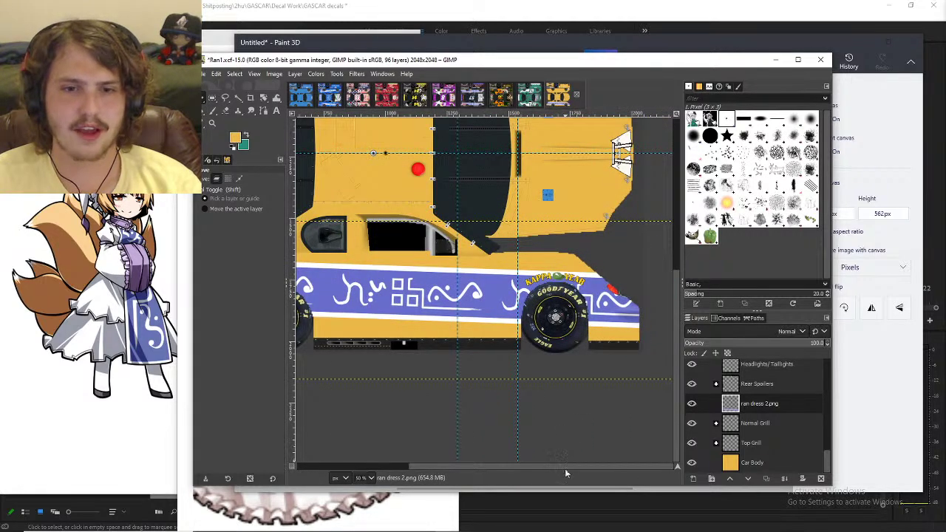
# - Examine the fit of the patterned band along the whole lower side panel and within the full car template
pyautogui.hscroll(-4, 476, 468)
pyautogui.hscroll(4, 575, 468)
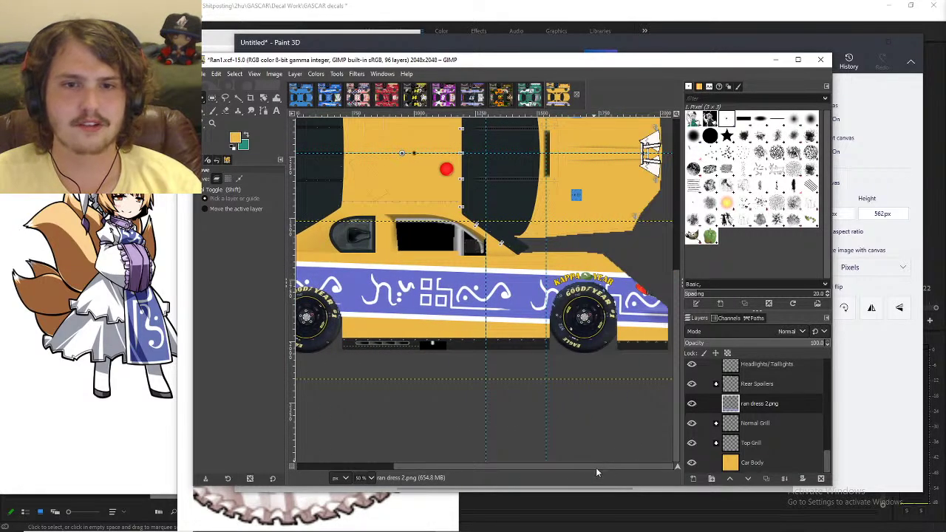
pyautogui.hscroll(-3, 595, 467)
pyautogui.hscroll(1, 431, 459)
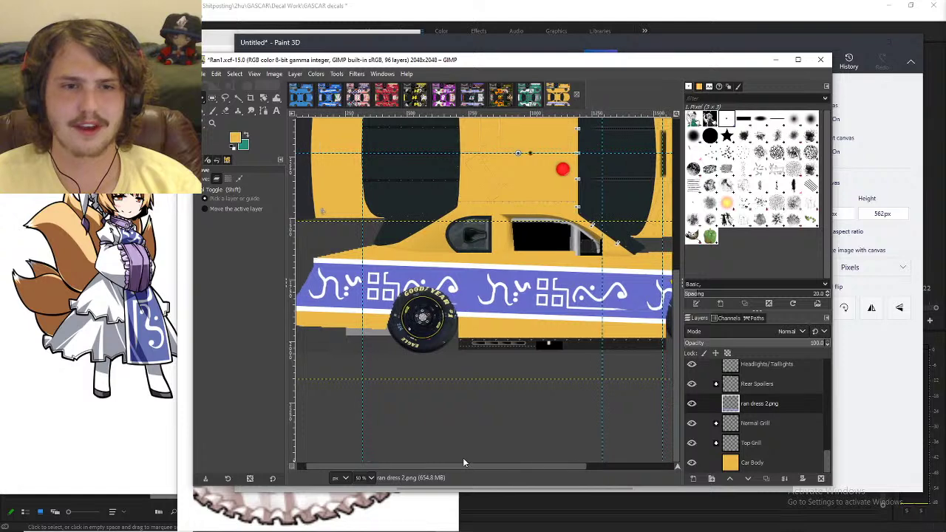
pyautogui.hscroll(3, 463, 458)
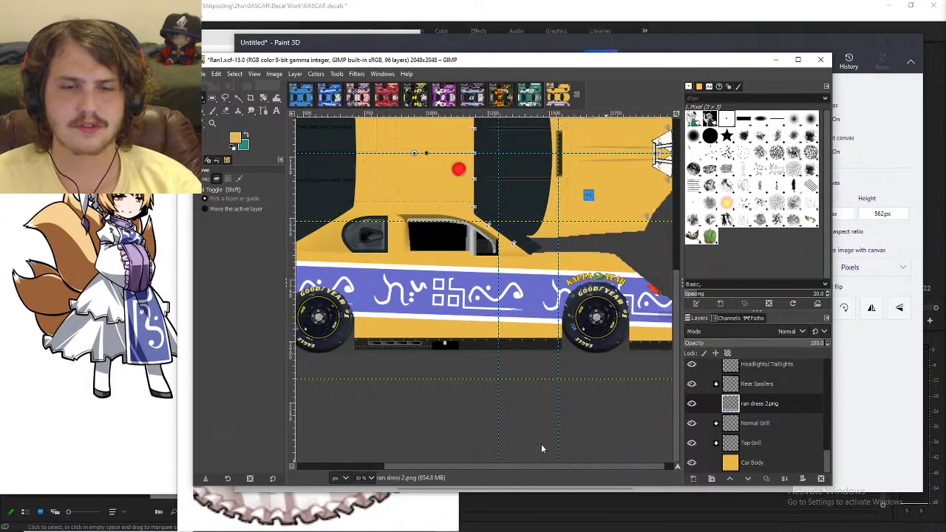
pyautogui.hscroll(-3, 510, 445)
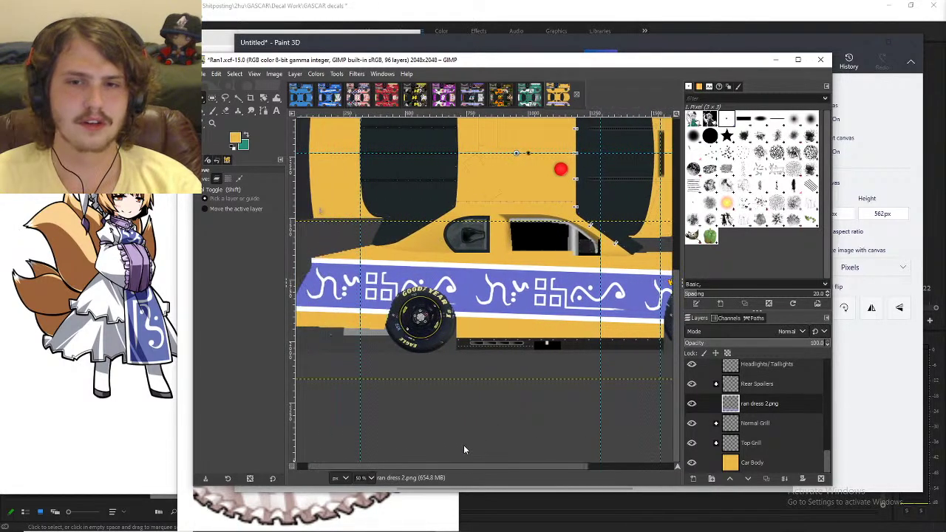
pyautogui.scroll(5, 439, 451)
pyautogui.scroll(-3, 439, 451)
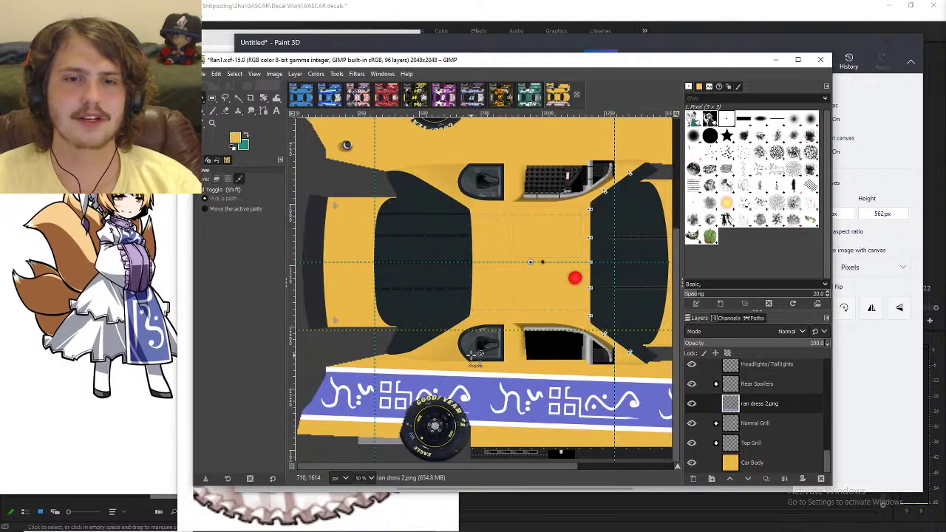
pyautogui.scroll(-5, 439, 451)
pyautogui.scroll(3, 458, 465)
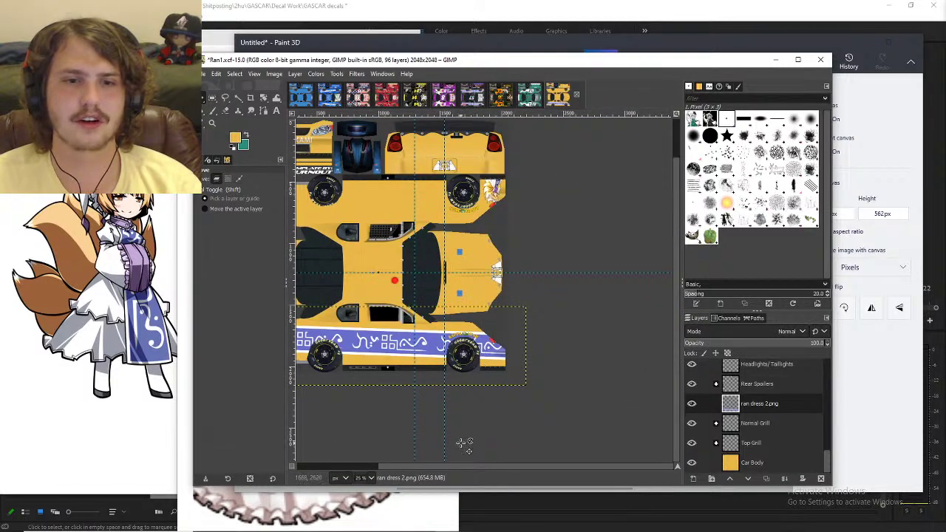
pyautogui.hscroll(-2, 457, 468)
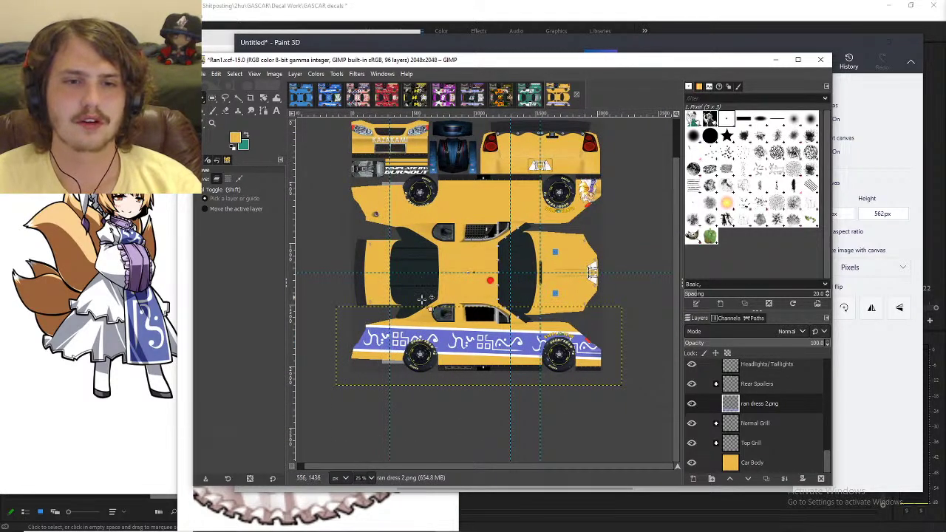
pyautogui.scroll(1, 449, 318)
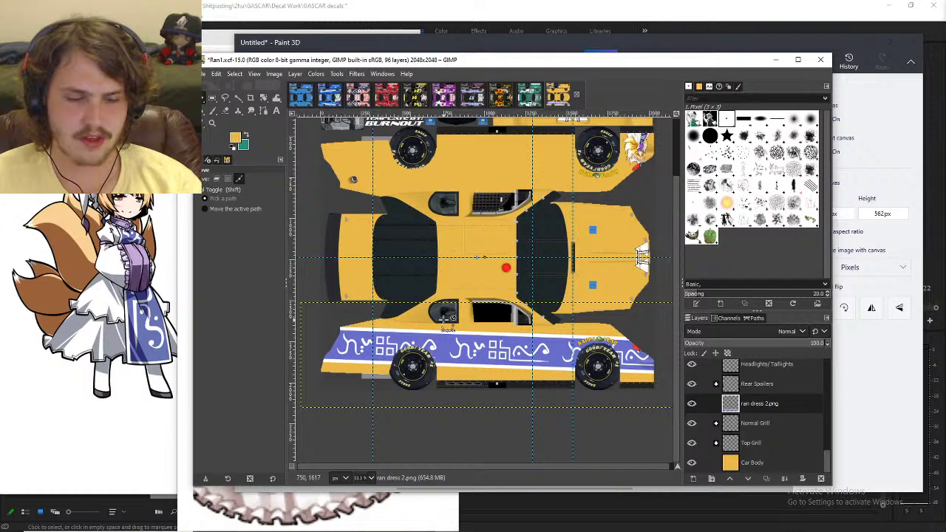
# - Paste a copy of the ran dress 2.png band layer and flip the copy vertically
pyautogui.hotkey('ctrl', 'c')
pyautogui.hotkey('ctrl', 'v')
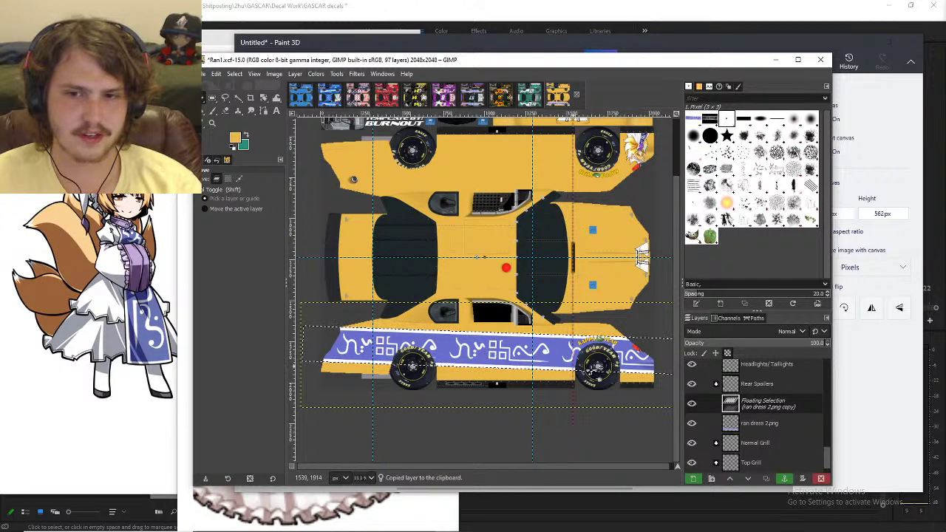
pyautogui.click(318, 74)
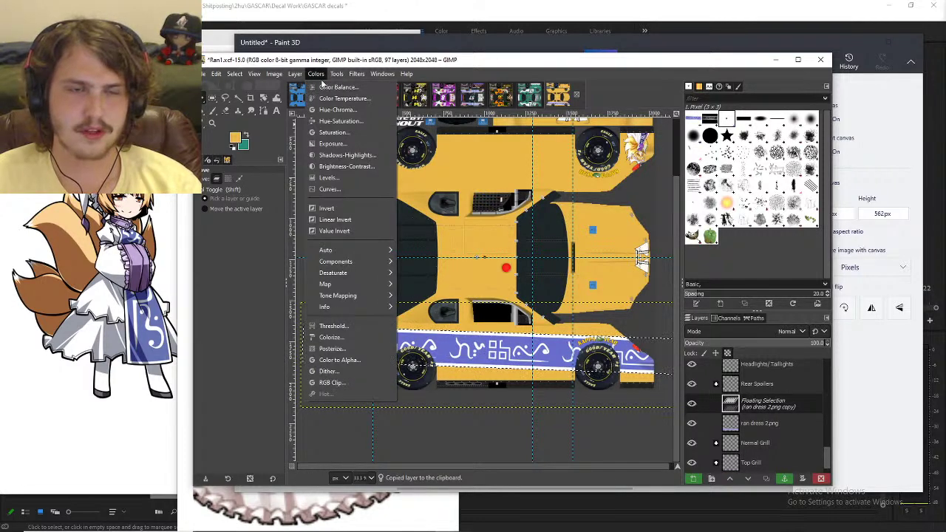
pyautogui.click(294, 74)
pyautogui.click(295, 74)
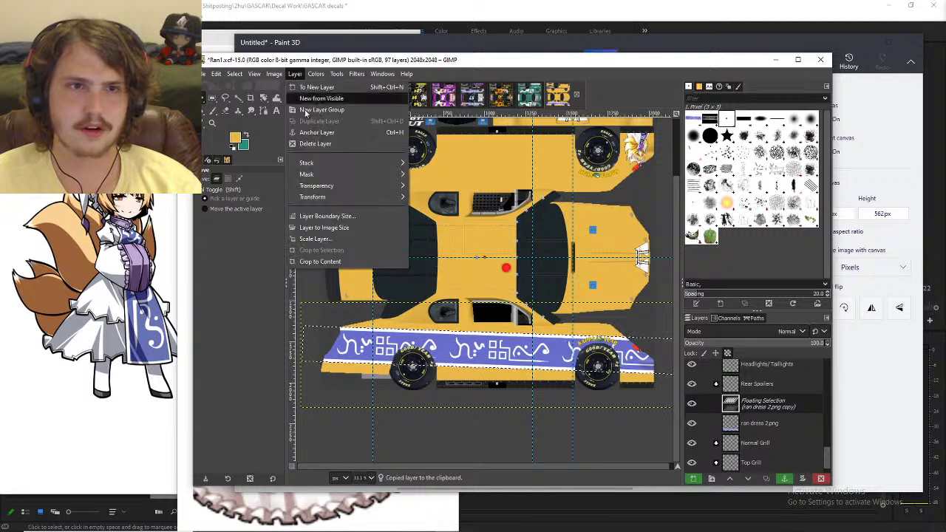
pyautogui.moveTo(346, 198)
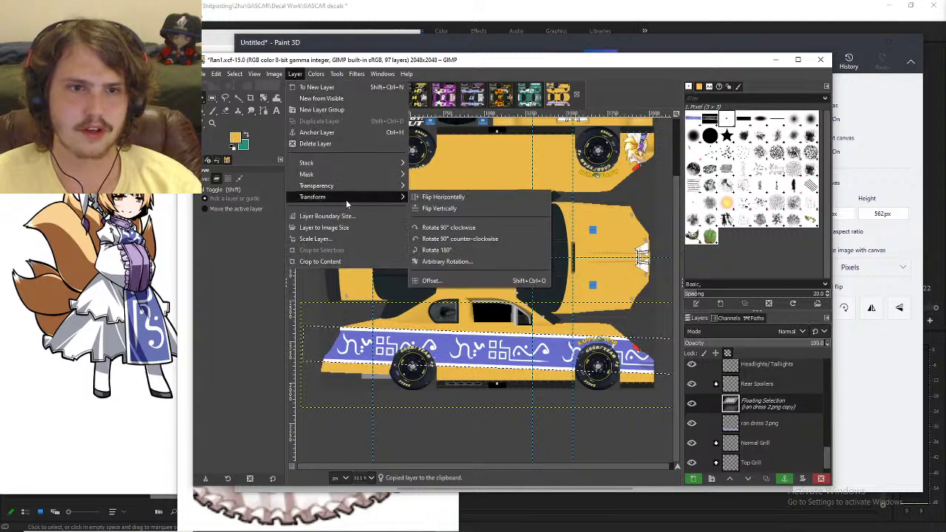
pyautogui.click(440, 209)
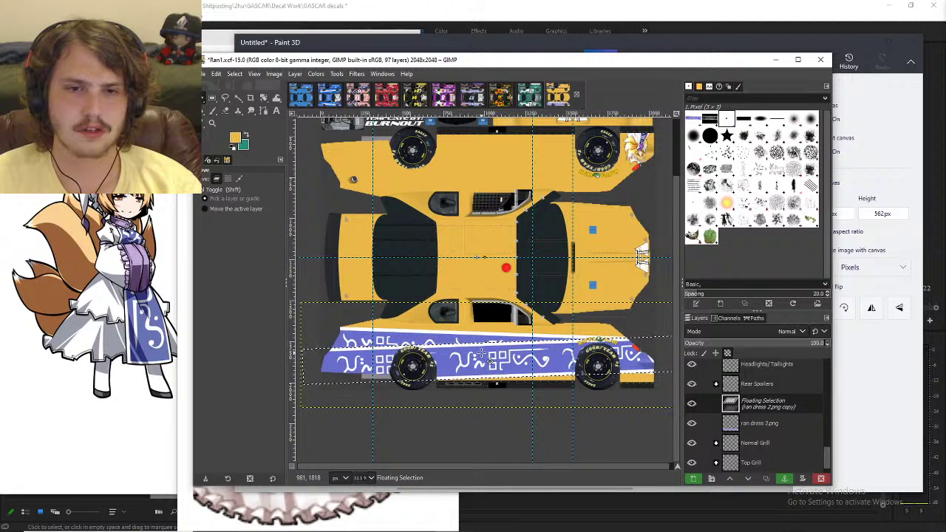
# - Move the flipped band onto the upper side panel and align its lower white stripe with the corner at the panel's left end
pyautogui.moveTo(482, 354); pyautogui.dragTo(494, 169)
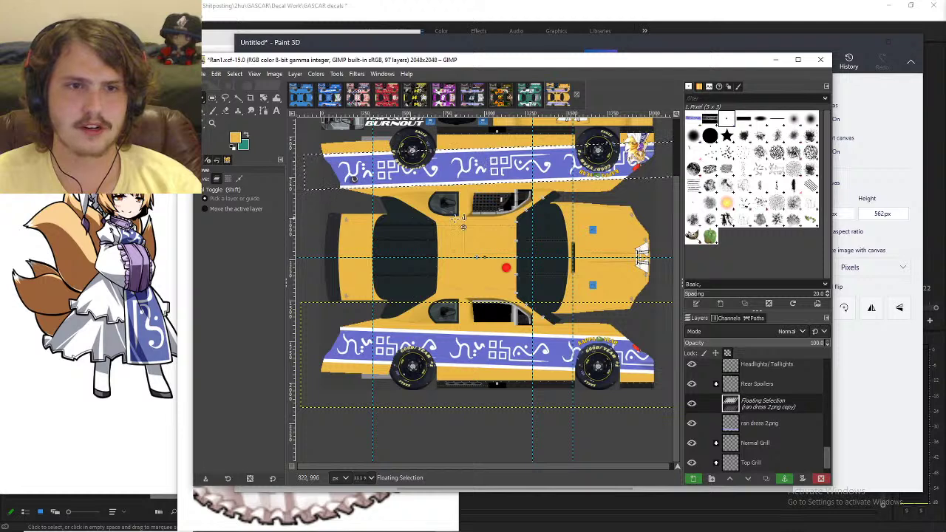
pyautogui.scroll(3, 507, 326)
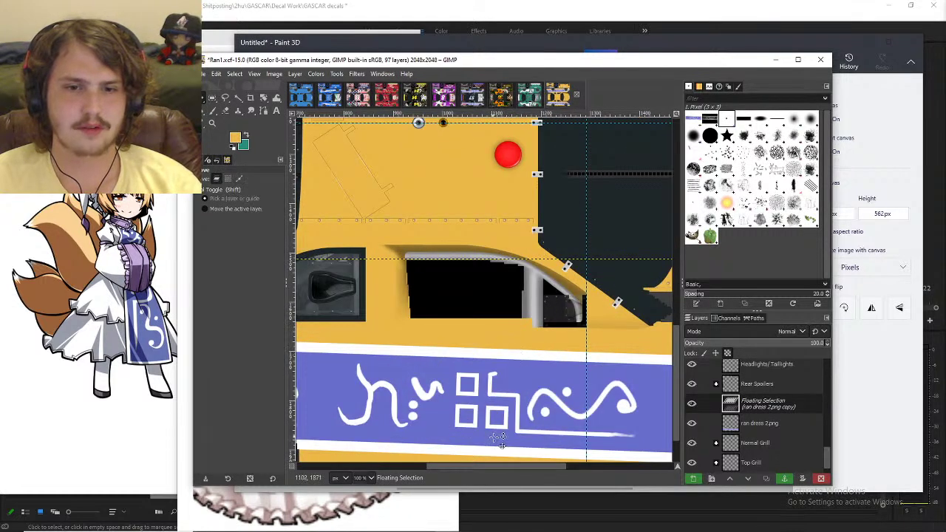
pyautogui.moveTo(504, 467); pyautogui.dragTo(361, 469)
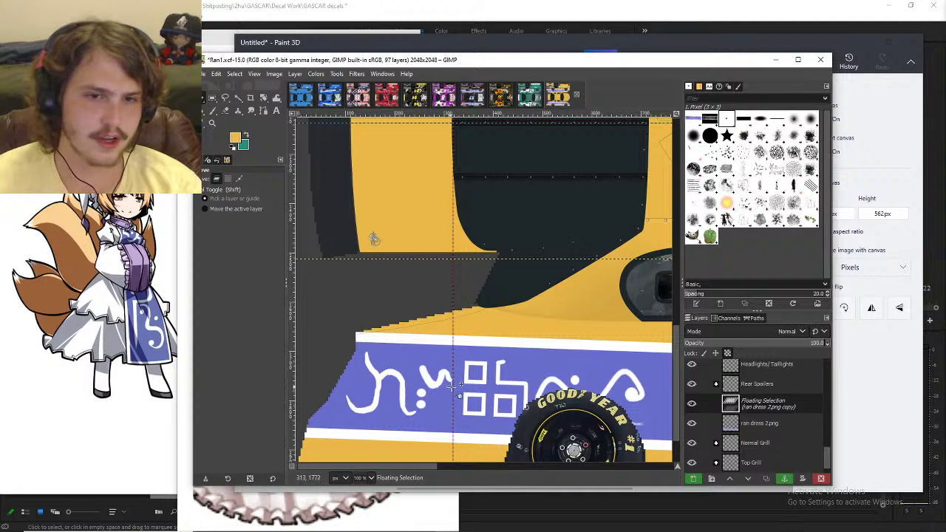
pyautogui.scroll(10, 455, 370)
pyautogui.moveTo(458, 303); pyautogui.dragTo(470, 307)
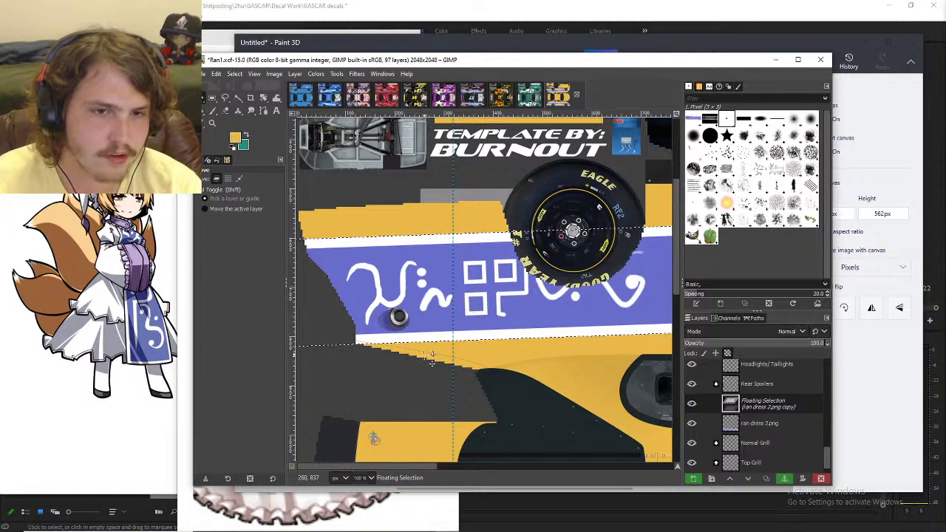
# - Compare the left ends of both bands and nudge the flipped one so it mirrors the lower side's placement
pyautogui.scroll(2, 432, 360)
pyautogui.scroll(-10, 427, 303)
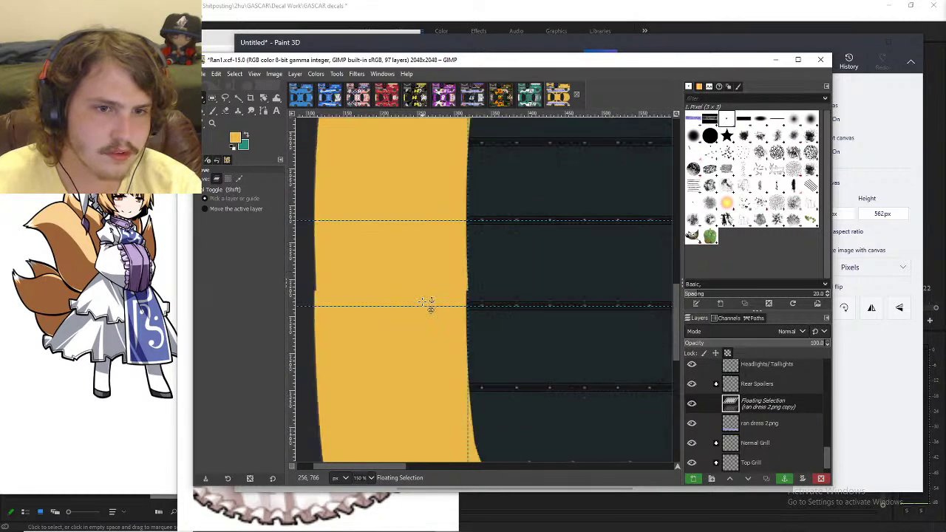
pyautogui.scroll(-10, 427, 303)
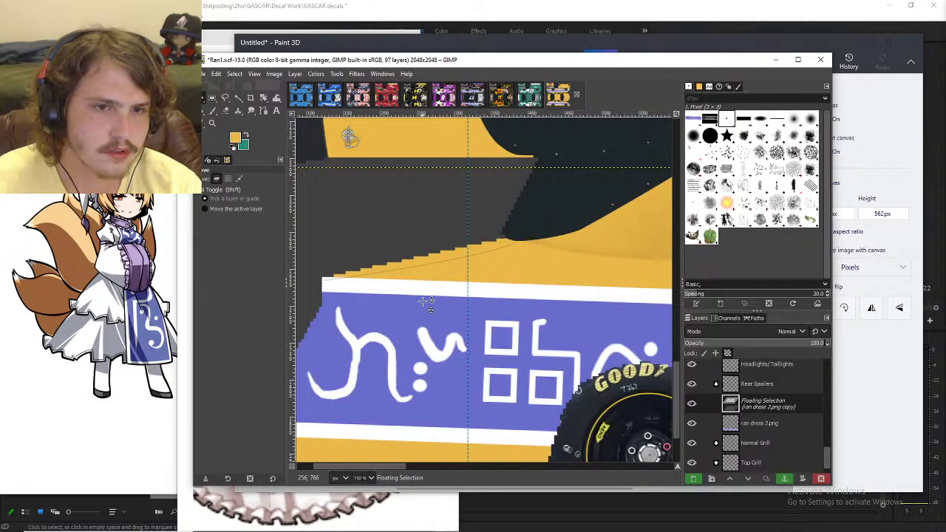
pyautogui.scroll(-2, 425, 303)
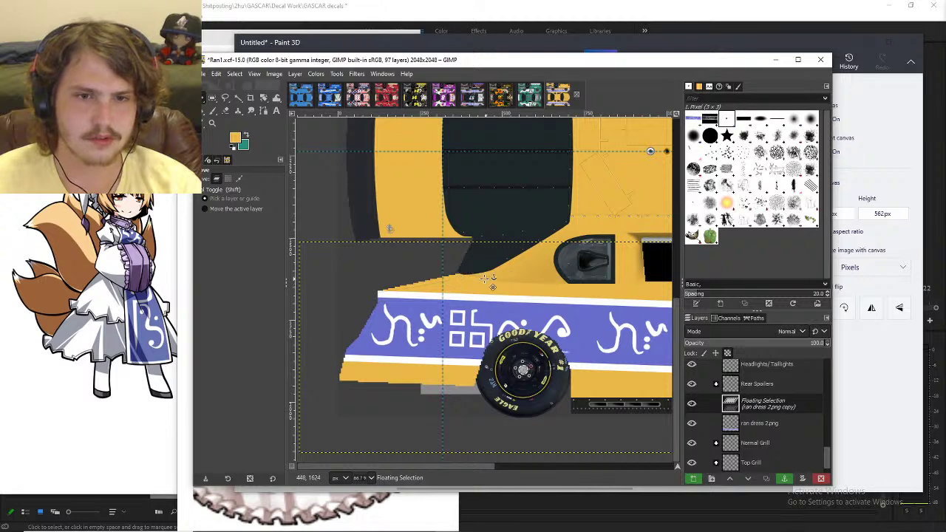
pyautogui.scroll(5, 451, 318)
pyautogui.scroll(-3, 448, 332)
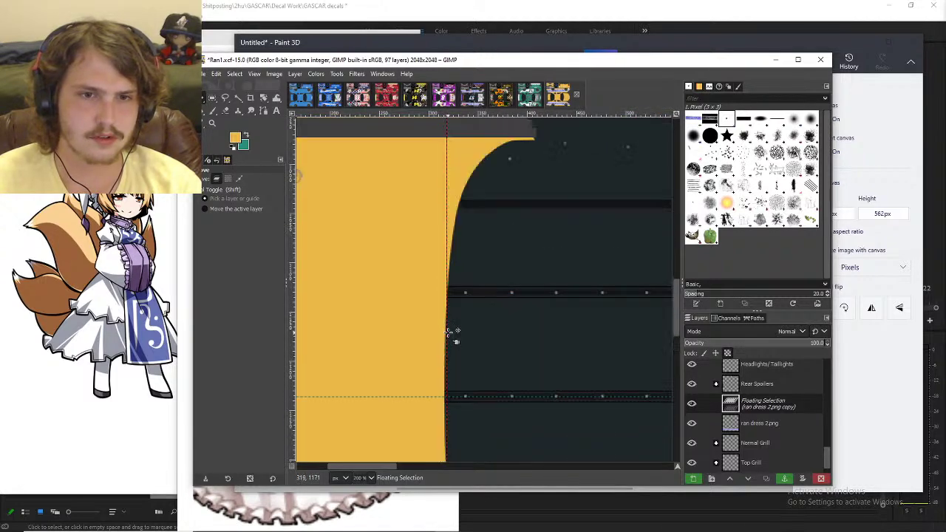
pyautogui.moveTo(386, 469); pyautogui.dragTo(360, 468)
pyautogui.scroll(8, 437, 376)
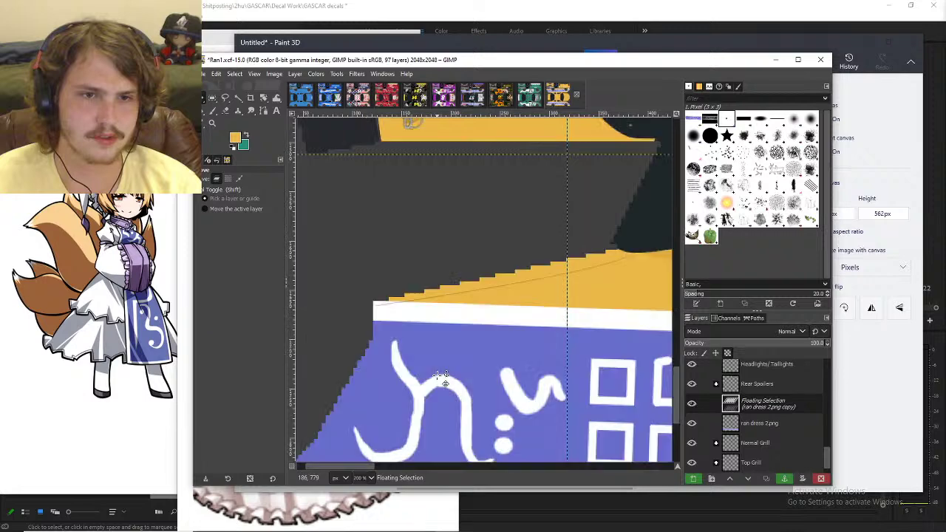
pyautogui.scroll(-8, 436, 375)
pyautogui.scroll(5, 437, 375)
pyautogui.scroll(5, 437, 376)
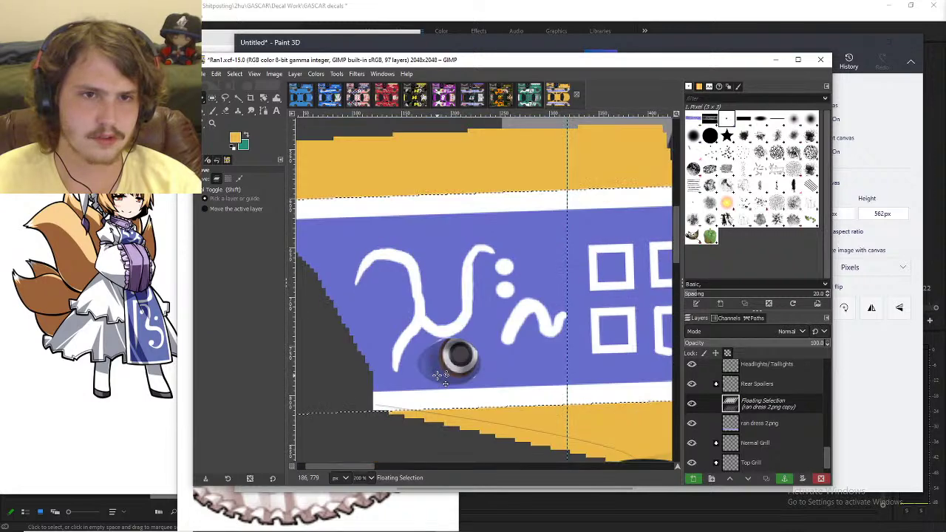
pyautogui.moveTo(480, 320); pyautogui.dragTo(480, 318)
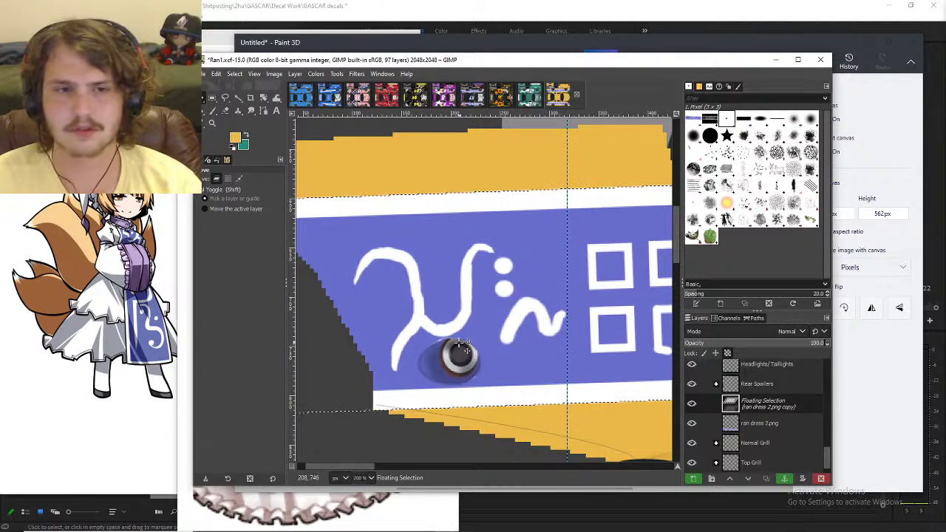
# - Check the flipped band across the template and turn its floating selection into a new layer
pyautogui.scroll(-6, 435, 360)
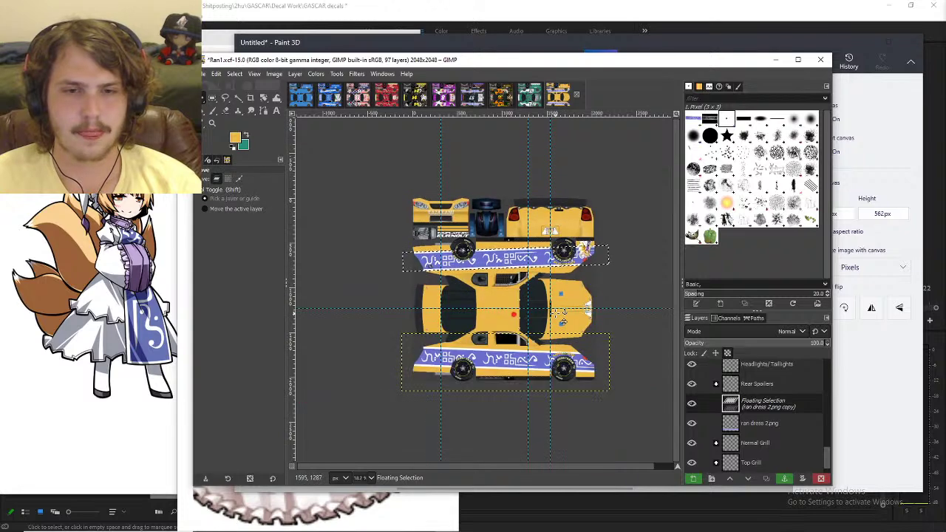
pyautogui.scroll(1, 506, 308)
pyautogui.scroll(1, 506, 308)
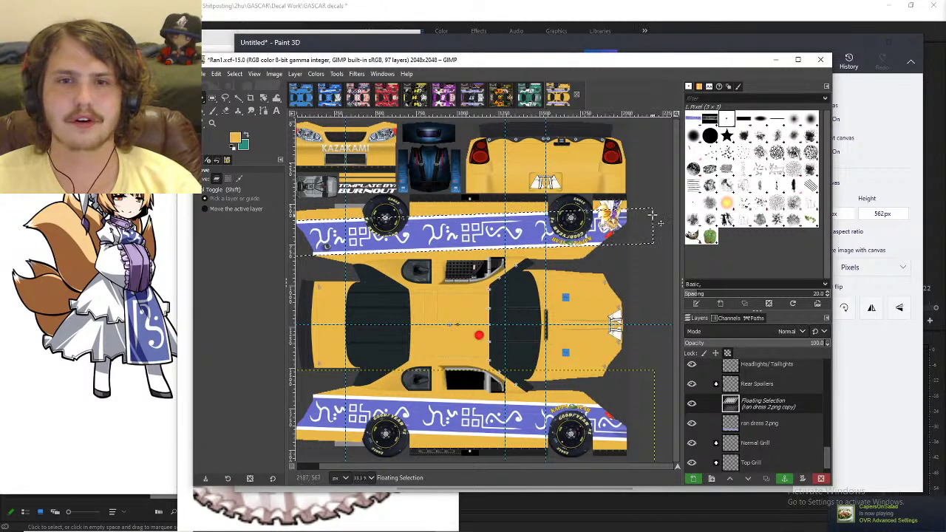
pyautogui.rightClick(753, 402)
pyautogui.click(772, 127)
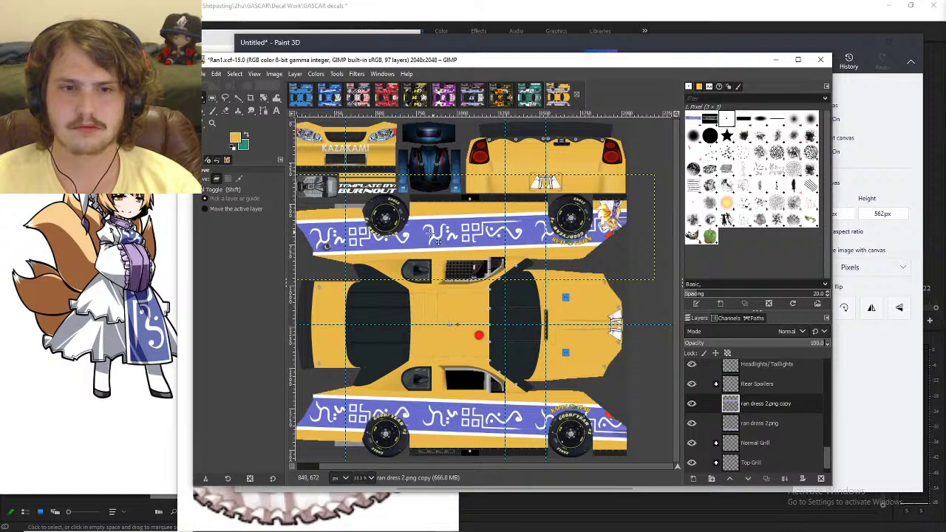
# - Review the bands on both sides of the car and save Ran1.xcf
pyautogui.scroll(-1, 369, 260)
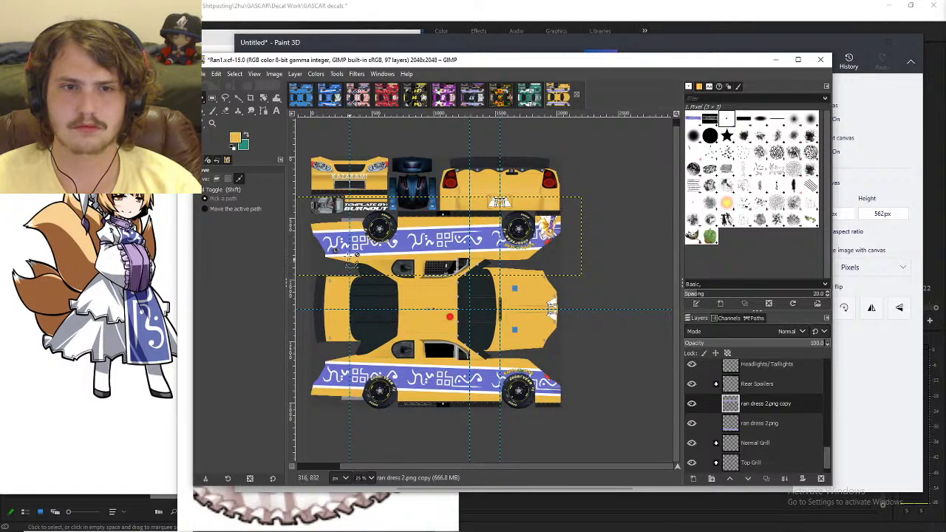
pyautogui.scroll(1, 317, 203)
pyautogui.scroll(-1, 348, 200)
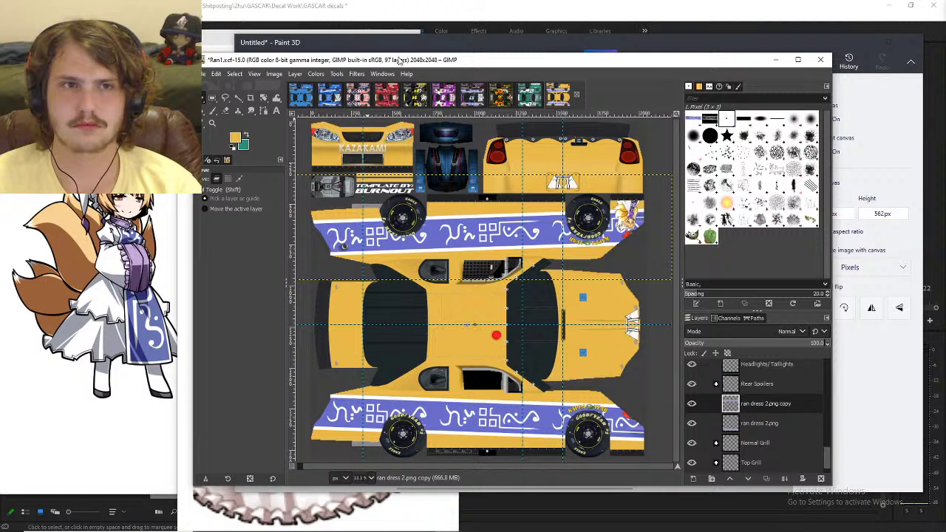
pyautogui.hotkey('ctrl', 's')
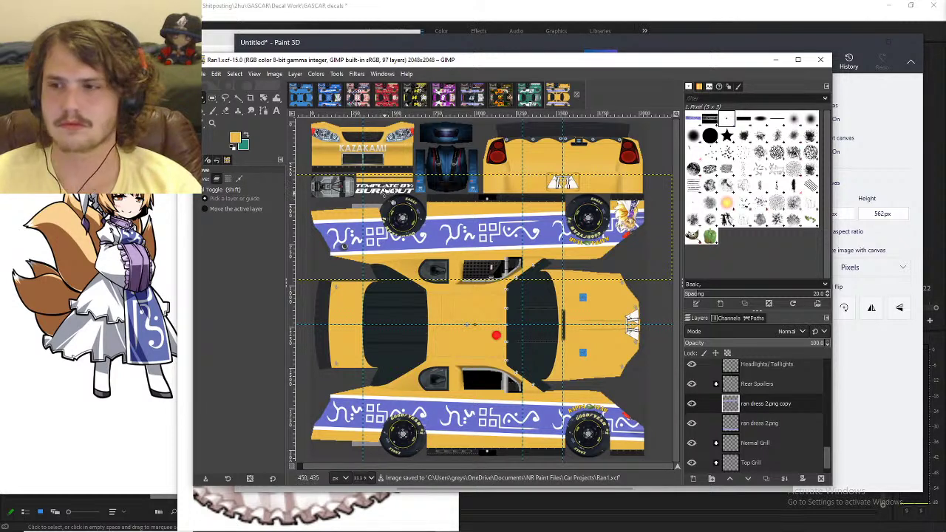
# - Resize the reference picture's window to show the fox character in full, then return to the livery image
pyautogui.click(332, 53)
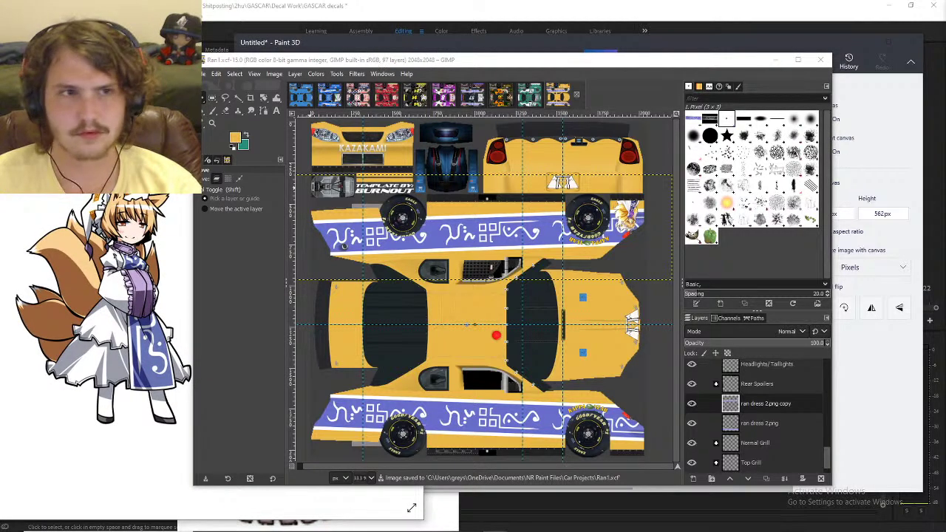
pyautogui.moveTo(412, 508); pyautogui.dragTo(408, 526)
pyautogui.click(298, 63)
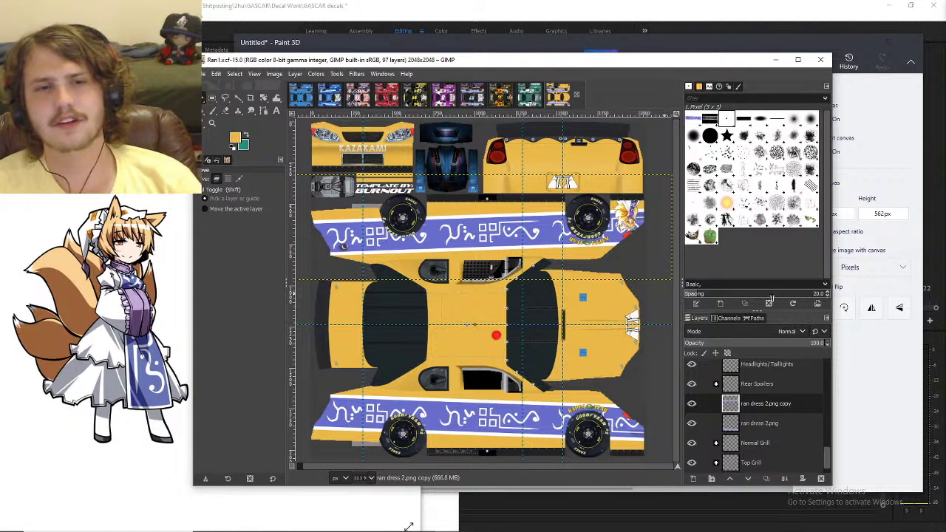
pyautogui.scroll(-1, 743, 391)
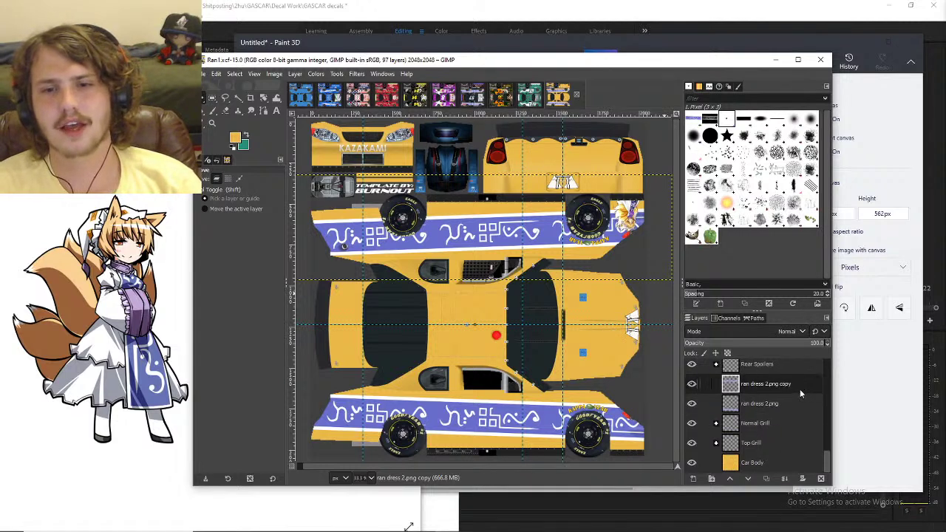
pyautogui.click(247, 138)
pyautogui.click(247, 138)
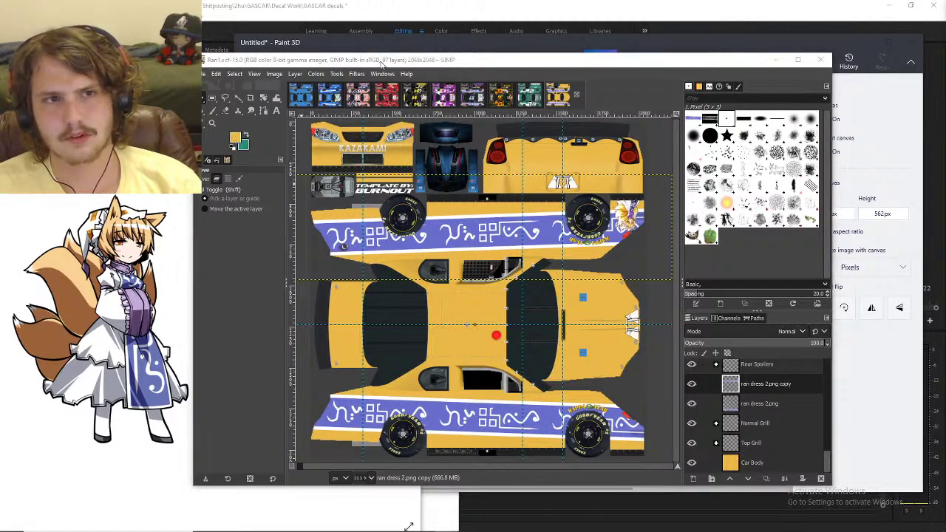
pyautogui.moveTo(384, 63)
pyautogui.mouseDown()
pyautogui.moveTo(467, 187)
pyautogui.moveTo(473, 336)
pyautogui.moveTo(472, 326)
pyautogui.mouseUp()
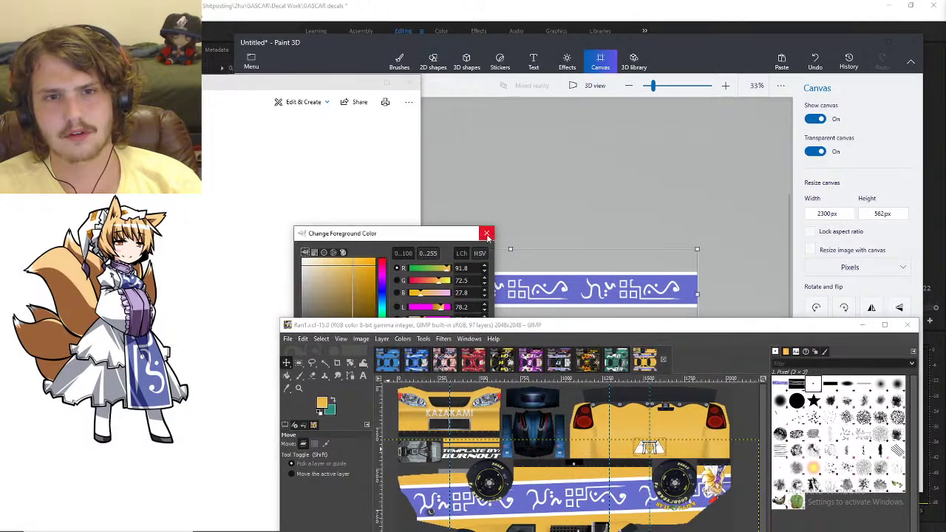
pyautogui.click(489, 229)
pyautogui.moveTo(553, 323); pyautogui.dragTo(453, 102)
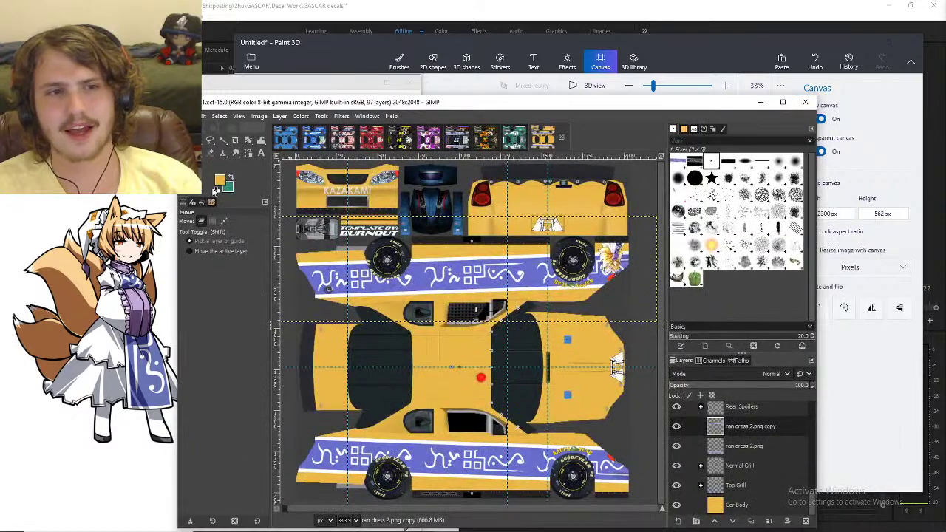
# - Open the foreground color dialog and shift the livery window aside to reach the dialog hidden behind it
pyautogui.moveTo(375, 111); pyautogui.dragTo(452, 68)
pyautogui.hotkey('alt', 'Tab')
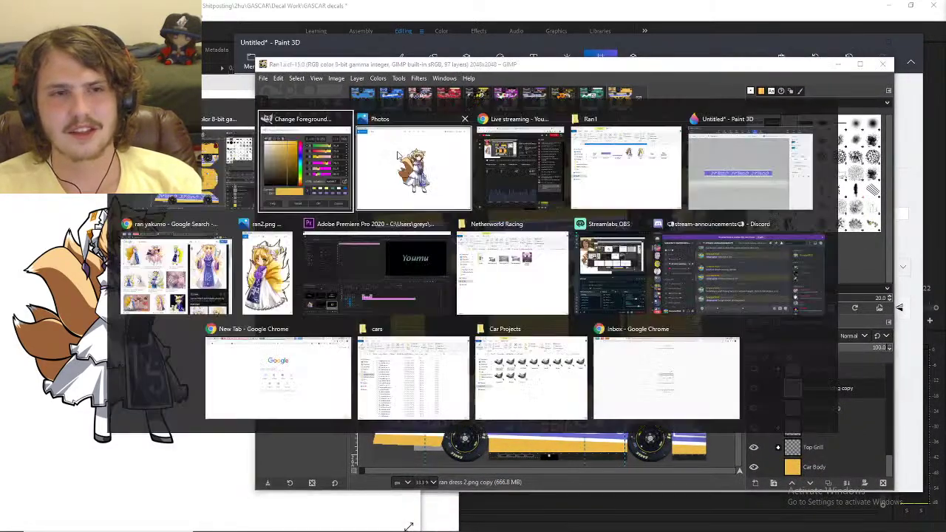
pyautogui.hotkey('alt', 'Tab')
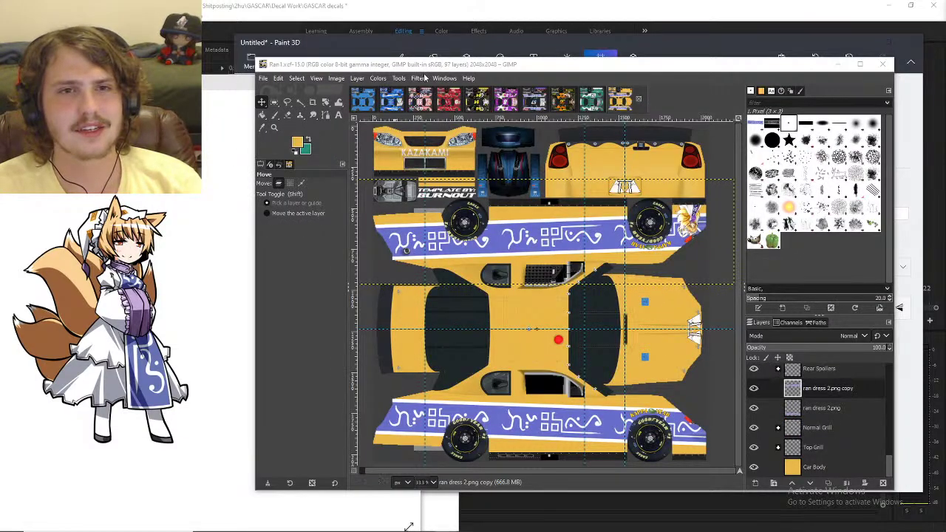
pyautogui.moveTo(428, 70); pyautogui.dragTo(484, 77)
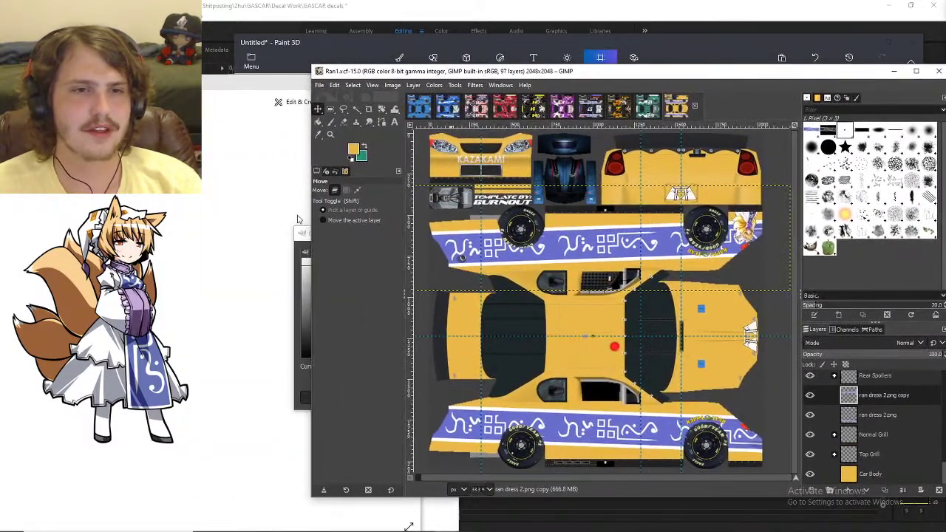
pyautogui.rightClick(304, 238)
pyautogui.click(305, 235)
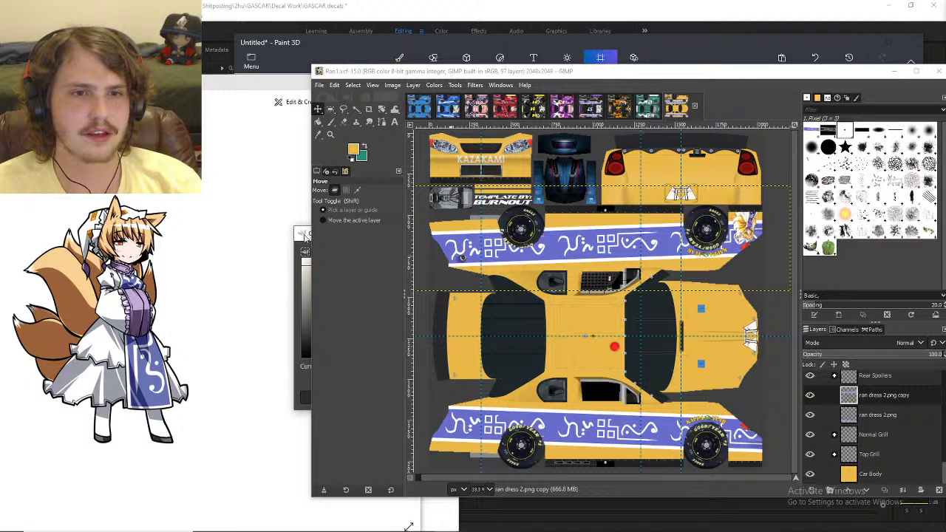
pyautogui.click(305, 236)
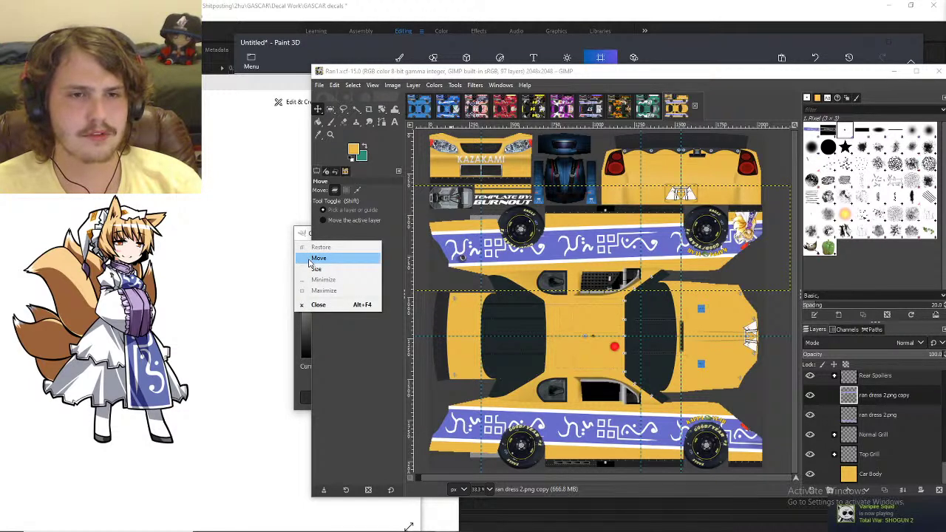
pyautogui.click(394, 231)
# - Position the foreground color dialog beside the livery window so its color values and picker are reachable
pyautogui.moveTo(303, 241); pyautogui.dragTo(105, 180)
pyautogui.moveTo(213, 174); pyautogui.dragTo(255, 184)
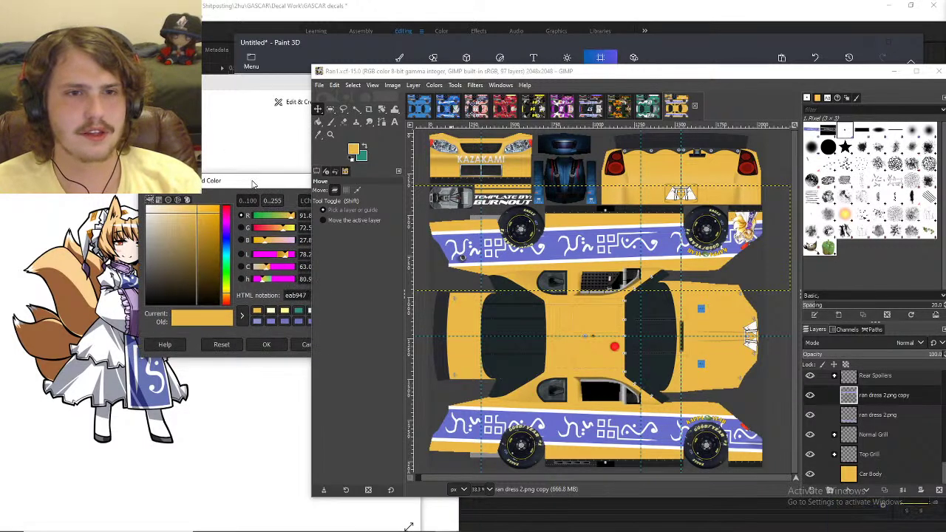
pyautogui.rightClick(253, 183)
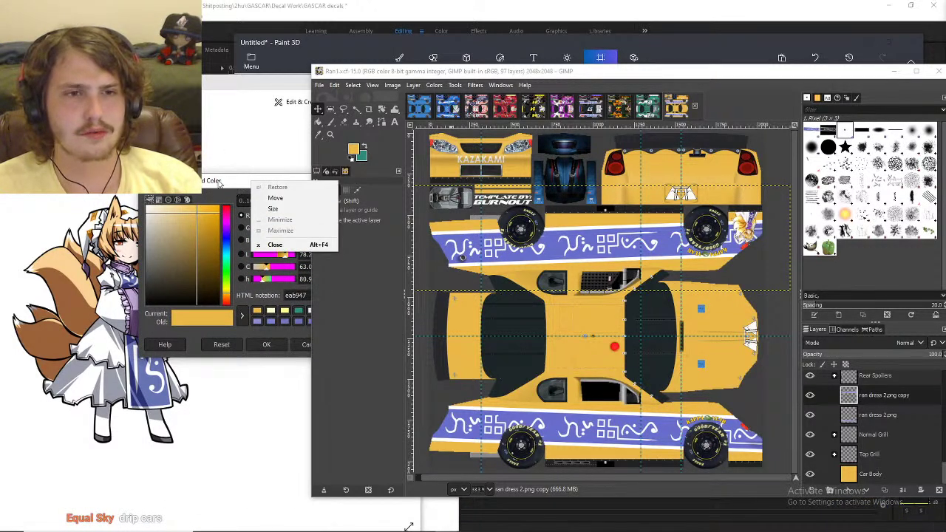
pyautogui.click(273, 208)
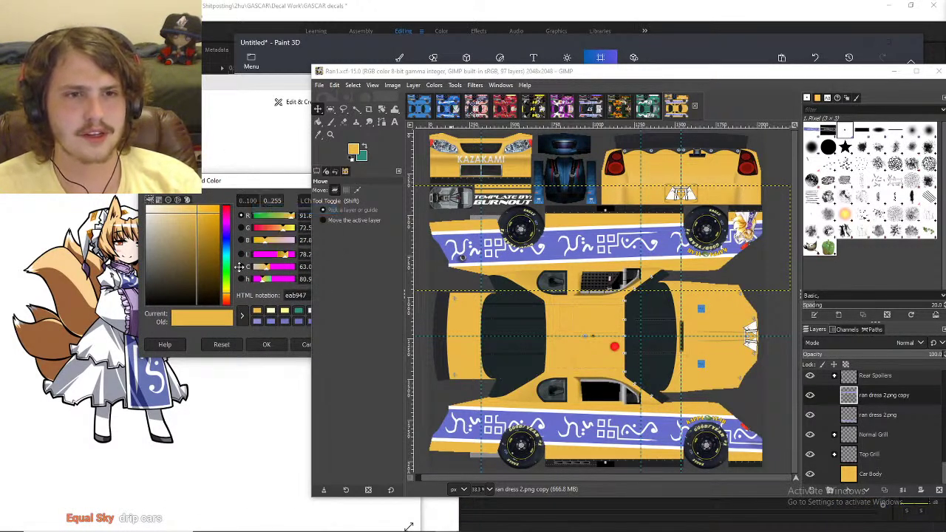
pyautogui.click(226, 167)
pyautogui.moveTo(206, 176); pyautogui.dragTo(313, 73)
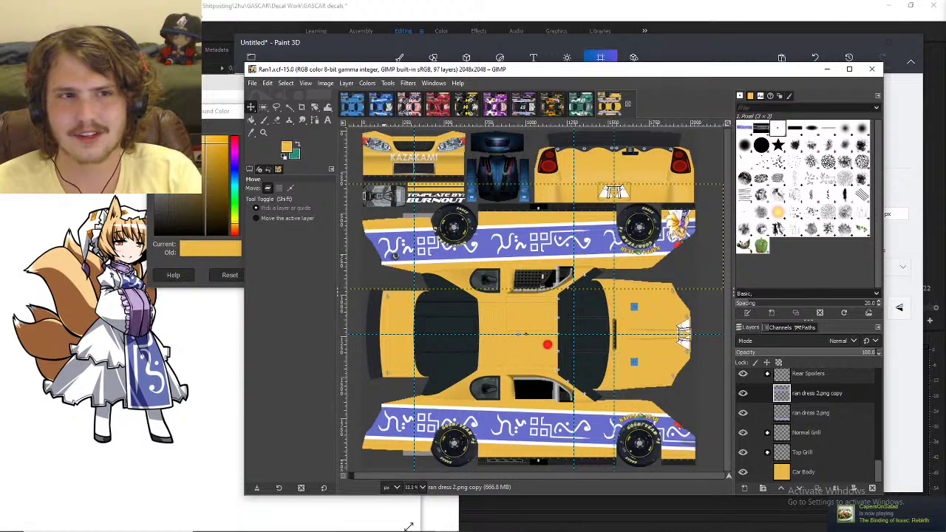
pyautogui.moveTo(194, 111); pyautogui.dragTo(91, 113)
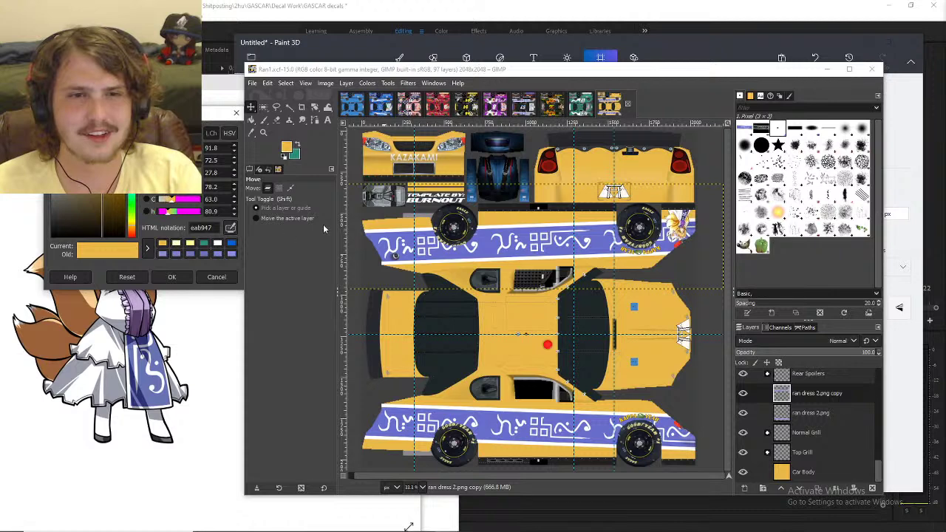
# - Sample light yellow fde676 from the fox character's tail on the upper side panel as the foreground color
pyautogui.keyDown('ctrl'); pyautogui.scroll(2, 689, 234); pyautogui.keyUp('ctrl')
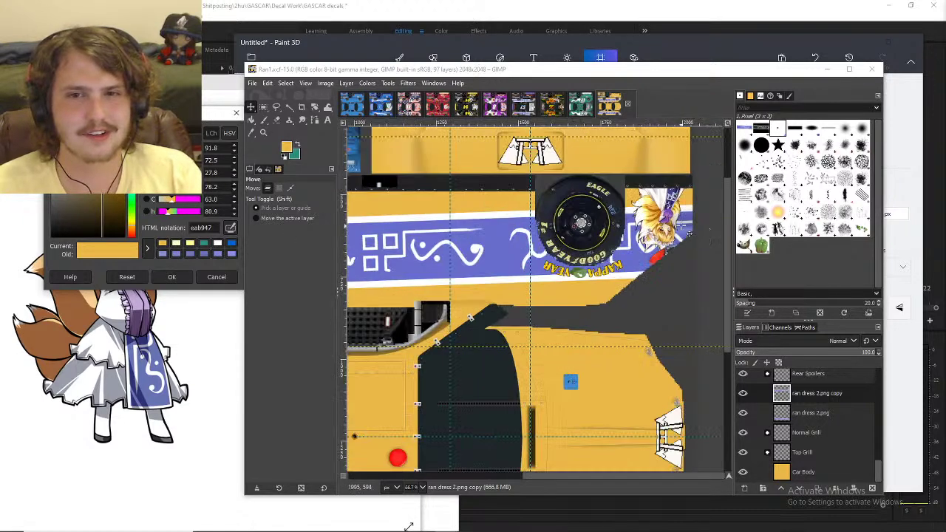
pyautogui.keyDown('ctrl'); pyautogui.scroll(2, 689, 233); pyautogui.keyUp('ctrl')
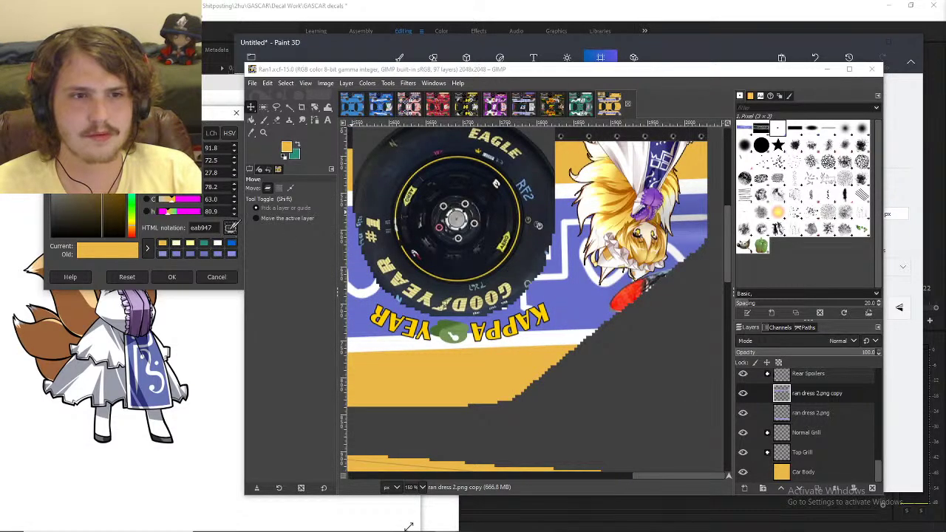
pyautogui.click(607, 189)
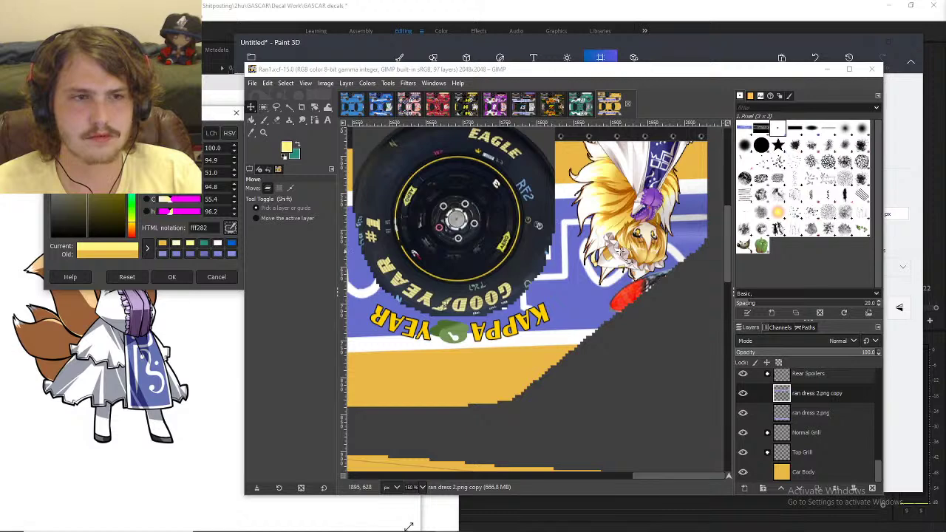
pyautogui.keyDown('ctrl'); pyautogui.scroll(2, 628, 203); pyautogui.keyUp('ctrl')
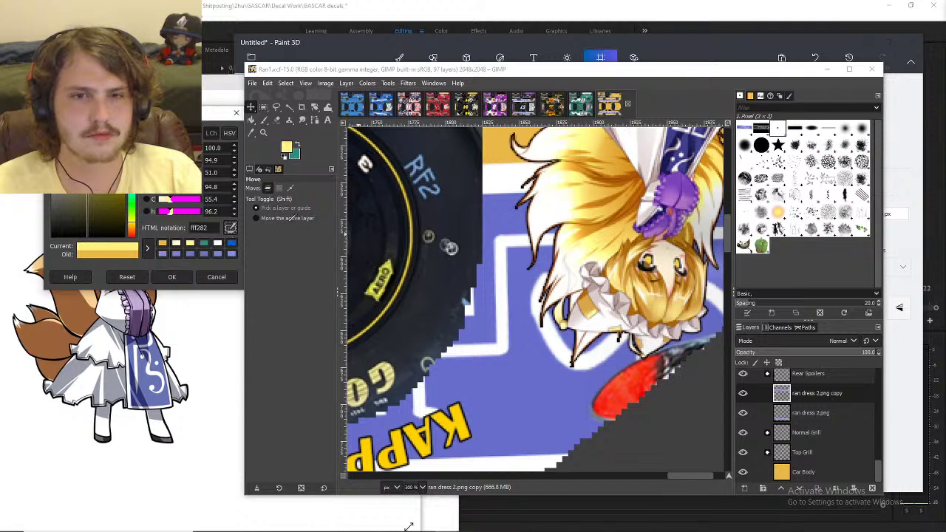
pyautogui.click(583, 192)
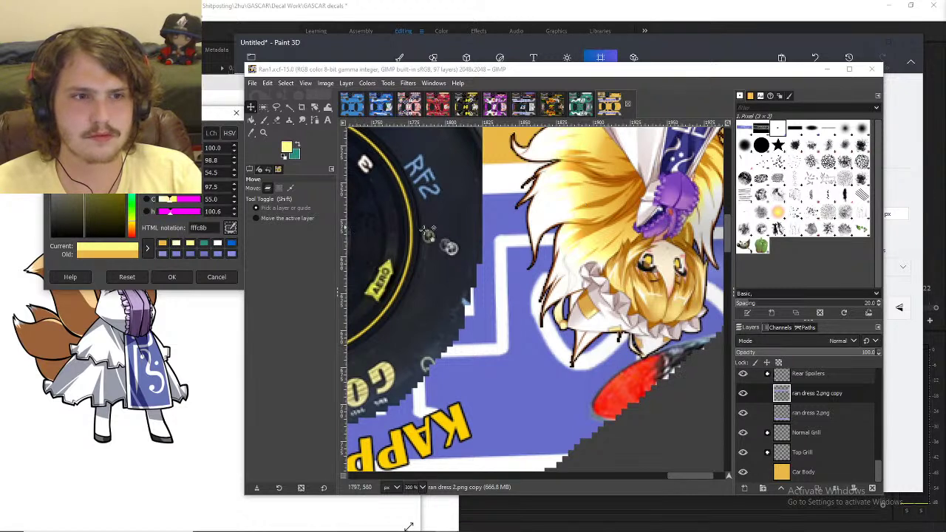
pyautogui.click(584, 192)
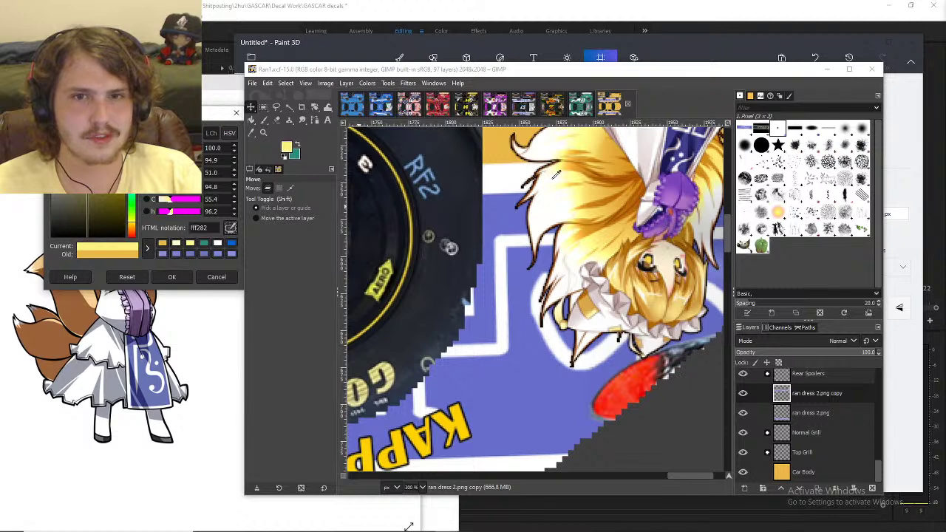
pyautogui.click(584, 189)
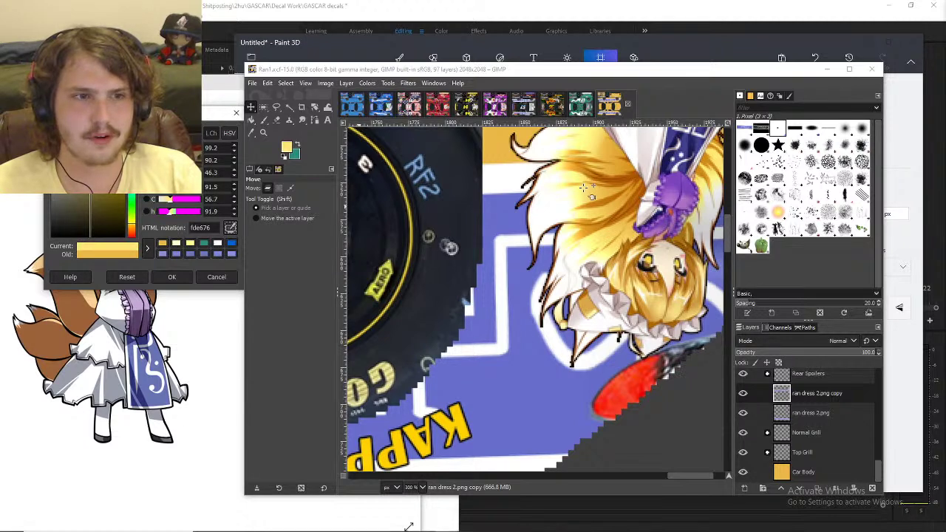
pyautogui.click(171, 277)
# - Try filling the Car Body layer with the sampled light yellow, check the whole template, and undo the fill
pyautogui.click(251, 120)
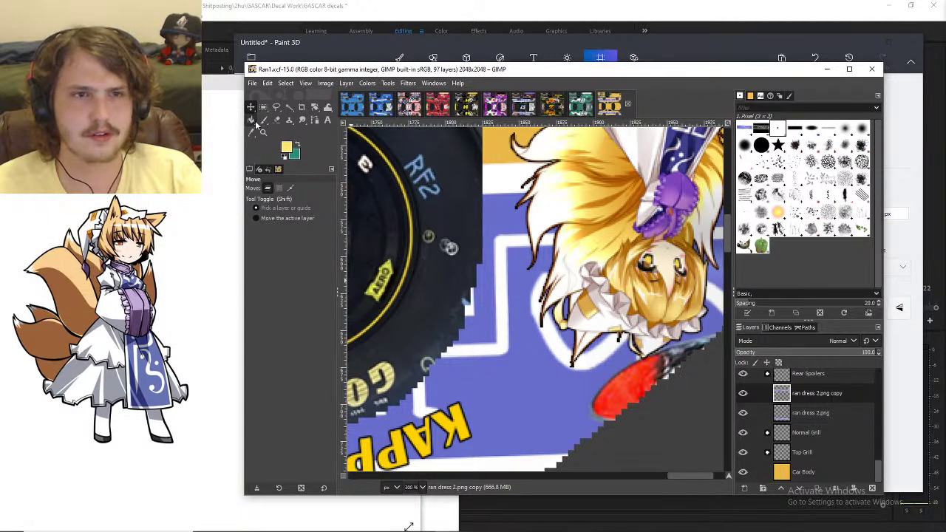
pyautogui.click(858, 472)
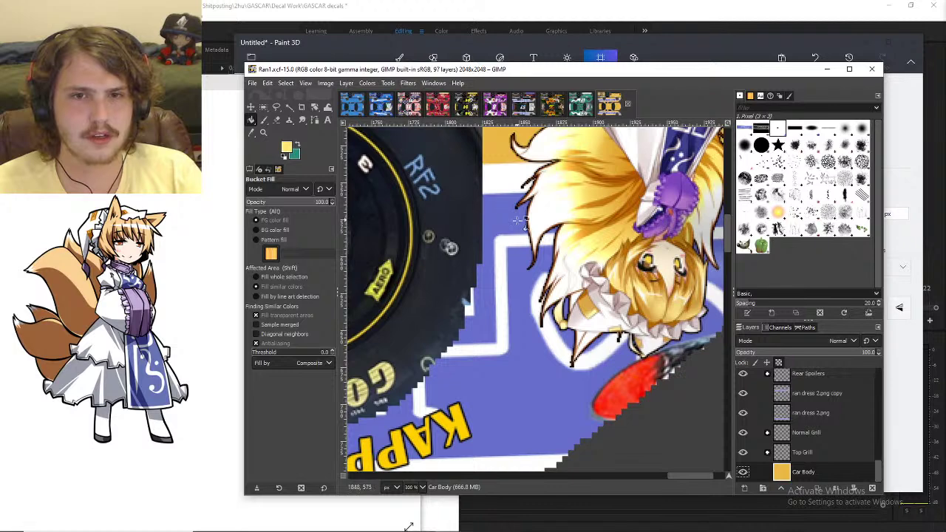
pyautogui.keyDown('ctrl'); pyautogui.scroll(-4, 454, 384); pyautogui.keyUp('ctrl')
pyautogui.keyDown('ctrl'); pyautogui.scroll(-4, 458, 392); pyautogui.keyUp('ctrl')
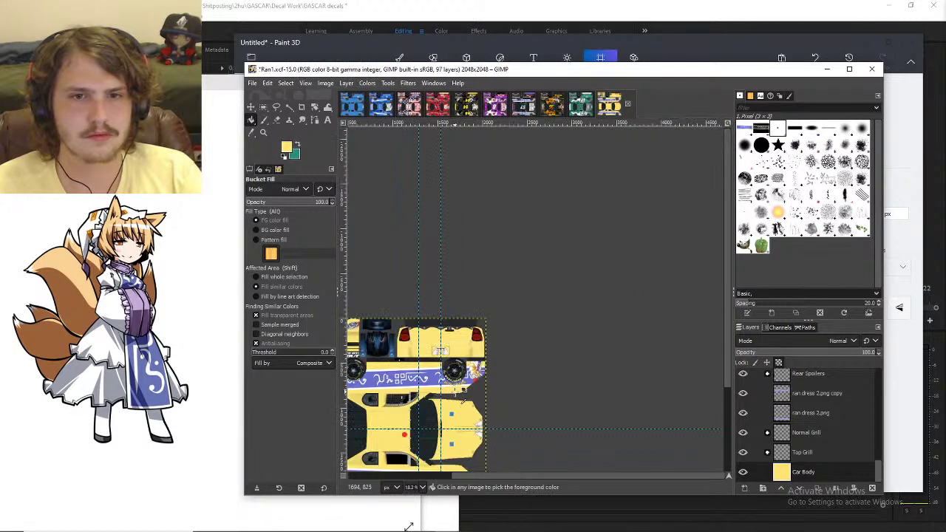
pyautogui.keyDown('ctrl'); pyautogui.scroll(3, 463, 400); pyautogui.keyUp('ctrl')
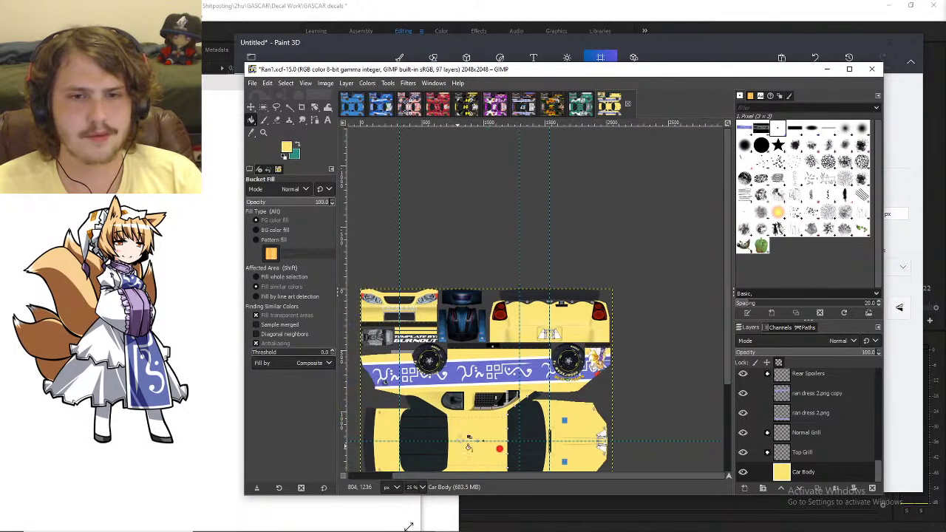
pyautogui.scroll(-3, 468, 442)
pyautogui.click(479, 418)
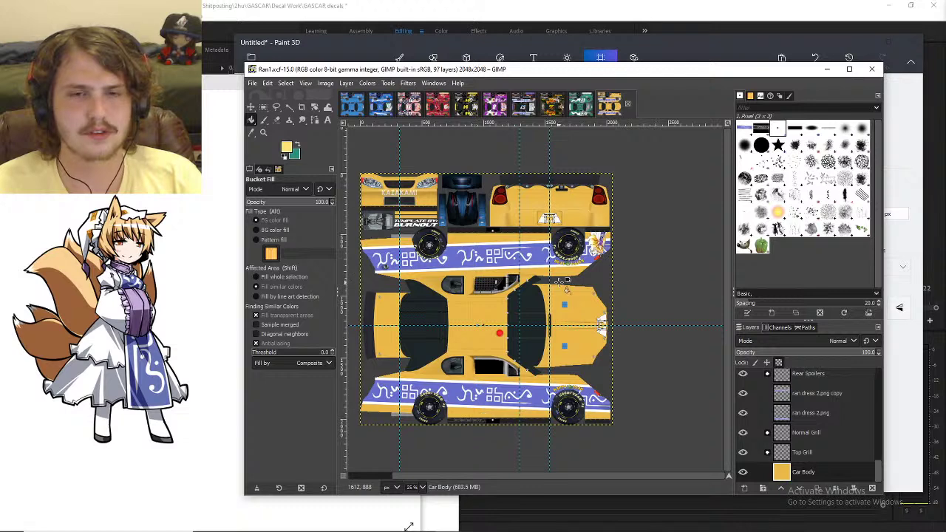
# - Resample the foreground color as a slightly deeper yellow from the fox character's tail
pyautogui.click(287, 147)
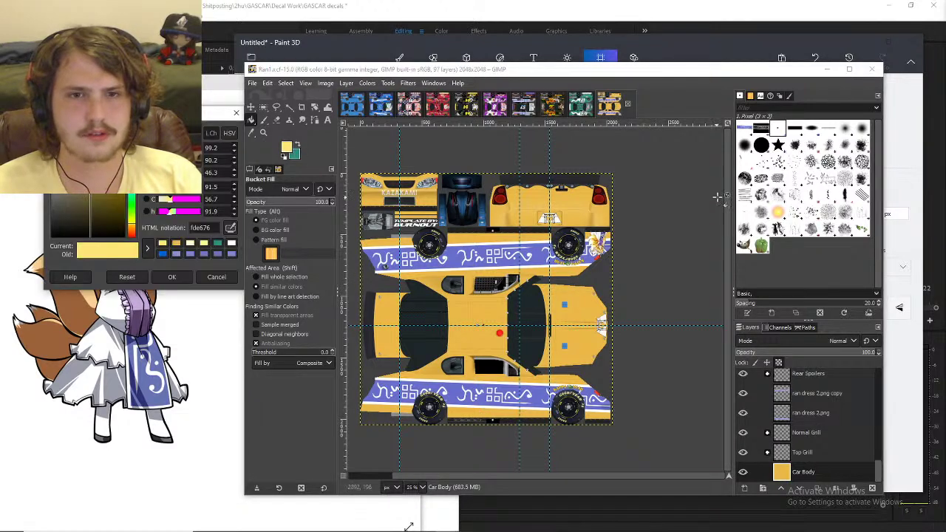
pyautogui.keyDown('ctrl'); pyautogui.scroll(3, 596, 251); pyautogui.keyUp('ctrl')
pyautogui.keyDown('ctrl'); pyautogui.scroll(5, 588, 277); pyautogui.keyUp('ctrl')
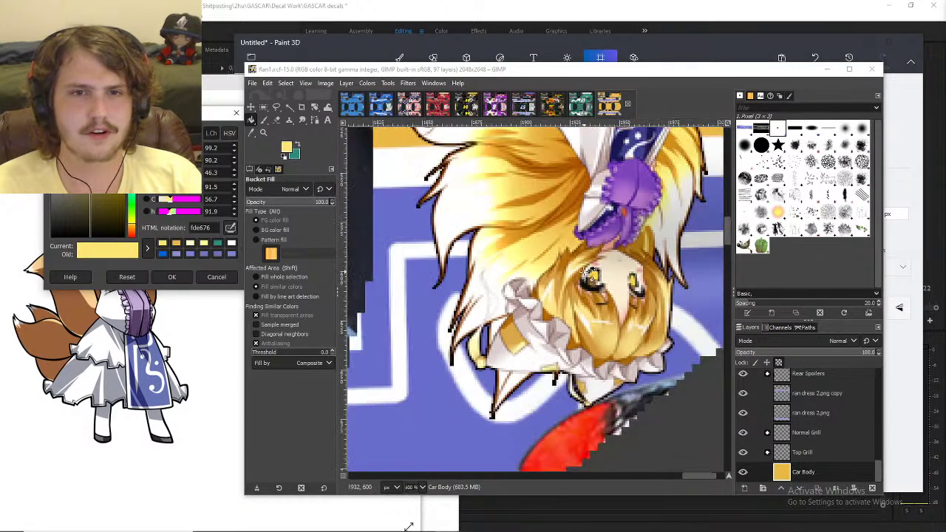
pyautogui.click(231, 229)
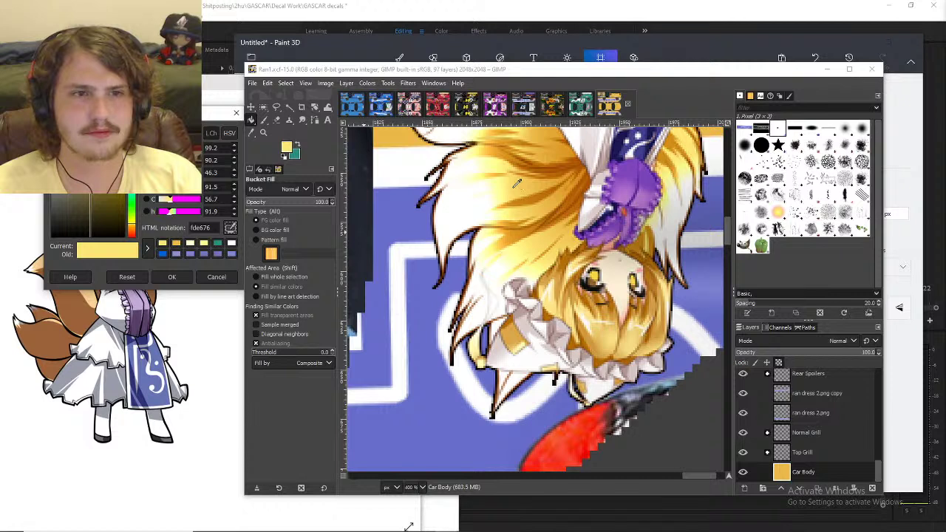
pyautogui.click(501, 198)
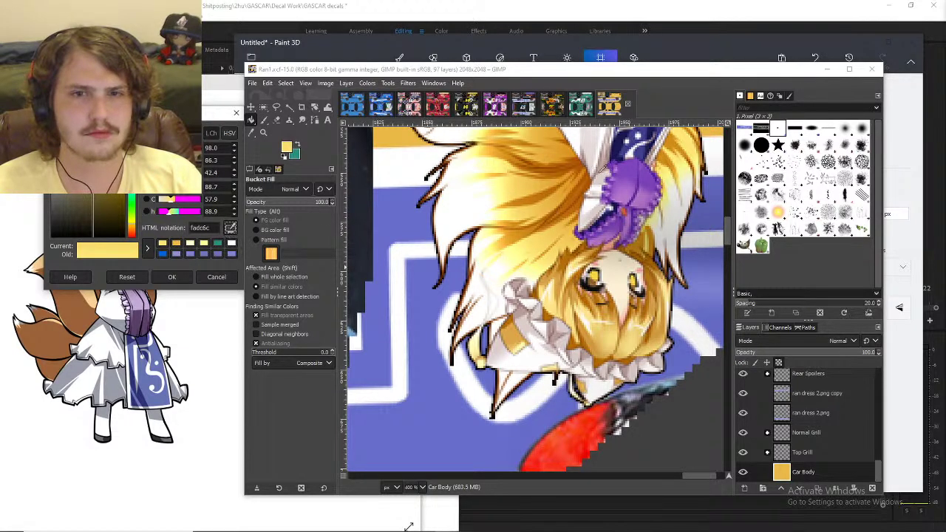
pyautogui.click(530, 178)
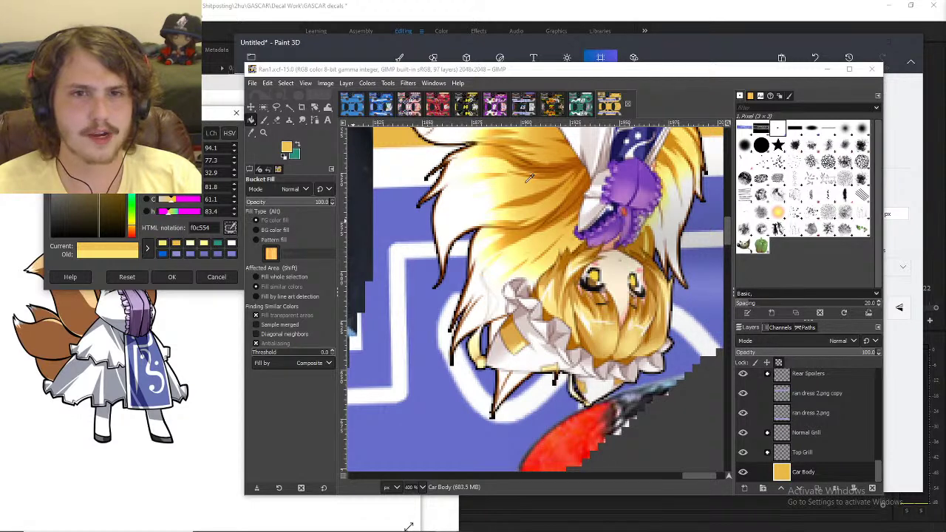
pyautogui.click(169, 277)
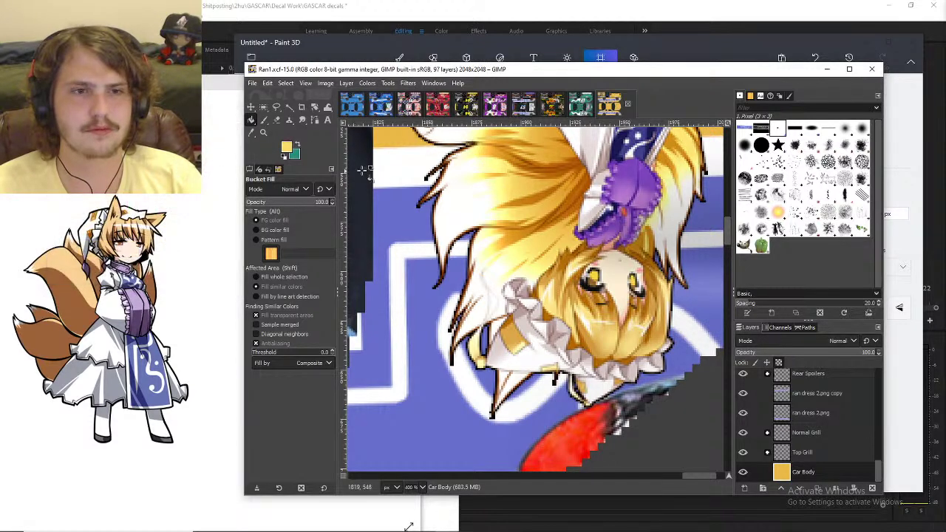
# - Try the deeper tail yellow as the Car Body layer's fill, view the full livery, and undo it
pyautogui.scroll(-5, 403, 212)
pyautogui.scroll(-2, 431, 353)
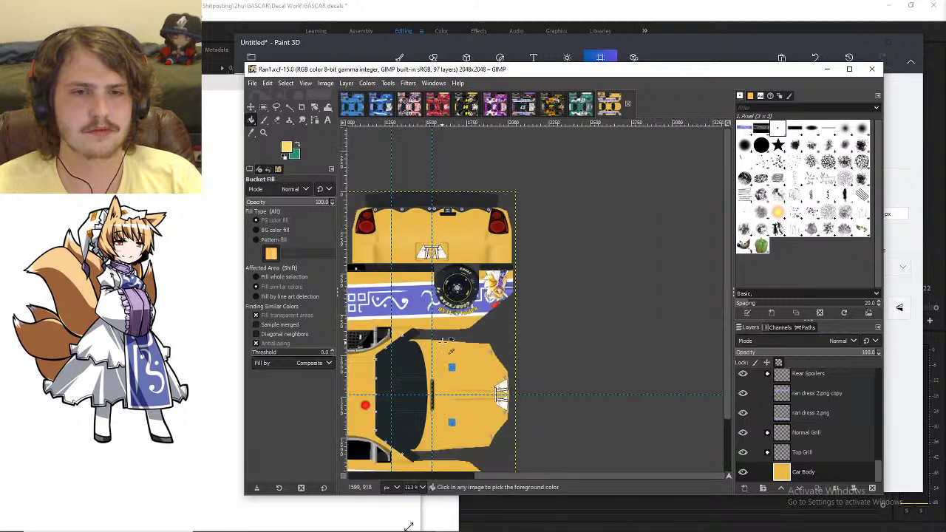
pyautogui.click(447, 352)
pyautogui.moveTo(546, 475); pyautogui.dragTo(438, 492)
pyautogui.scroll(-2, 441, 448)
pyautogui.hotkey('ctrl', 'z')
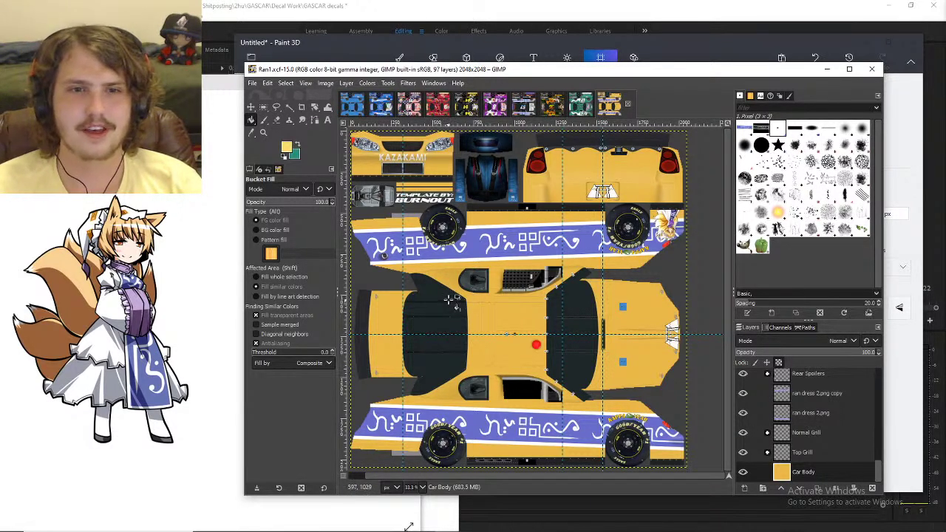
# - Compare the Ran livery with the Youmu, Rinnosuke, Reisen and Marisa liveries, and examine the whole Youmu template
pyautogui.click(583, 104)
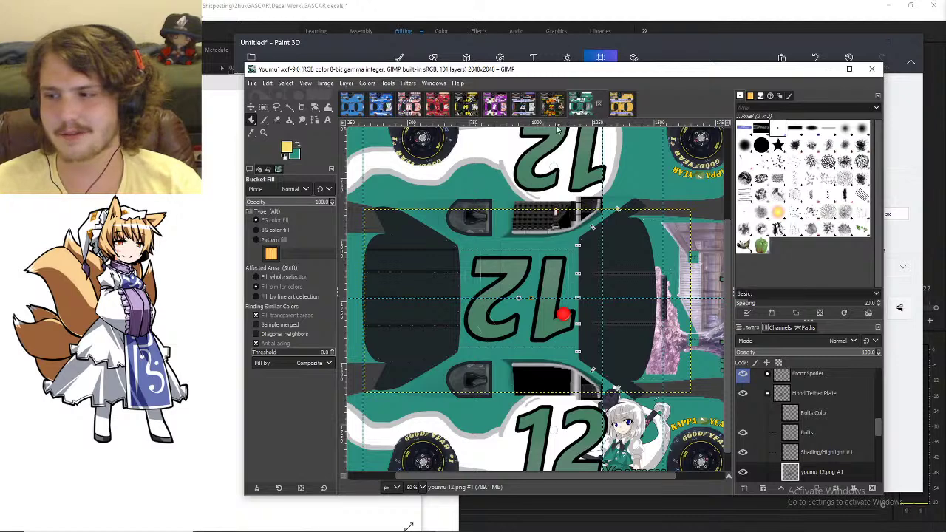
pyautogui.click(521, 111)
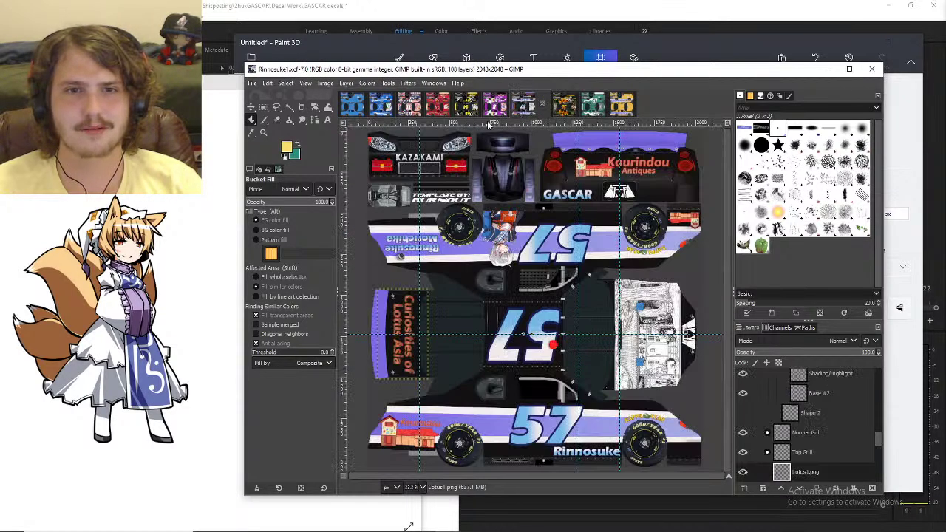
pyautogui.click(491, 113)
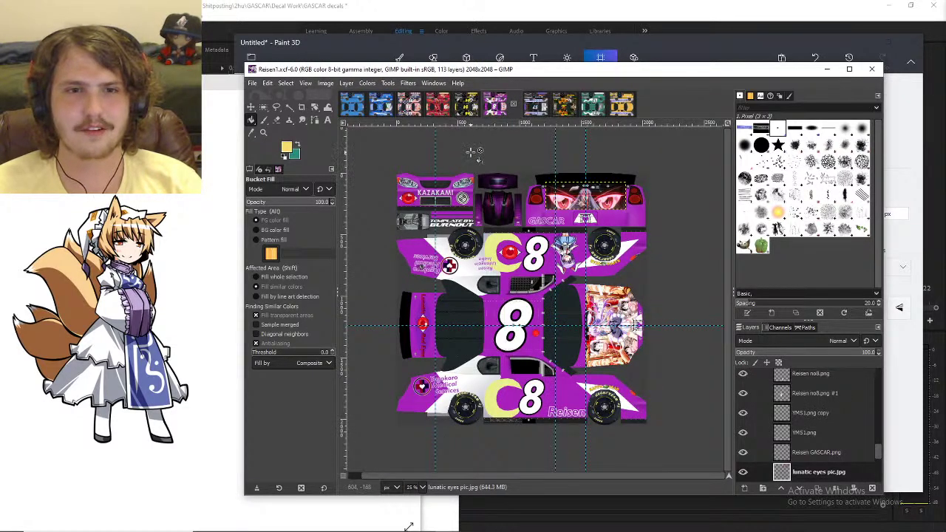
pyautogui.click(467, 107)
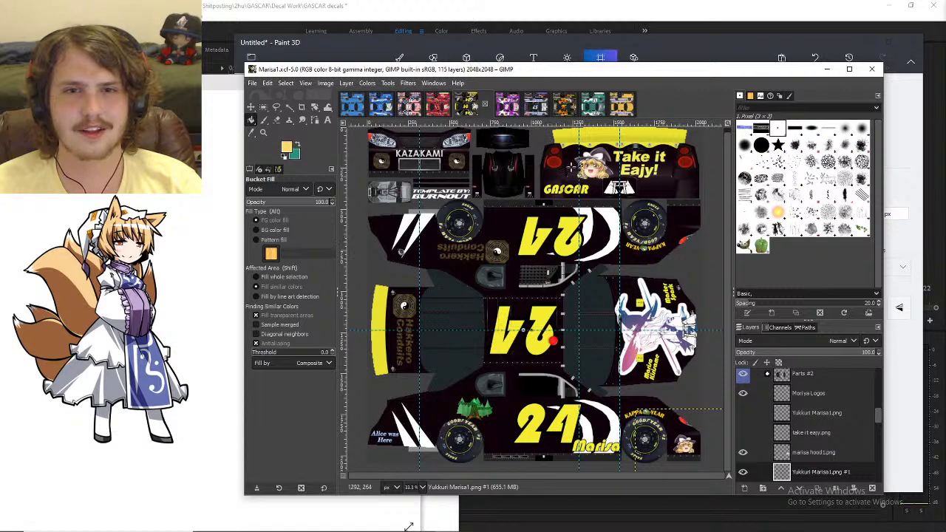
pyautogui.click(619, 107)
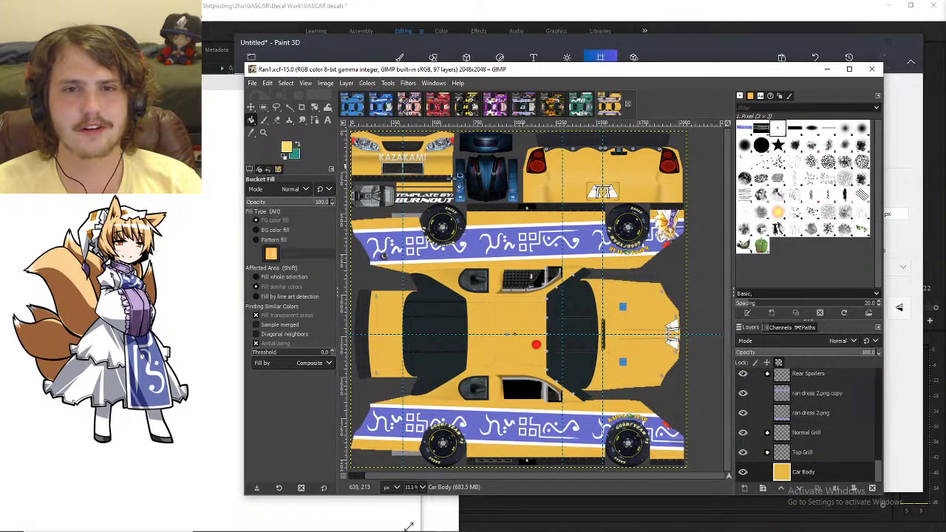
pyautogui.click(581, 105)
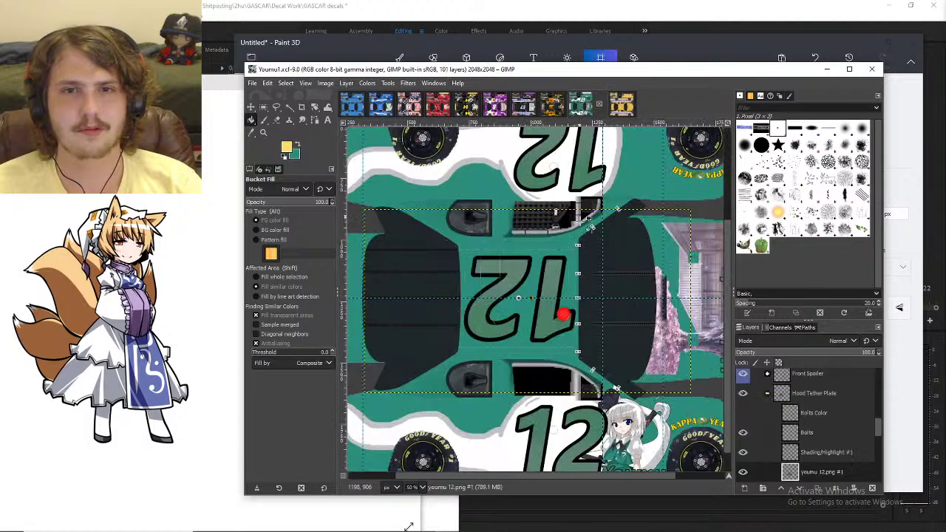
pyautogui.keyDown('ctrl'); pyautogui.scroll(-2, 588, 225); pyautogui.keyUp('ctrl')
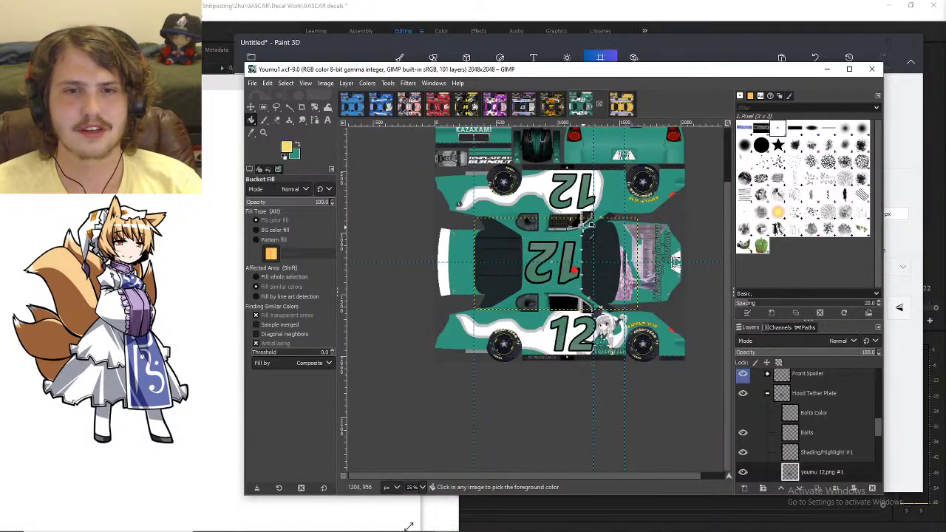
pyautogui.keyDown('ctrl'); pyautogui.scroll(1, 589, 225); pyautogui.keyUp('ctrl')
# - Switch to the GASCAR decals project in Premiere Pro and shift the GIMP livery window slightly aside
pyautogui.click(663, 510)
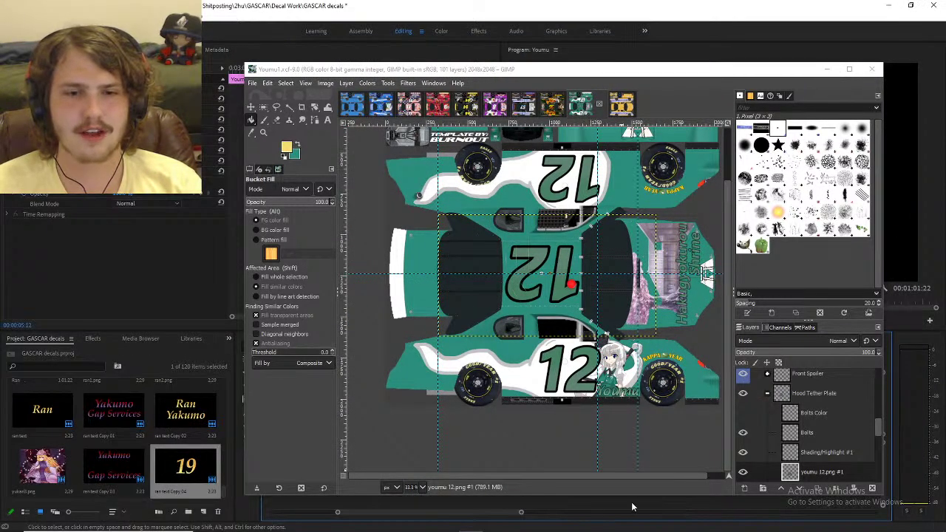
pyautogui.click(632, 507)
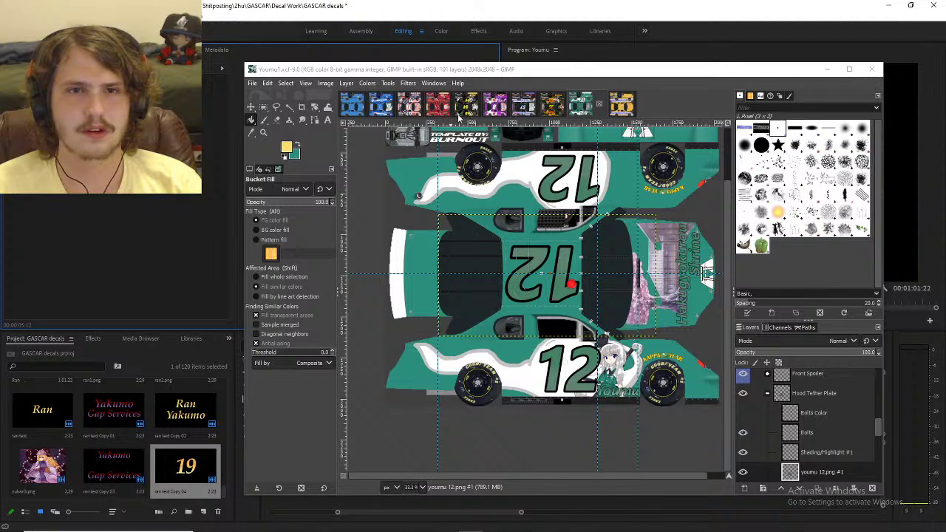
pyautogui.moveTo(493, 75); pyautogui.dragTo(477, 78)
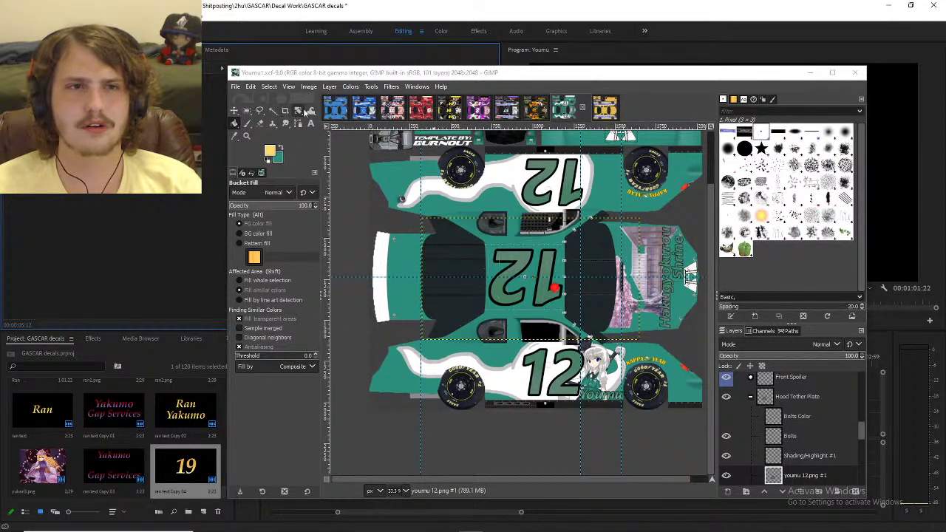
pyautogui.click(309, 86)
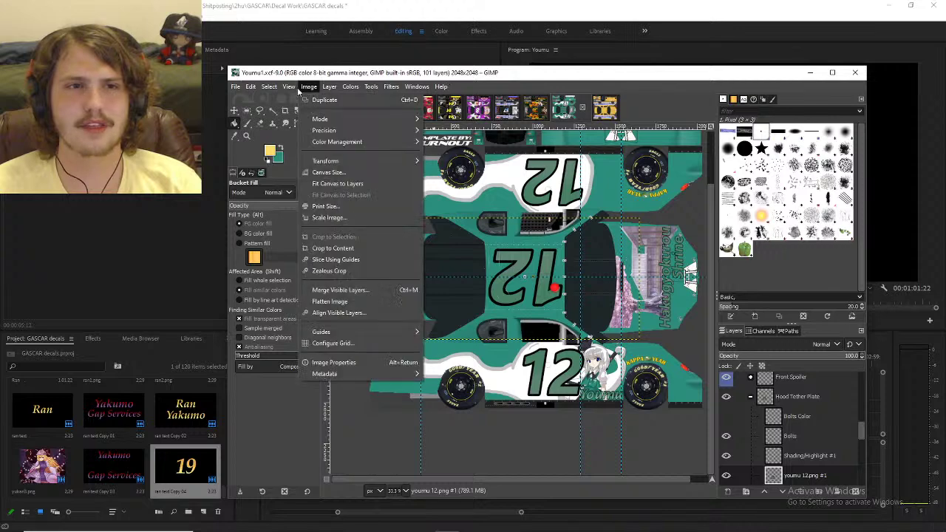
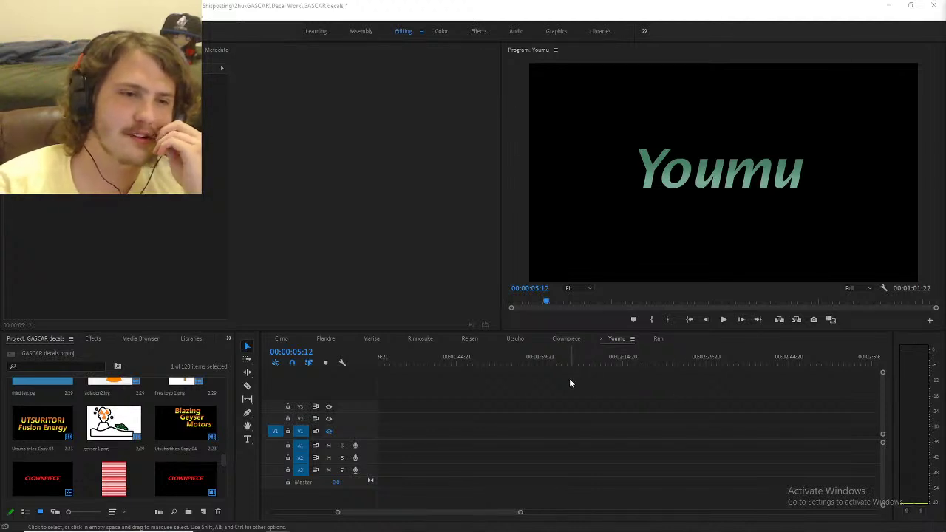
# - Find the Youmu title among the GASCAR decals project items and duplicate it
pyautogui.moveTo(498, 525)
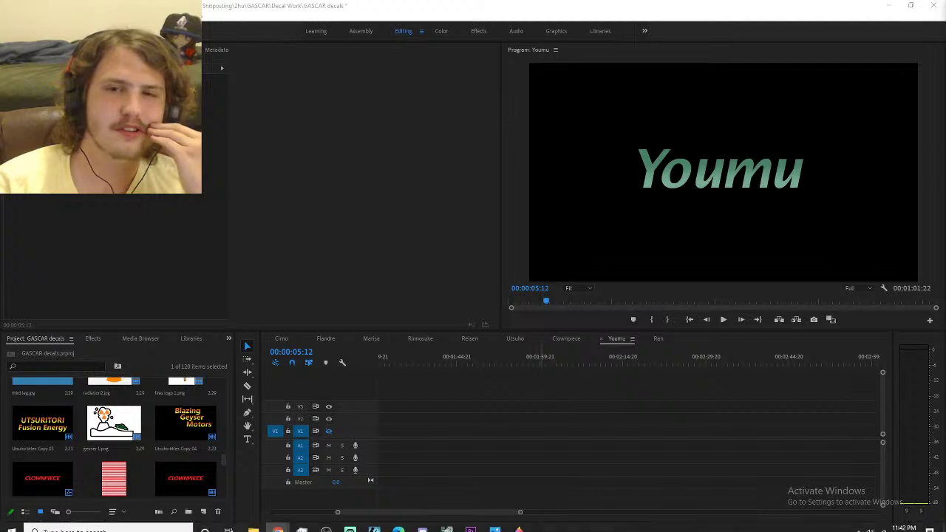
pyautogui.click(532, 450)
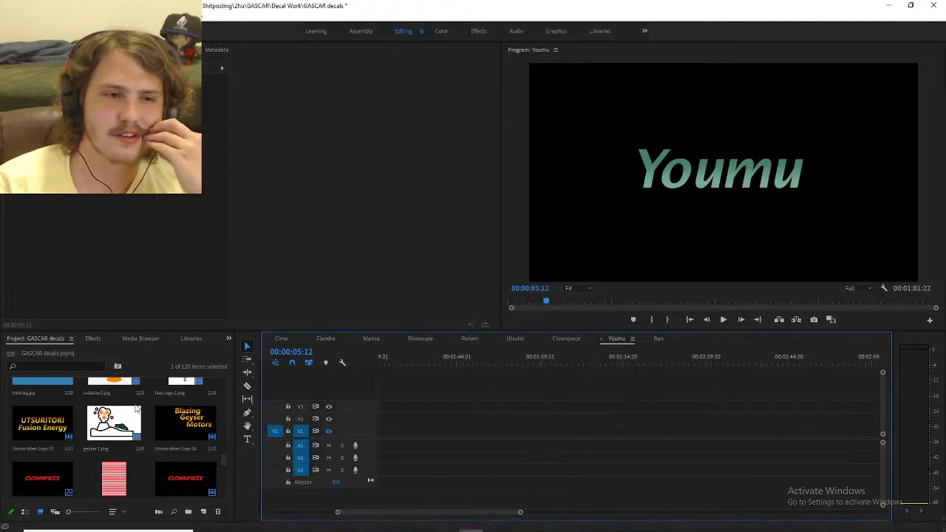
pyautogui.scroll(-5, 139, 419)
pyautogui.scroll(1, 126, 457)
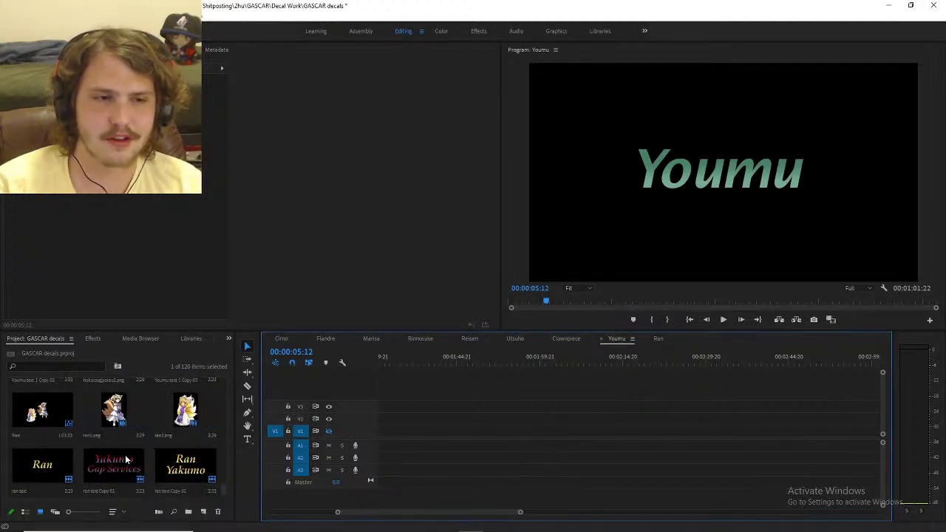
pyautogui.scroll(2, 126, 460)
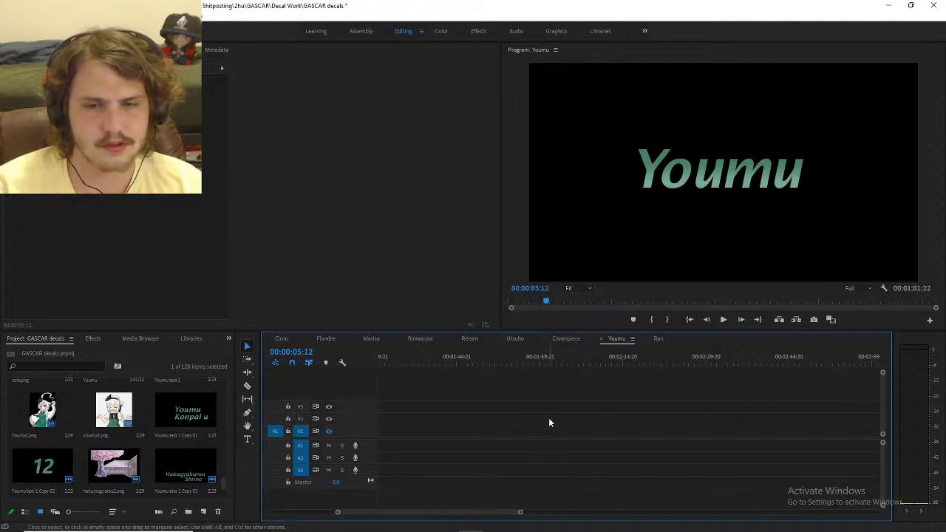
pyautogui.scroll(5, 548, 418)
pyautogui.scroll(2, 398, 517)
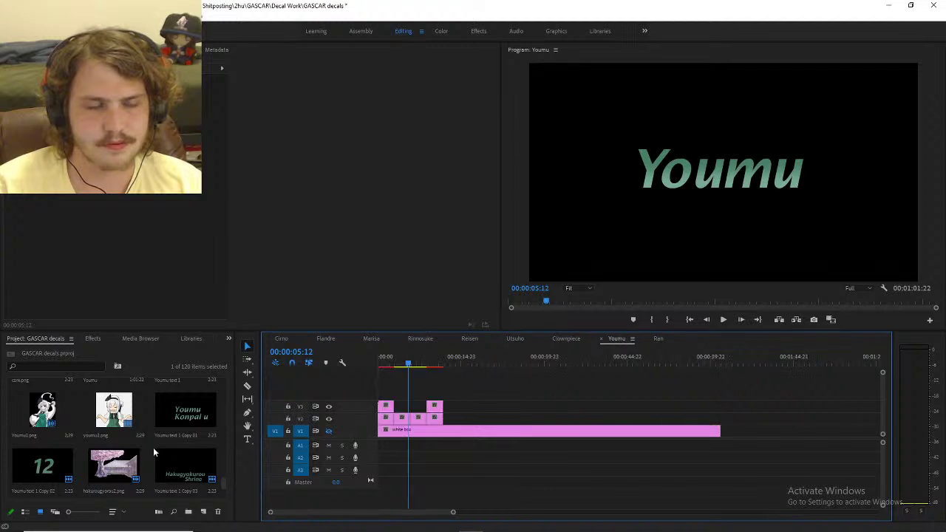
pyautogui.scroll(-3, 153, 447)
pyautogui.scroll(2, 154, 451)
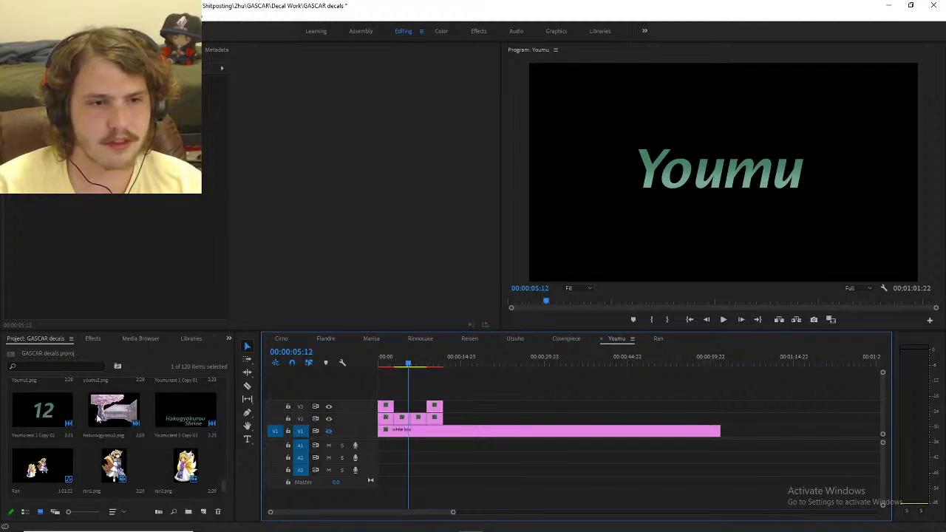
pyautogui.scroll(1, 119, 425)
pyautogui.click(179, 414)
pyautogui.scroll(1, 177, 420)
pyautogui.rightClick(177, 420)
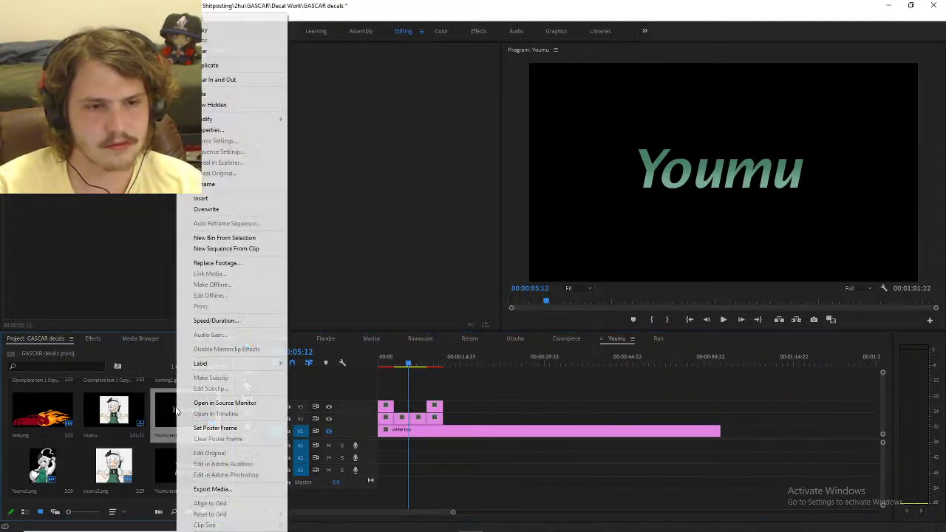
pyautogui.click(219, 66)
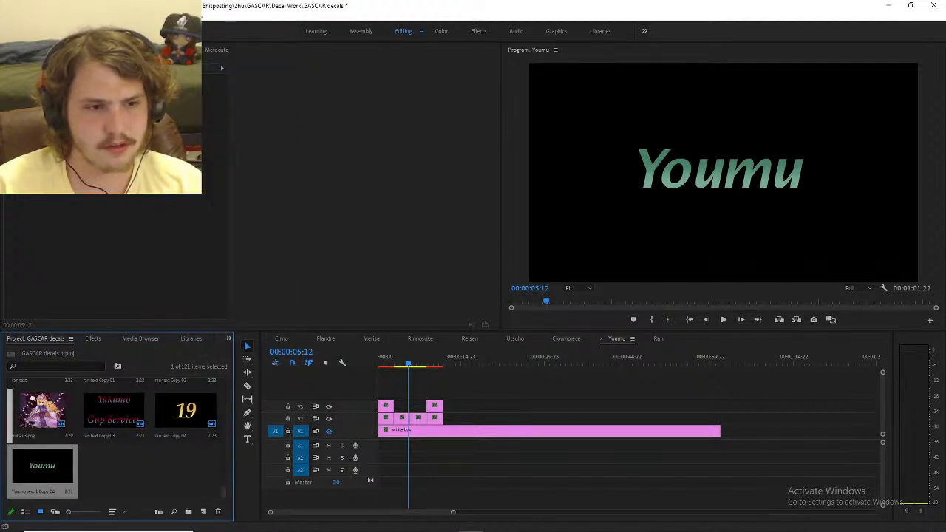
# - Move the duplicated Youmu title next to the 12 title in the project items and change its text to GASCAR
pyautogui.moveTo(32, 398); pyautogui.dragTo(22, 397)
pyautogui.scroll(2, 25, 408)
pyautogui.scroll(-1, 35, 469)
pyautogui.moveTo(36, 466); pyautogui.dragTo(43, 440)
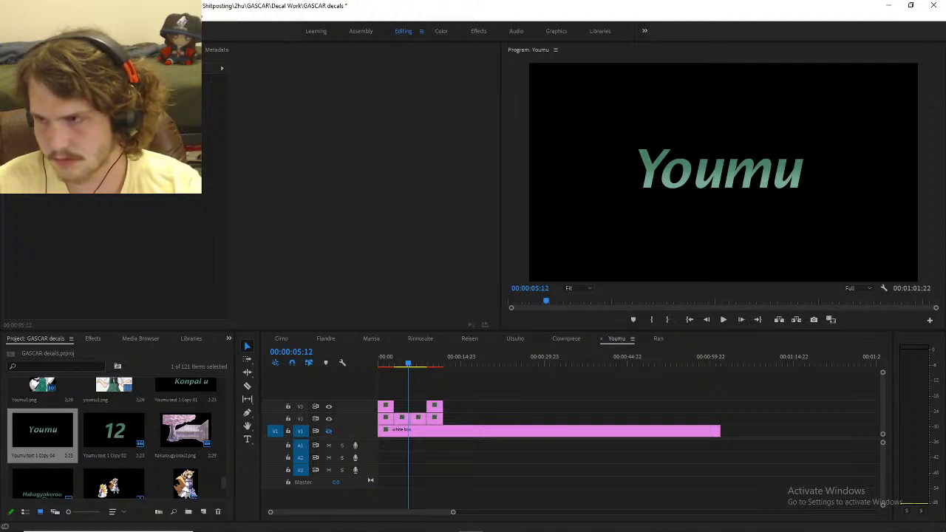
pyautogui.press('a')
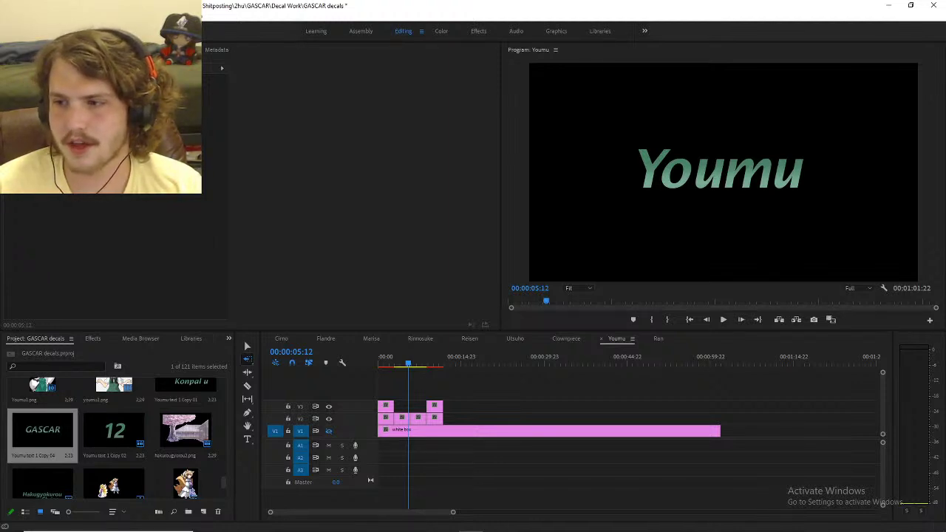
# - Place the GASCAR title on video track V2 directly after the existing Youmu clips and bring its frame into view
pyautogui.click(75, 429)
pyautogui.moveTo(75, 428); pyautogui.dragTo(451, 419)
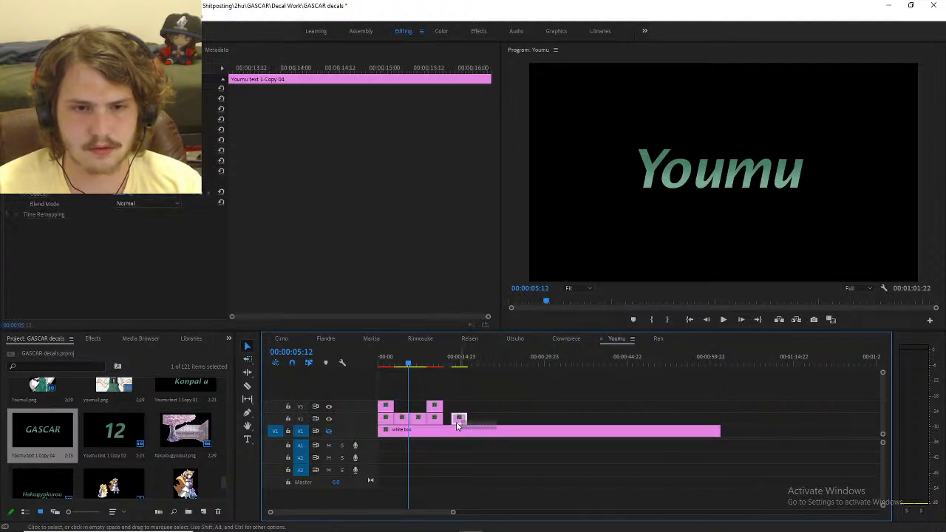
pyautogui.click(449, 366)
# - Export the GASCAR title frame as a PNG named youmu GASCAR in the Youmu decal folder
pyautogui.click(813, 320)
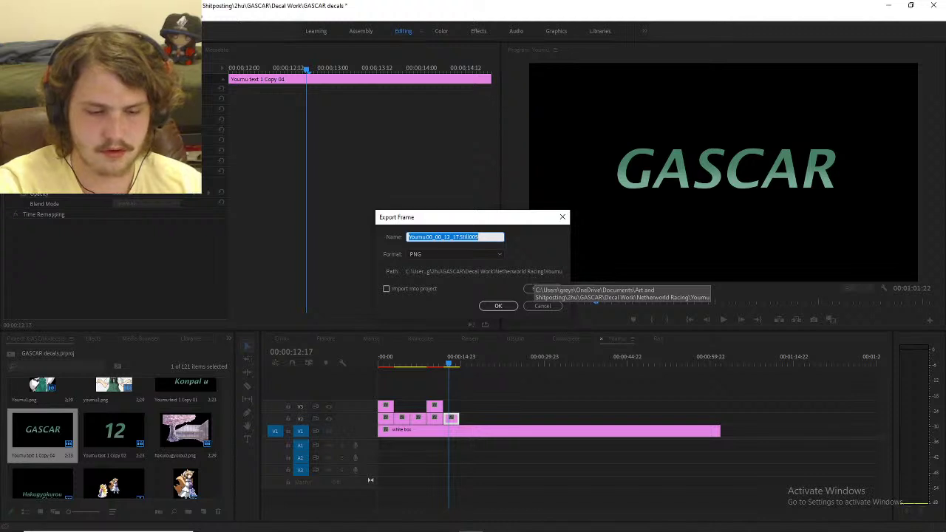
pyautogui.write('youmu GASCAR')
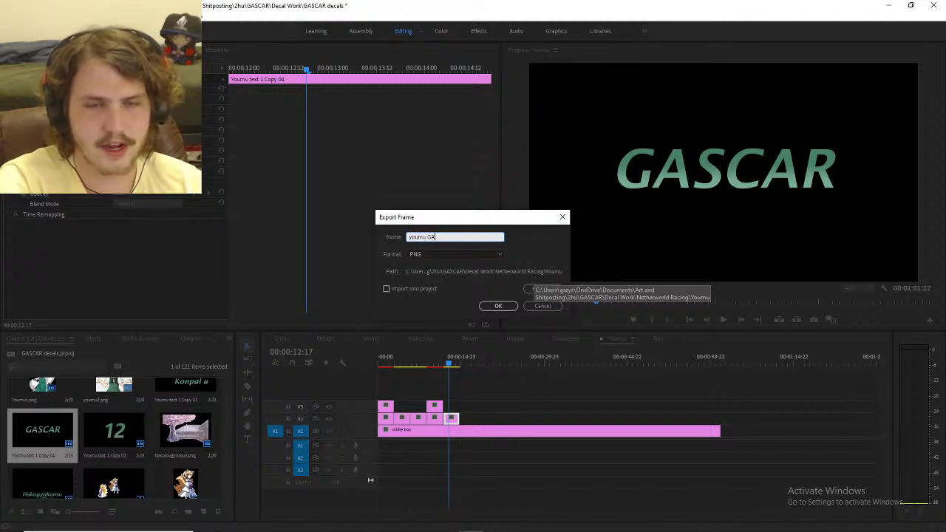
pyautogui.click(499, 306)
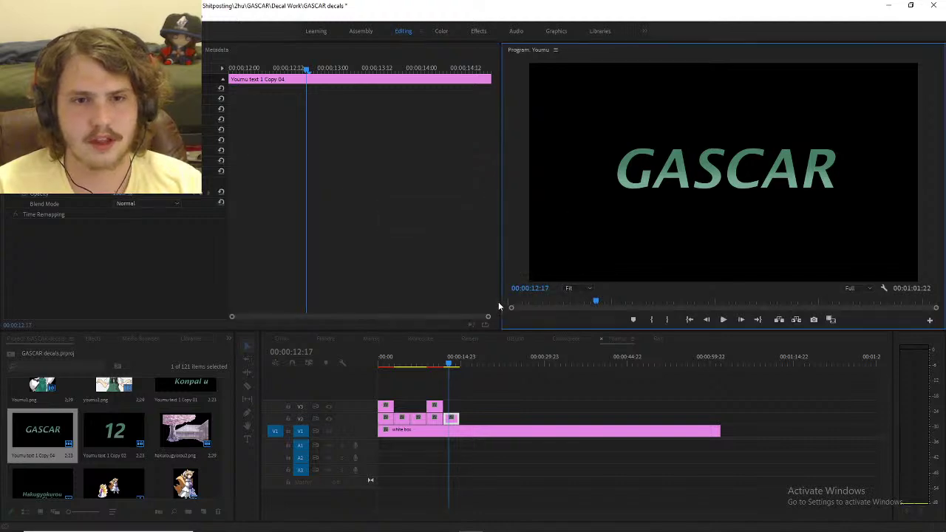
# - Minimise the GIMP livery window and check the frame export settings and destination path again
pyautogui.hotkey('alt', 'Tab')
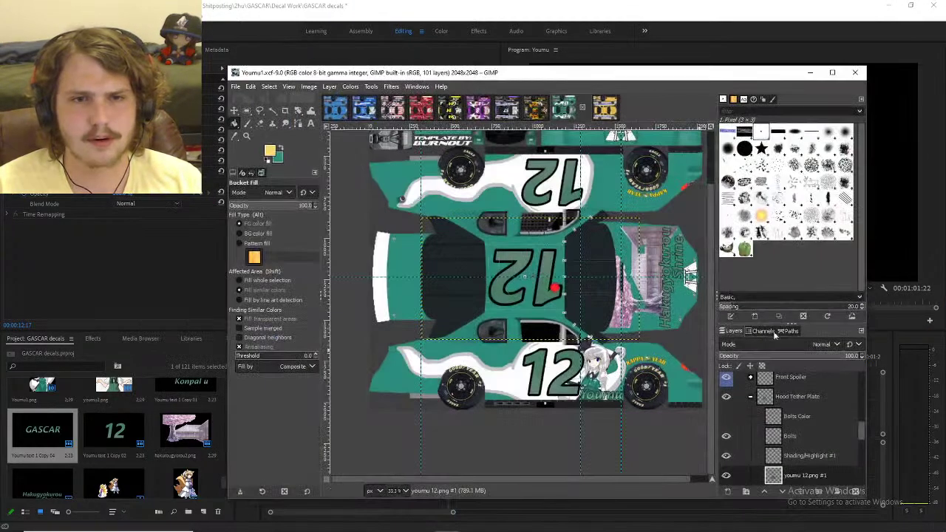
pyautogui.click(887, 340)
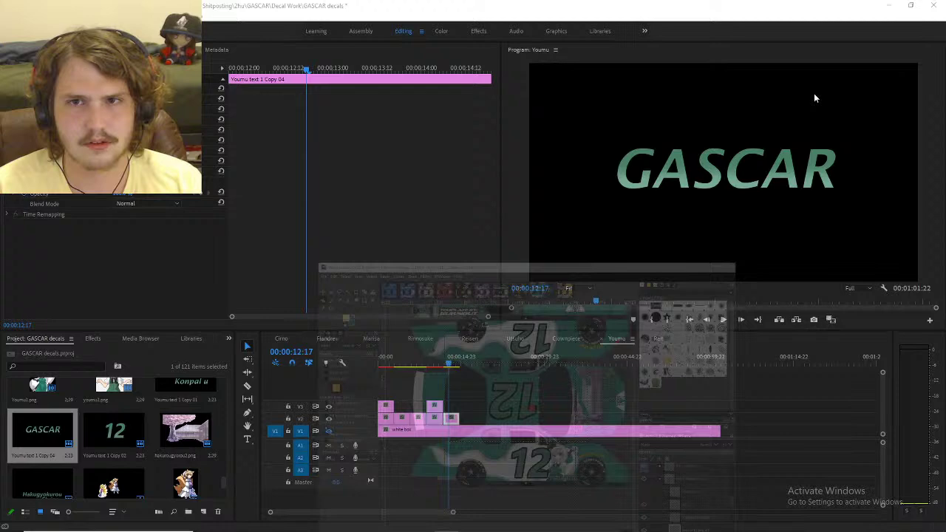
pyautogui.click(810, 73)
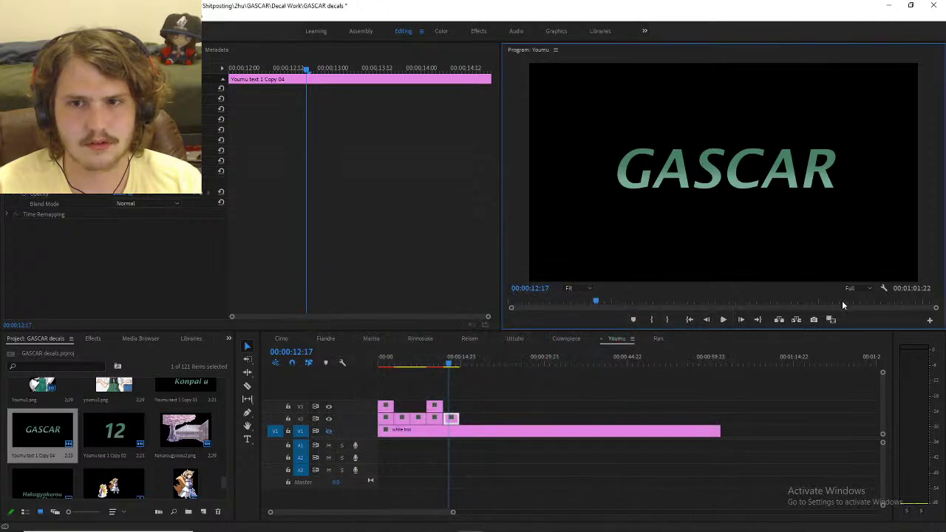
pyautogui.click(814, 320)
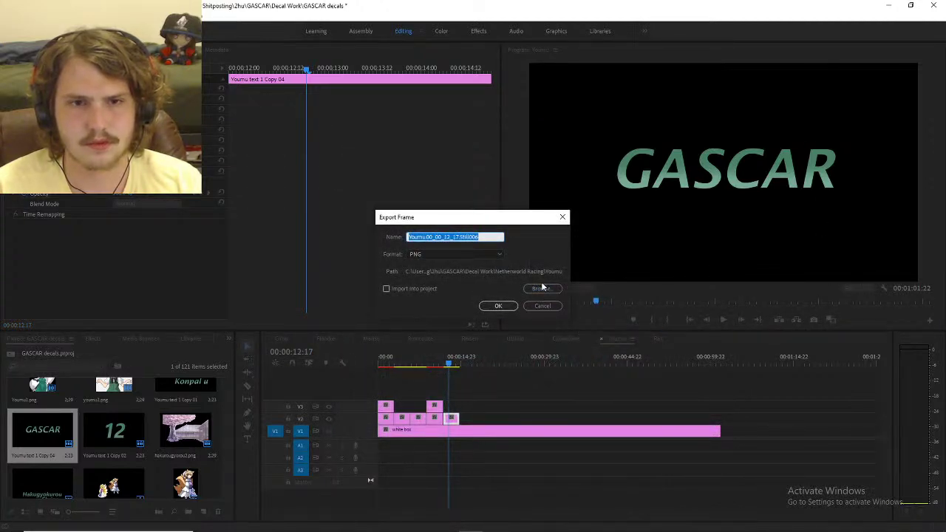
pyautogui.click(508, 306)
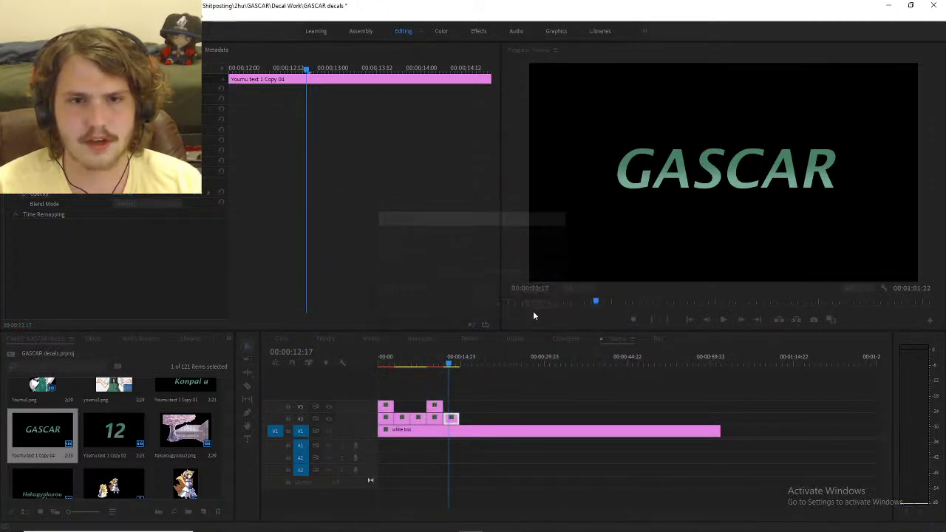
# - Close the two open Photos windows showing the Ran character images and return to the Premiere Pro project
pyautogui.hotkey('alt', 'Tab')
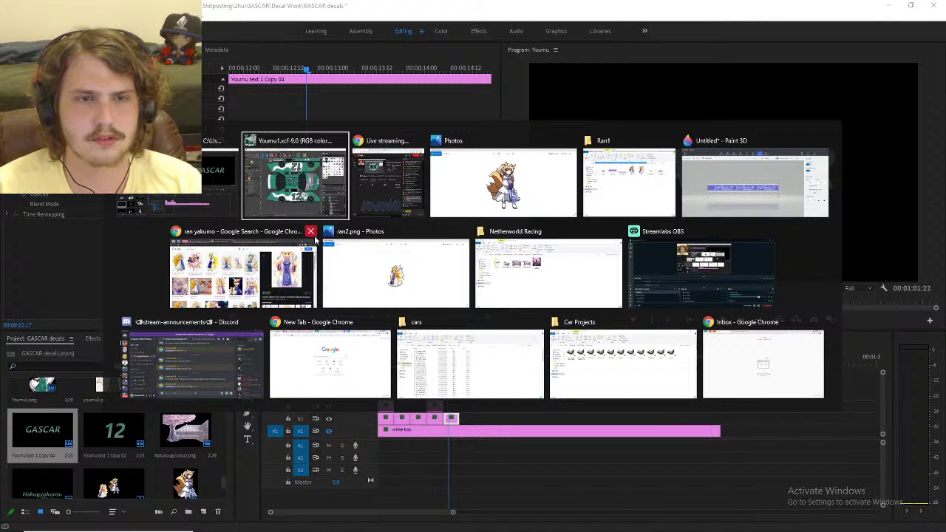
pyautogui.click(462, 231)
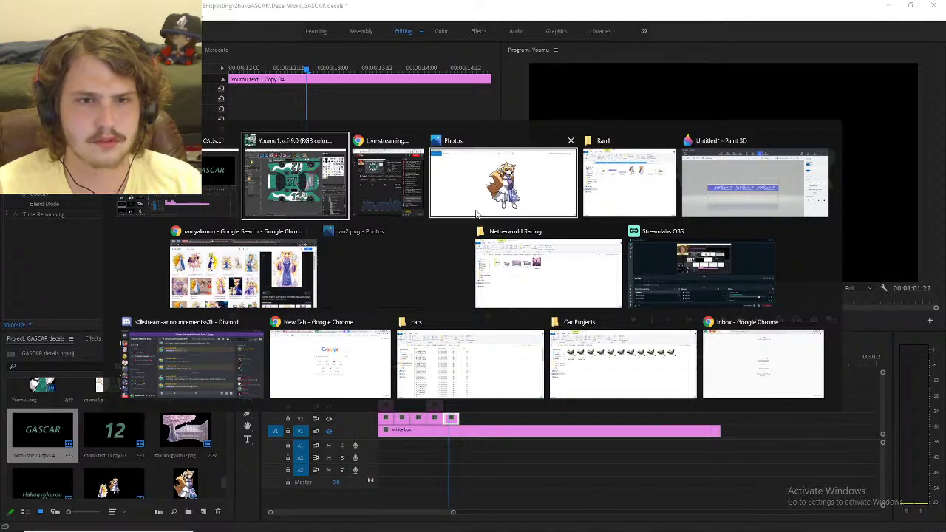
pyautogui.click(571, 141)
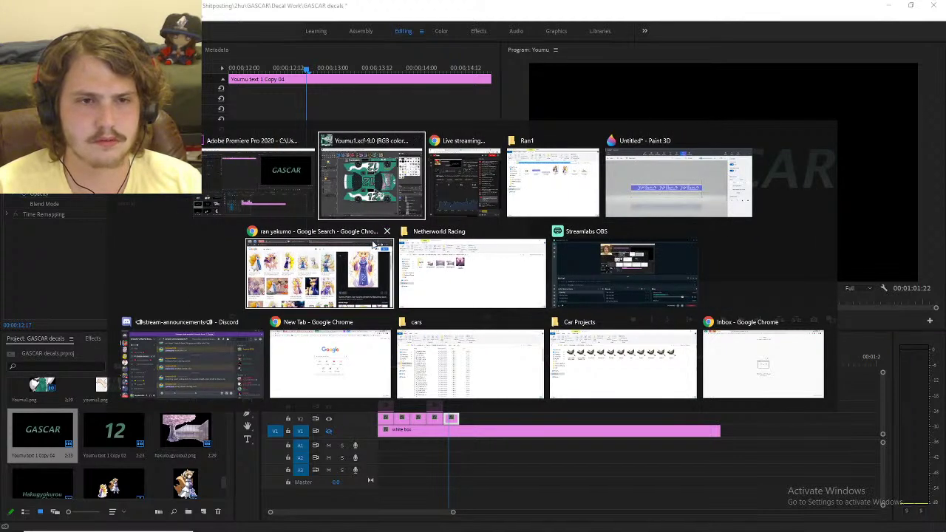
pyautogui.press('Escape')
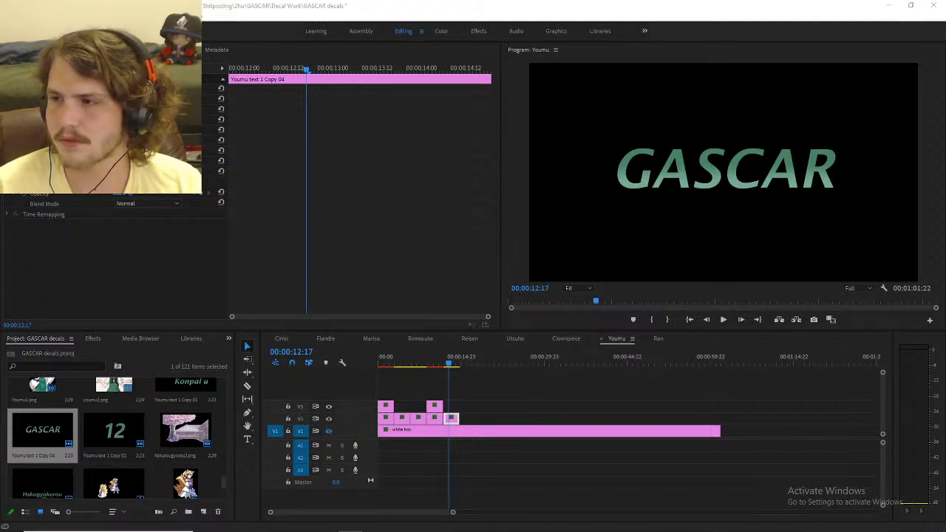
# - Deselect the GASCAR title clip, move the playhead to 00:00:13:04 and switch to the Youmu livery in GIMP
pyautogui.click(479, 417)
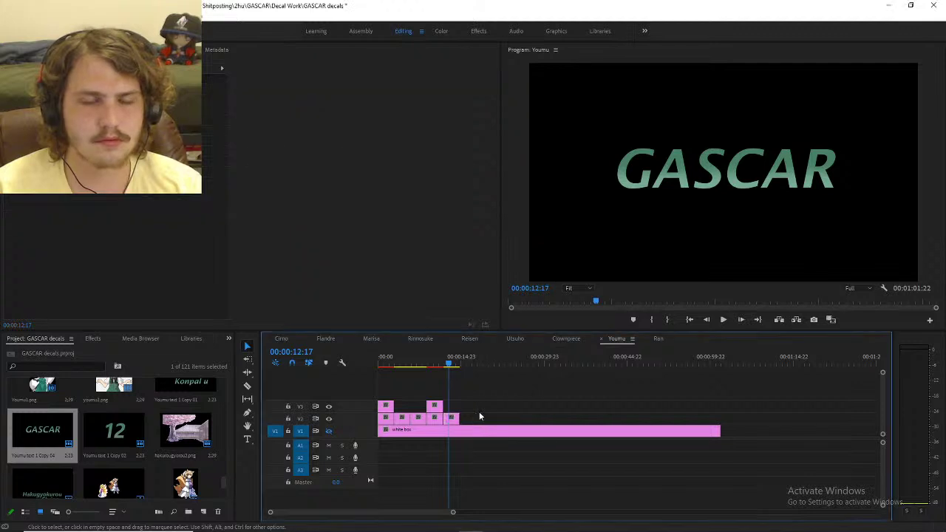
pyautogui.click(452, 363)
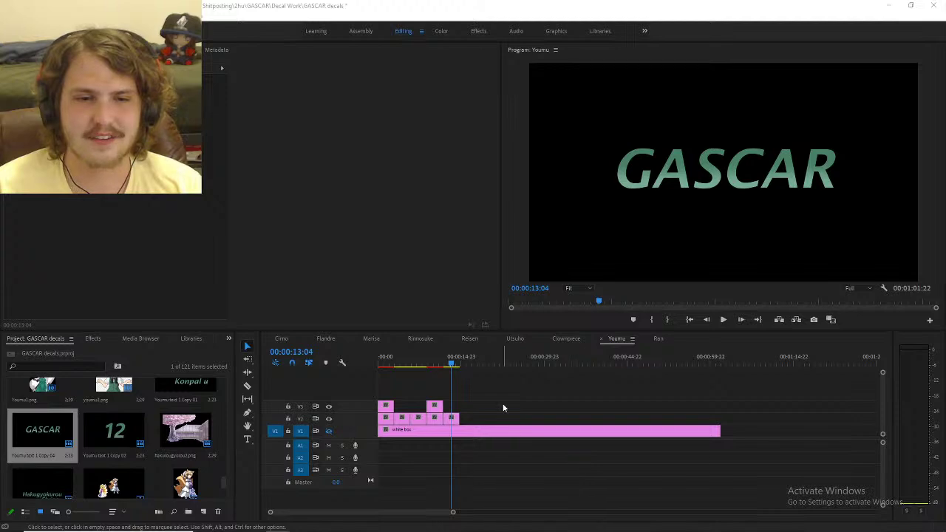
pyautogui.hotkey('alt', 'Tab')
pyautogui.hotkey('alt', 'Tab')
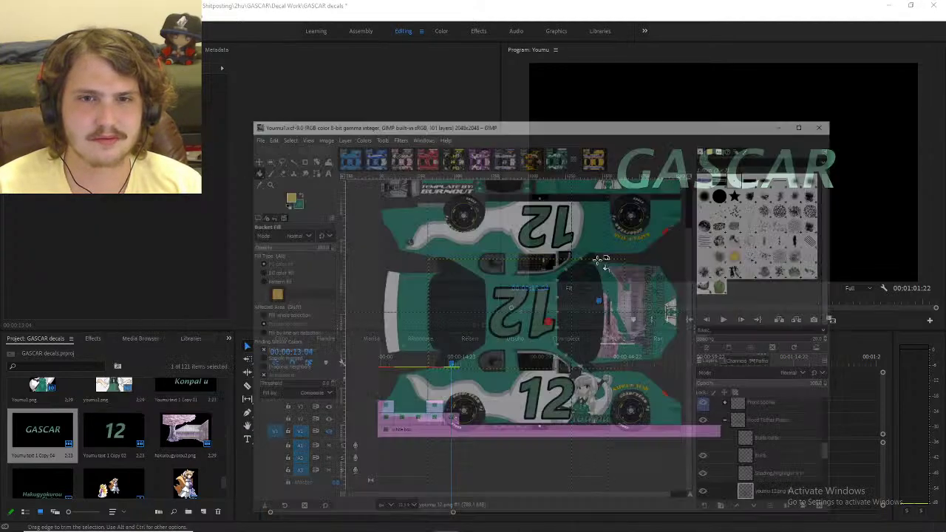
# - Open youmu GASCAR.png from the Youmu decal folder as a new layer in the Youmu livery
pyautogui.click(235, 86)
pyautogui.click(256, 135)
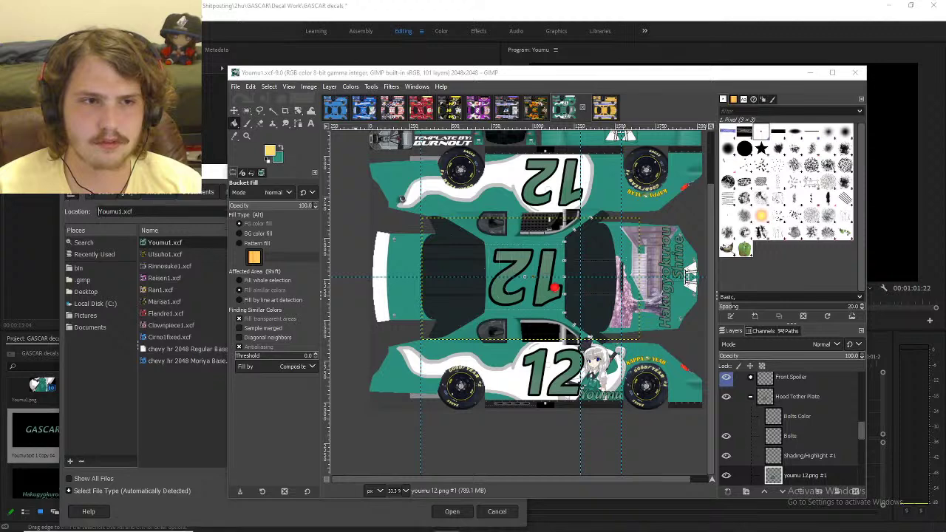
pyautogui.press('Escape')
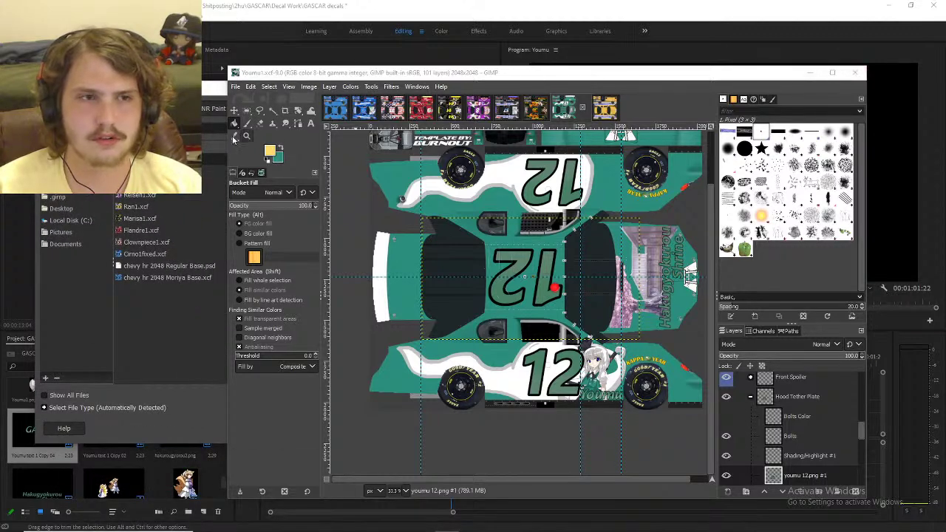
pyautogui.hotkey('alt', 'Tab')
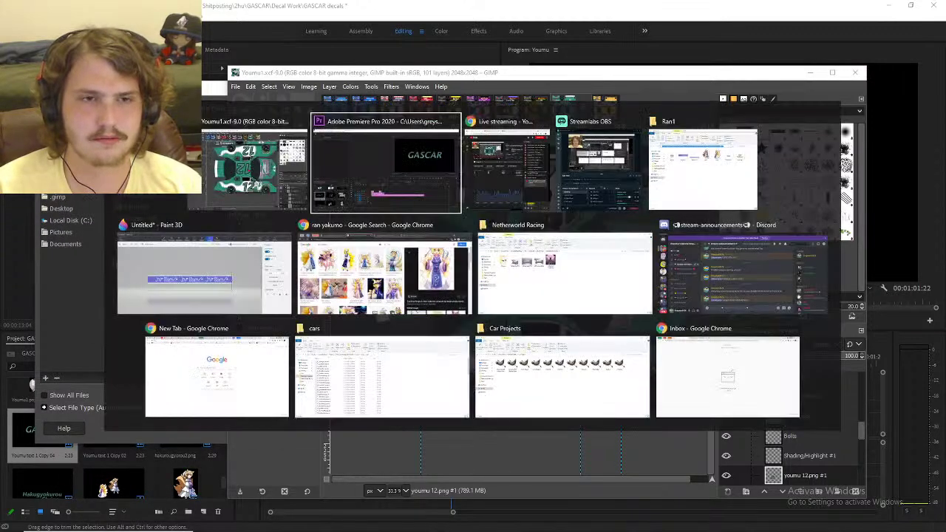
pyautogui.press('Escape')
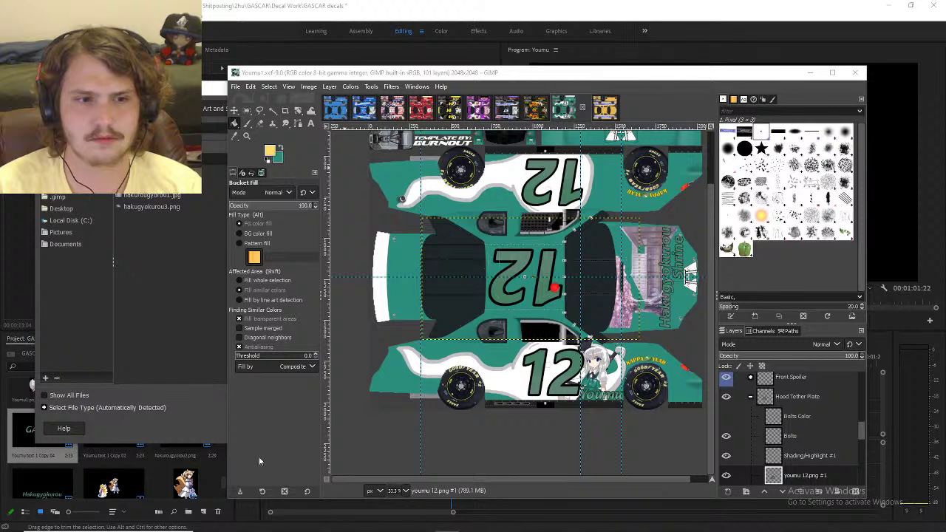
pyautogui.rightClick(326, 74)
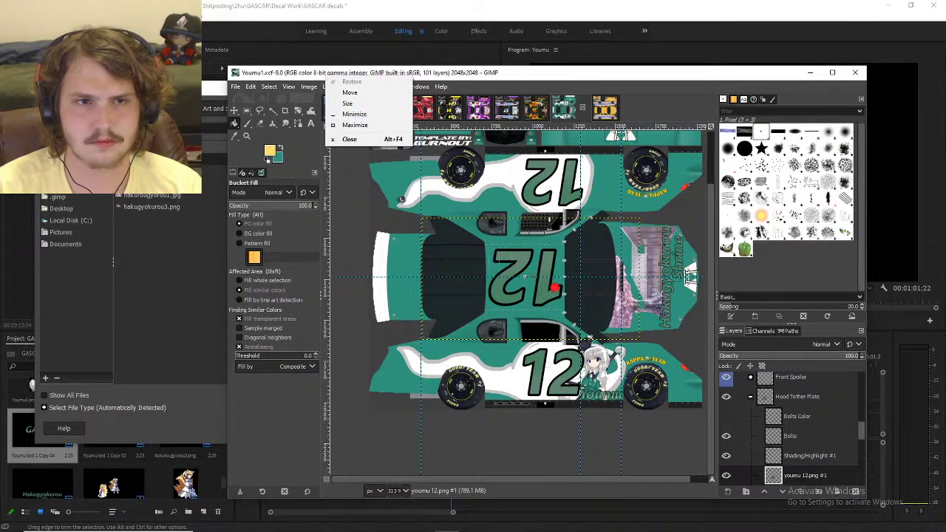
pyautogui.rightClick(542, 521)
pyautogui.rightClick(542, 522)
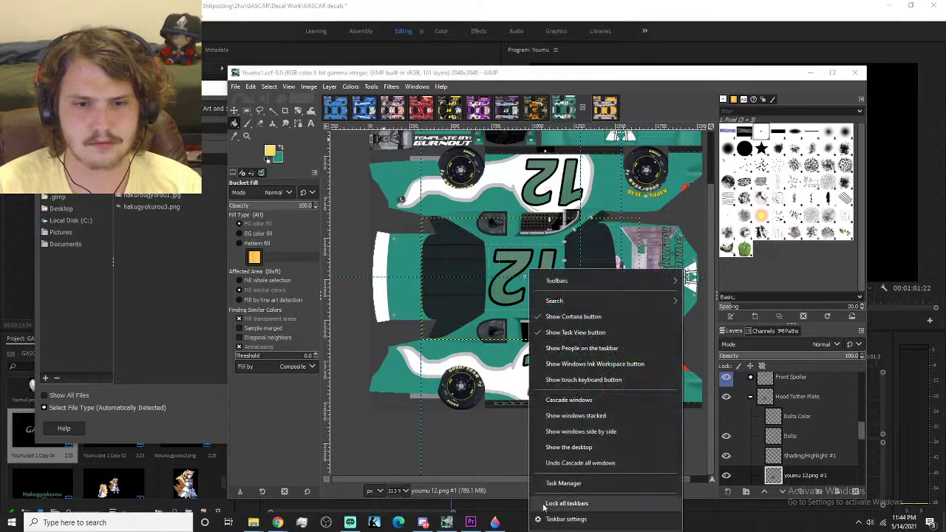
pyautogui.click(563, 464)
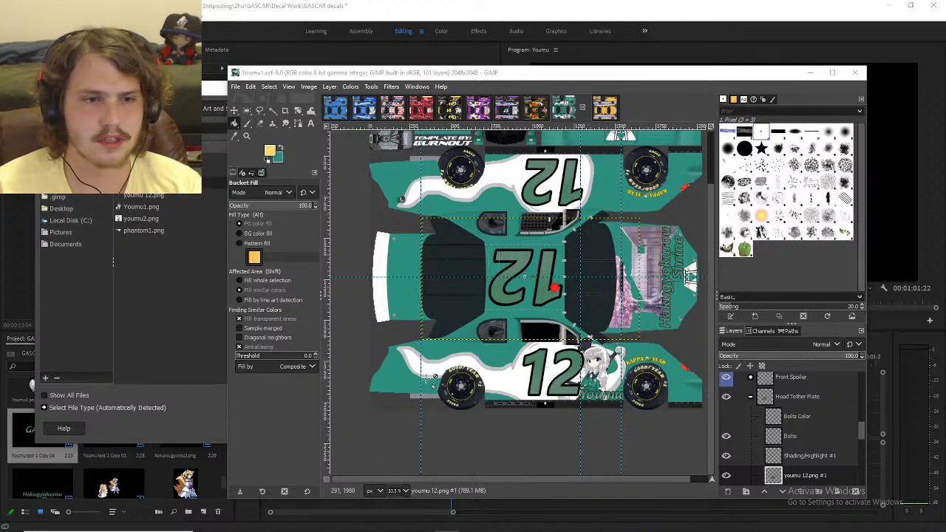
pyautogui.moveTo(333, 73); pyautogui.dragTo(398, 50)
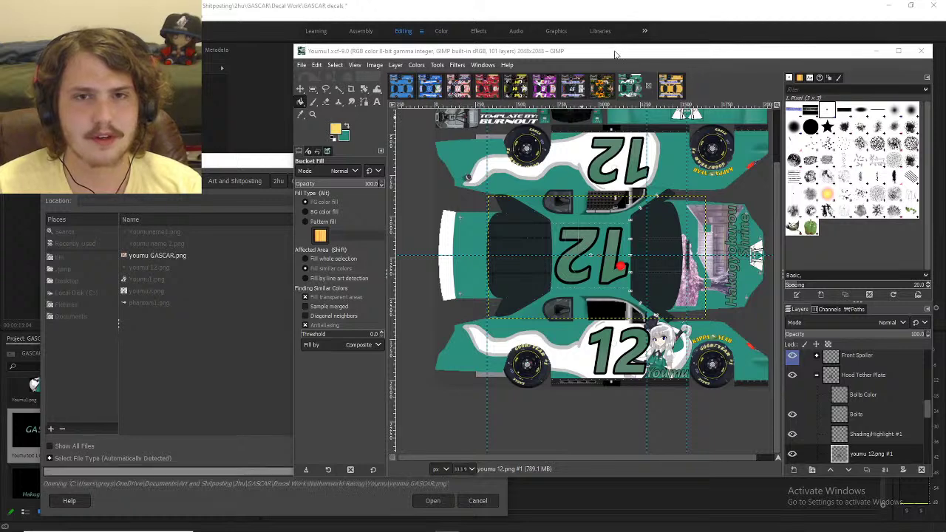
pyautogui.moveTo(617, 50); pyautogui.dragTo(520, 53)
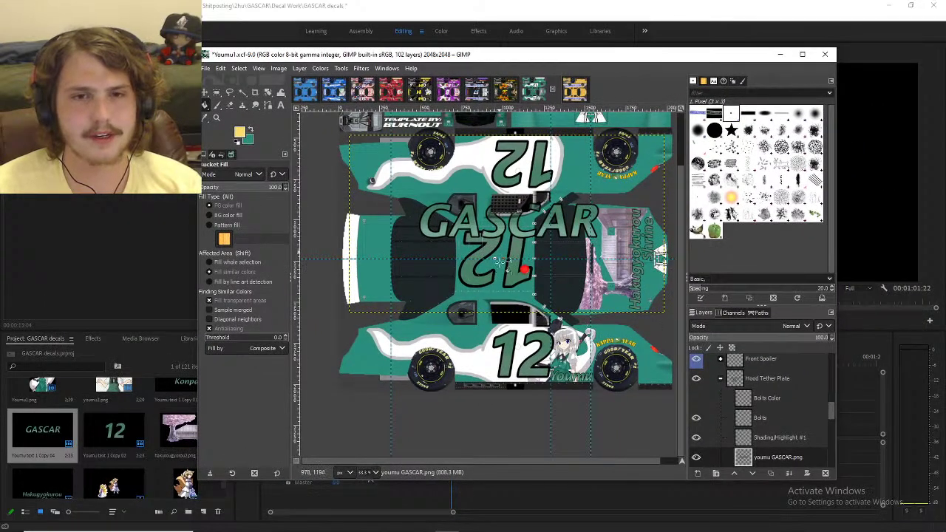
# - Move the GASCAR decal from the middle of the livery onto the car's rear bumper
pyautogui.scroll(2, 503, 266)
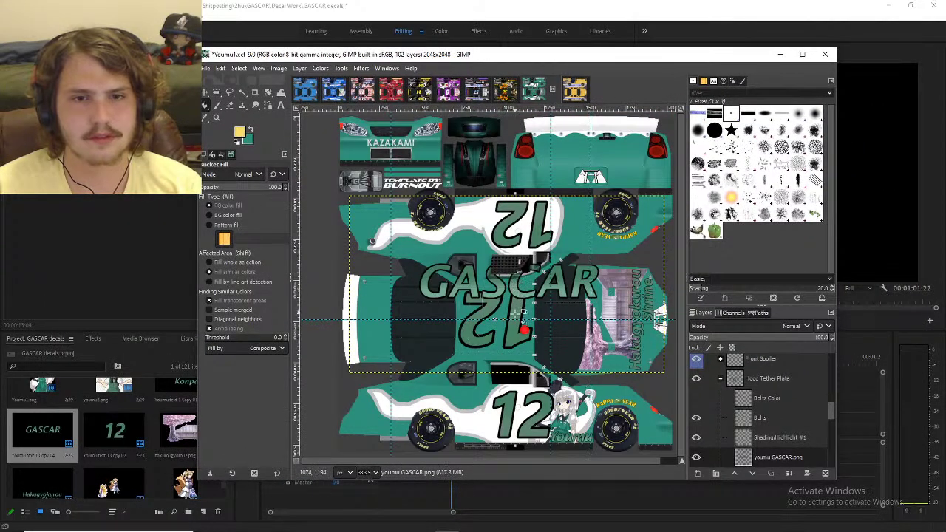
pyautogui.press('m')
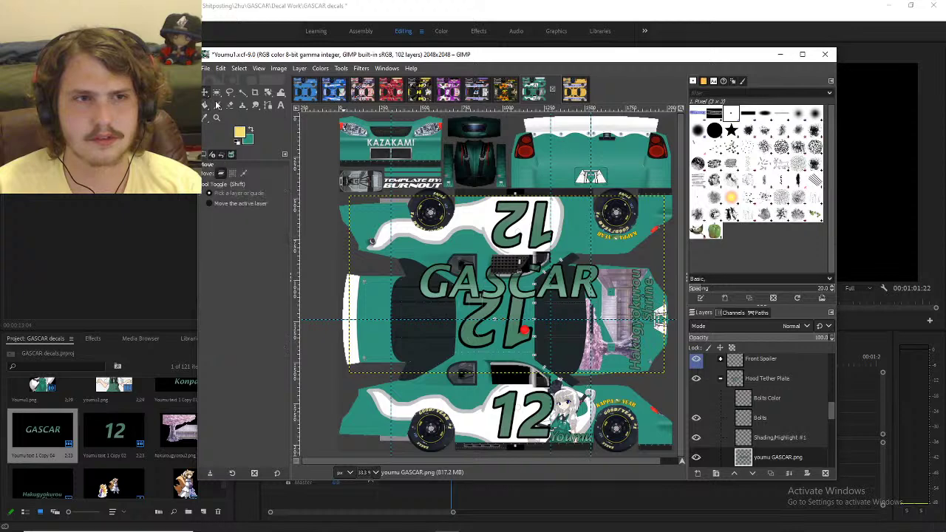
pyautogui.hotkey('ctrl', 'z')
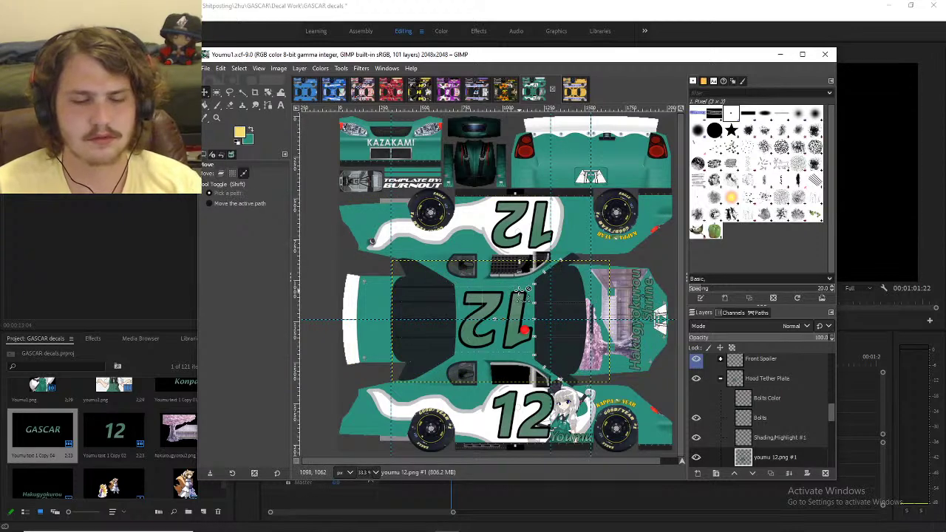
pyautogui.hotkey('ctrl', 'y')
pyautogui.moveTo(523, 257); pyautogui.dragTo(551, 178)
# - Reorder the youmu GASCAR.png layer to sit directly below the Parts #2 group
pyautogui.rightClick(773, 455)
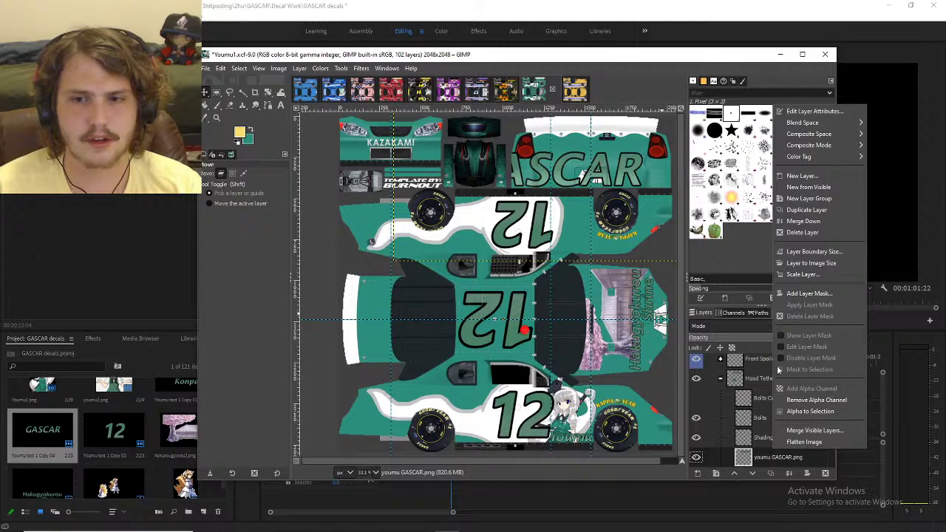
pyautogui.click(753, 398)
pyautogui.scroll(-3, 762, 413)
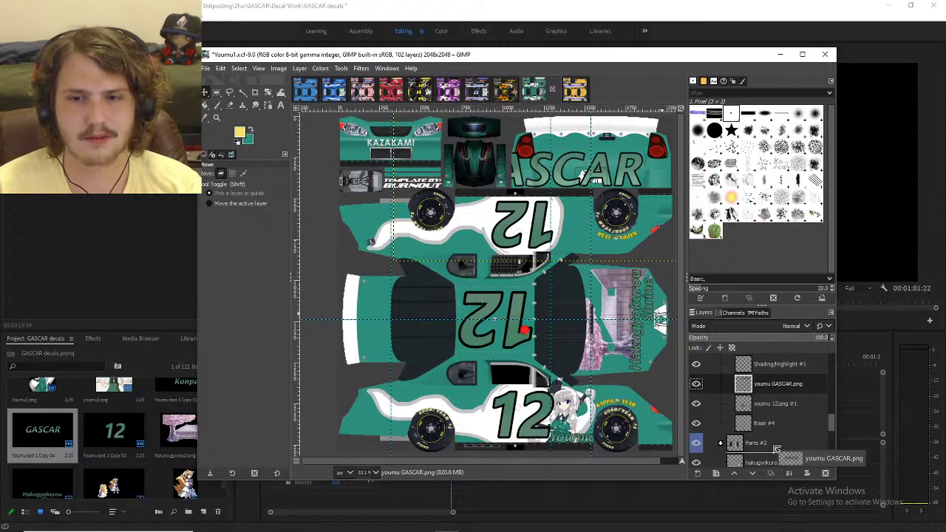
pyautogui.scroll(-3, 772, 429)
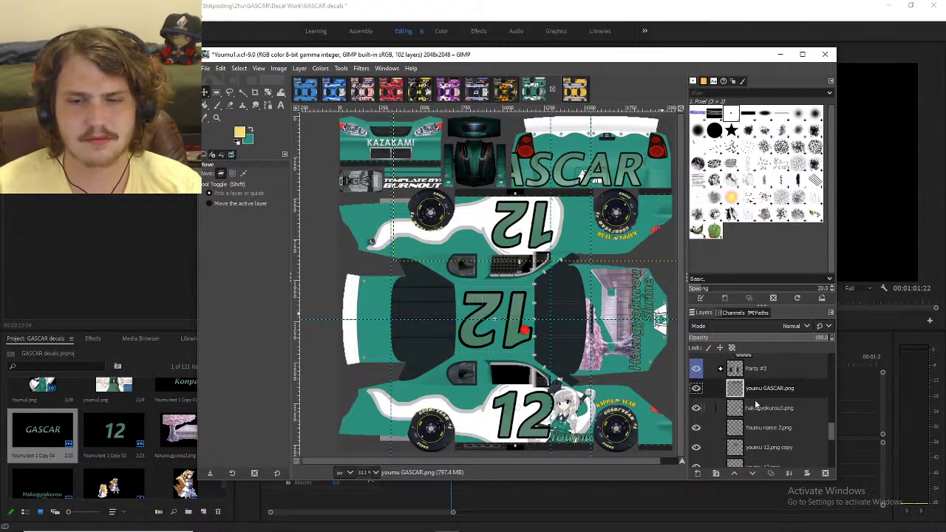
# - Try to scale down the youmu GASCAR.png layer on the rear bumper proportionally
pyautogui.keyDown('ctrl'); pyautogui.scroll(4, 556, 164); pyautogui.keyUp('ctrl')
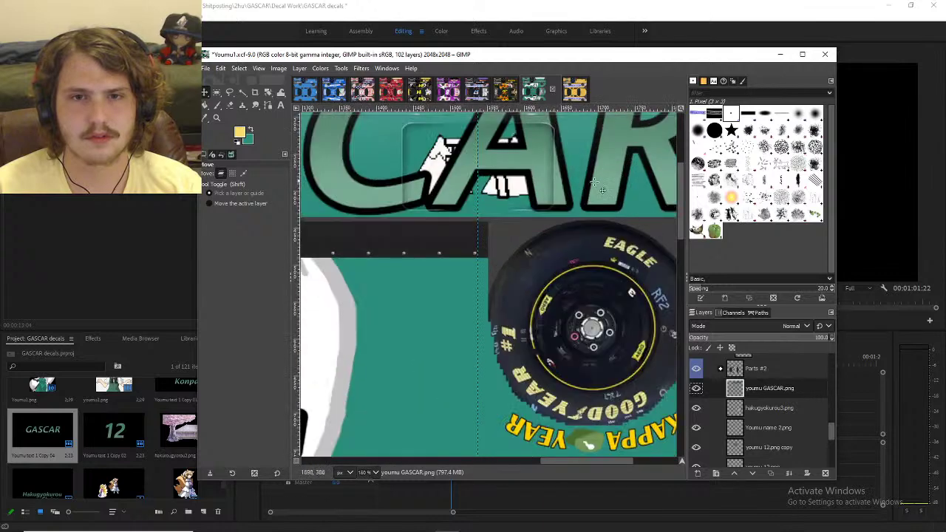
pyautogui.keyDown('ctrl'); pyautogui.scroll(-2, 584, 192); pyautogui.keyUp('ctrl')
pyautogui.scroll(2, 496, 194)
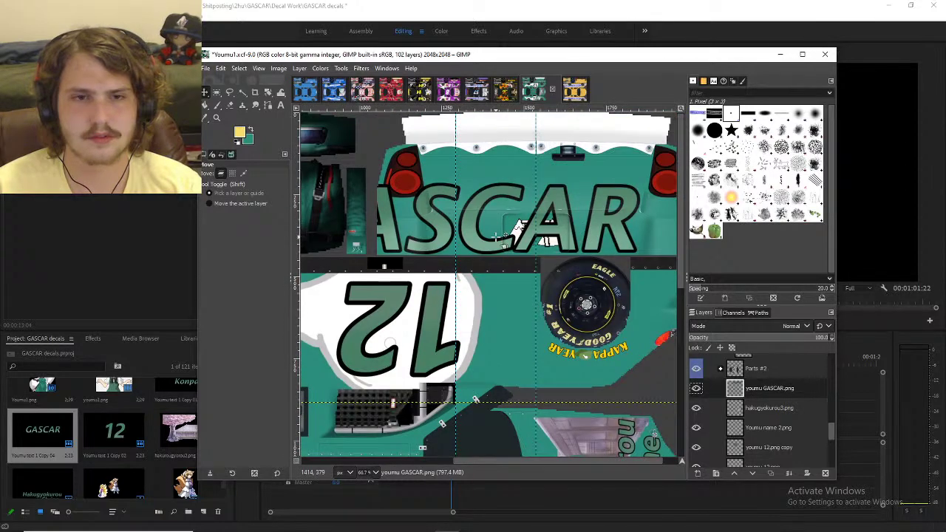
pyautogui.click(576, 93)
pyautogui.click(539, 94)
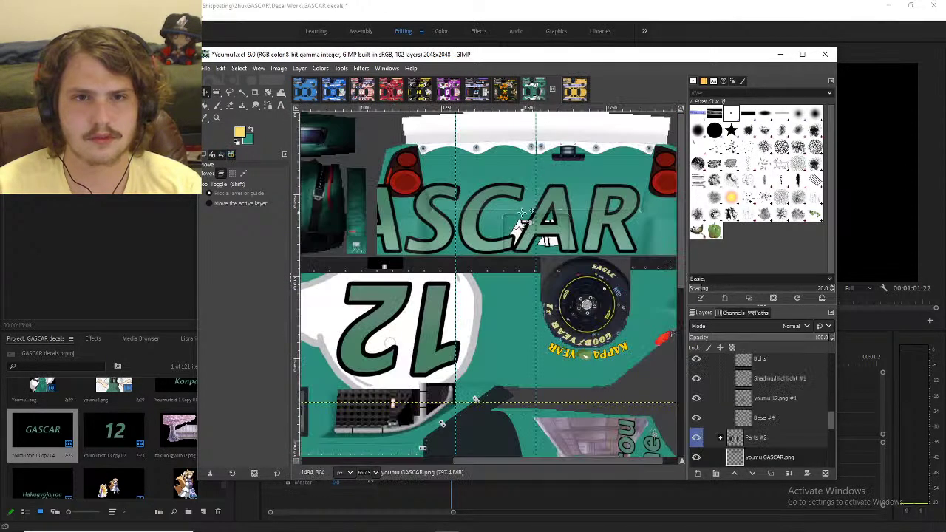
pyautogui.rightClick(788, 465)
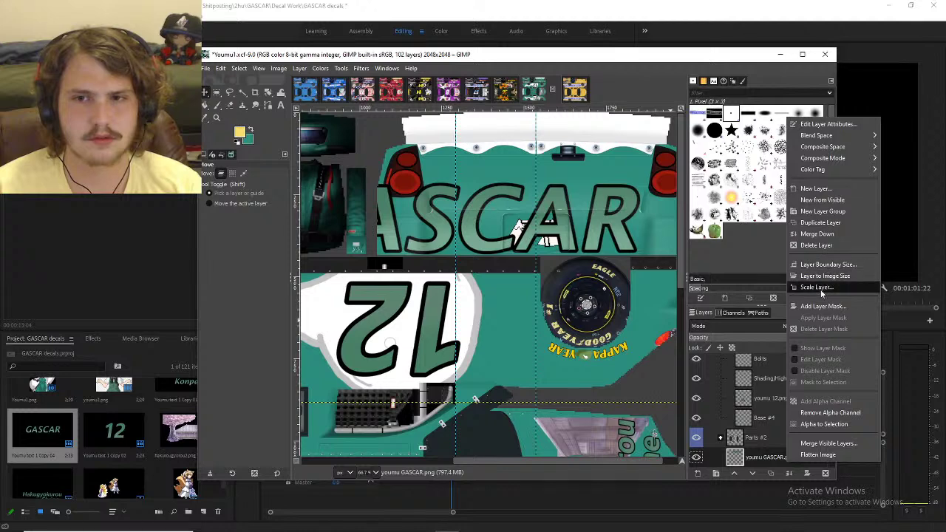
pyautogui.click(794, 266)
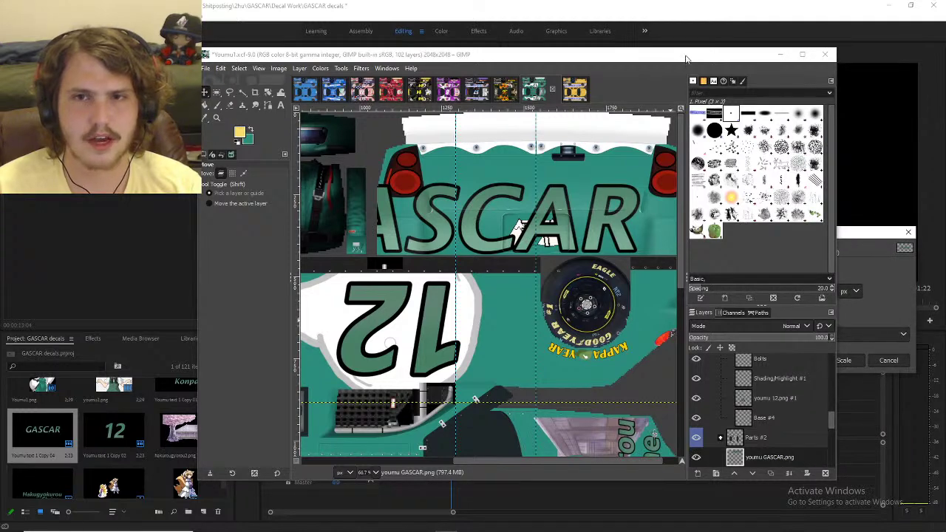
pyautogui.click(859, 236)
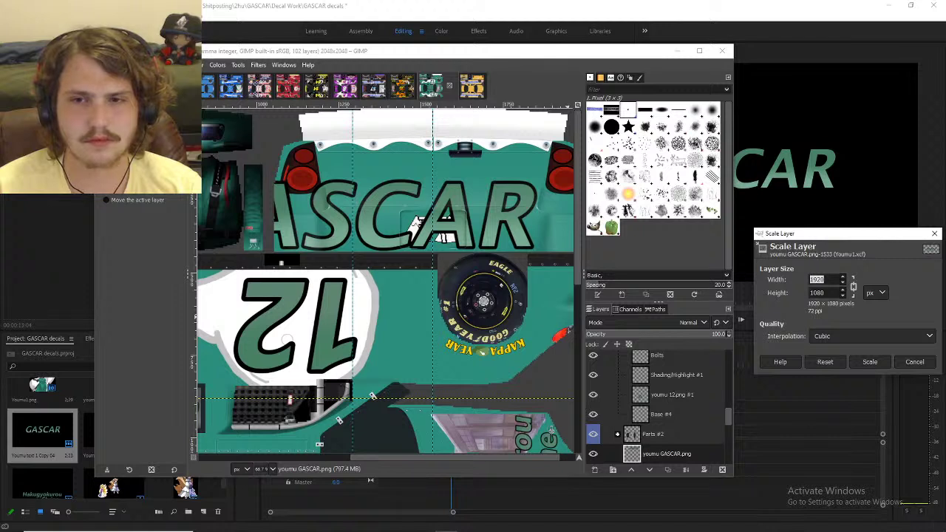
pyautogui.click(447, 523)
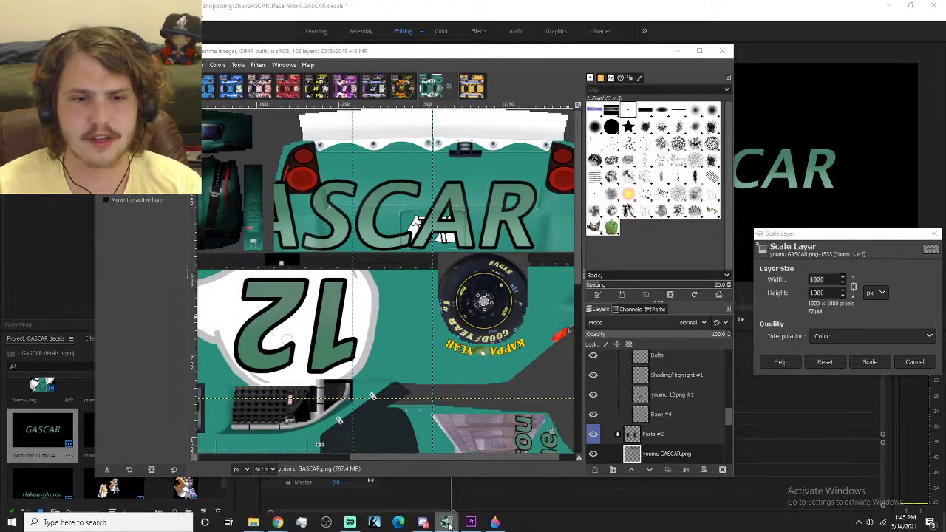
pyautogui.rightClick(448, 524)
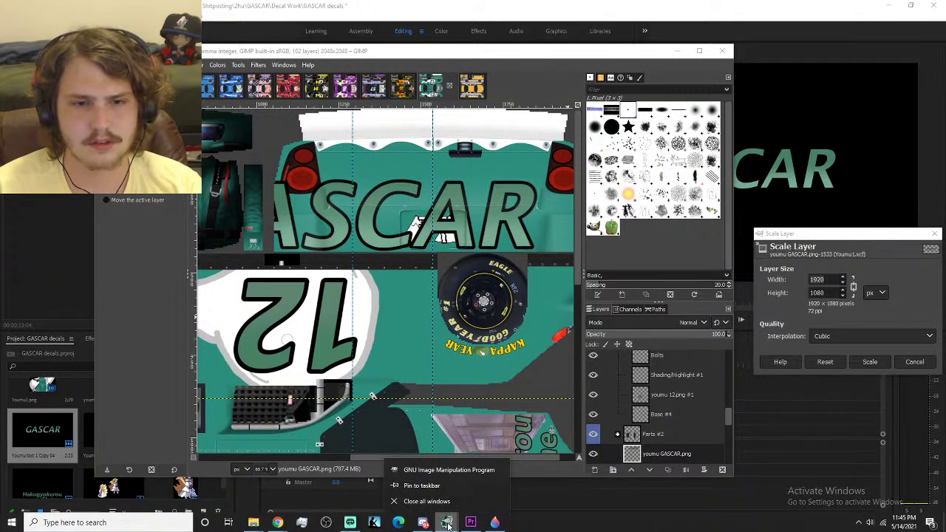
pyautogui.click(816, 279)
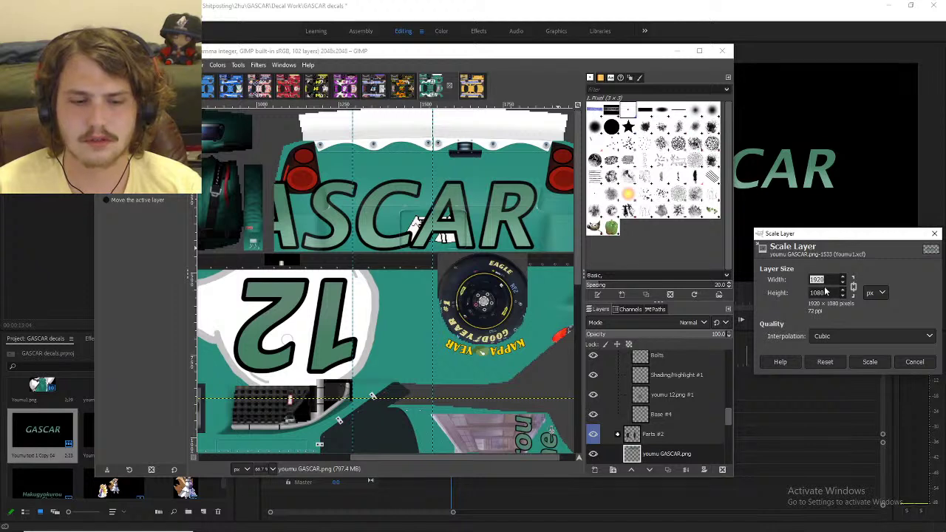
pyautogui.click(869, 362)
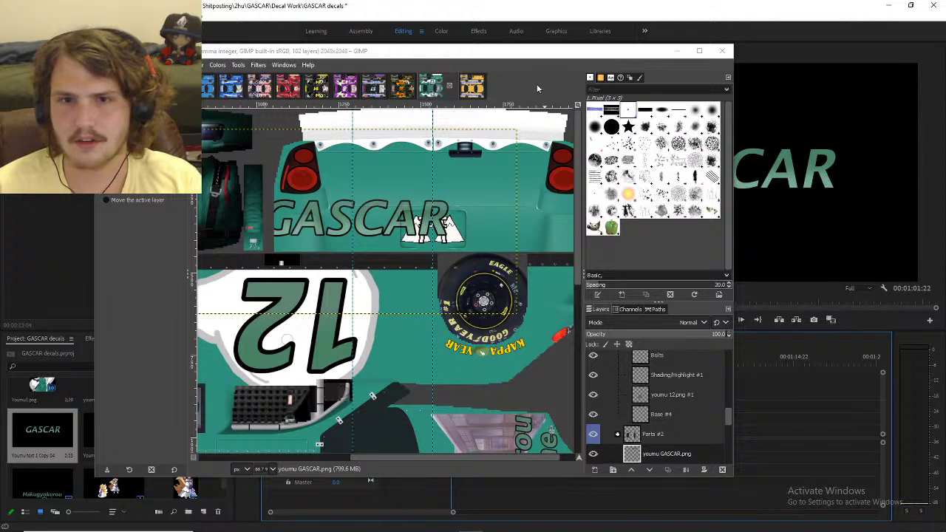
pyautogui.click(550, 59)
pyautogui.hotkey('ctrl', 'z')
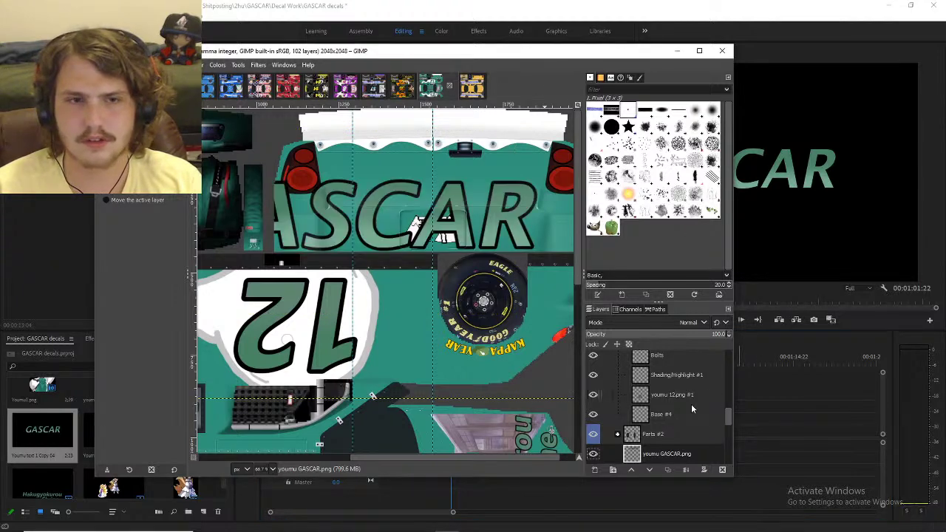
# - Try a much smaller proportional size for the youmu GASCAR.png layer
pyautogui.rightClick(687, 451)
pyautogui.click(721, 268)
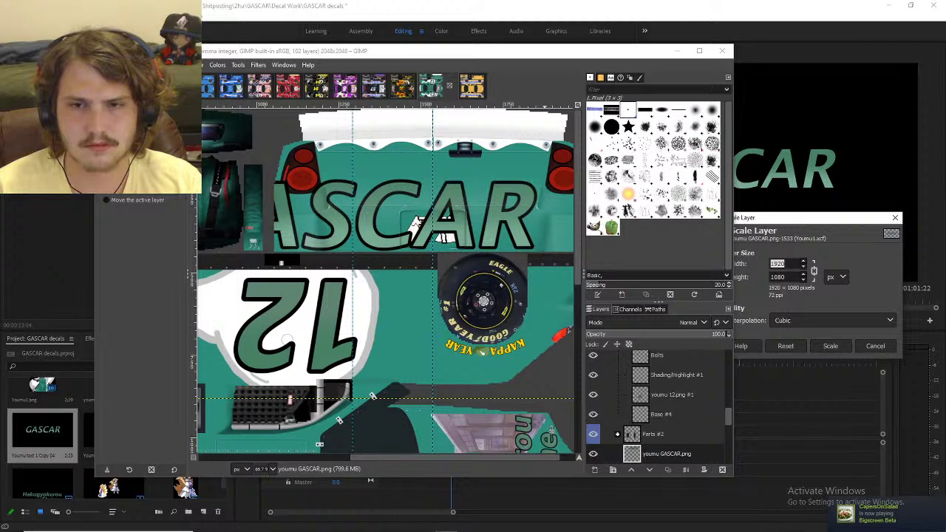
pyautogui.write('1')
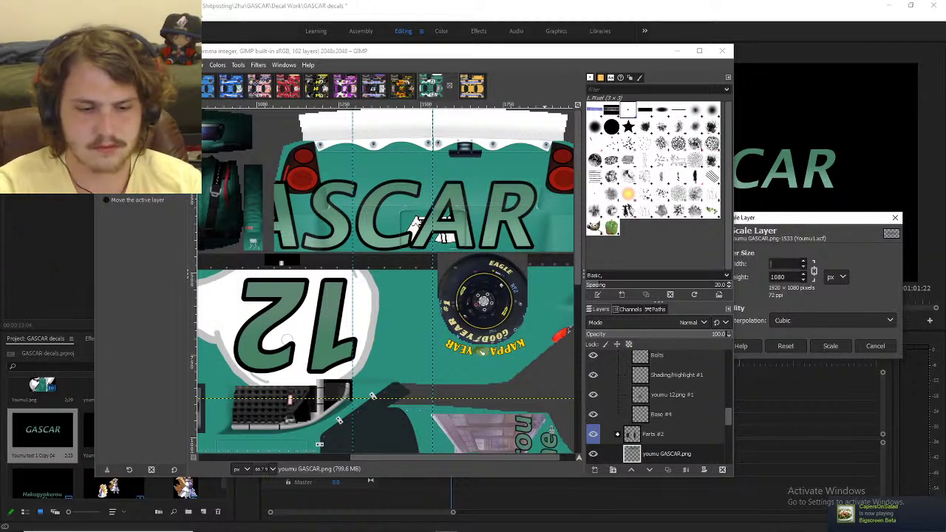
pyautogui.click(826, 347)
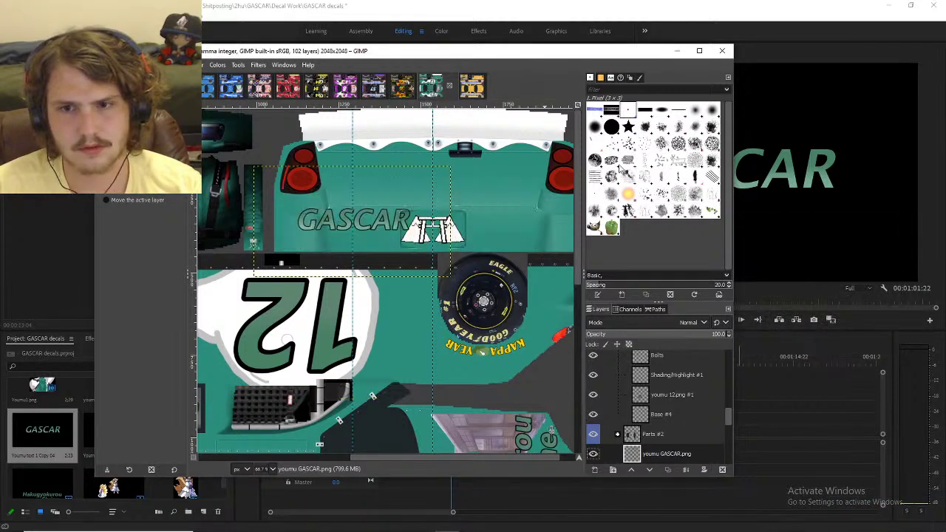
pyautogui.hotkey('ctrl', 'z')
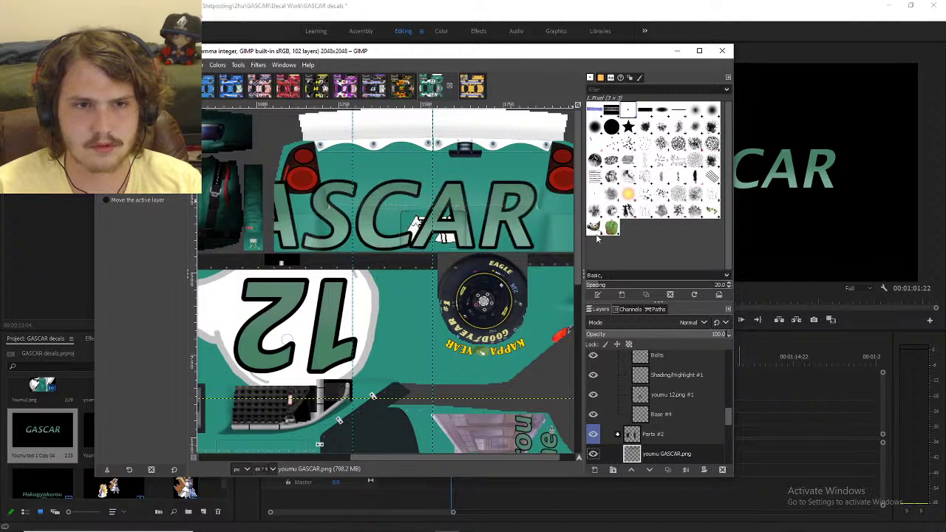
# - Try scaling the youmu GASCAR.png layer proportionally to a width of 700 px
pyautogui.rightClick(674, 451)
pyautogui.click(742, 278)
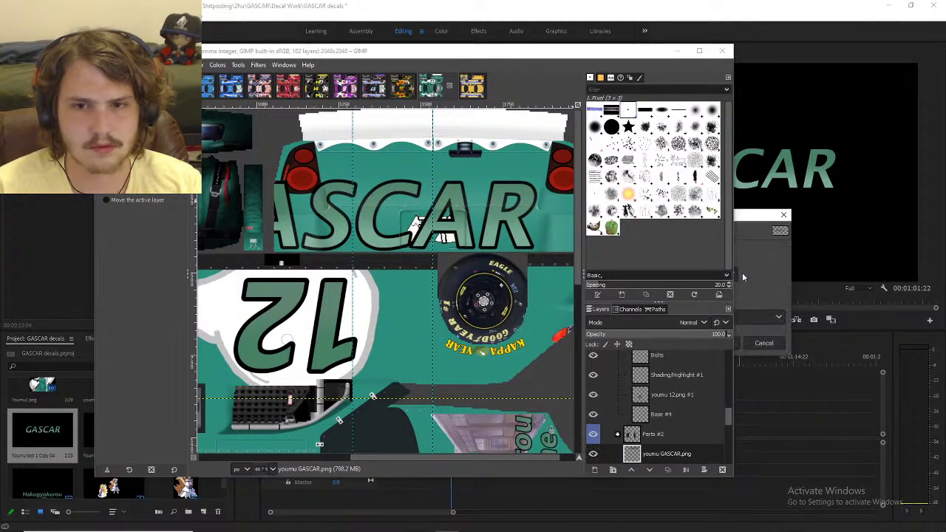
pyautogui.write('700')
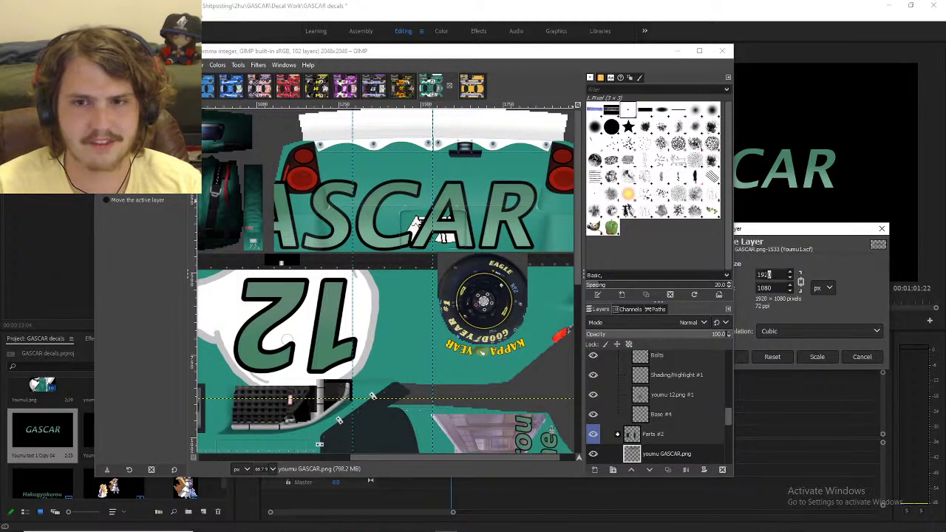
pyautogui.click(815, 357)
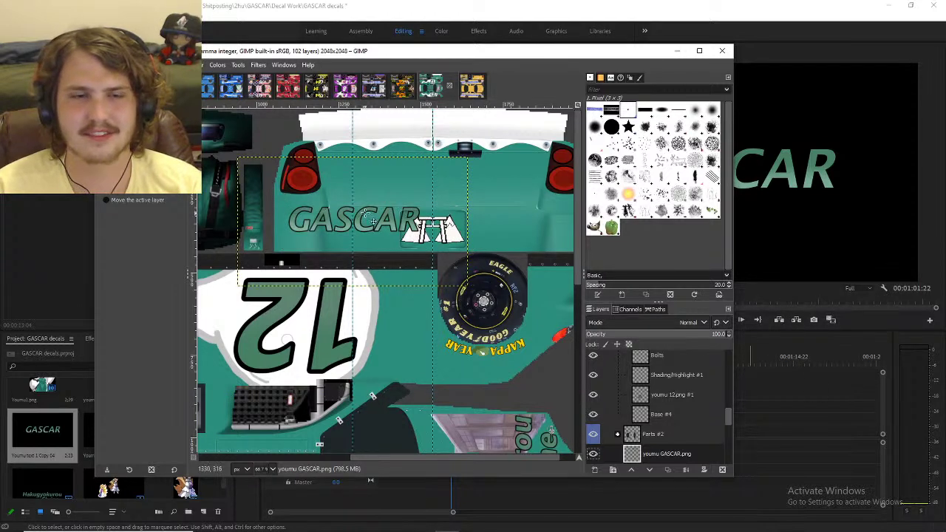
pyautogui.moveTo(386, 221)
pyautogui.mouseDown()
pyautogui.moveTo(375, 239)
pyautogui.moveTo(384, 223)
pyautogui.mouseUp()
pyautogui.hotkey('ctrl', 'z')
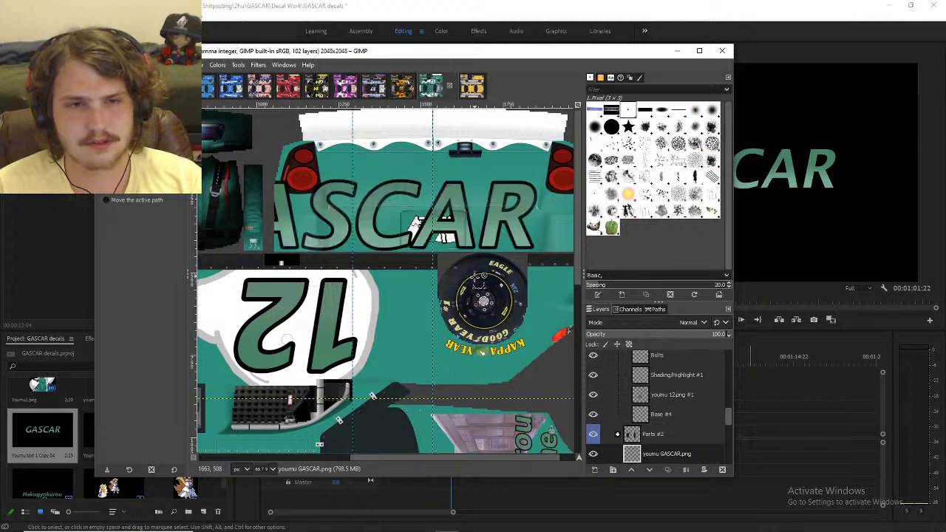
pyautogui.rightClick(686, 459)
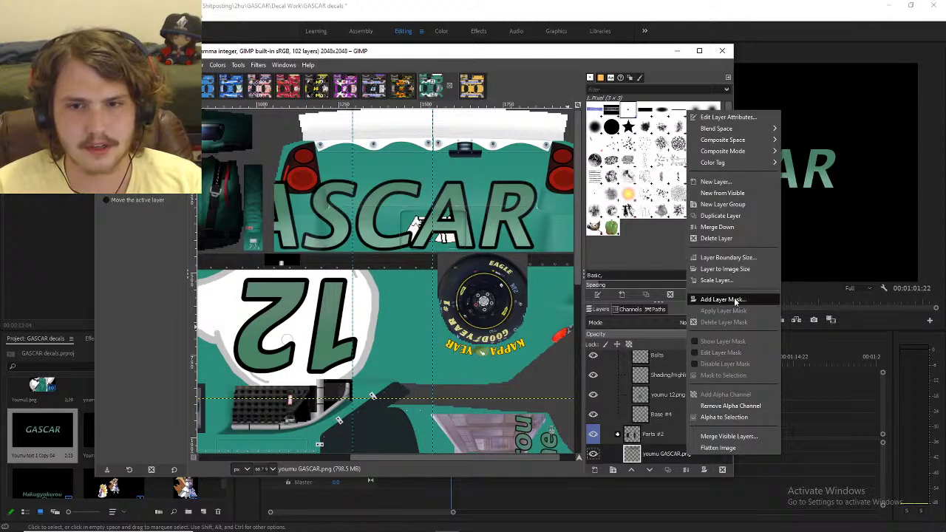
pyautogui.click(732, 300)
pyautogui.click(779, 380)
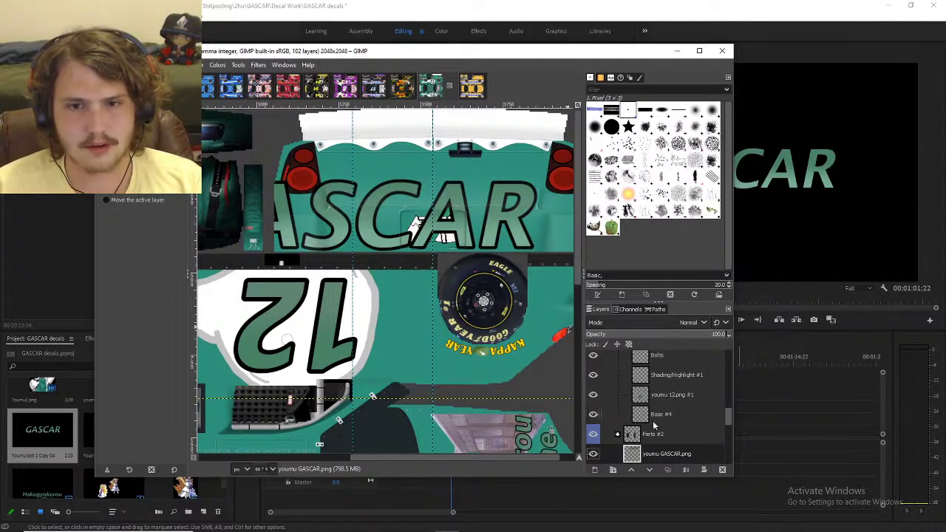
# - Try the youmu GASCAR.png layer at a proportional width of 640 px, placed on the bumper beside the license plate
pyautogui.rightClick(661, 444)
pyautogui.click(690, 273)
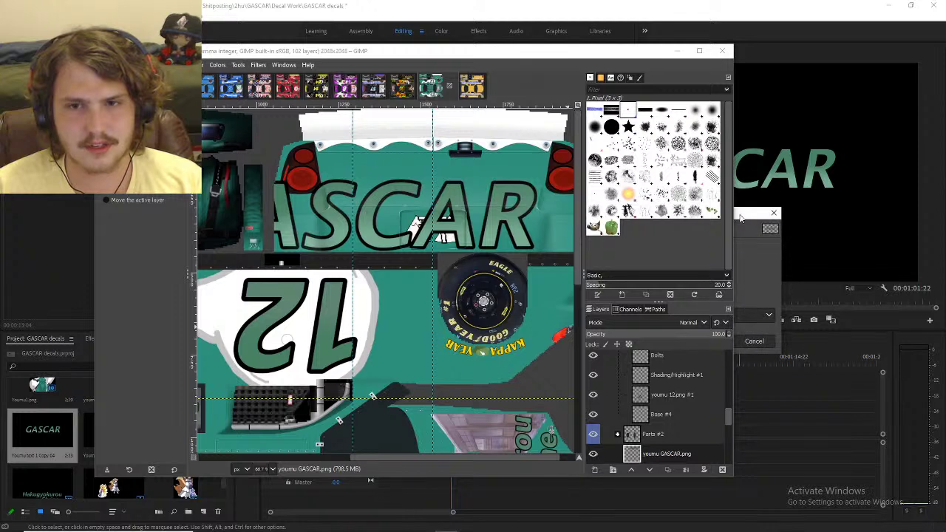
pyautogui.write('640')
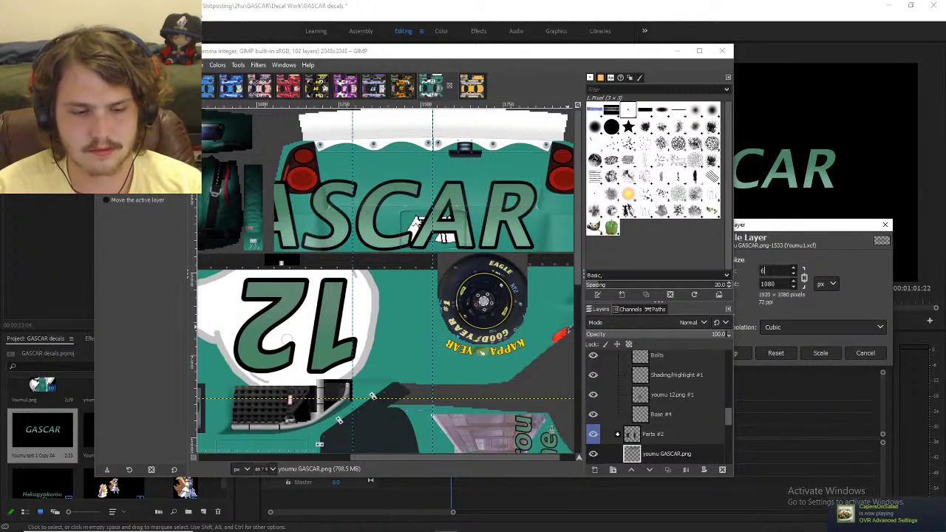
pyautogui.click(821, 353)
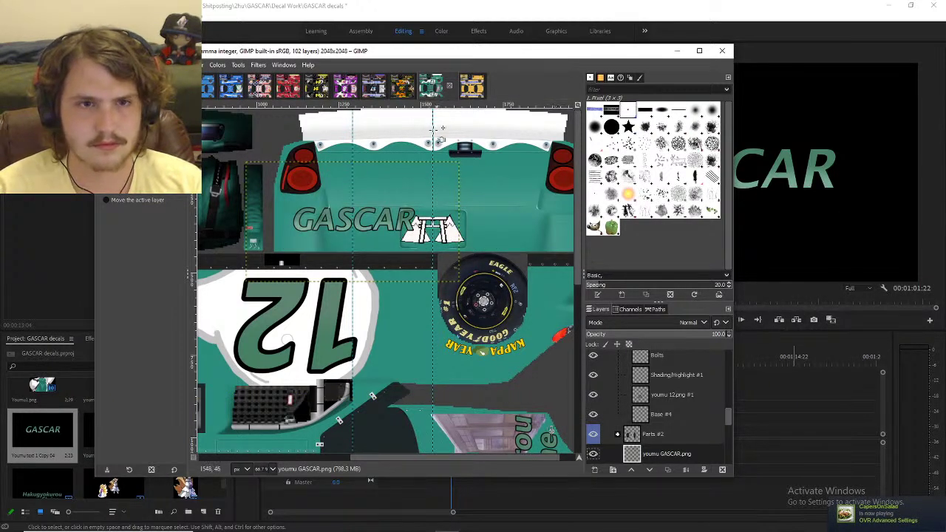
pyautogui.moveTo(394, 233); pyautogui.dragTo(374, 242)
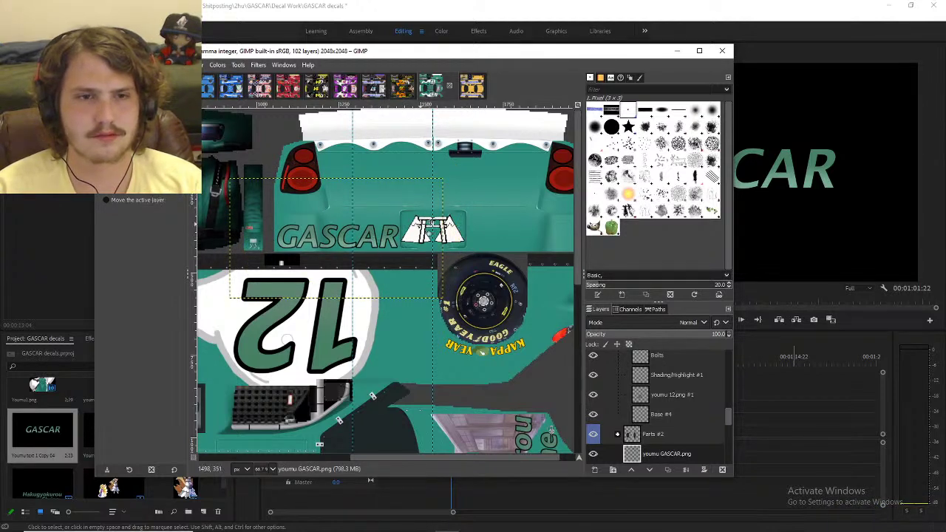
pyautogui.hotkey('ctrl', 'z')
pyautogui.hotkey('ctrl', 'z')
# - Scale the youmu GASCAR.png layer proportionally to 625 px wide and move it onto the bumper just left of the license plate
pyautogui.rightClick(671, 443)
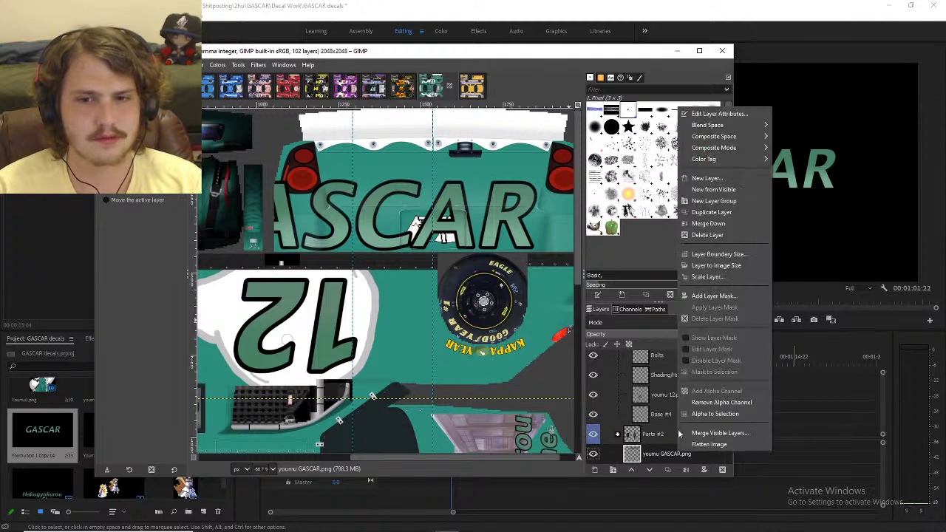
pyautogui.click(721, 277)
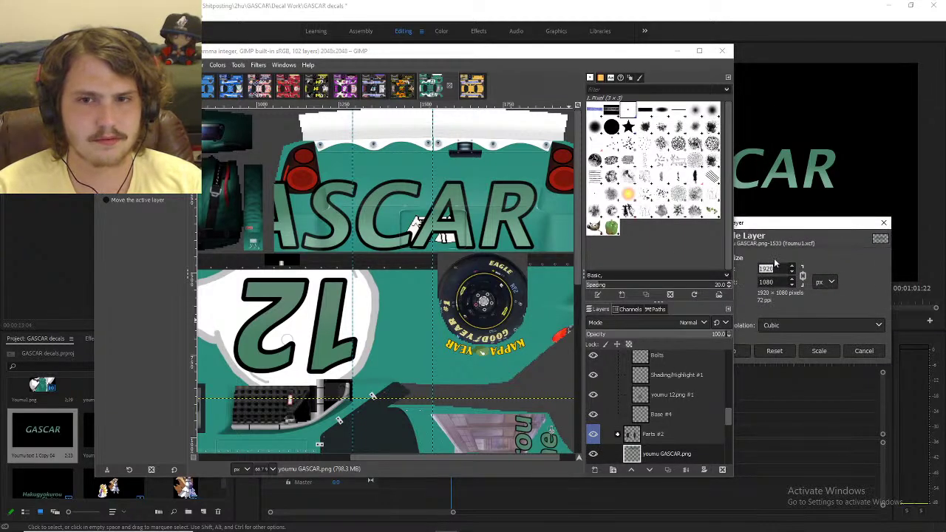
pyautogui.write('625')
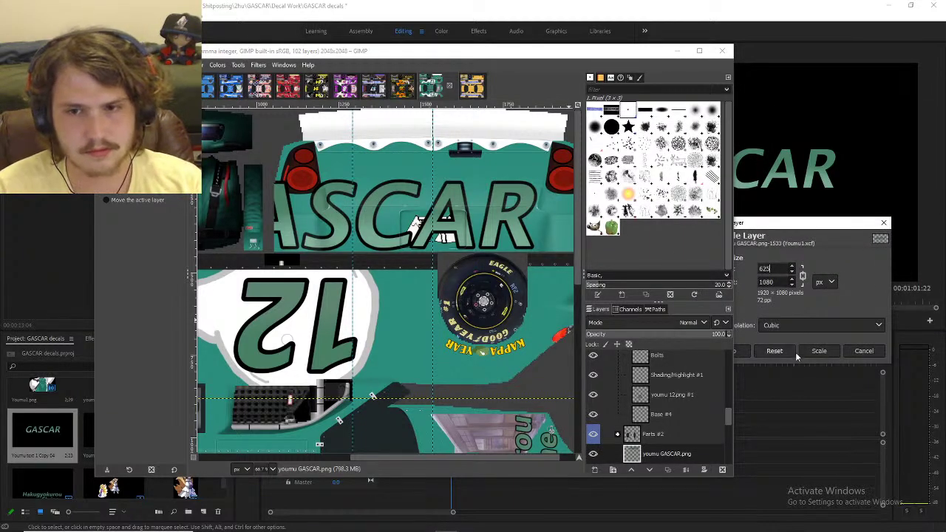
pyautogui.click(818, 352)
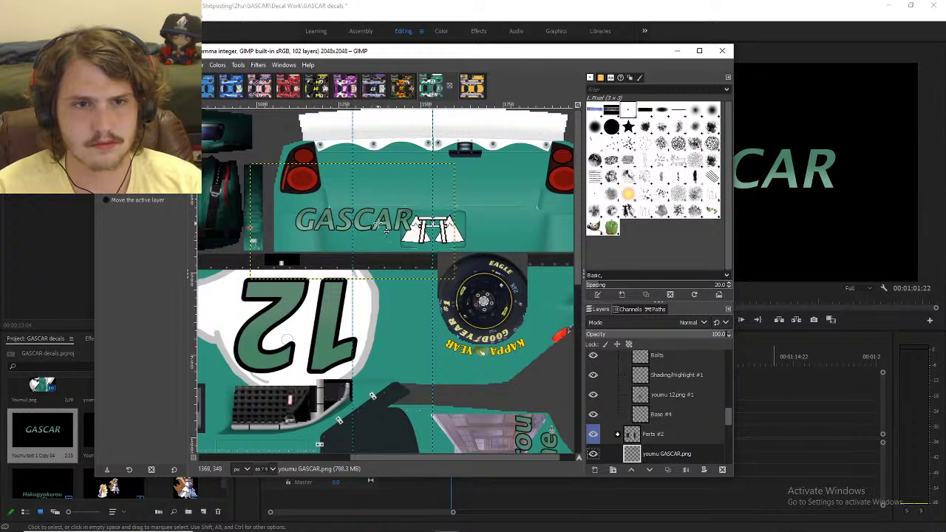
pyautogui.moveTo(383, 238); pyautogui.dragTo(366, 244)
# - Check the bumper decal against the whole livery and save the Youmu1.xcf file
pyautogui.keyDown('ctrl'); pyautogui.scroll(-2, 473, 194); pyautogui.keyUp('ctrl')
pyautogui.scroll(-1, 467, 193)
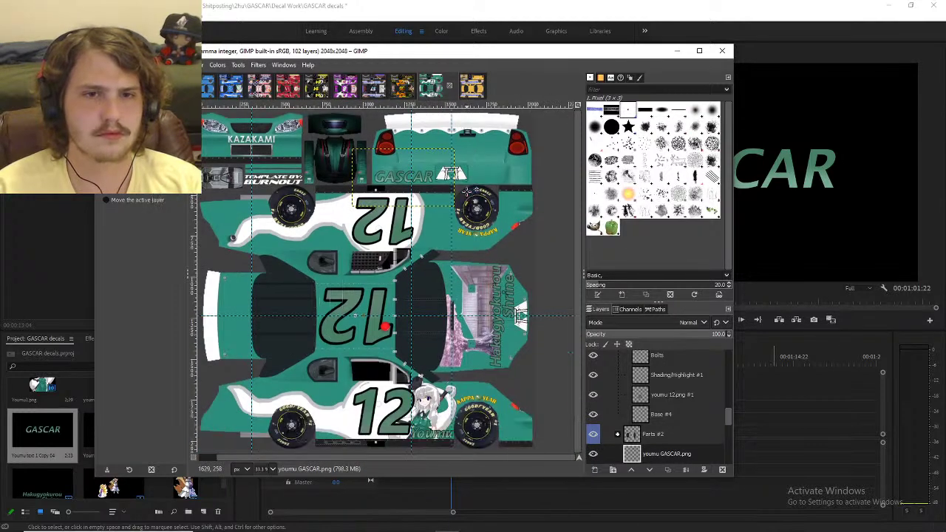
pyautogui.keyDown('ctrl'); pyautogui.scroll(2, 421, 207); pyautogui.keyUp('ctrl')
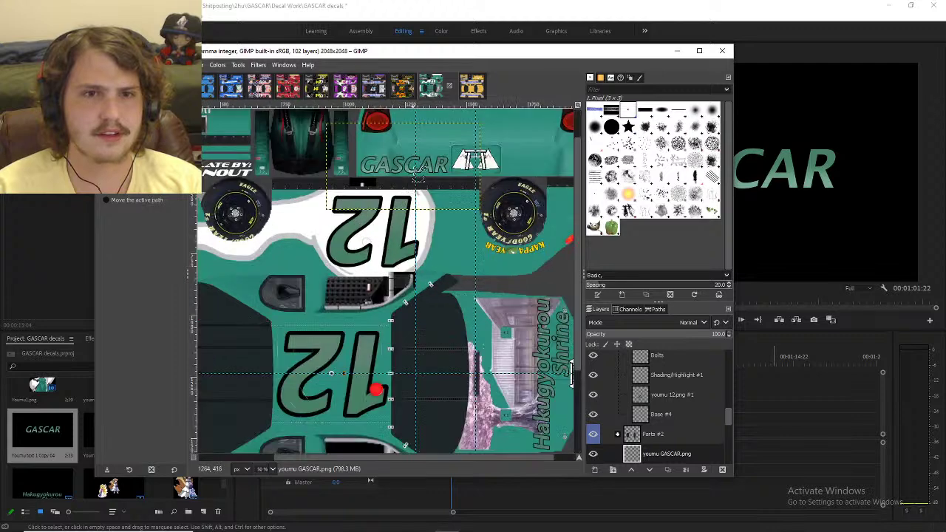
pyautogui.keyDown('ctrl'); pyautogui.scroll(-2, 424, 204); pyautogui.keyUp('ctrl')
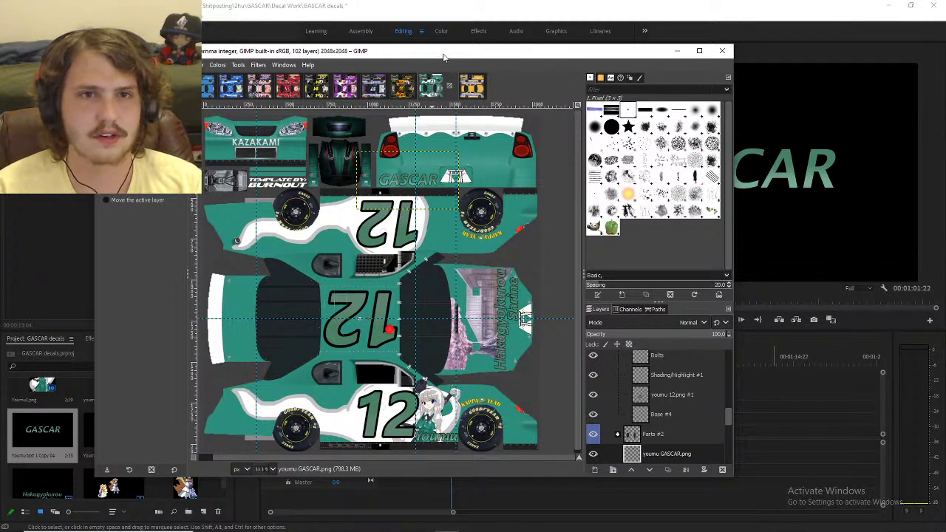
pyautogui.hotkey('ctrl', 's')
pyautogui.hotkey('alt', 'Tab')
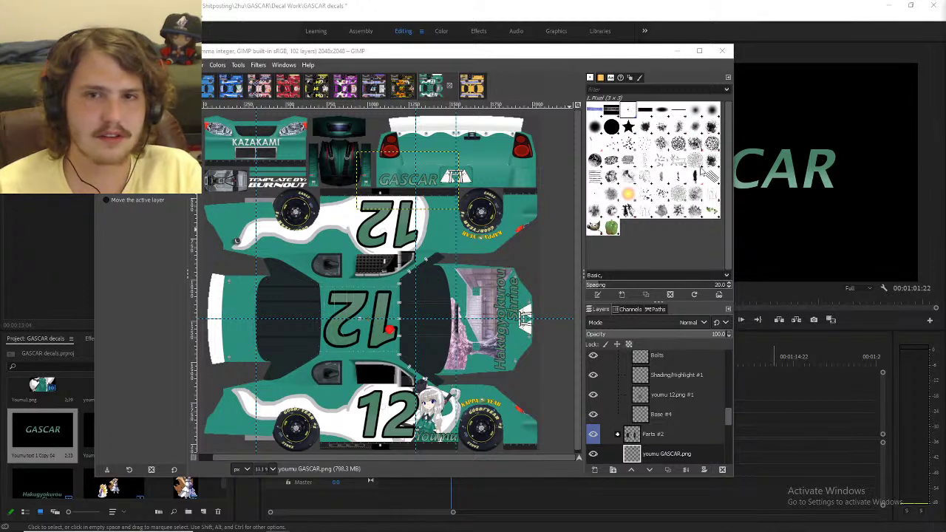
pyautogui.click(604, 112)
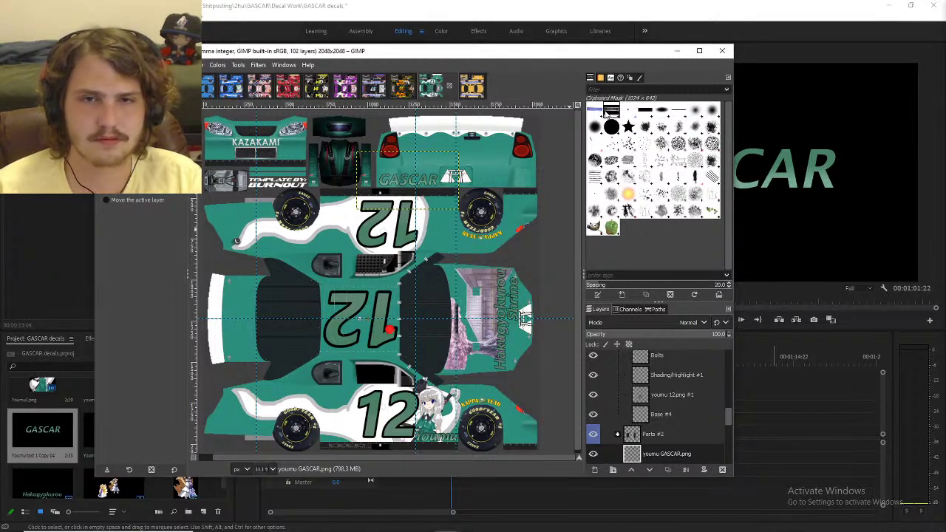
pyautogui.click(626, 111)
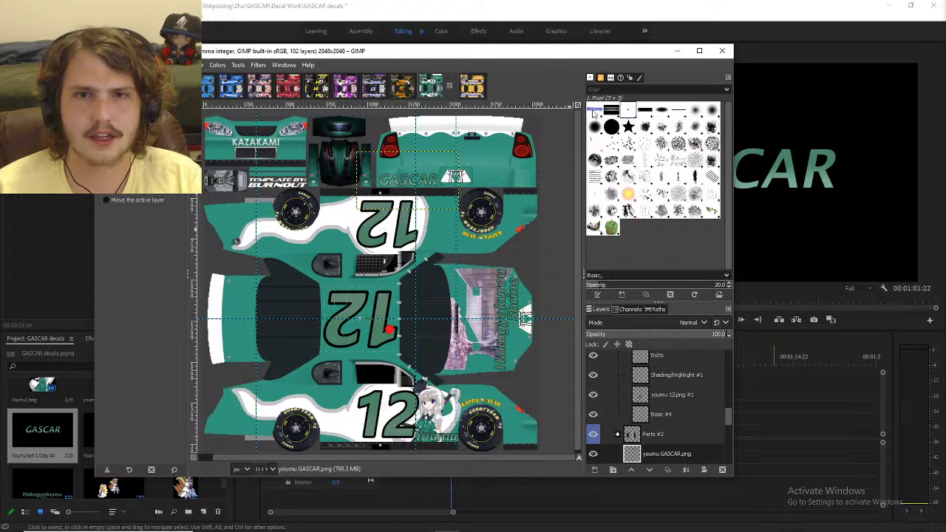
pyautogui.click(595, 112)
pyautogui.click(625, 111)
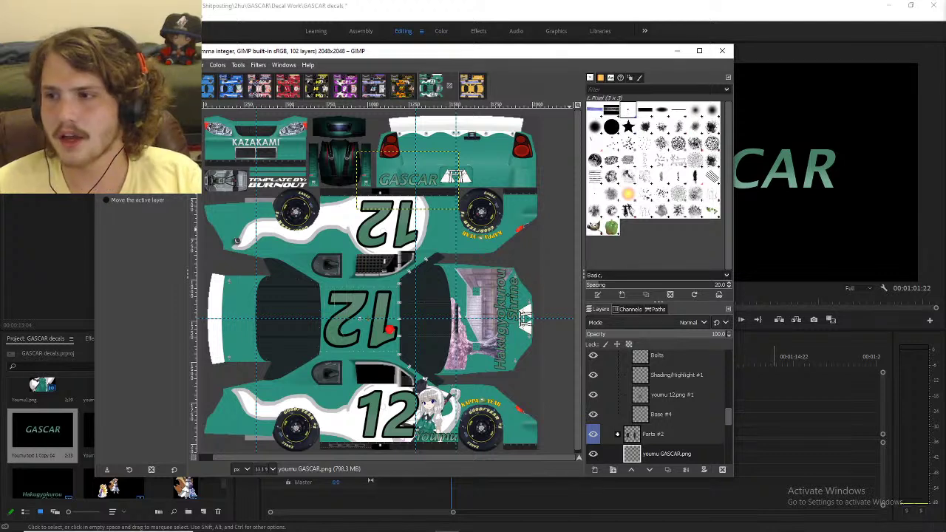
pyautogui.hotkey('alt', 'Tab')
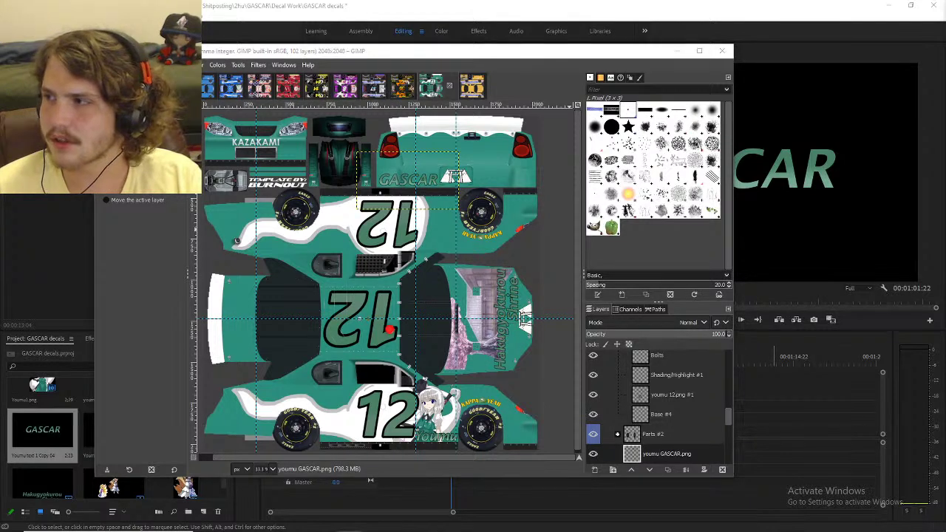